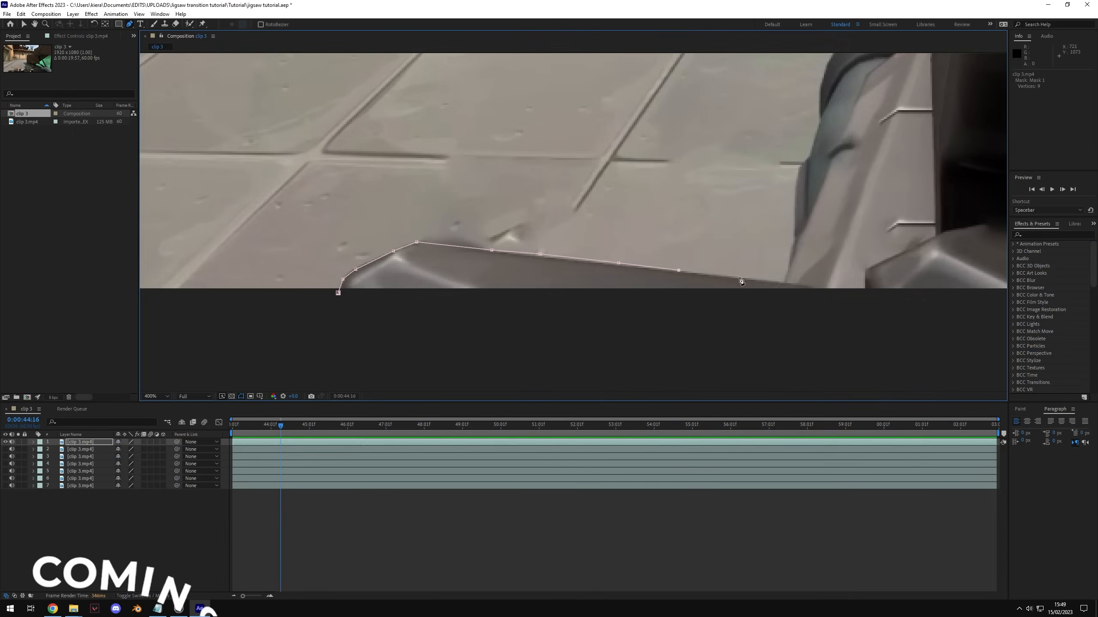
click(612, 212)
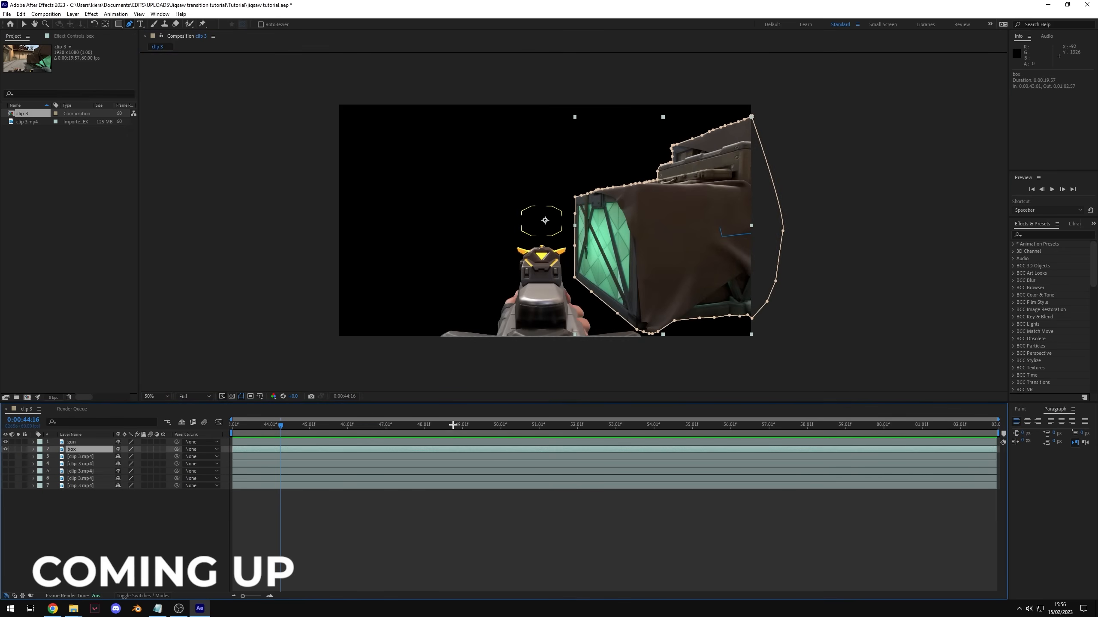
mouse_move(663, 261)
mouse_down()
mouse_move(579, 187)
mouse_move(638, 219)
mouse_move(596, 217)
mouse_move(857, 259)
mouse_move(926, 293)
mouse_move(650, 269)
mouse_up()
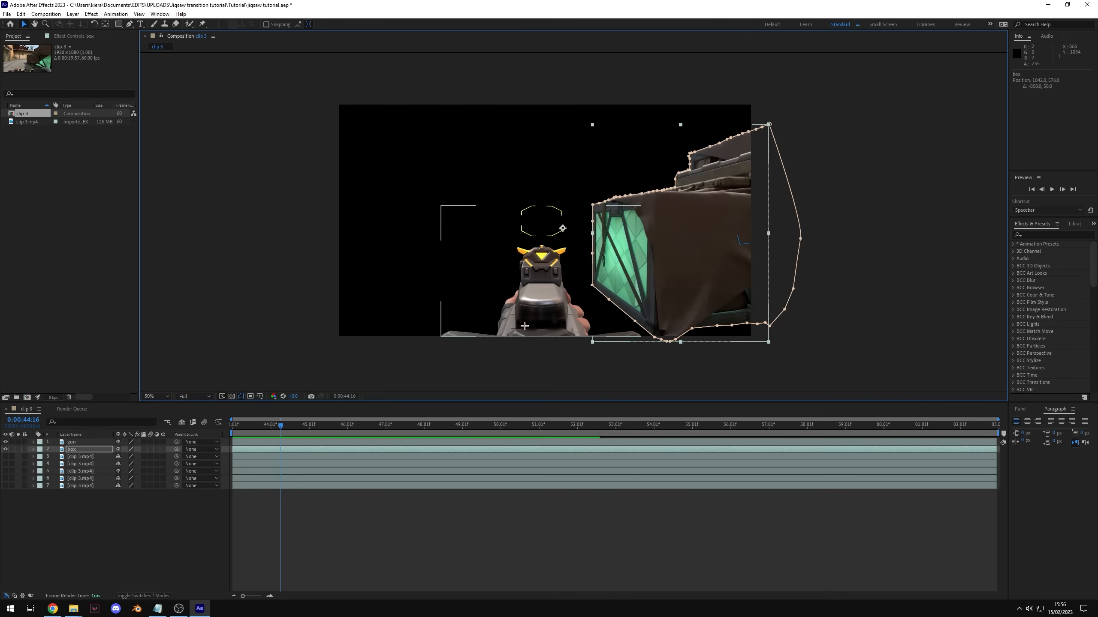
mouse_move(537, 279)
mouse_down()
mouse_move(514, 456)
mouse_move(520, 274)
mouse_up()
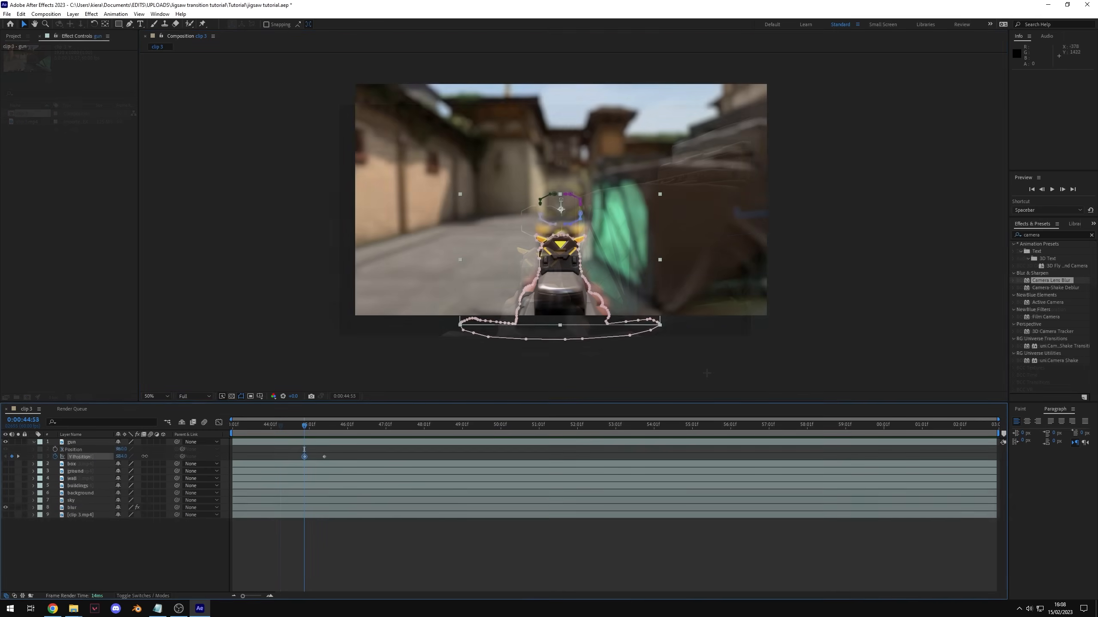
drag(295, 465, 403, 467)
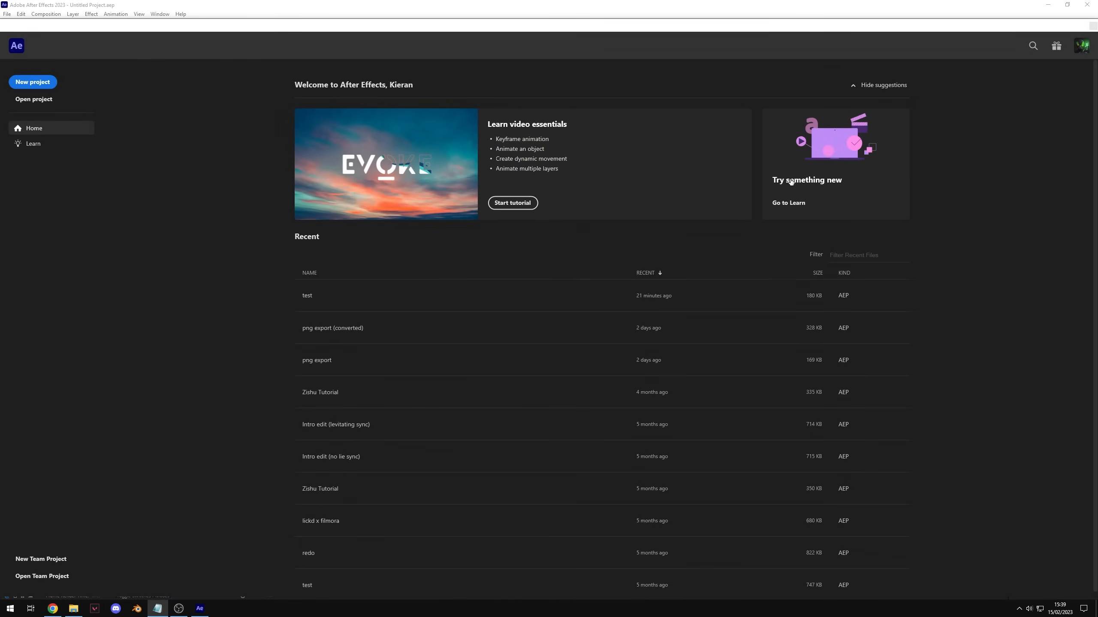
click(787, 28)
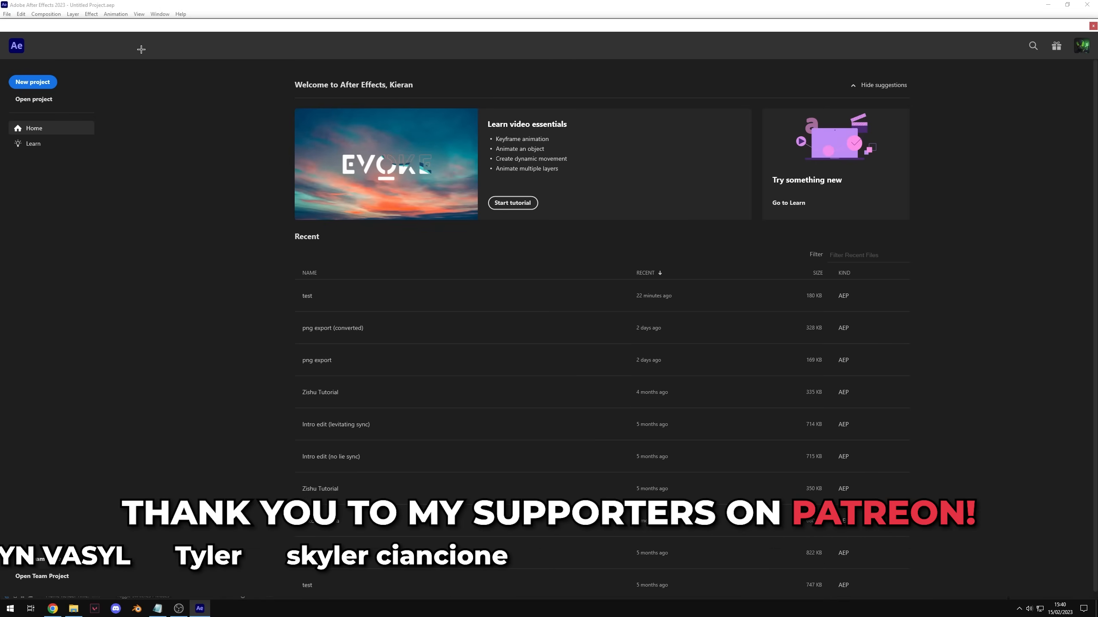
Step: Create a new project and import the footage file clip 3.mp4 into it
click(32, 82)
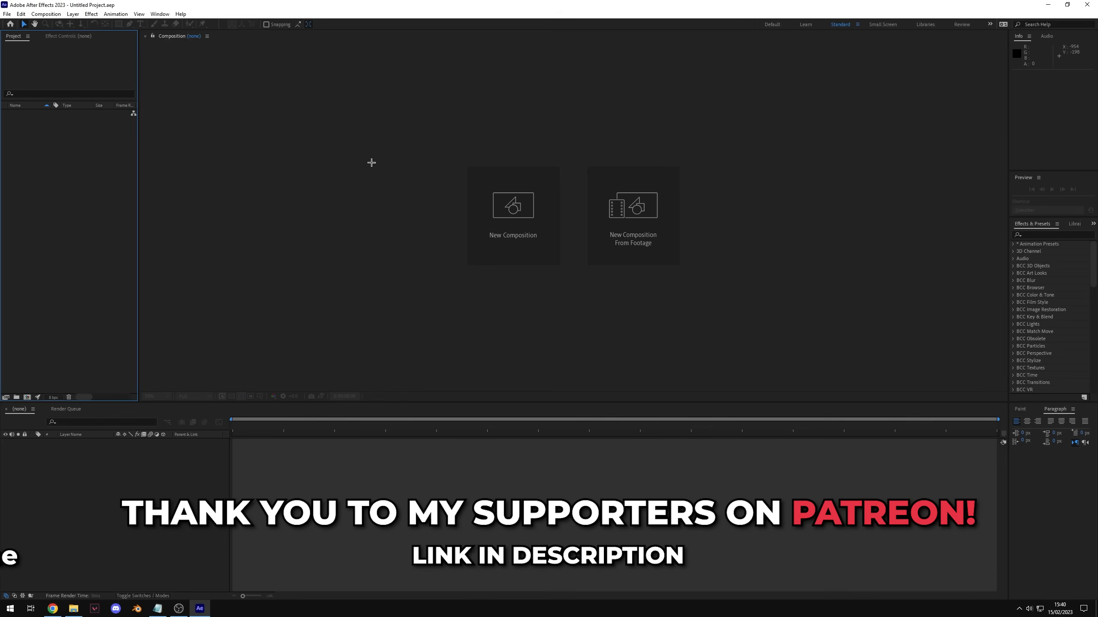
drag(936, 445, 71, 221)
click(6, 14)
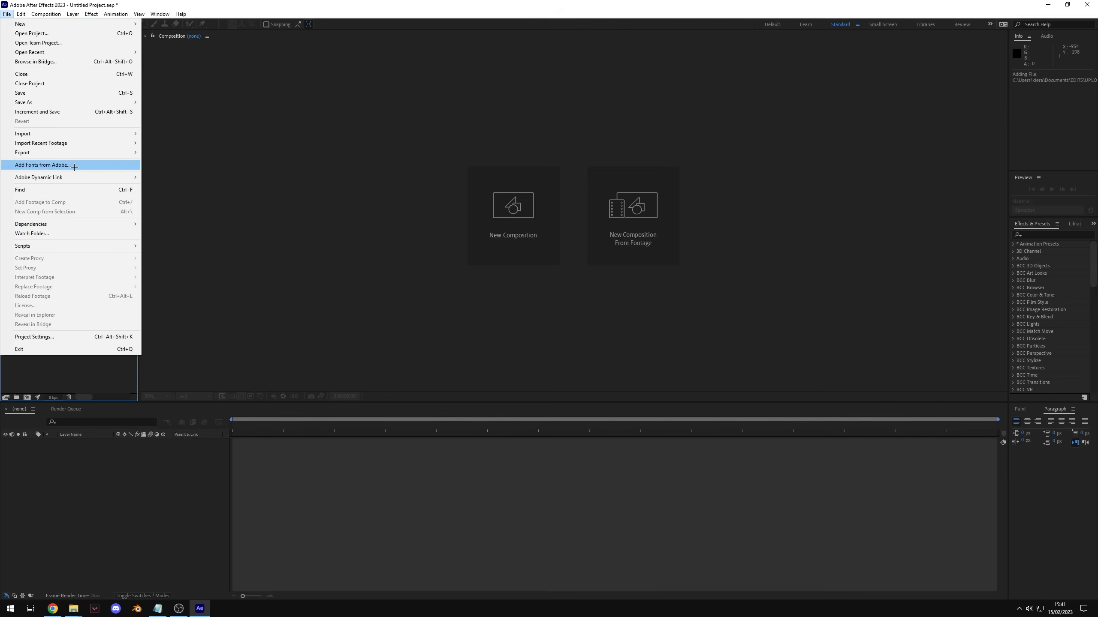
mouse_move(73, 134)
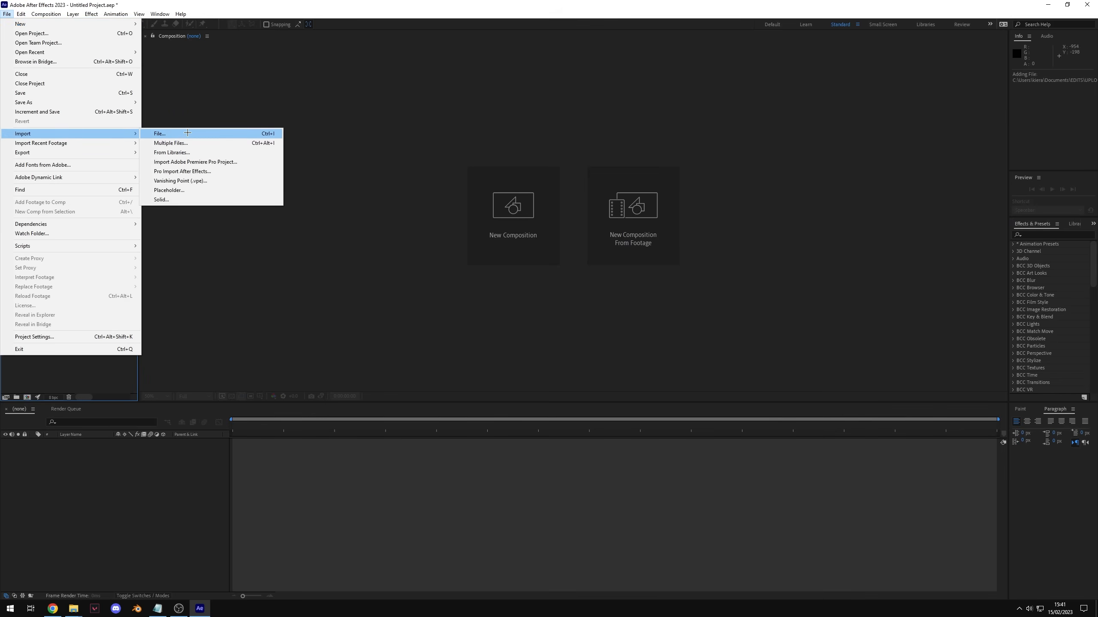
click(196, 314)
Step: Switch to the EC Clips folder in Google Drive and look through the listed gameplay clips
drag(1097, 322, 601, 1)
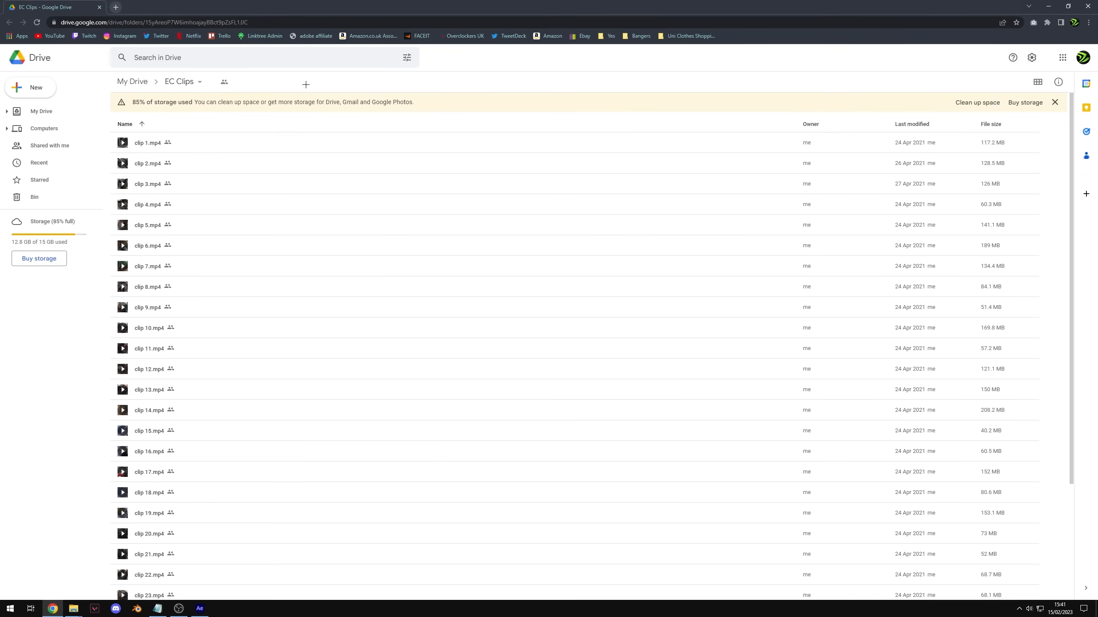
scroll(518, 322, down, 4)
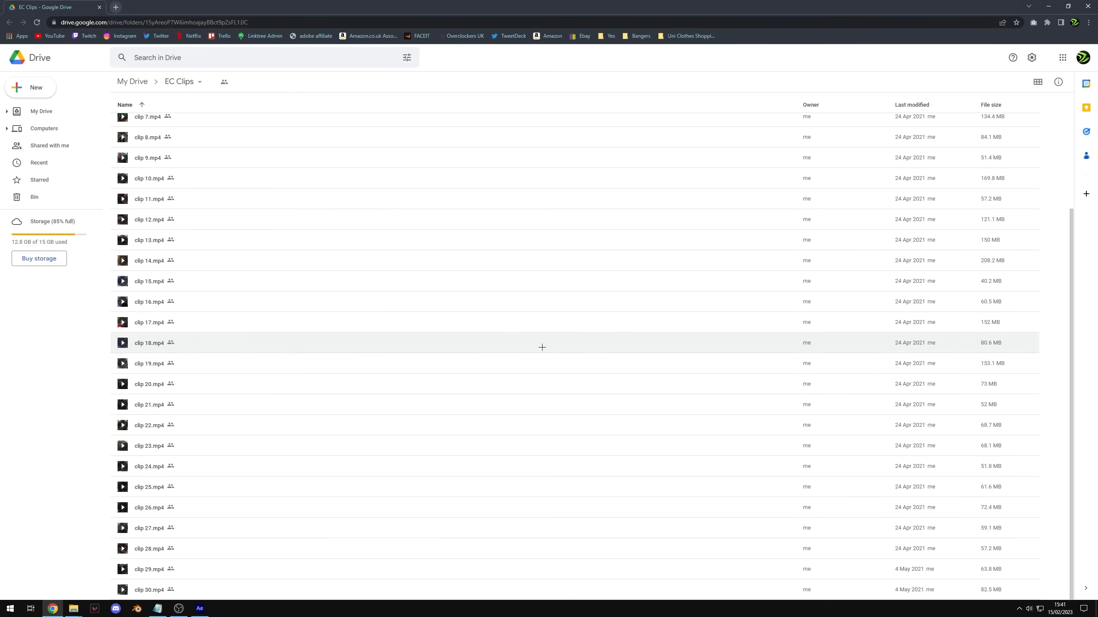
scroll(519, 387, up, 4)
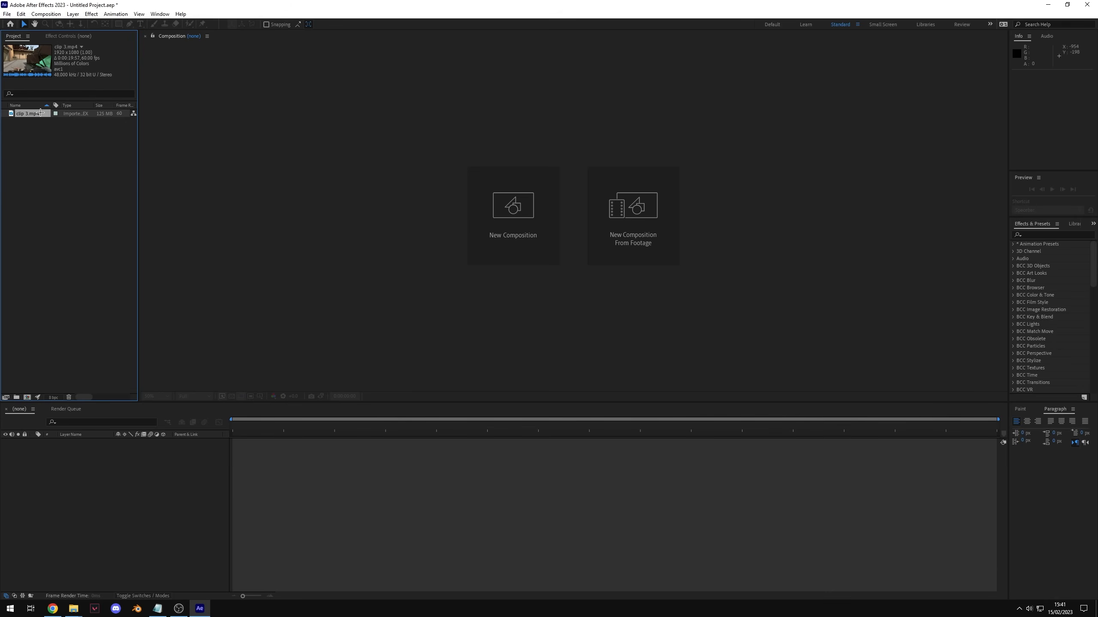
Step: Create a composition from the imported clip 3.mp4 in After Effects
drag(41, 113, 28, 397)
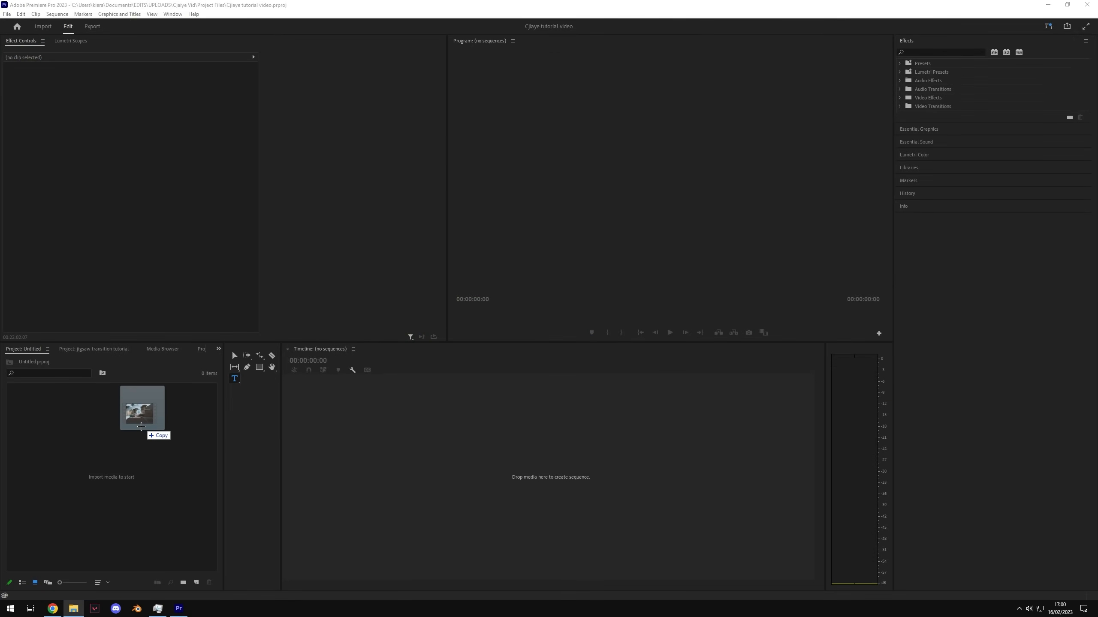
Step: Switch to Premiere Pro, import clip 3.mp4 into the Untitled project and create a new sequence from it
drag(151, 428, 116, 445)
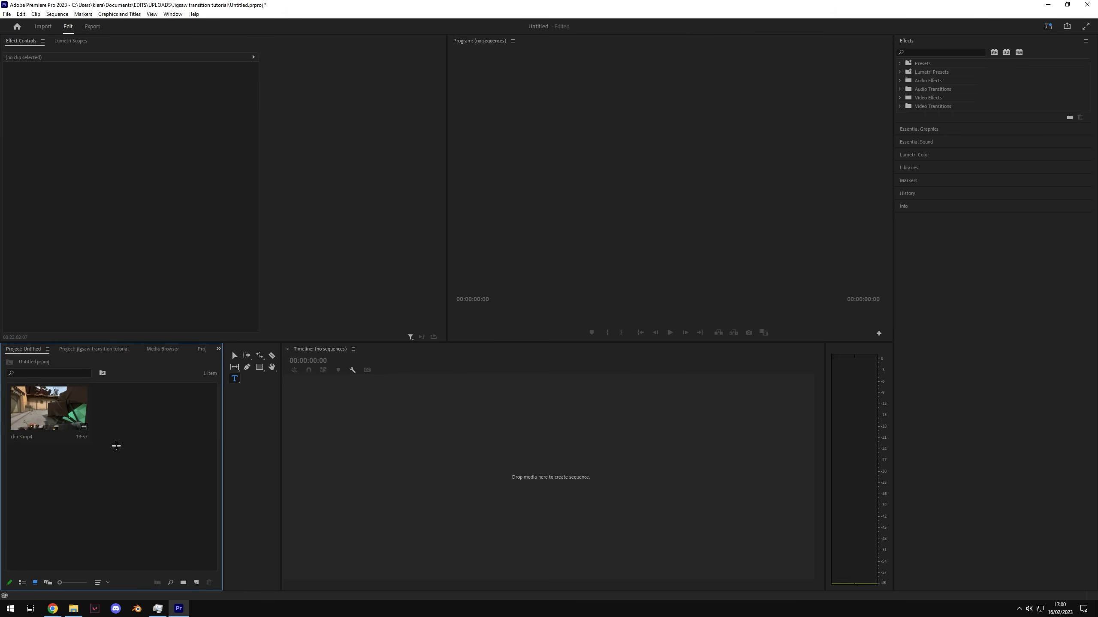
right_click(52, 411)
click(109, 357)
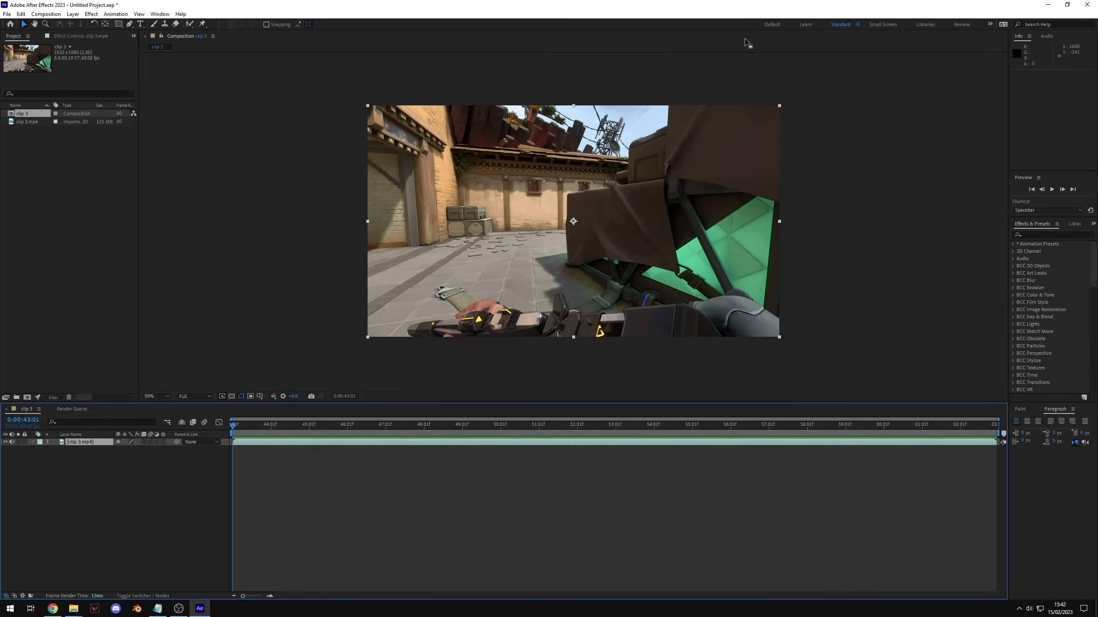
Step: Try the Default workspace in After Effects and return to the Standard workspace
click(772, 24)
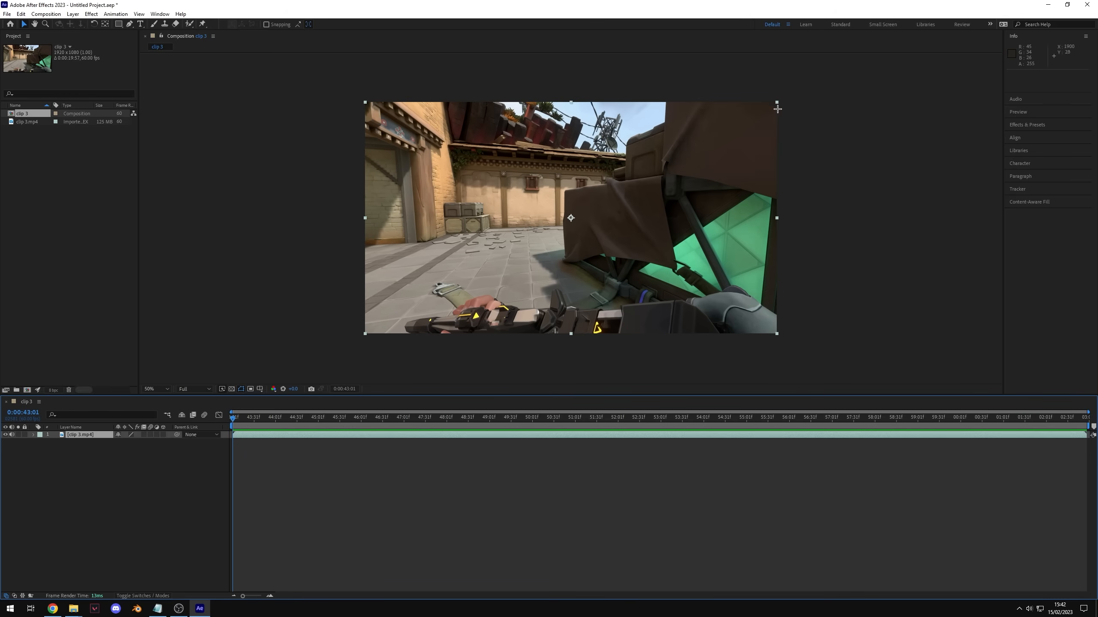
click(838, 25)
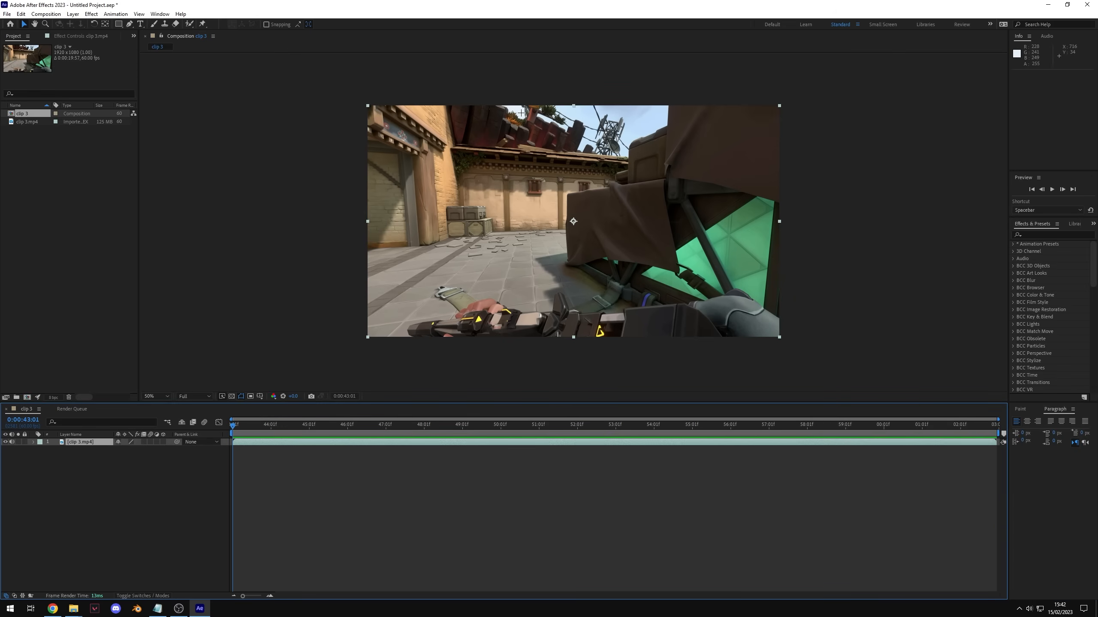
Step: Save the project under the name "jigsaw tutorial" in the Tutorial folder
click(7, 14)
mouse_move(46, 102)
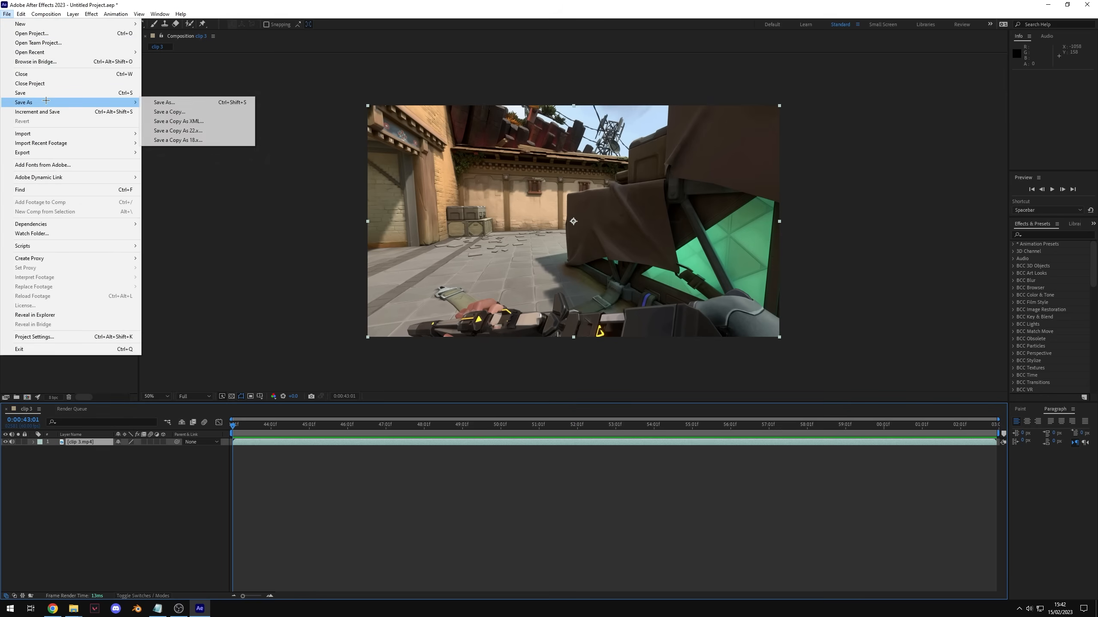
click(168, 102)
text(jigsaw tutoria)
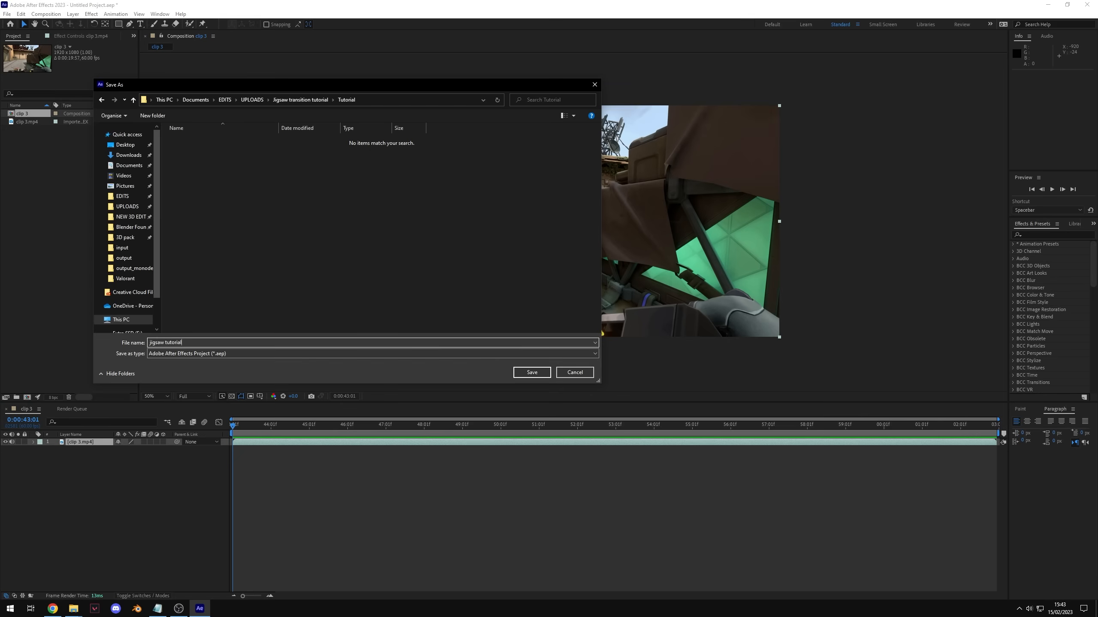
text(l)
key(Return)
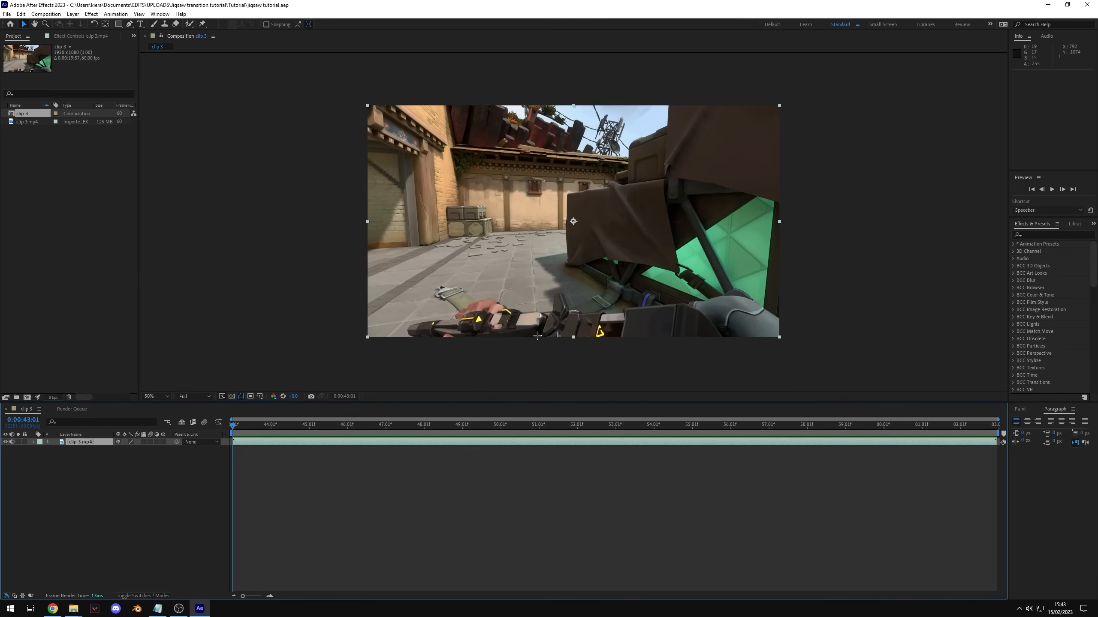
Step: Move the playhead to 0:00:44:16, just before the bright beam appears in the gameplay clip
click(390, 473)
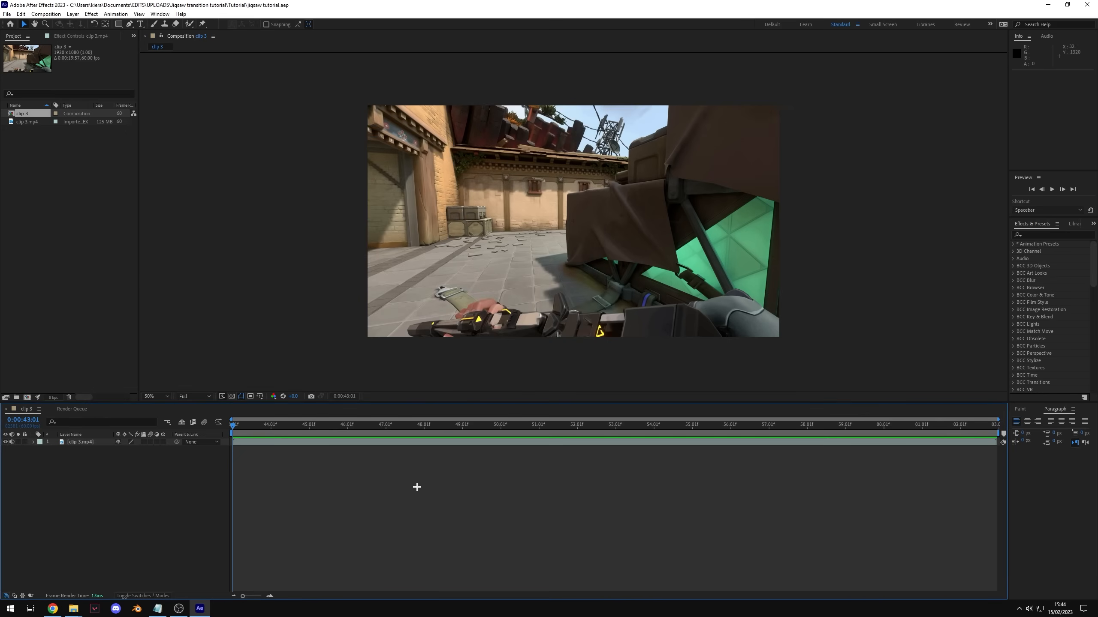
drag(233, 425, 193, 434)
drag(233, 425, 283, 431)
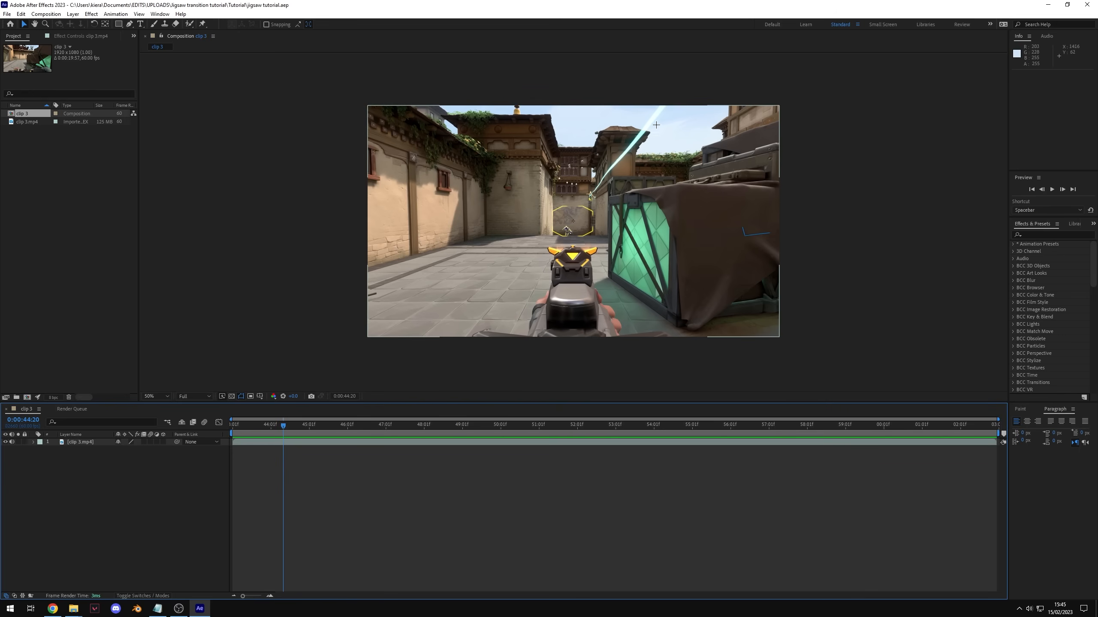
scroll(498, 245, up, 6)
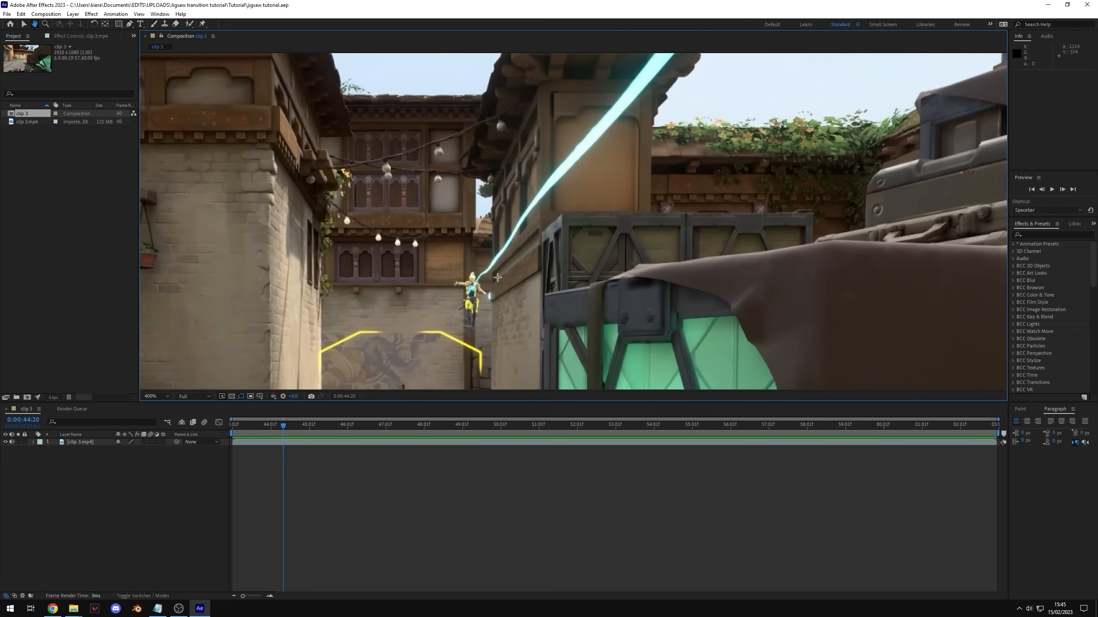
scroll(435, 307, down, 2)
scroll(616, 248, down, 2)
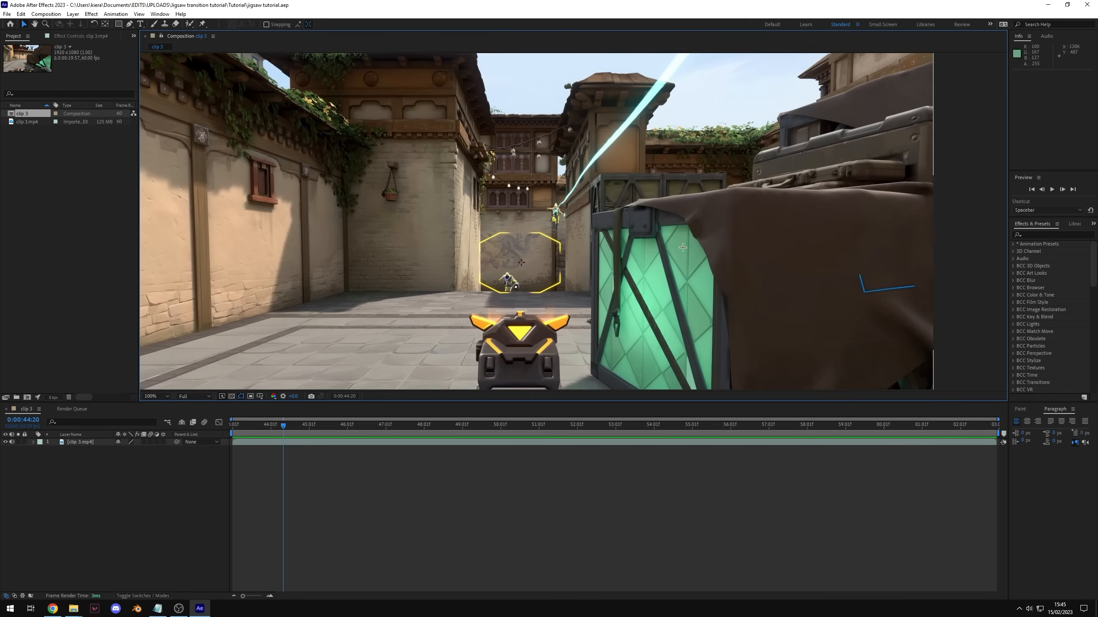
scroll(692, 238, down, 1)
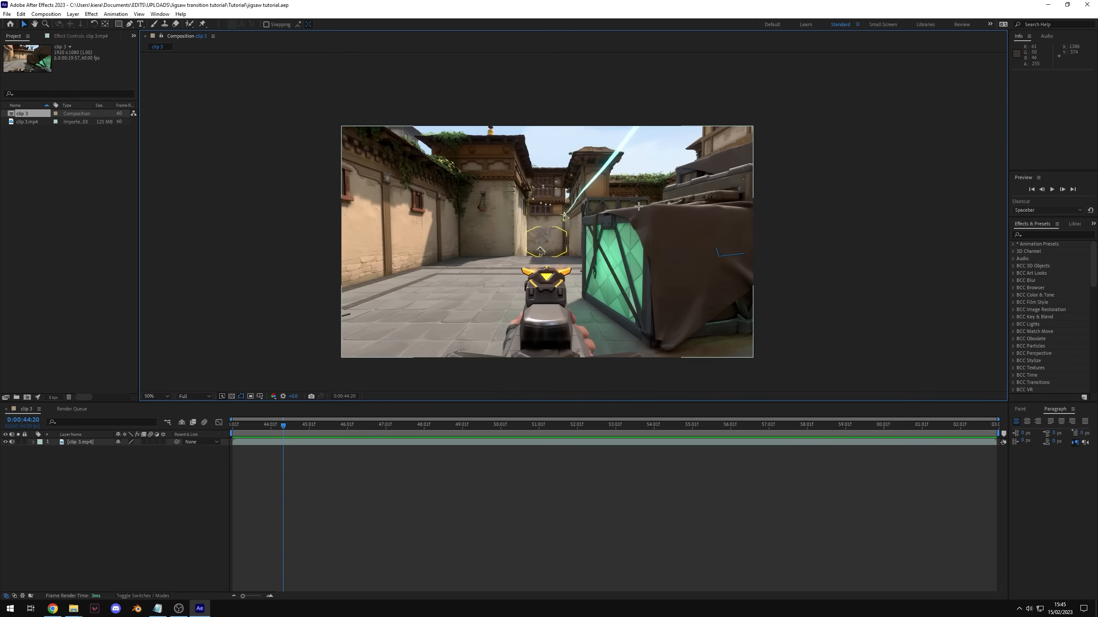
drag(283, 425, 282, 425)
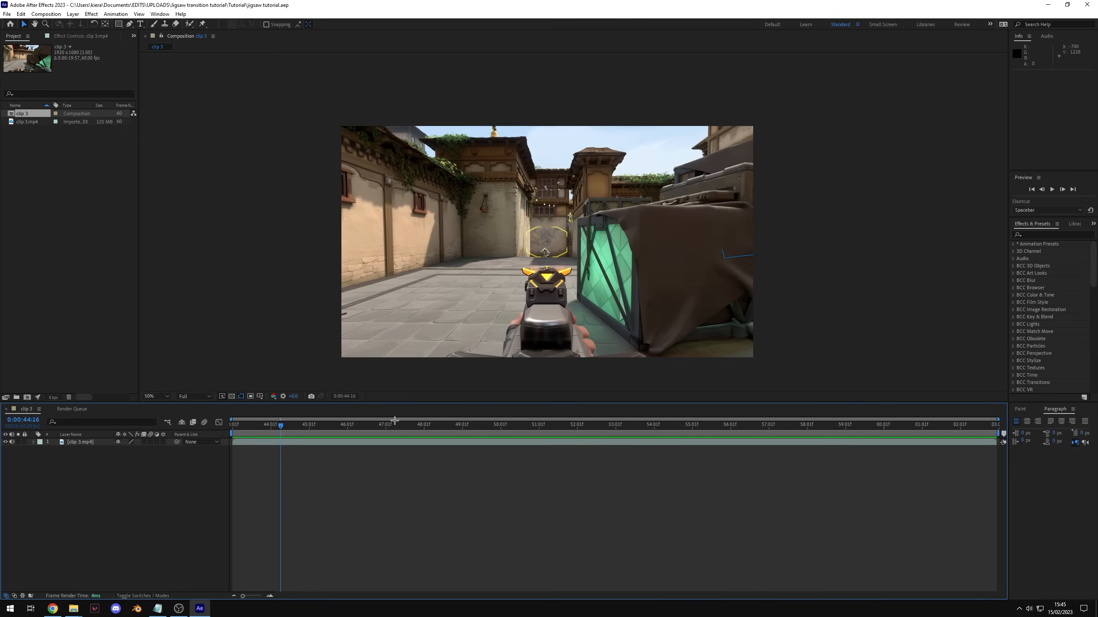
Step: Freeze the clip 3.mp4 layer on the frame at 0:00:44:16
drag(508, 209, 501, 193)
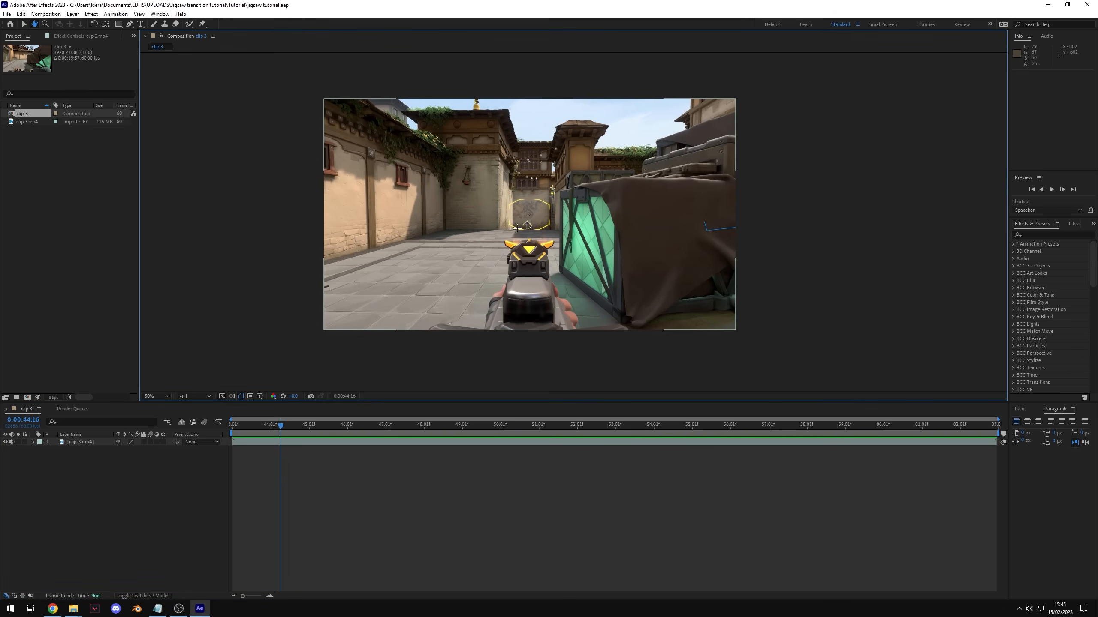
key(v)
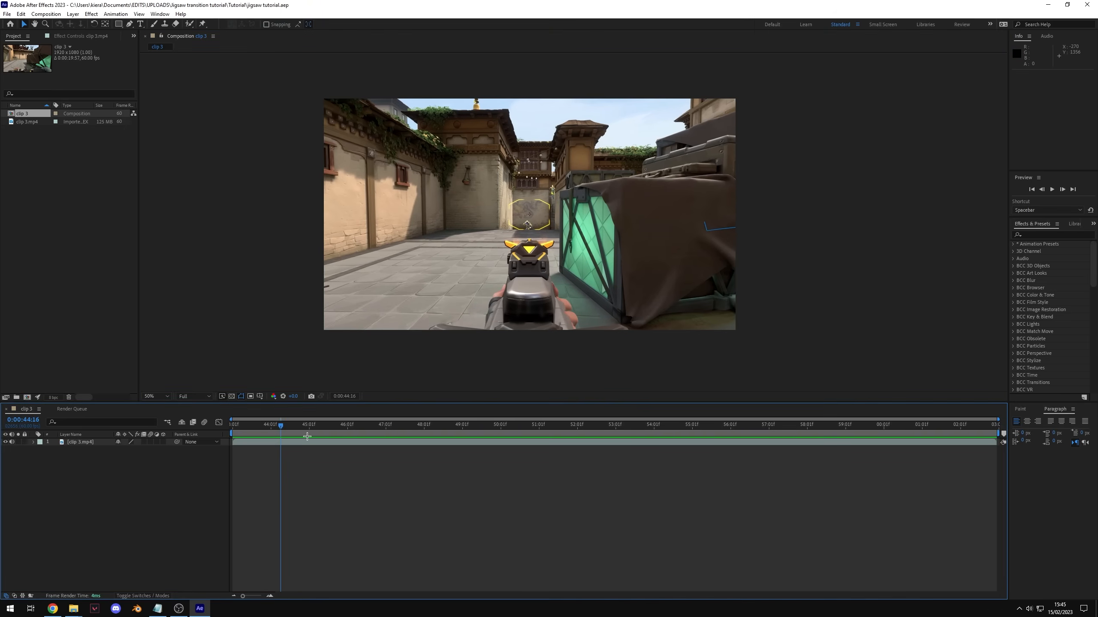
click(283, 440)
right_click(293, 442)
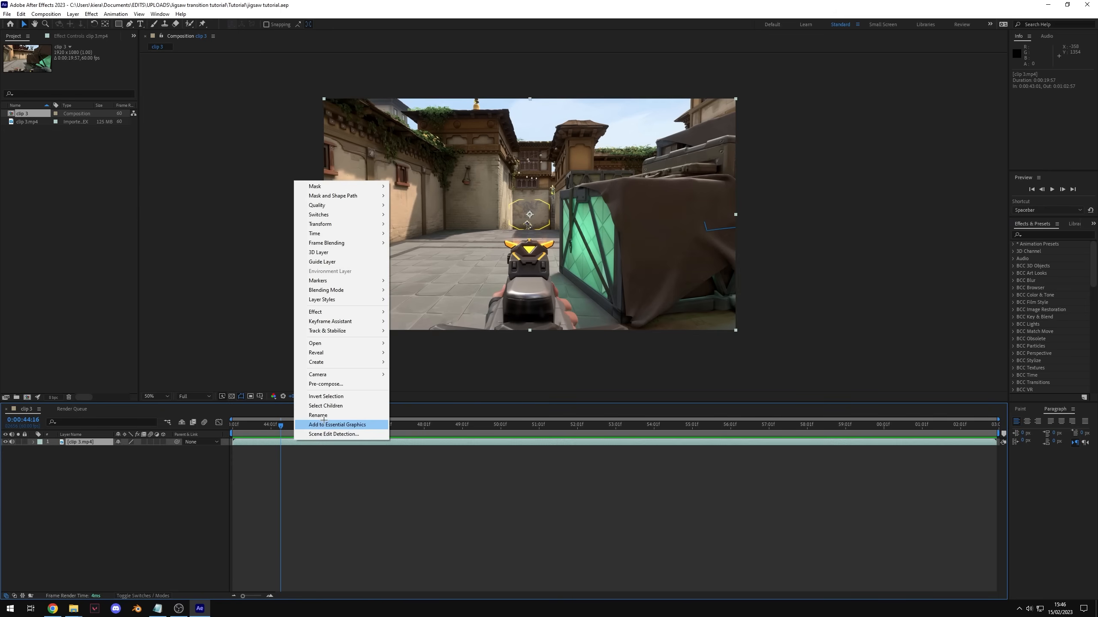
mouse_move(346, 231)
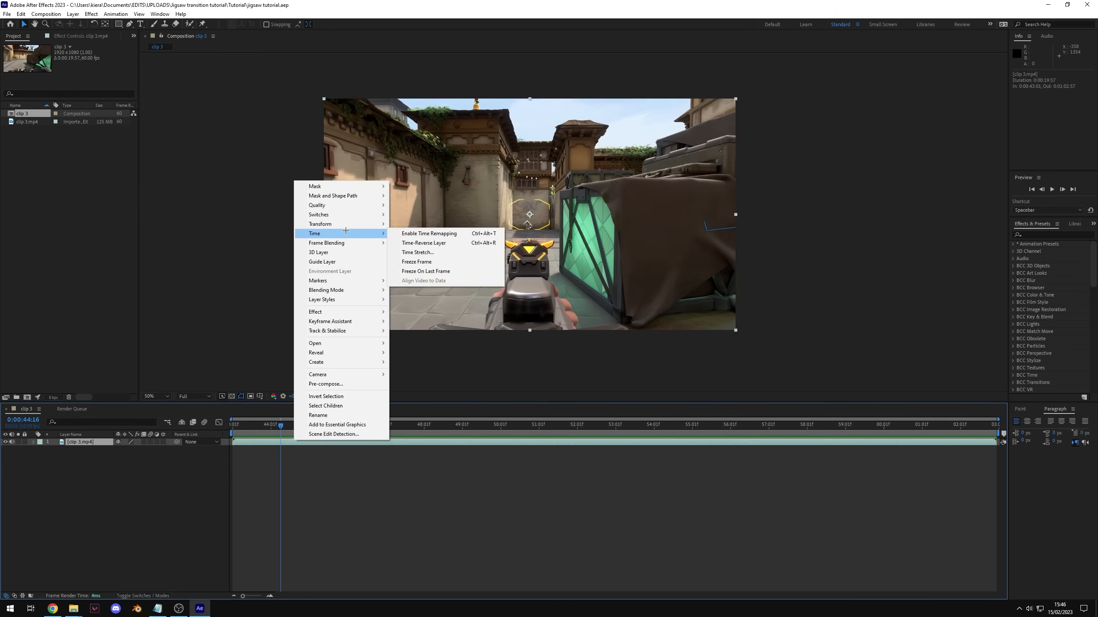
click(428, 261)
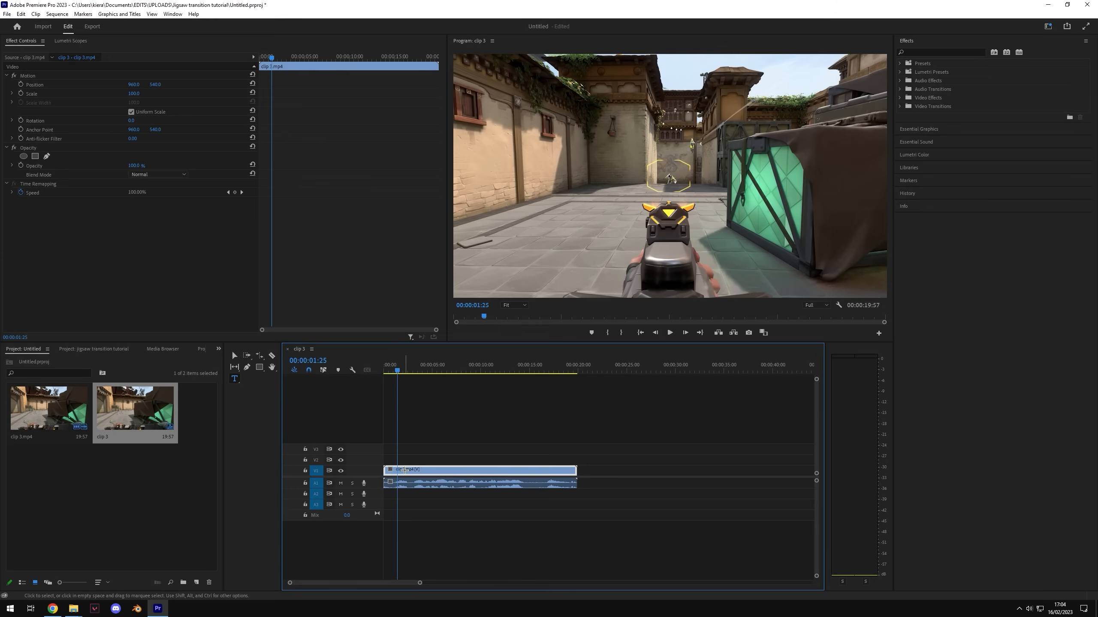
Step: In Premiere Pro, add a frame hold to clip 3.mp4 at 00:00:01:25 and scrub through the held section
right_click(406, 471)
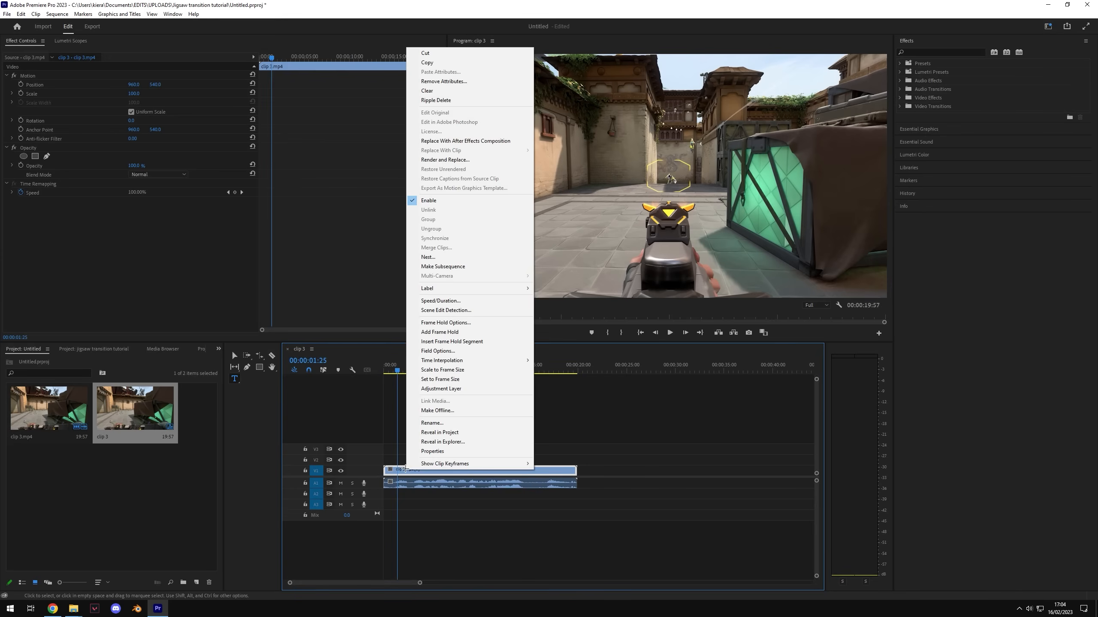
click(448, 332)
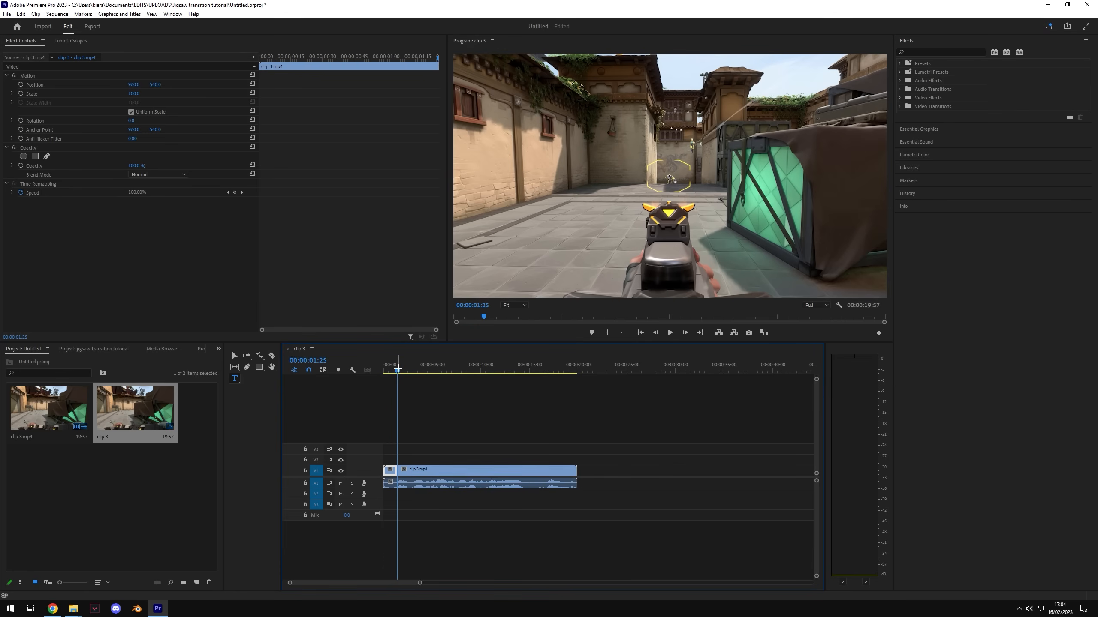
drag(397, 368, 422, 368)
drag(422, 369, 464, 368)
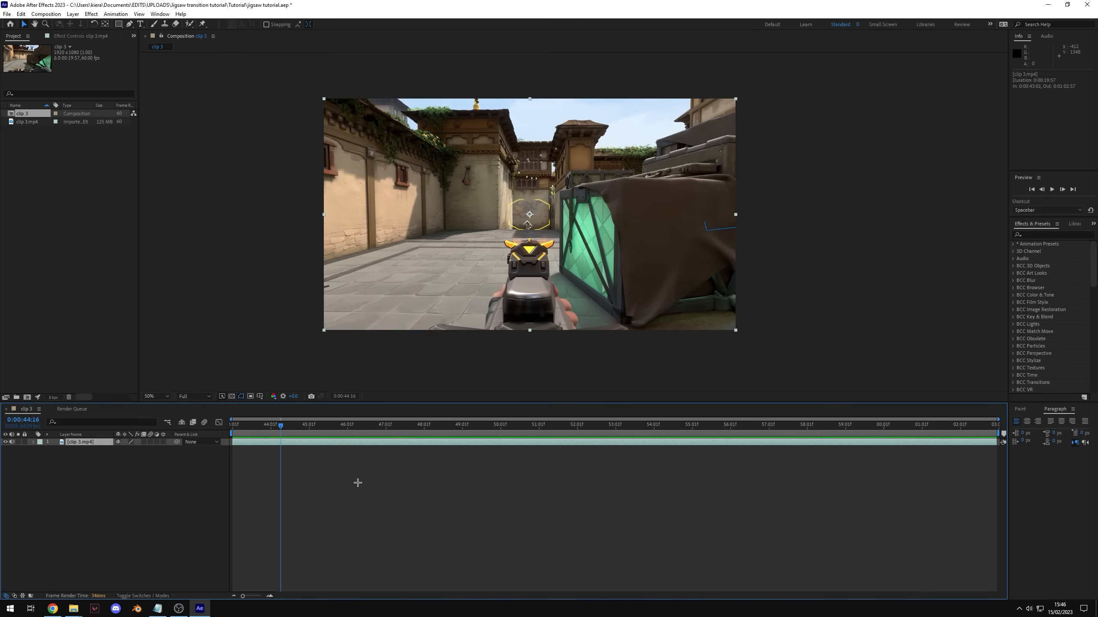
Step: Duplicate the frozen clip 3.mp4 layer six times in After Effects and select the second layer
key(ctrl+d)
key(ctrl+d)
key(ctrl+d)
key(ctrl+d)
key(ctrl+d)
key(ctrl+d)
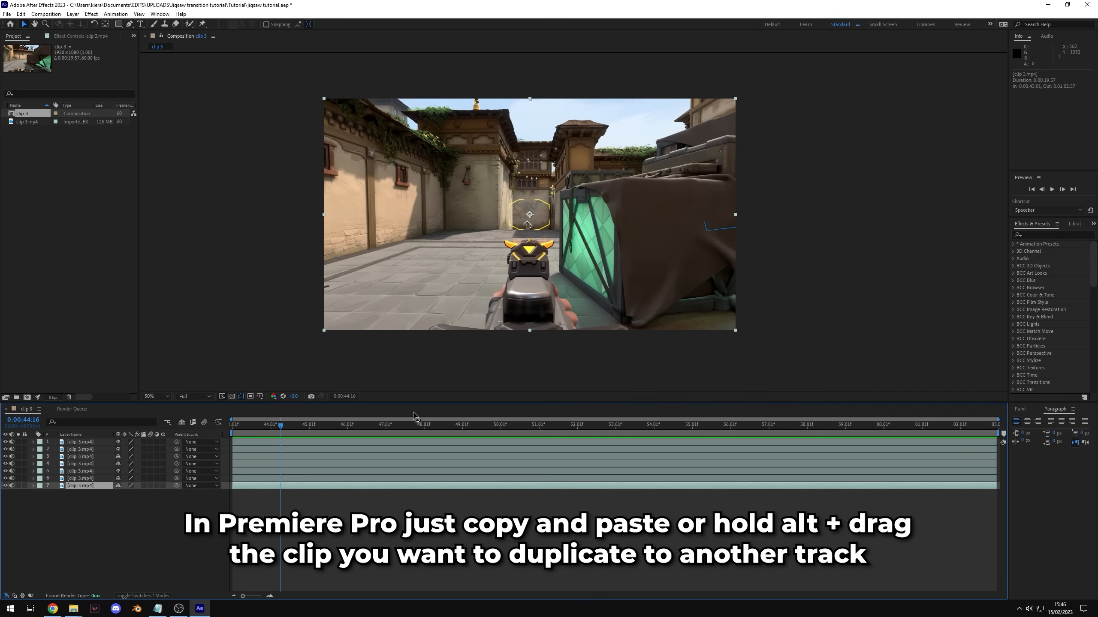
click(375, 450)
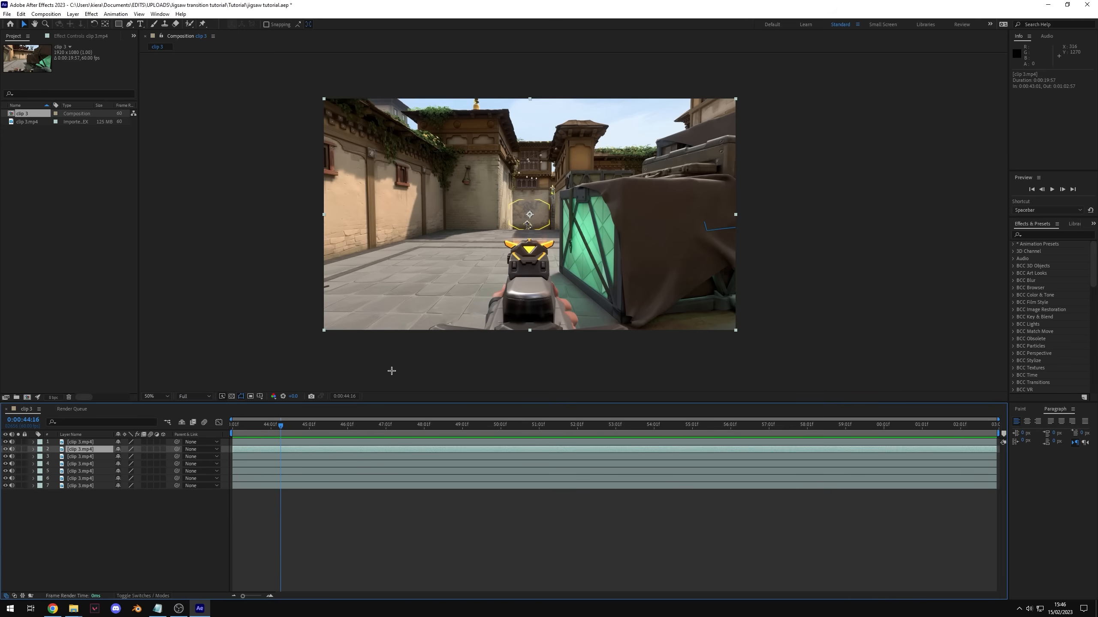
Step: Save the project and activate the Pen tool on the top clip 3.mp4 layer
click(341, 443)
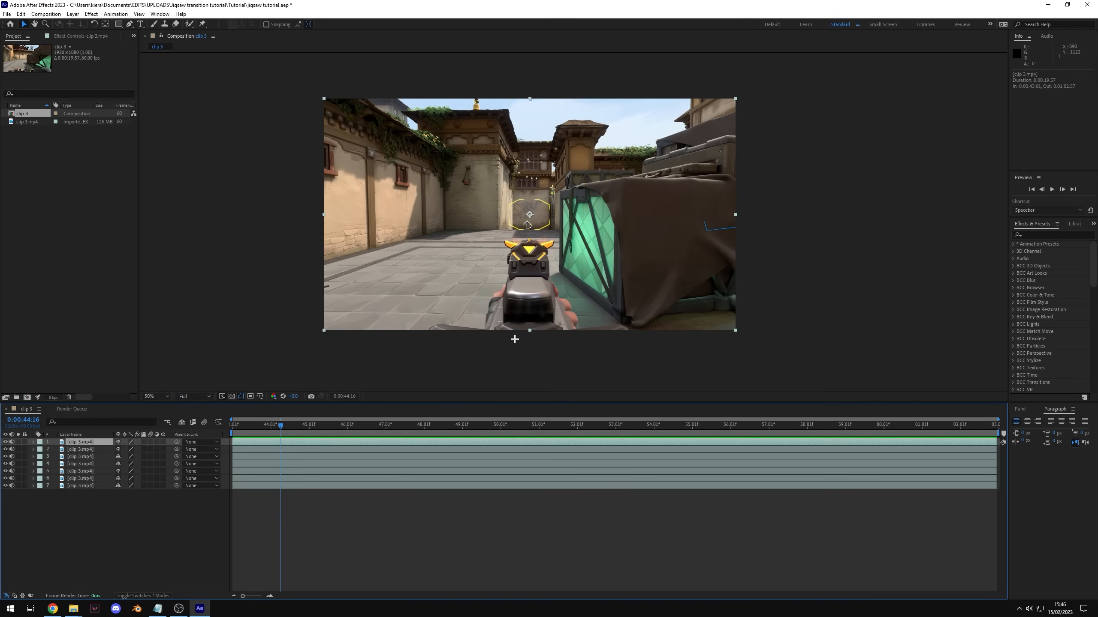
key(ctrl+s)
scroll(494, 268, up, 2)
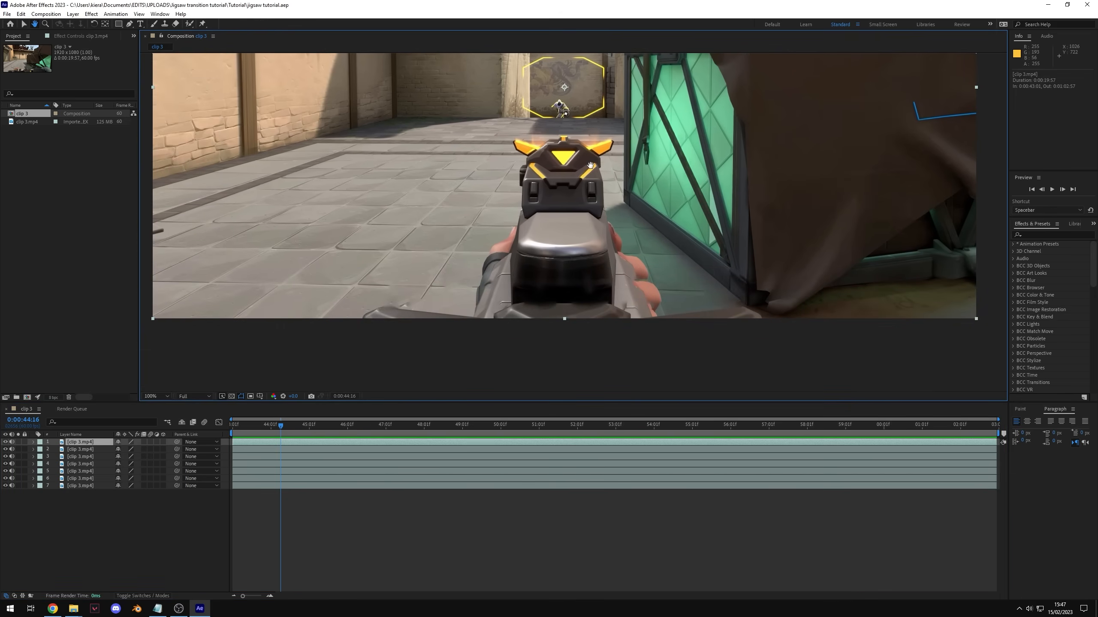
click(129, 23)
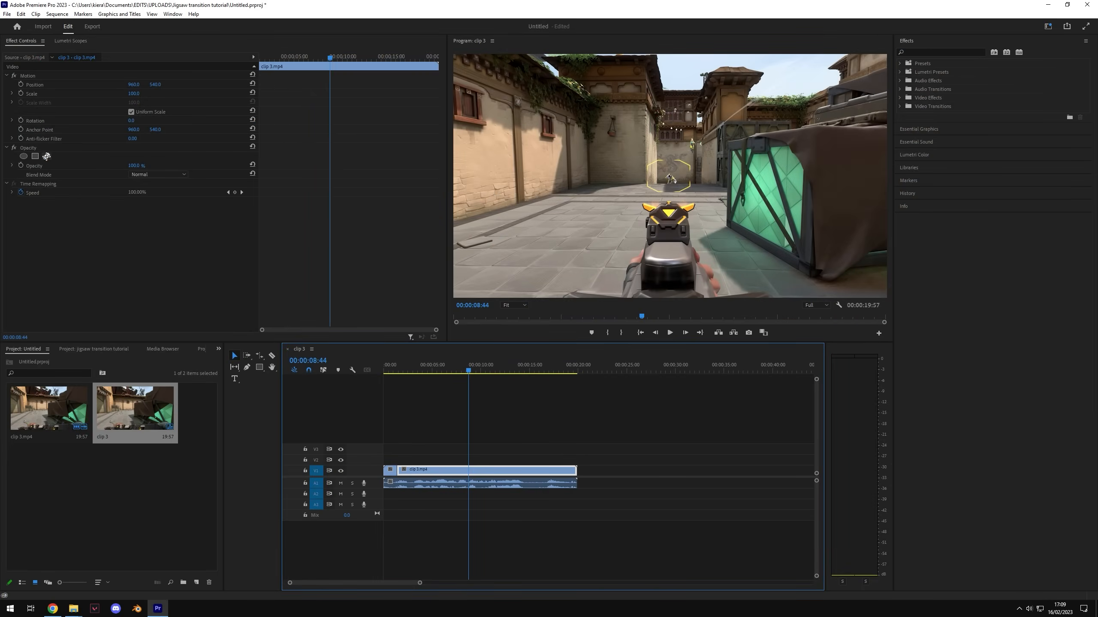
Step: In Premiere Pro, start a free-draw opacity mask on the held clip 3.mp4 segment
click(47, 156)
key(grave)
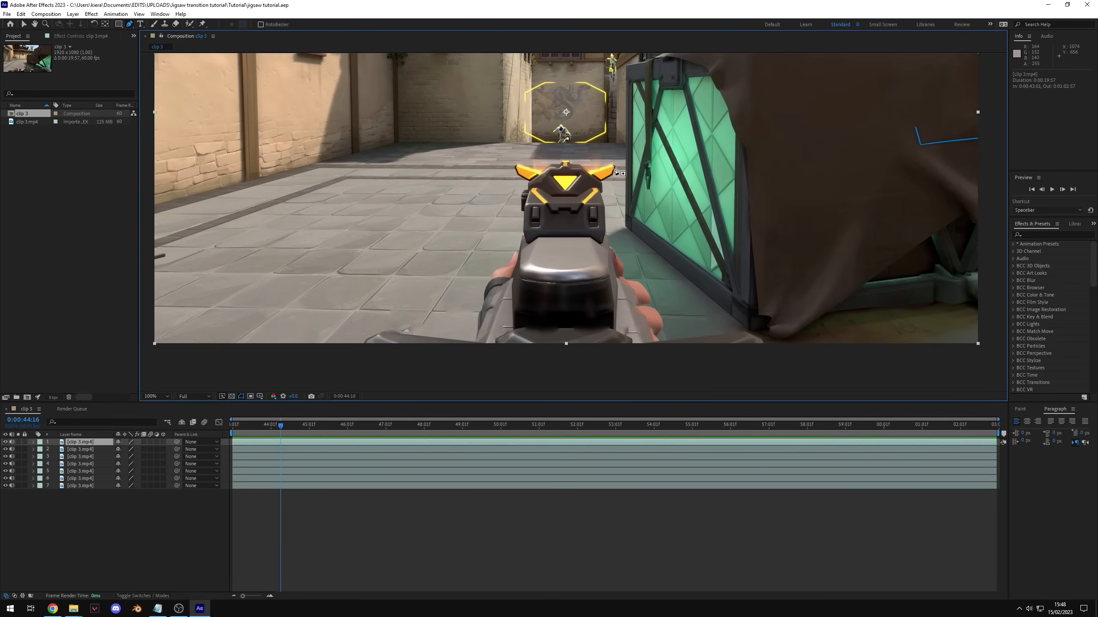
Step: In After Effects, hide clip 3.mp4 layers 2 to 7 and keep only the top layer visible
drag(5, 450, 6, 485)
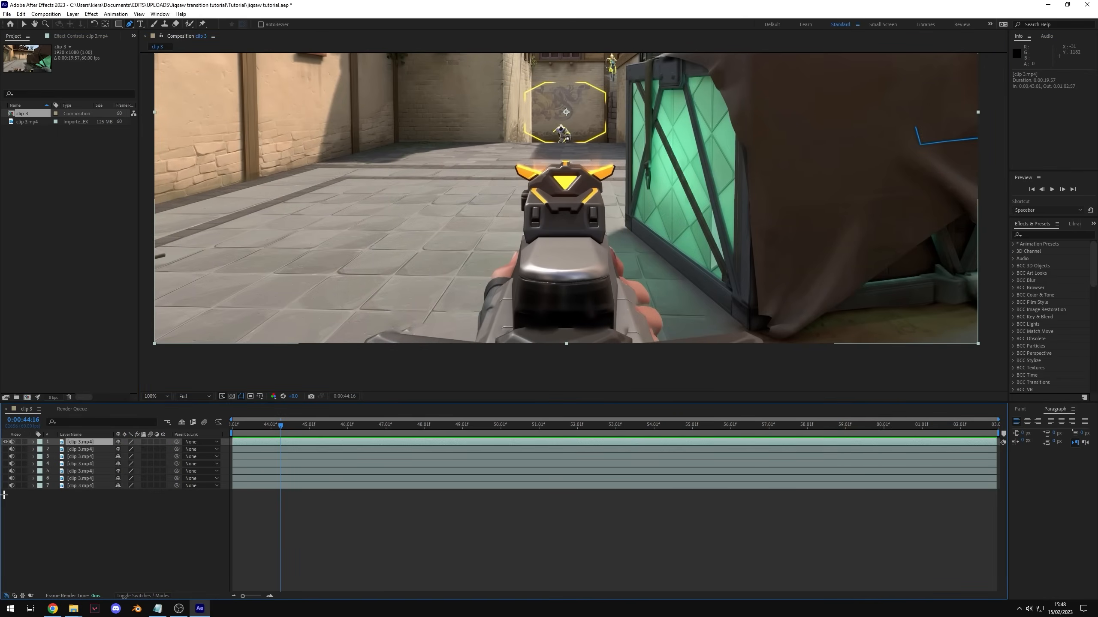
click(5, 442)
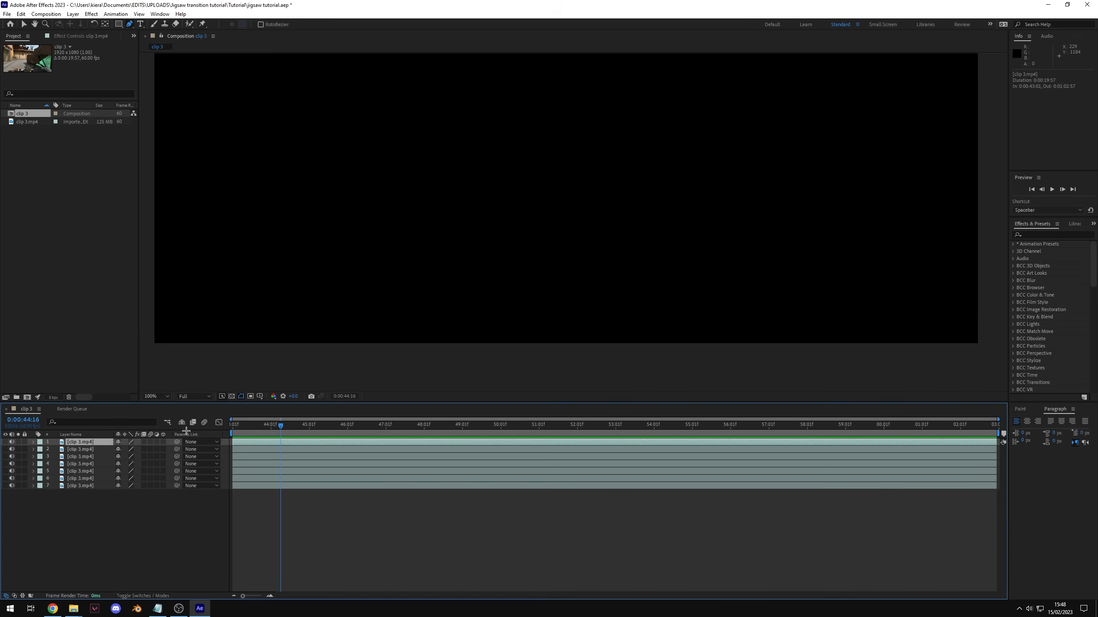
click(5, 442)
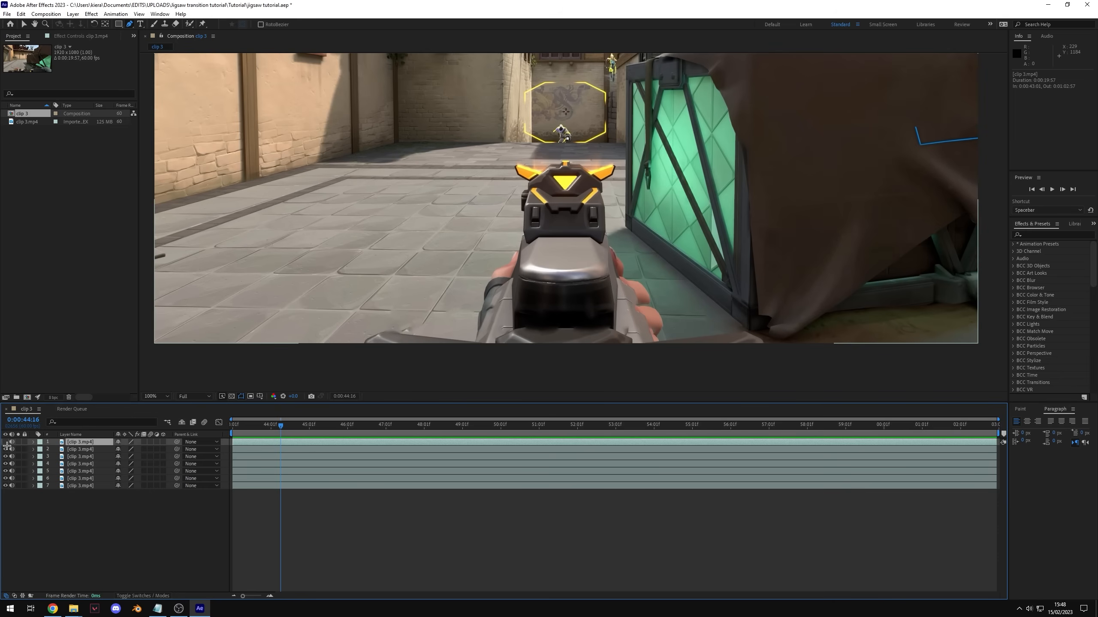
drag(4, 490, 6, 483)
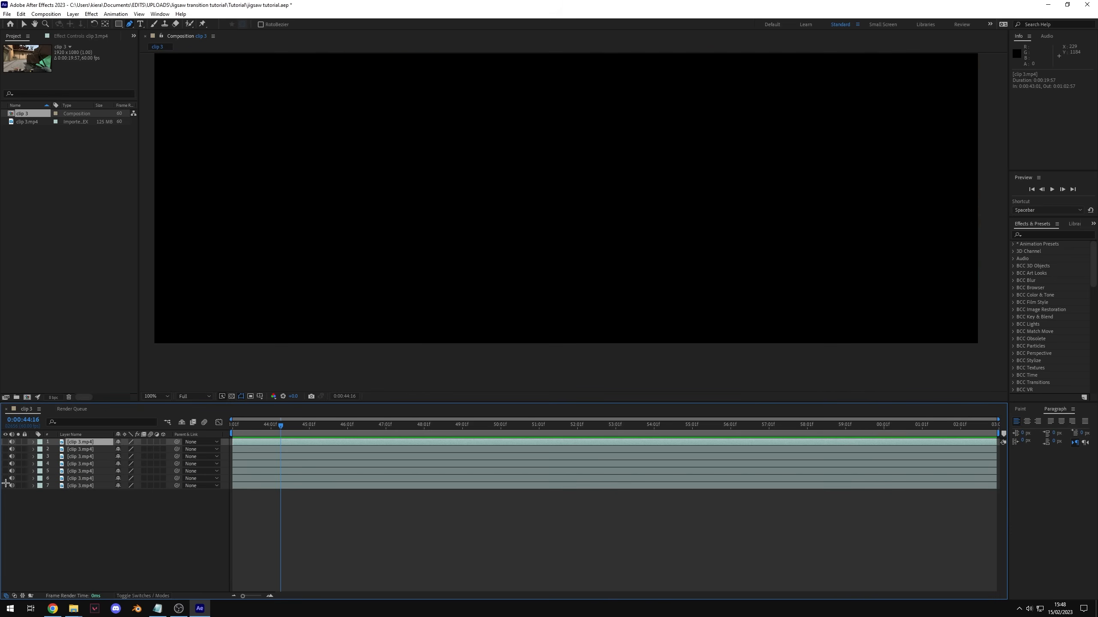
click(5, 442)
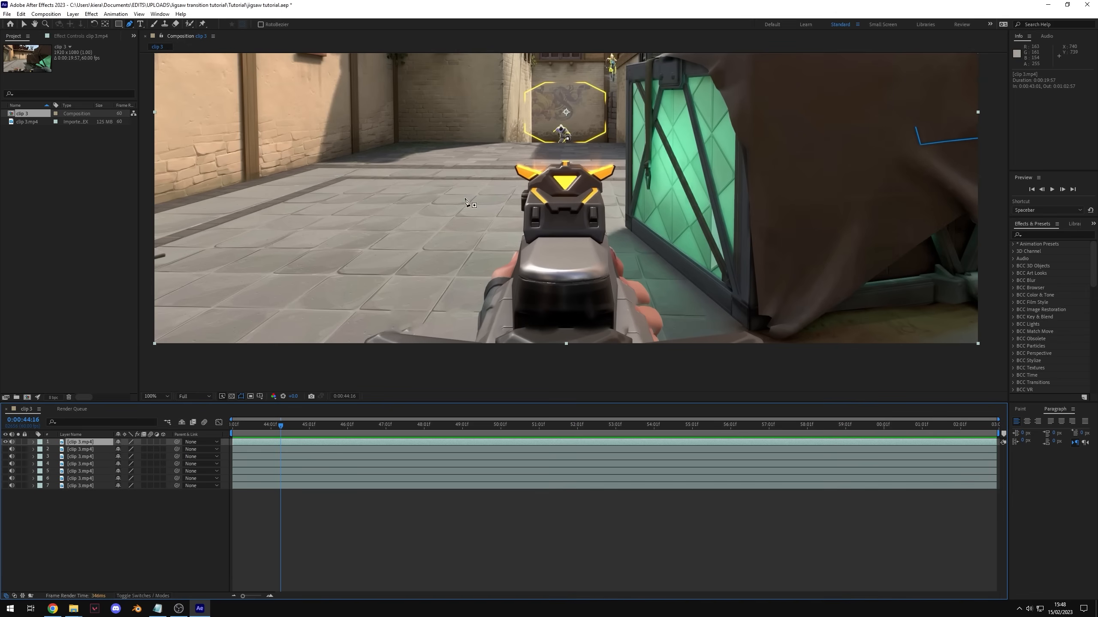
Step: Try a five-point pen mask on the floor tiles beside the gun, and undo it
click(355, 168)
click(326, 241)
click(435, 274)
click(470, 188)
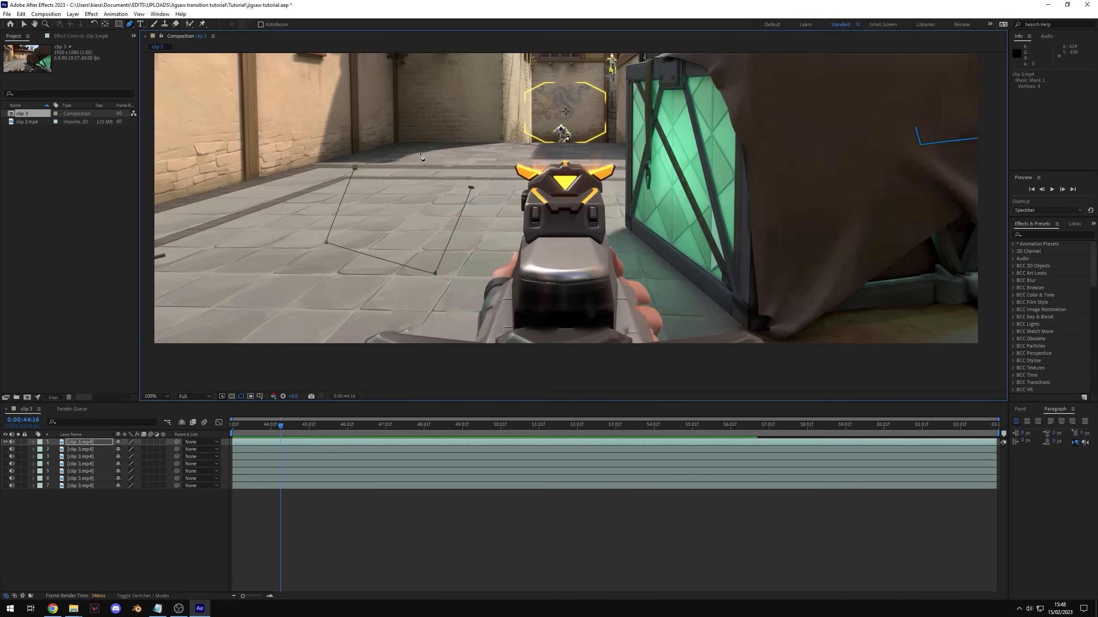
click(419, 152)
click(355, 168)
key(comma)
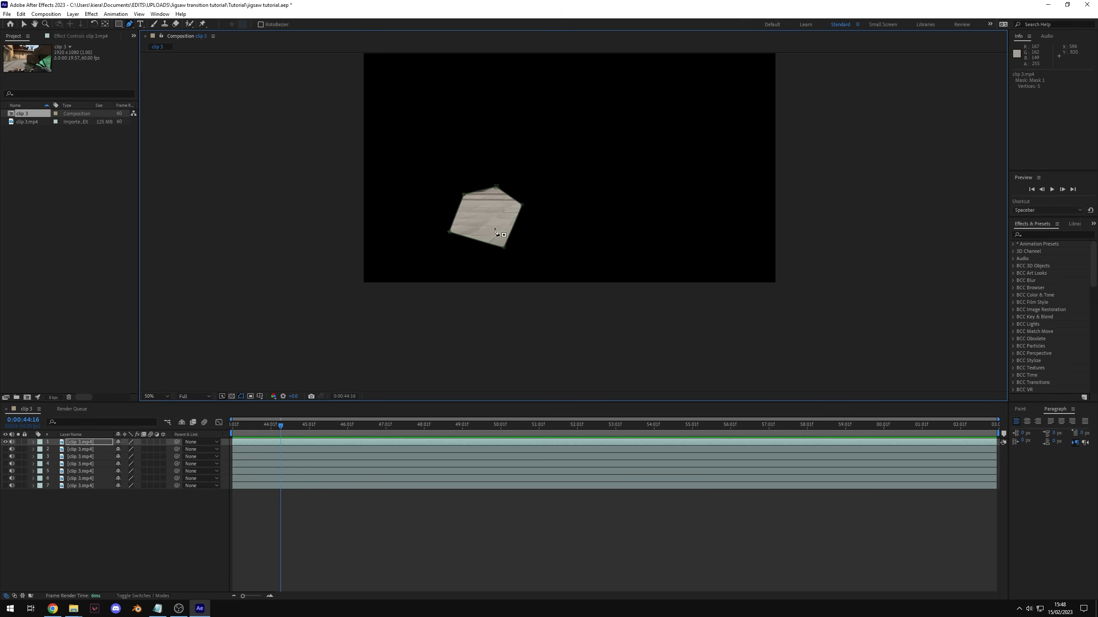
key(ctrl+z)
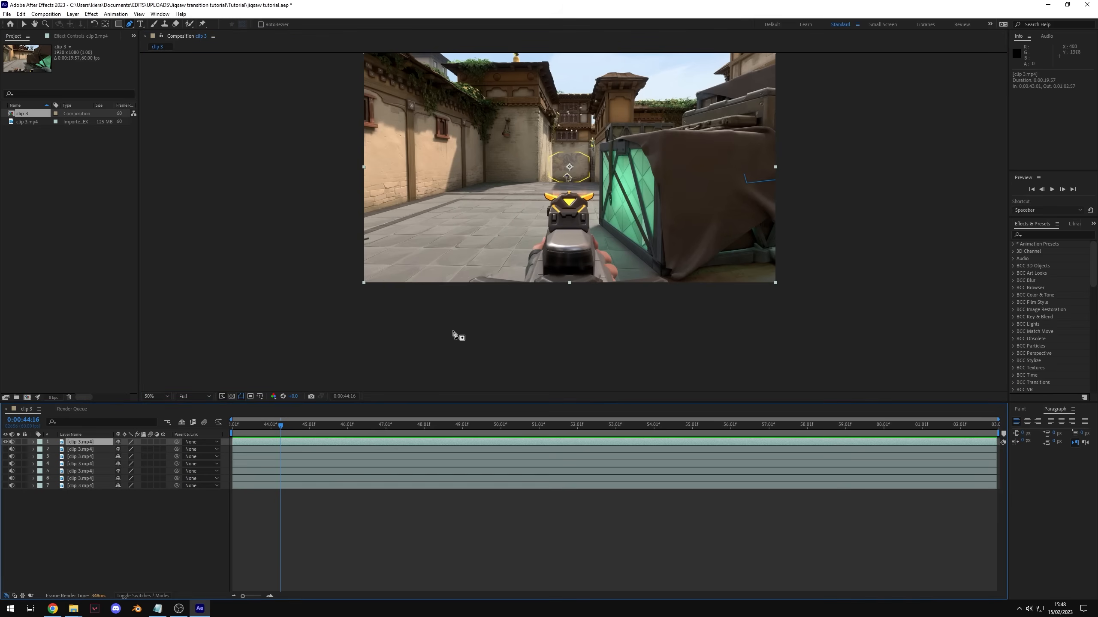
Step: Start a mask path on the top layer at the left tip of the gun's base, following its curved corner
scroll(544, 273, up, 4)
scroll(543, 273, up, 2)
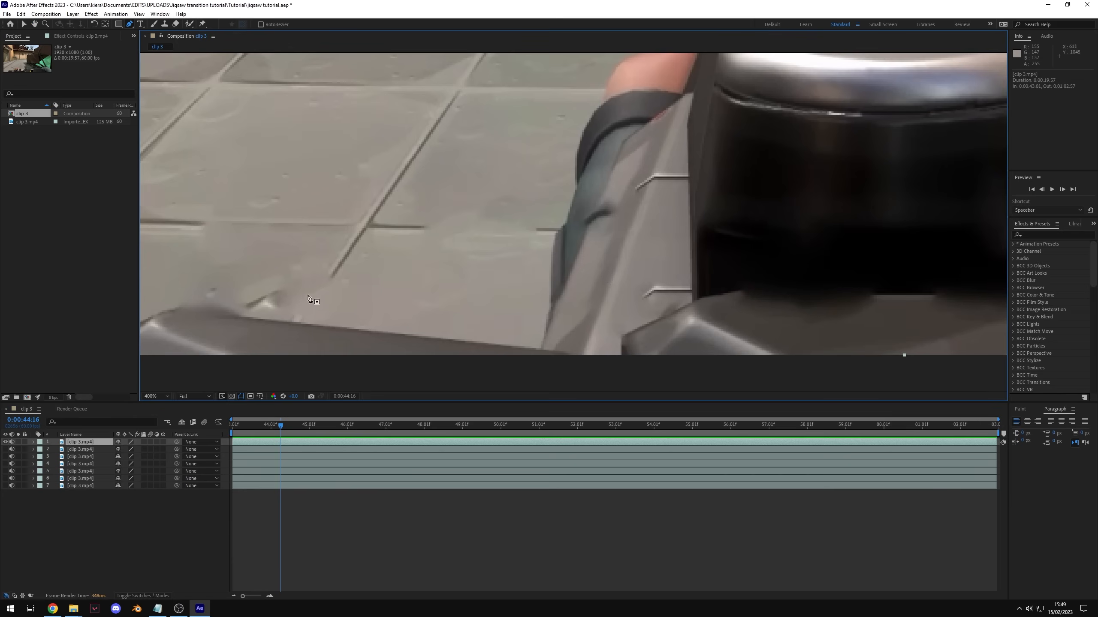
click(469, 289)
click(474, 276)
click(487, 266)
click(524, 248)
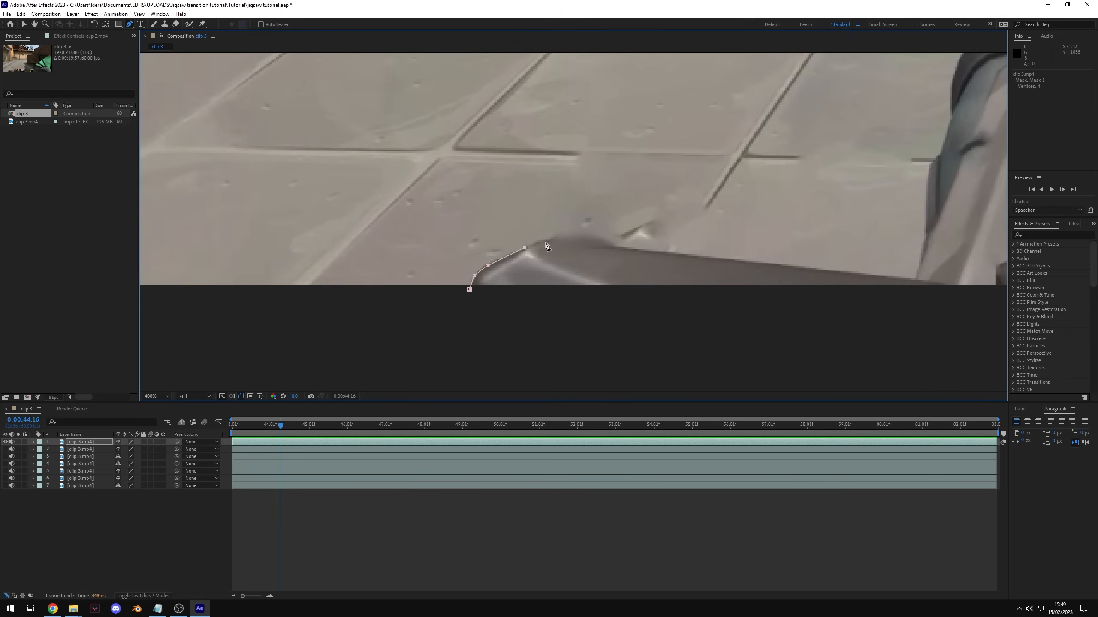
Step: Extend the mask path along the upper edge of the gun's left base towards the arm
scroll(435, 238, down, 2)
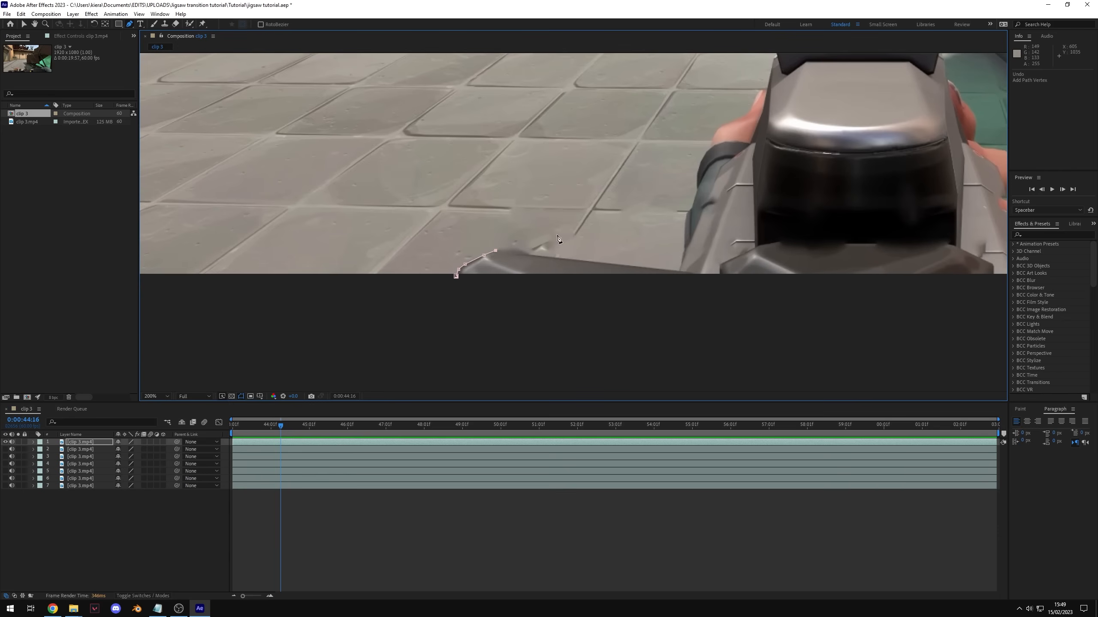
drag(558, 239, 482, 240)
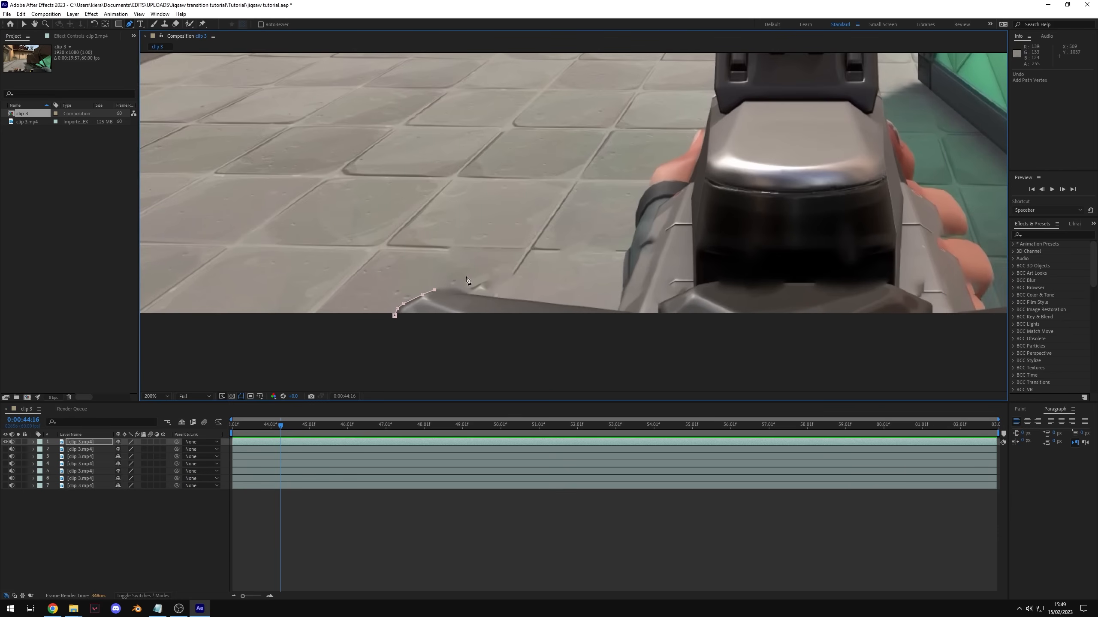
scroll(470, 282, up, 2)
drag(813, 247, 735, 224)
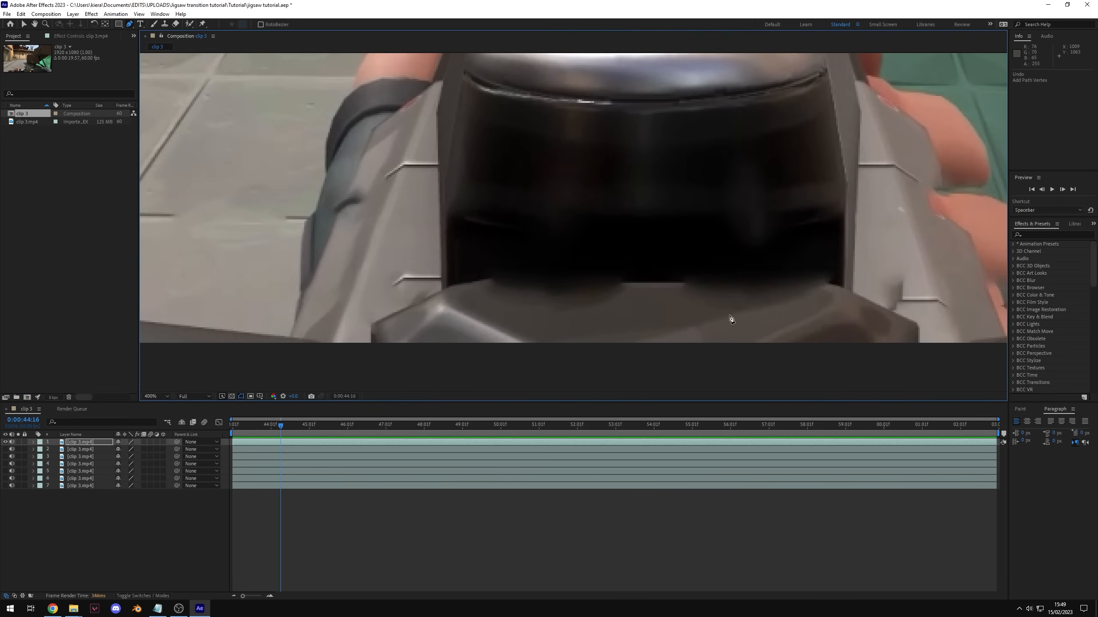
scroll(552, 241, down, 2)
drag(552, 240, 638, 247)
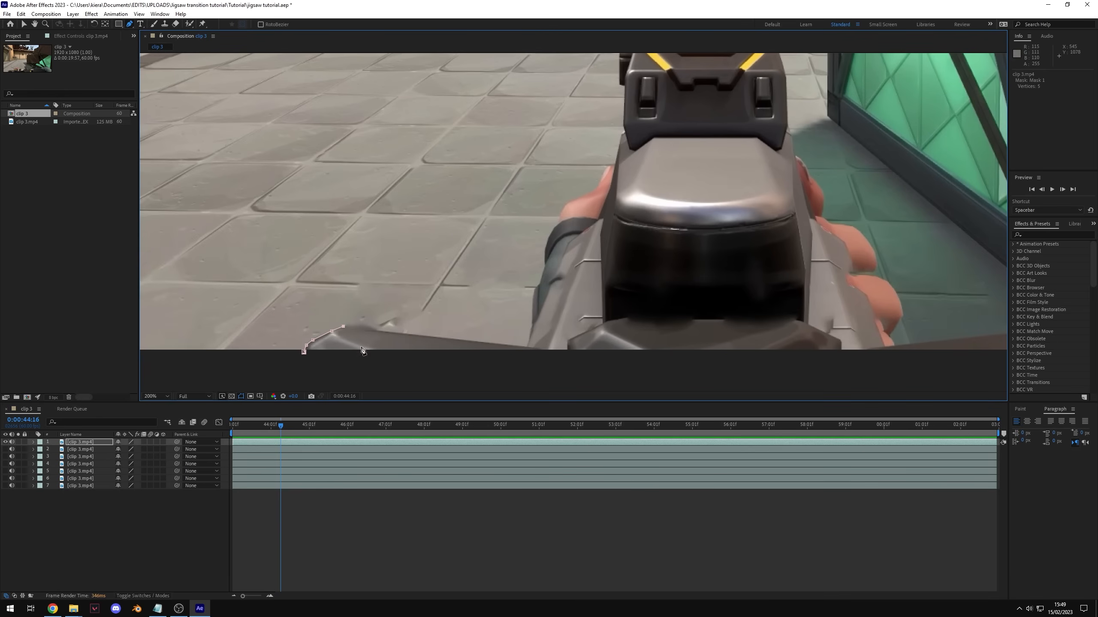
scroll(365, 344, up, 1)
scroll(551, 251, up, 1)
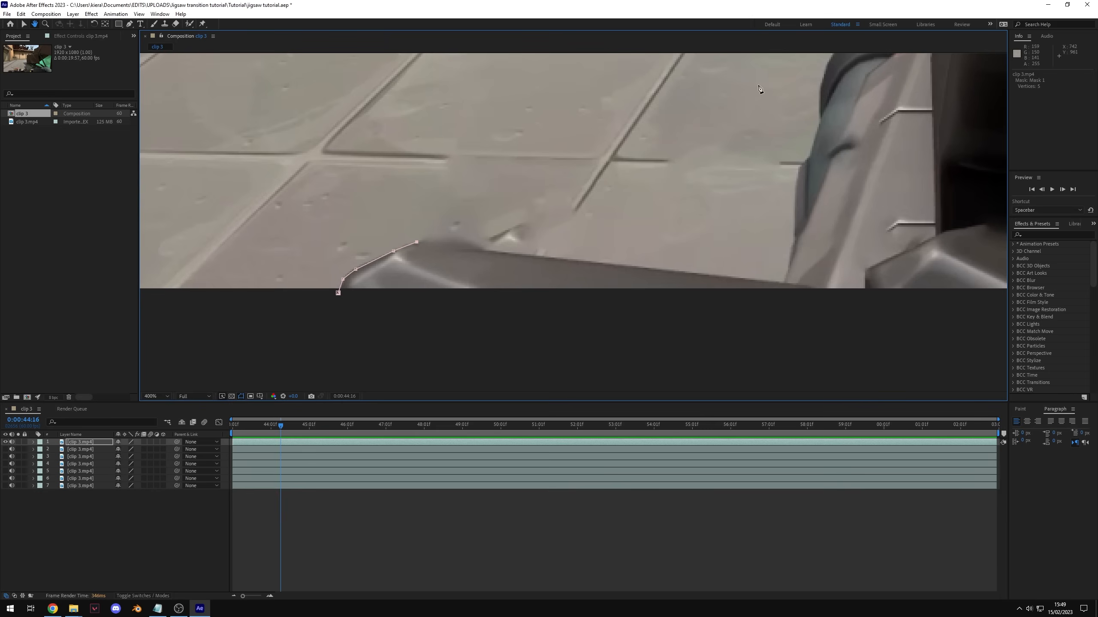
key(g)
click(491, 250)
click(539, 253)
click(619, 263)
click(678, 270)
click(739, 276)
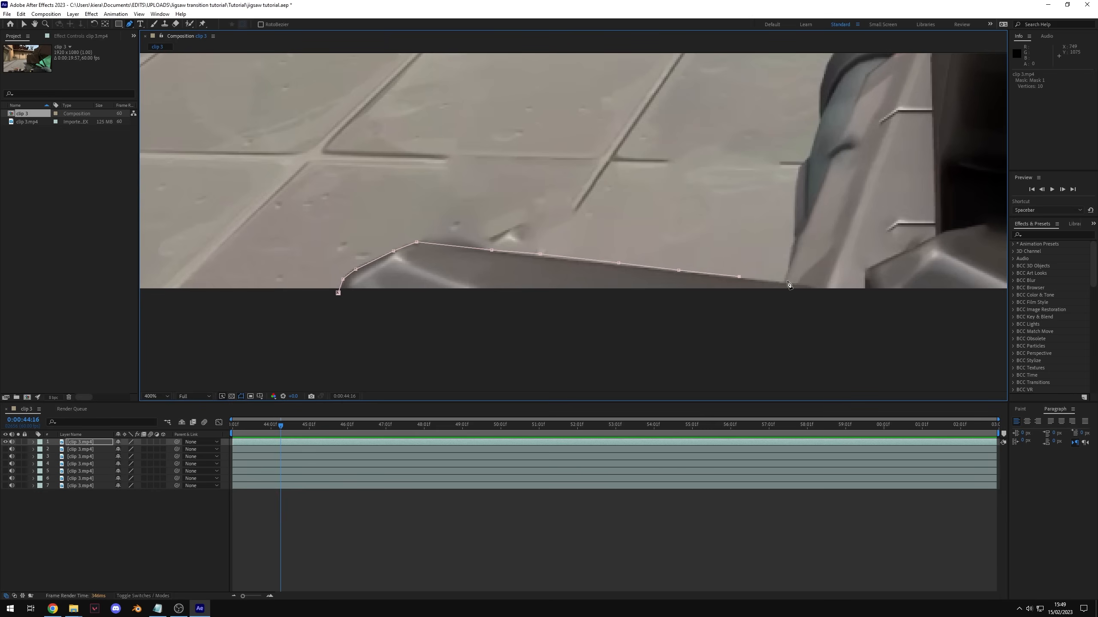
Step: Continue the mask path up the outer edge of the left sleeve and cuff
drag(823, 215, 682, 267)
click(657, 295)
click(654, 242)
click(662, 215)
click(670, 207)
click(681, 173)
drag(681, 173, 601, 278)
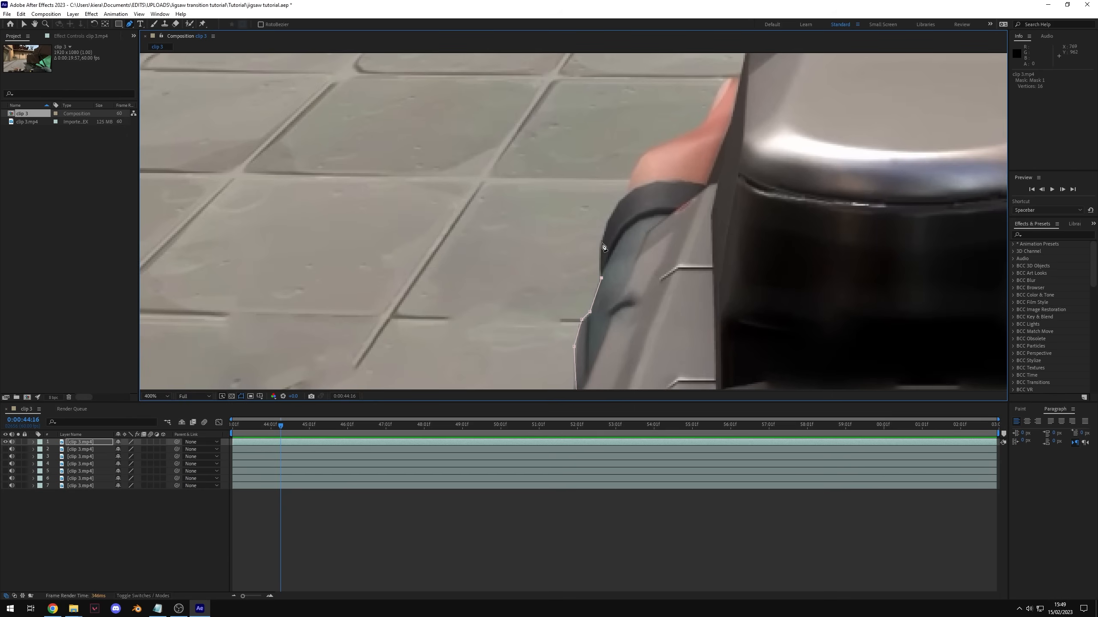
click(614, 213)
Step: Trace the mask around the left hand and up the left side of the gun body
drag(749, 110, 627, 218)
click(581, 230)
click(592, 206)
click(605, 185)
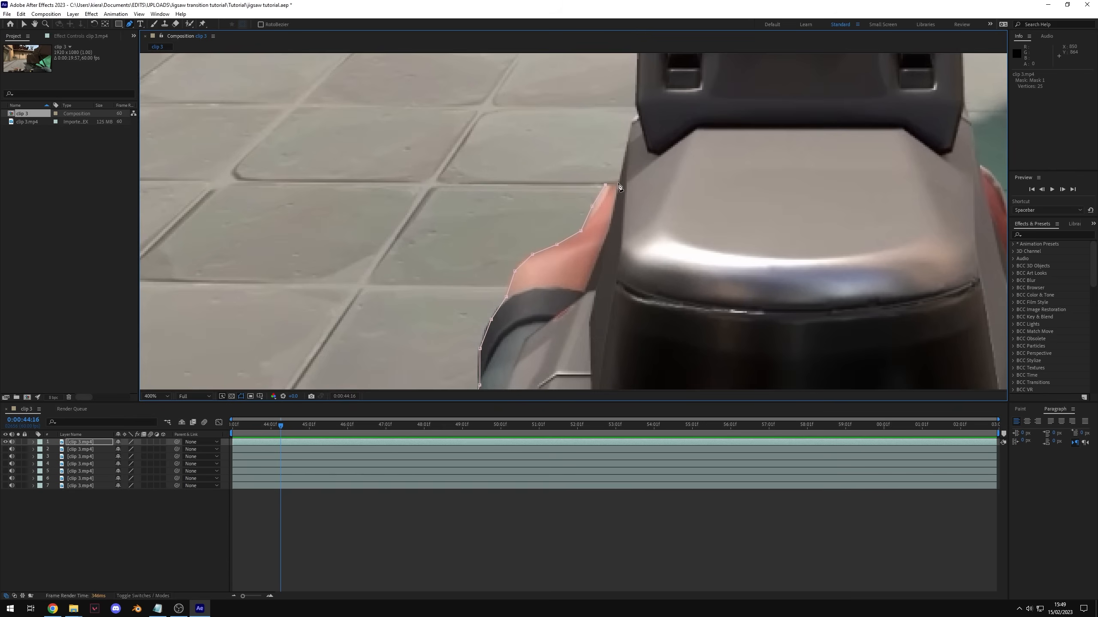
click(637, 117)
scroll(645, 213, up, 1)
drag(658, 92, 598, 189)
scroll(645, 213, down, 1)
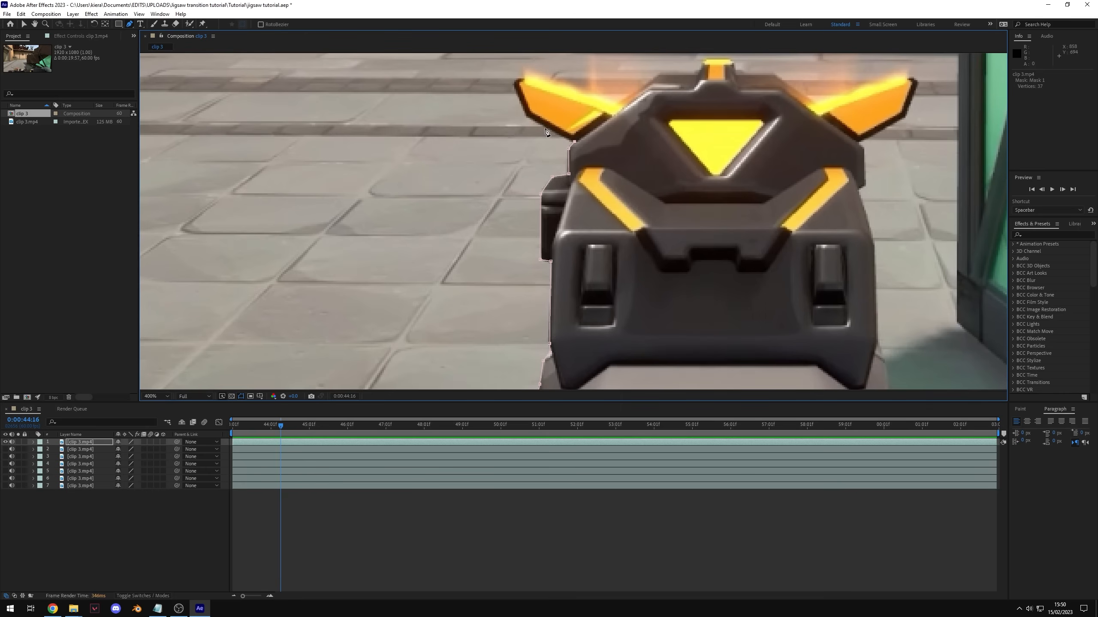
Step: Trace the mask around the sight's left orange wing and across the top of the sight
click(527, 116)
click(515, 84)
click(558, 87)
click(591, 97)
click(617, 102)
drag(695, 132, 639, 251)
click(604, 193)
click(643, 194)
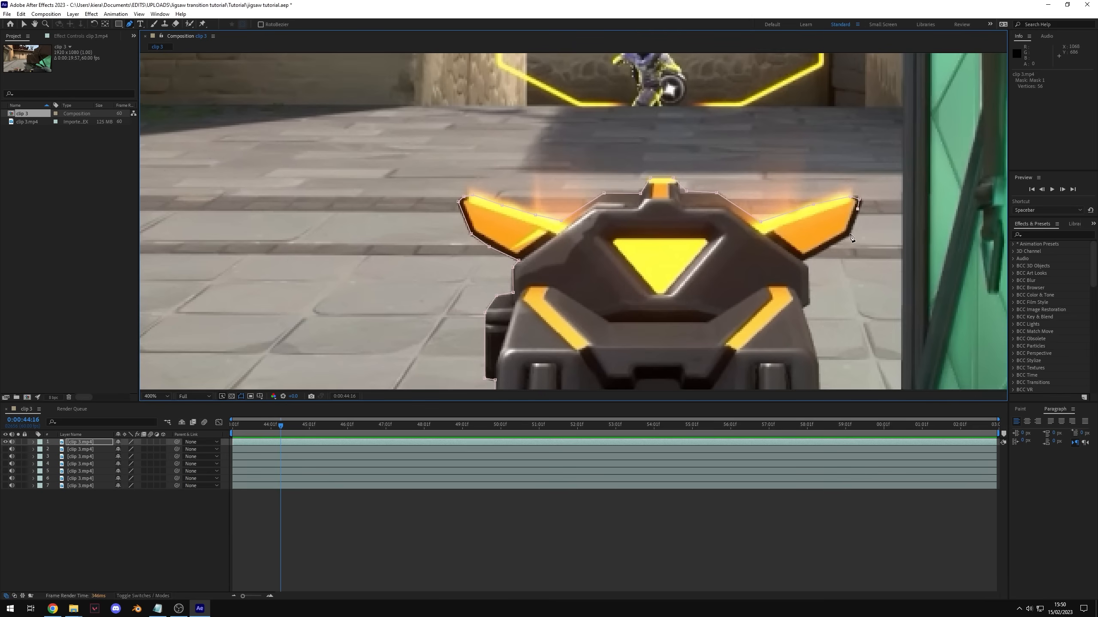
Step: Continue the mask path from beneath the right orange wing down the right side of the gun body
click(804, 261)
drag(805, 332, 603, 192)
click(612, 204)
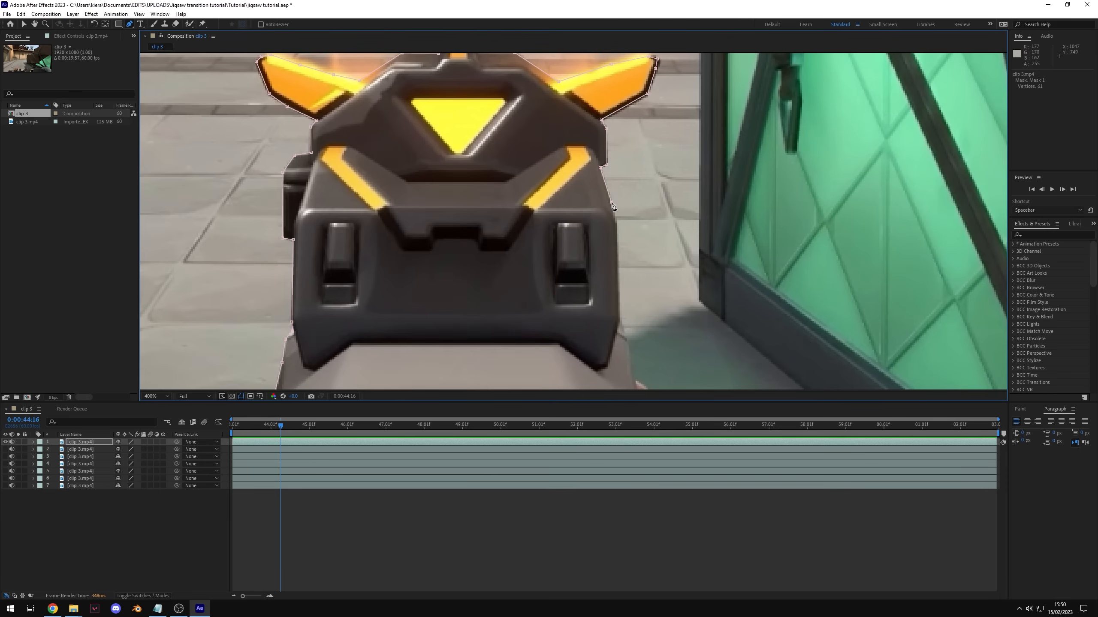
click(619, 296)
click(620, 322)
click(626, 341)
Step: Trace the right hand and base of the gun, and close the mask path below the frame's lower edge
drag(636, 294, 599, 175)
click(594, 243)
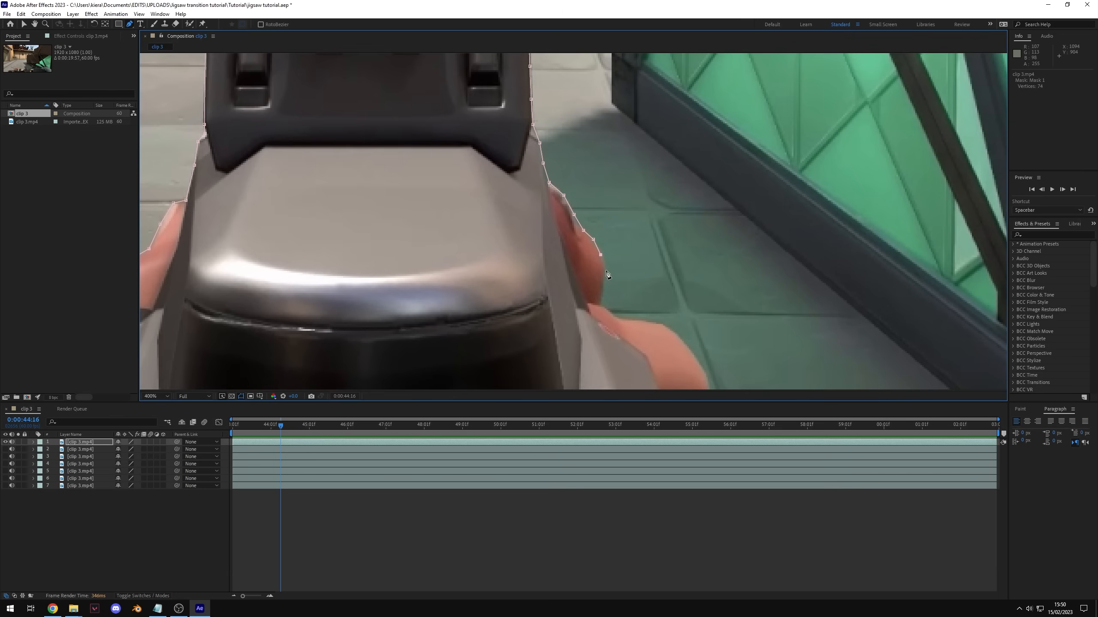
click(606, 270)
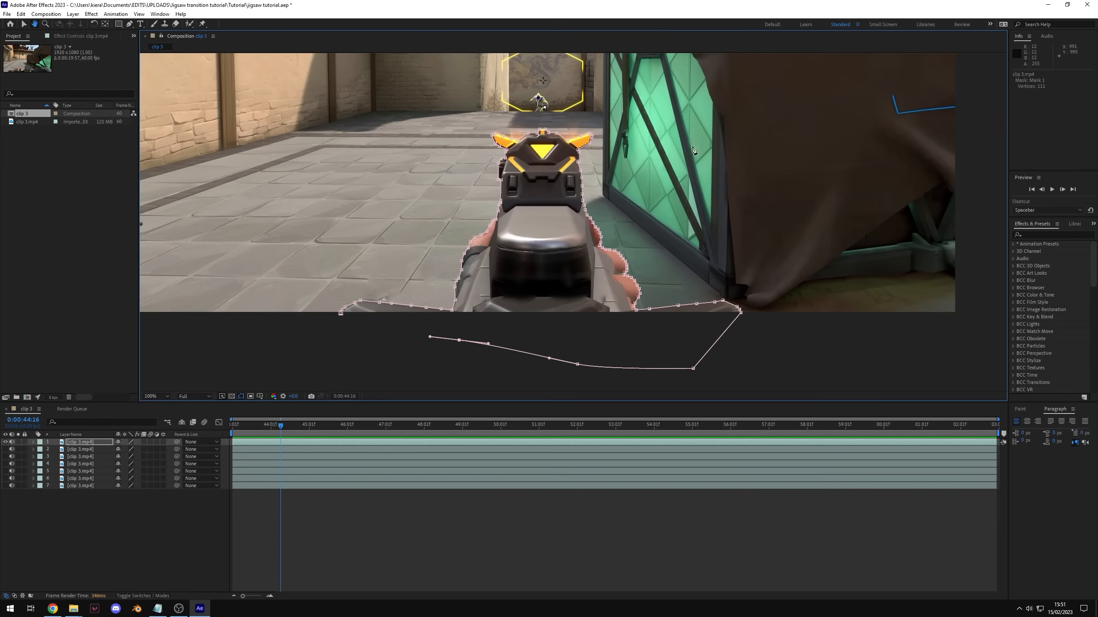
click(401, 337)
click(363, 333)
click(341, 317)
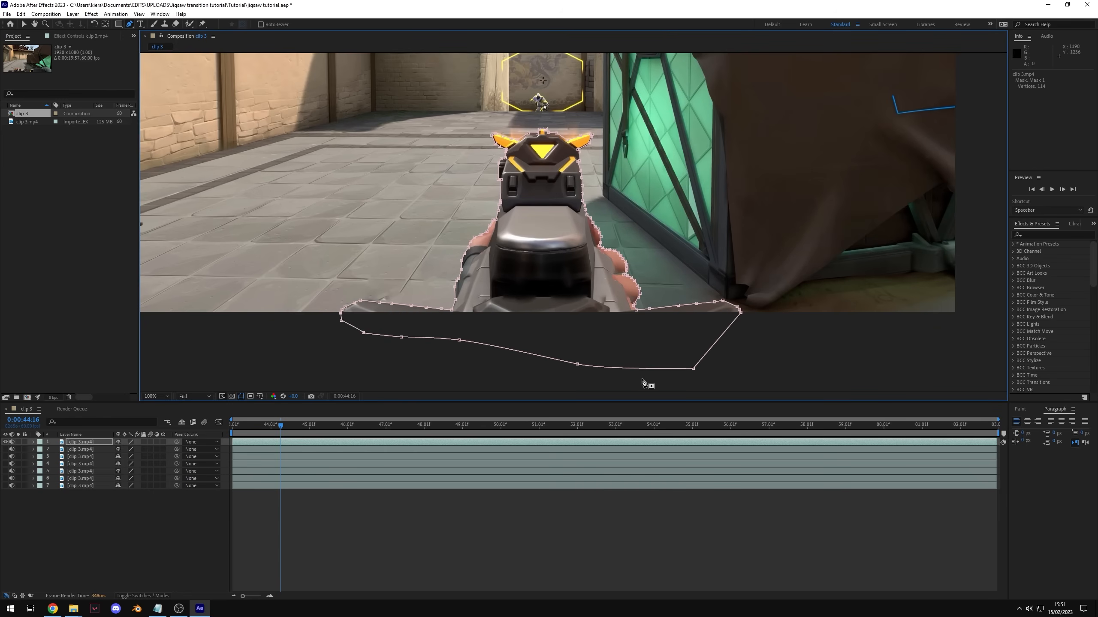
Step: Deselect the masked layer and inspect the gun cutout
scroll(593, 166, down, 2)
click(364, 503)
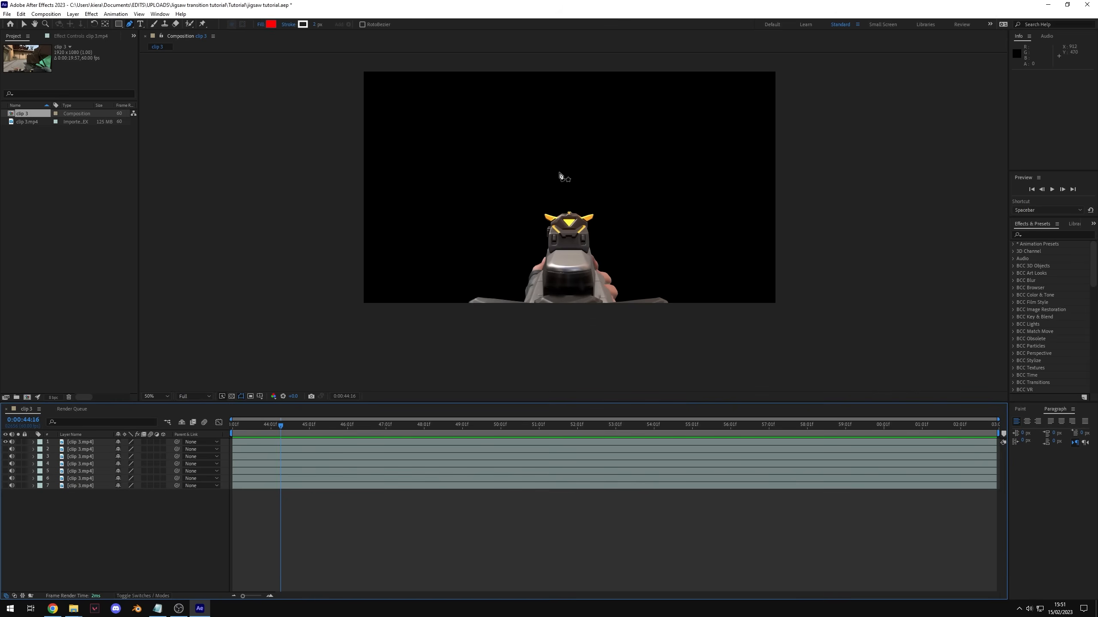
scroll(562, 173, up, 2)
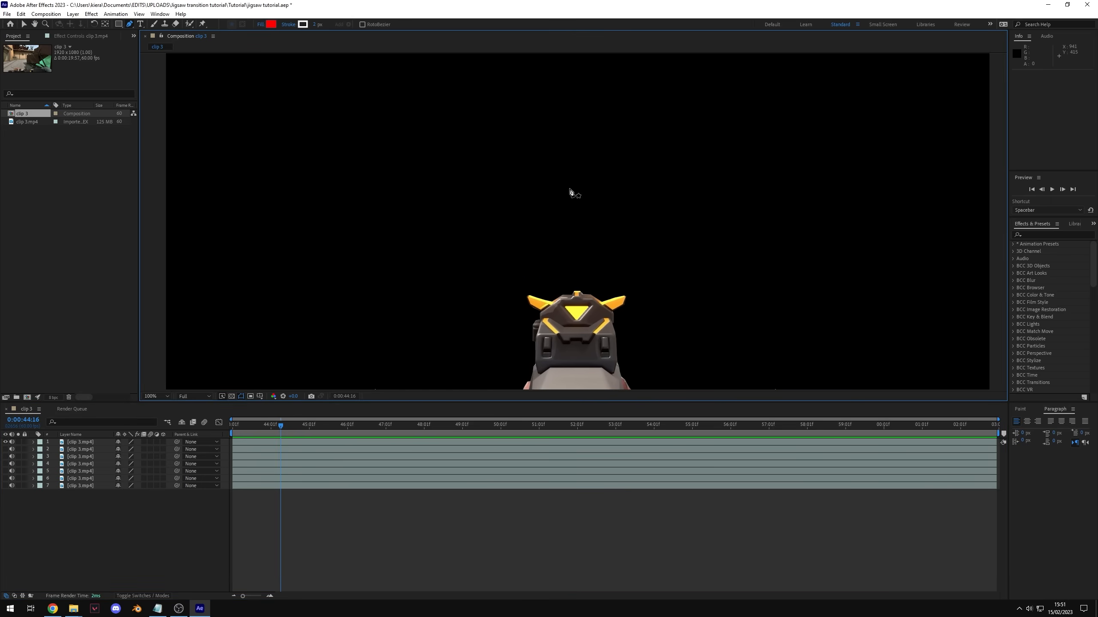
scroll(561, 225, down, 2)
scroll(605, 289, up, 2)
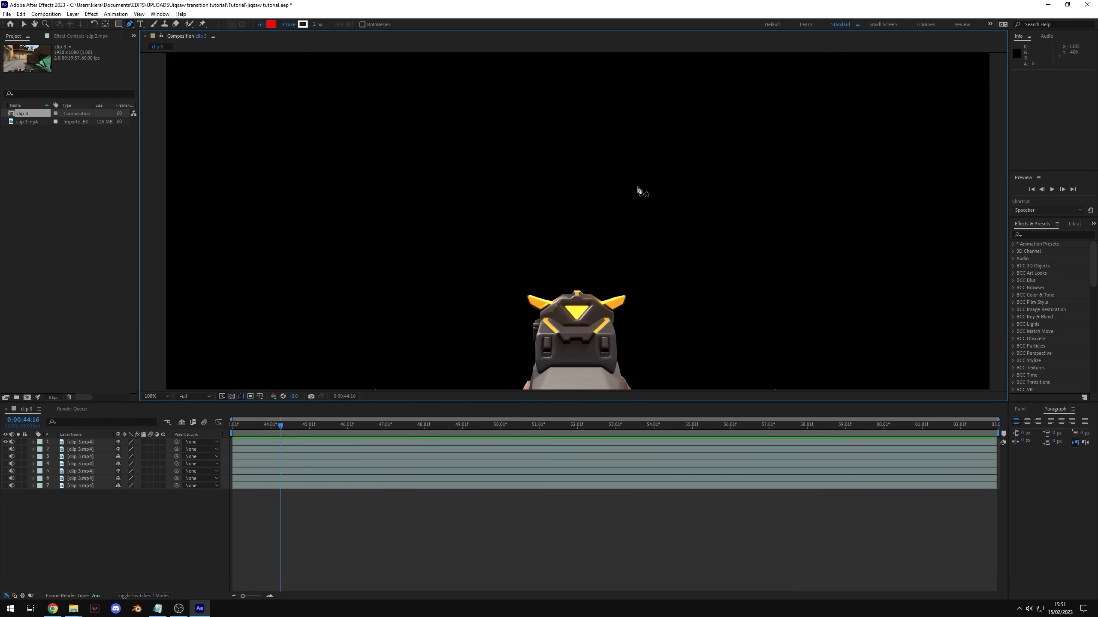
Step: Select the second clip 3.mp4 layer, showing it briefly behind the gun cutout and hiding it again
click(5, 450)
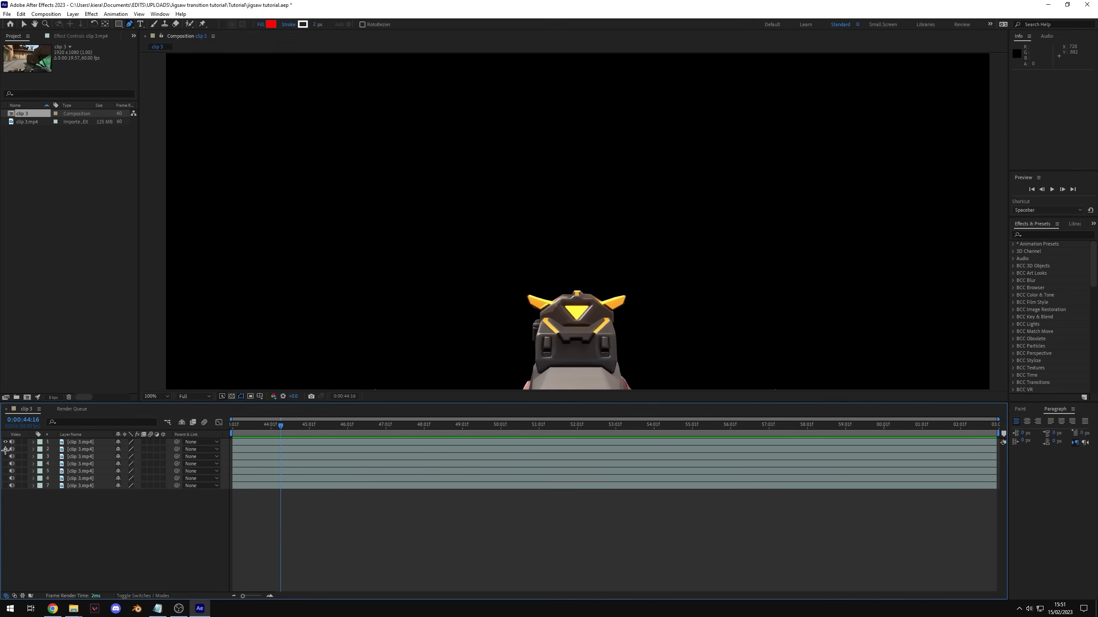
click(304, 452)
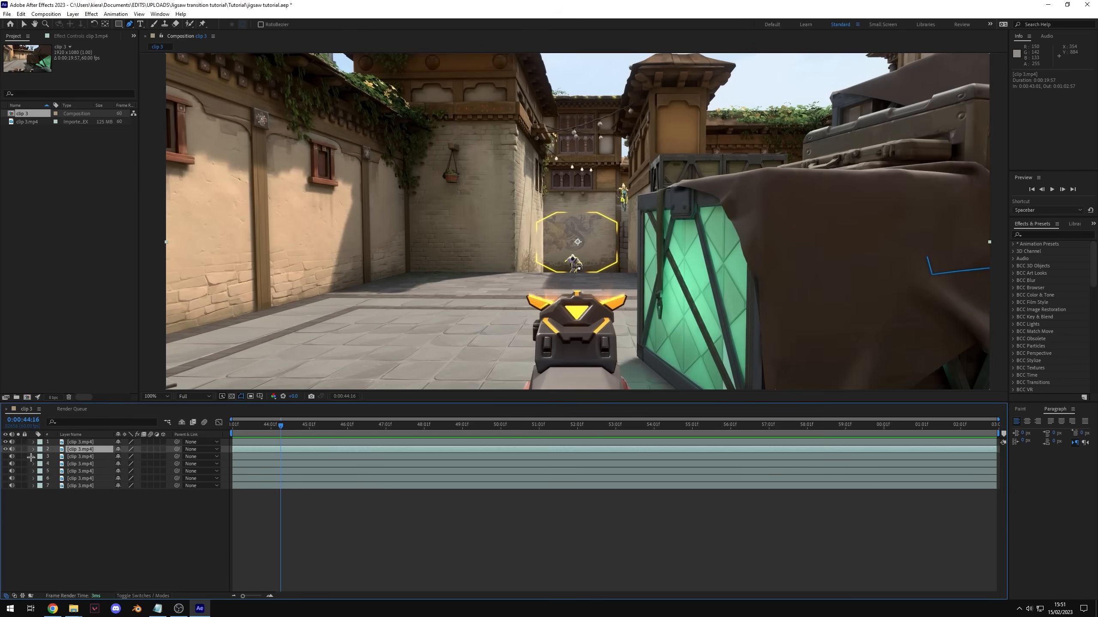
click(5, 450)
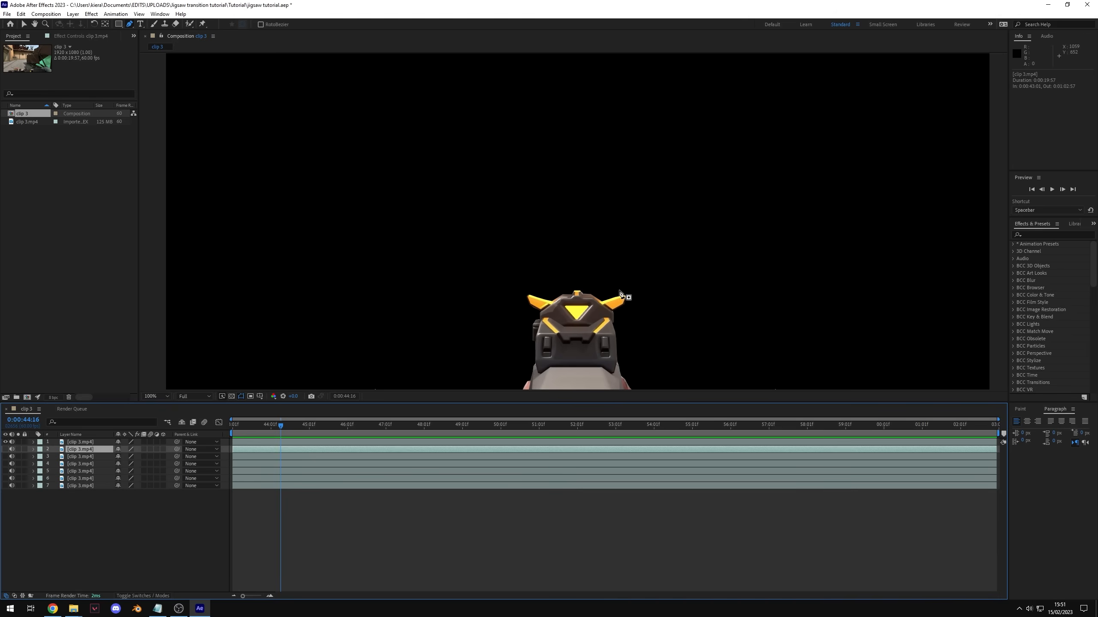
key(comma)
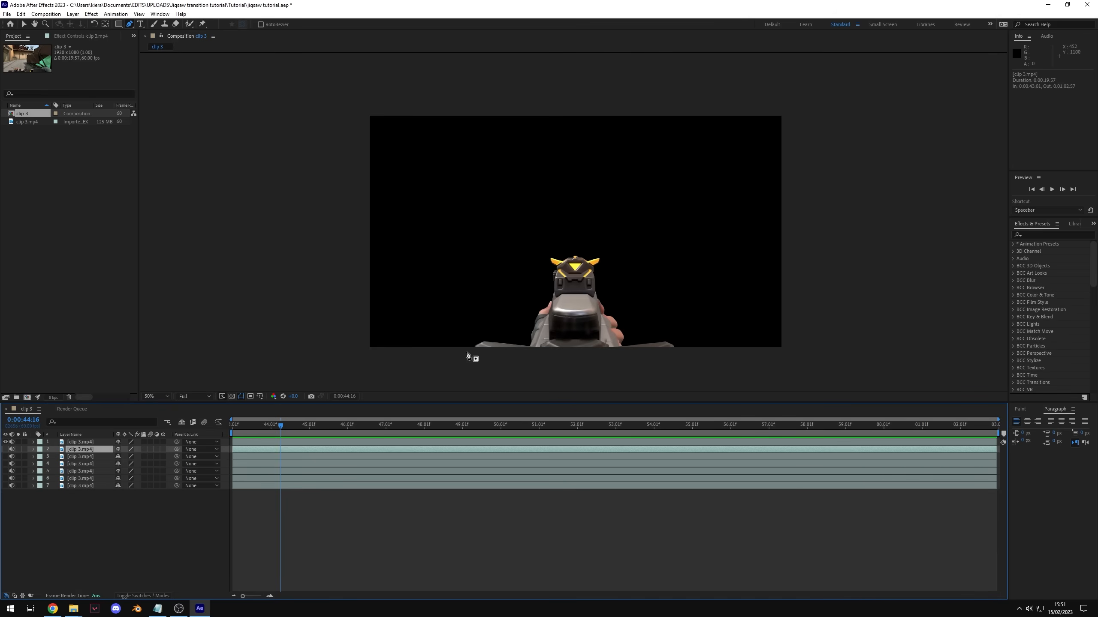
Step: Reveal the mask on the gun layer and set Mask 1's mode to None
key(period)
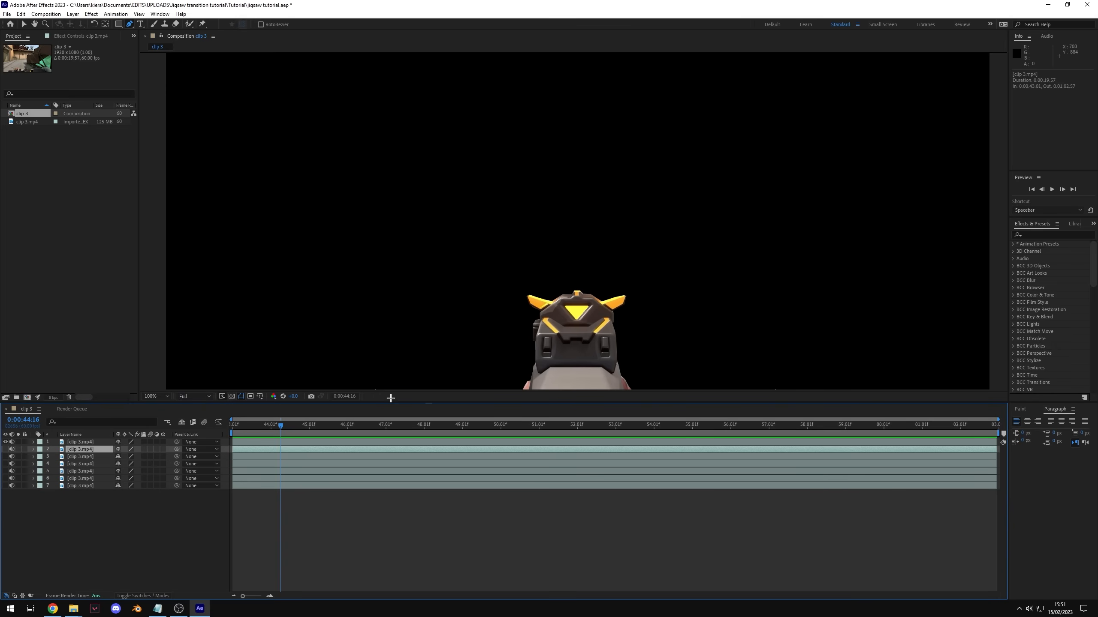
click(307, 444)
click(307, 443)
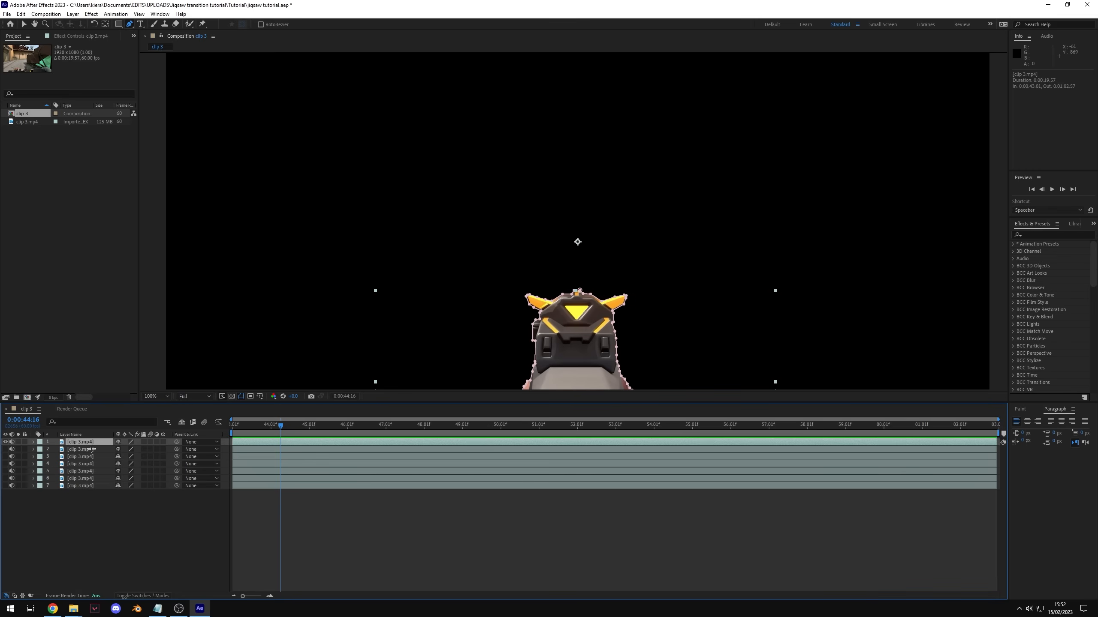
key(m)
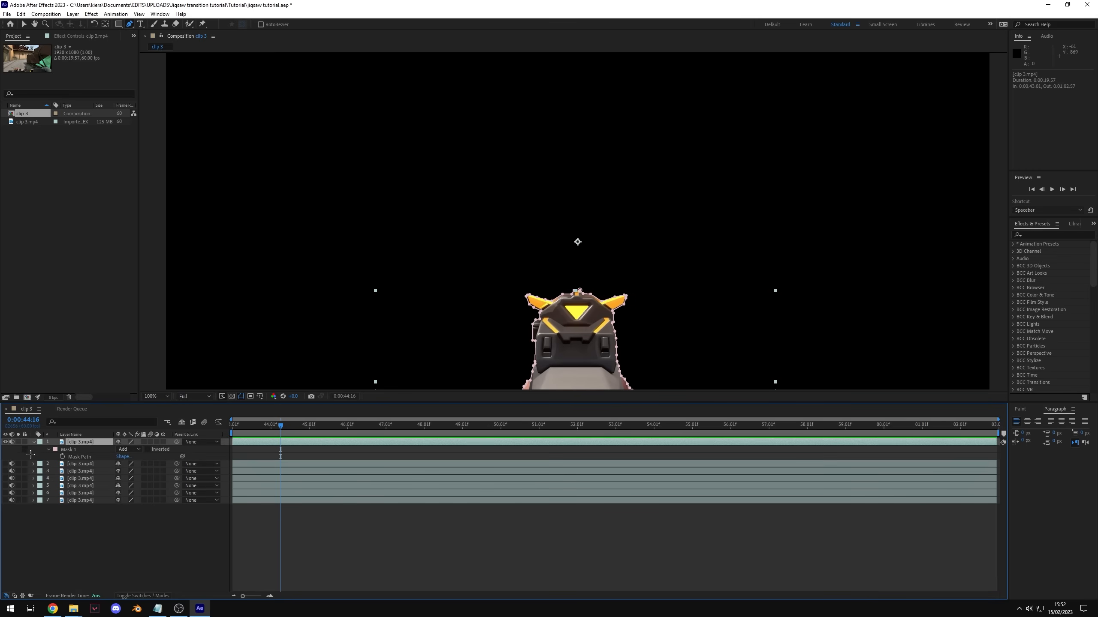
click(131, 450)
click(138, 459)
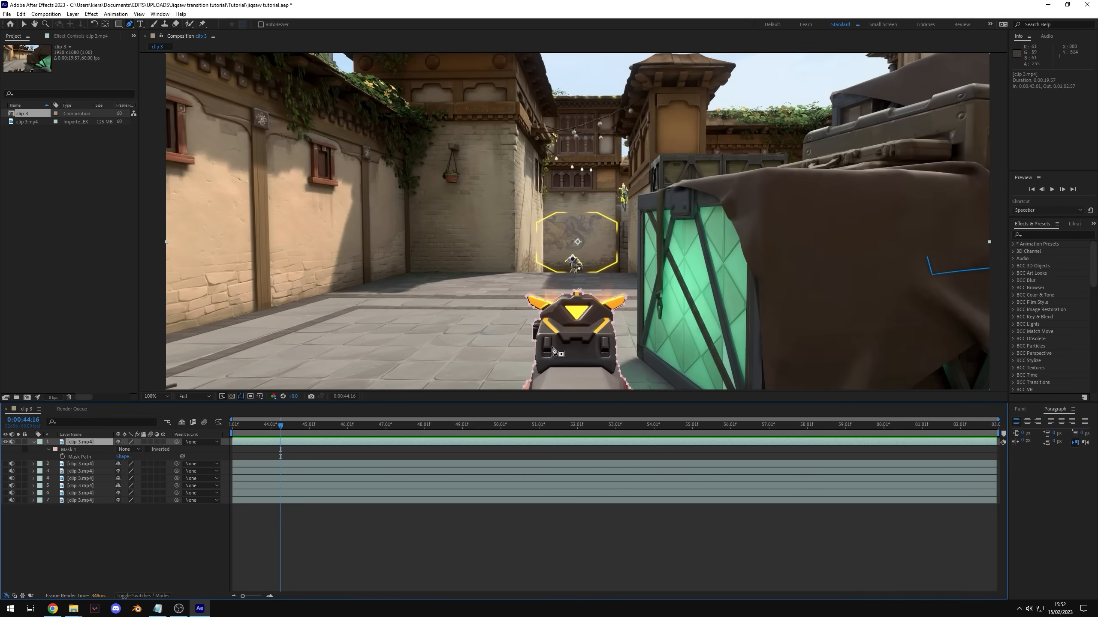
Step: Outline the lower-left corner of the yellow reticle with a second mask on the gun layer and set its mode to None
scroll(584, 268, down, 2)
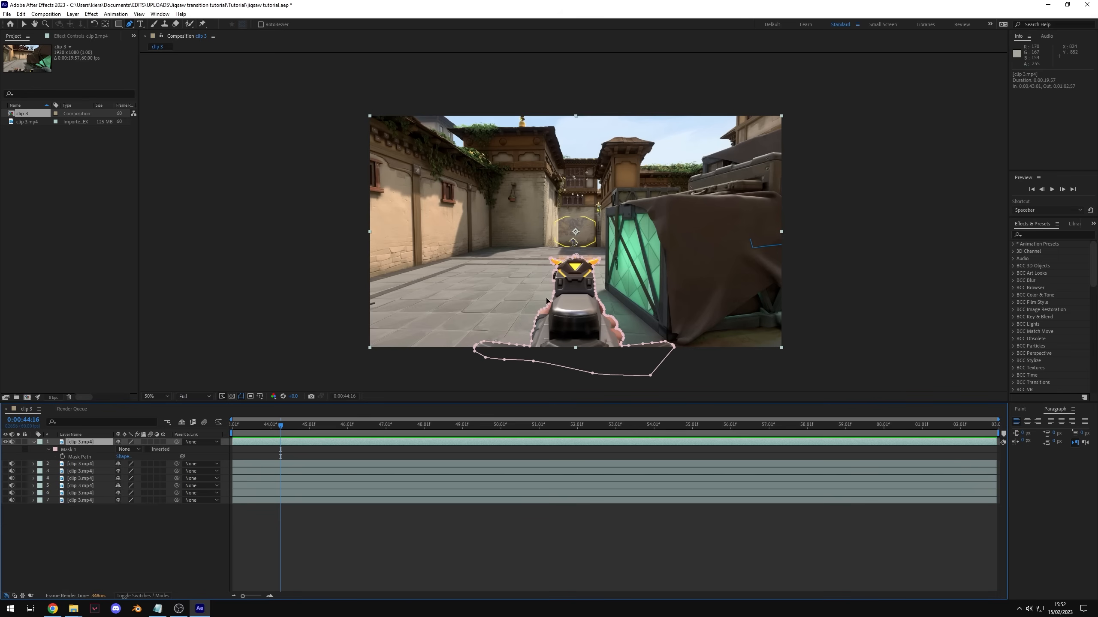
scroll(581, 235, up, 6)
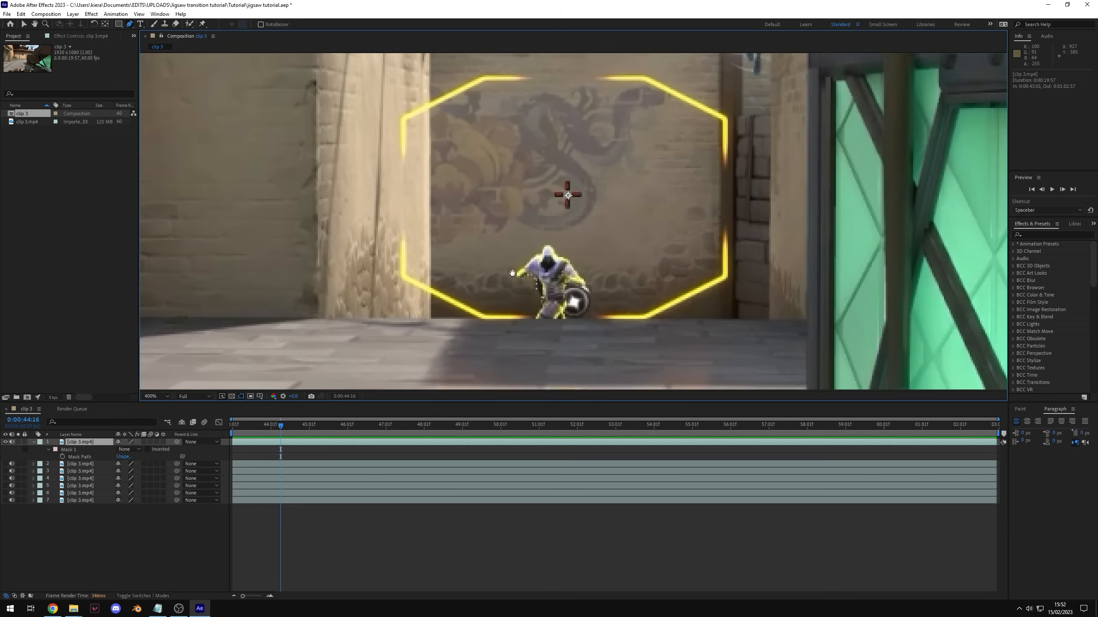
click(128, 24)
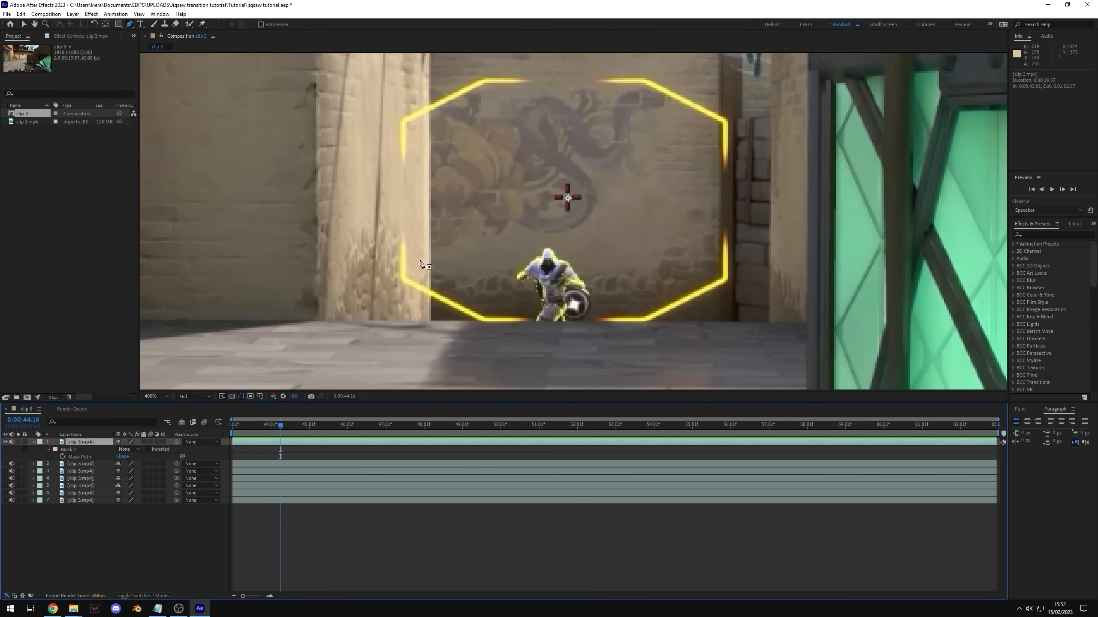
scroll(472, 338, up, 1)
click(336, 118)
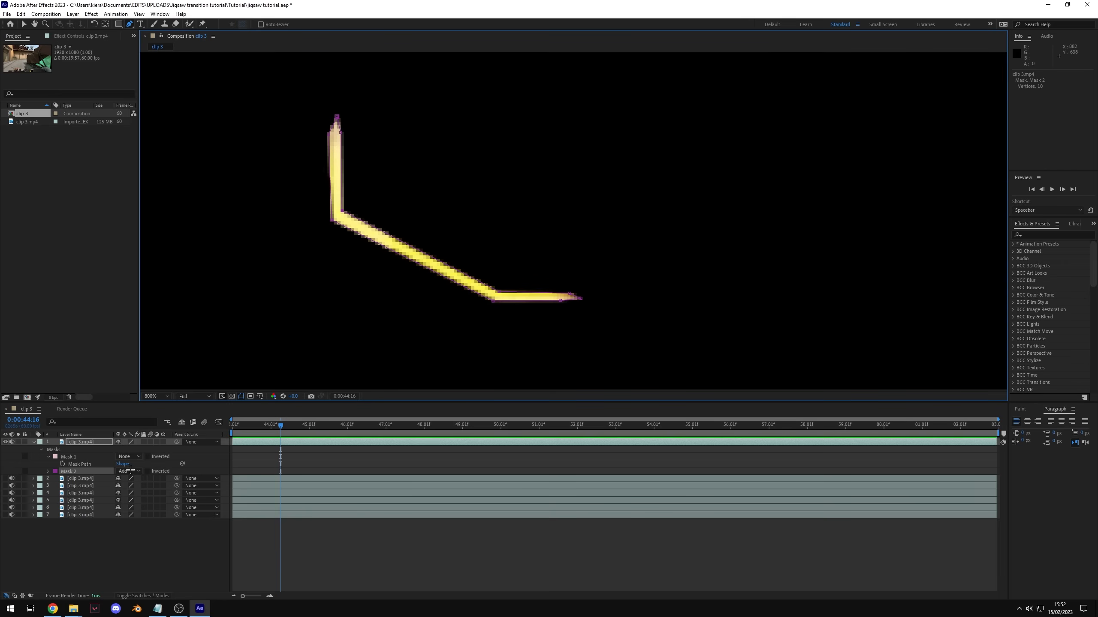
click(130, 471)
click(144, 483)
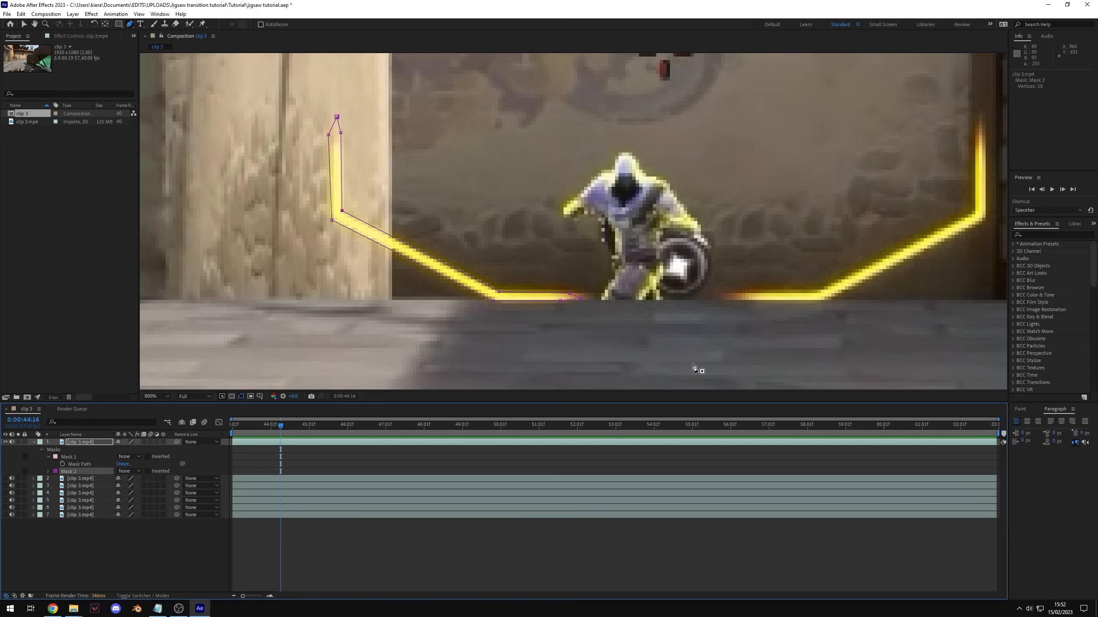
Step: Select Mask 1 through Mask 5 on the gun layer and set their mode to Add
scroll(698, 372, down, 1)
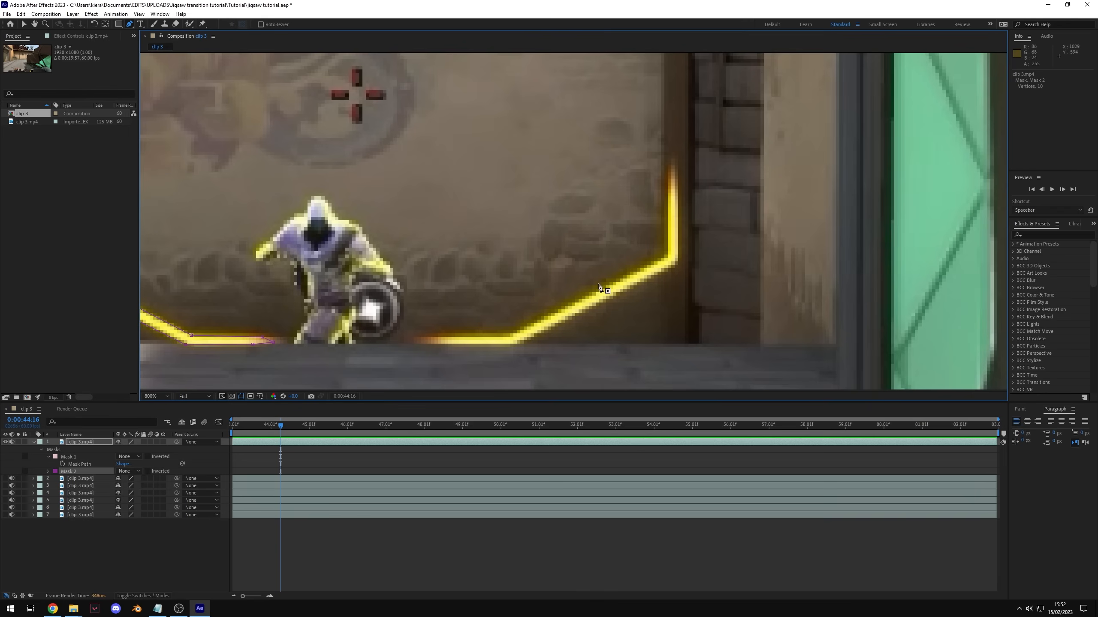
scroll(601, 287, down, 4)
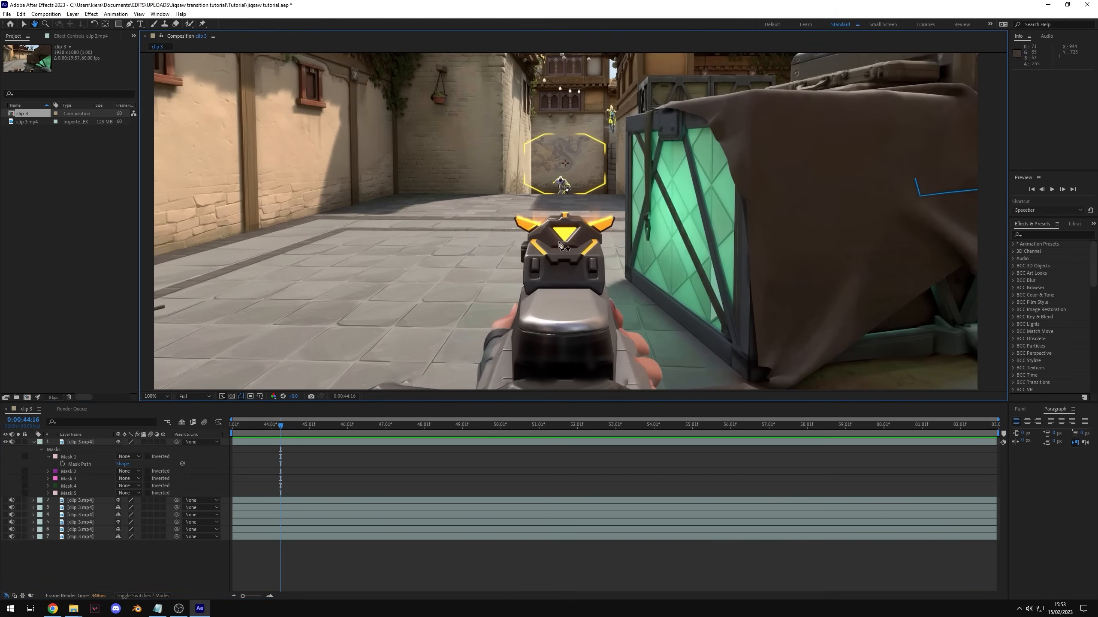
click(68, 457)
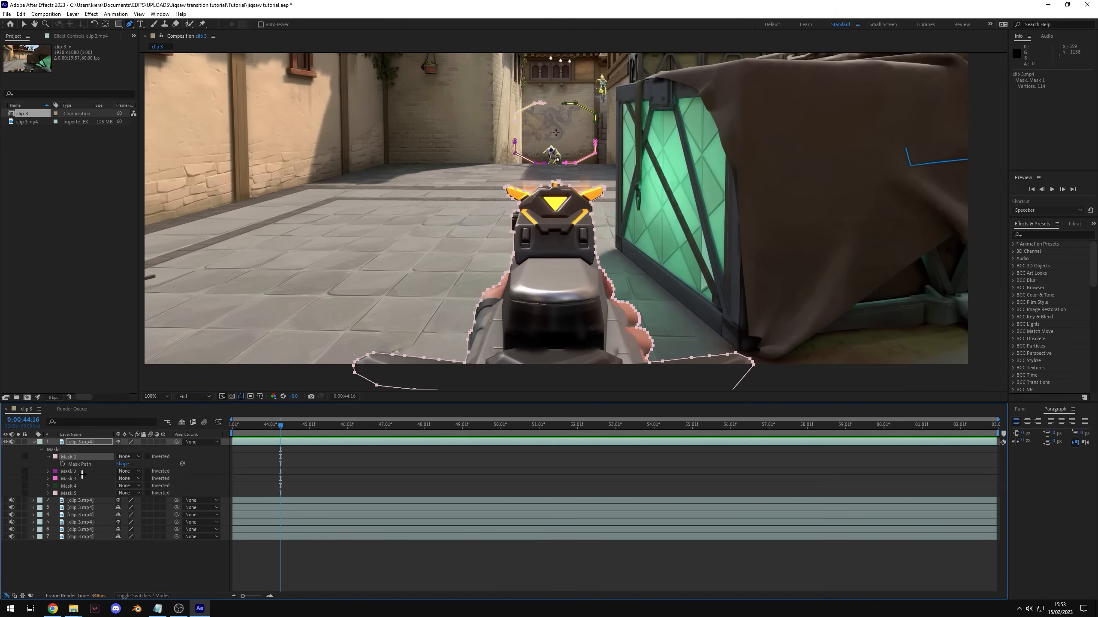
shift+click(83, 492)
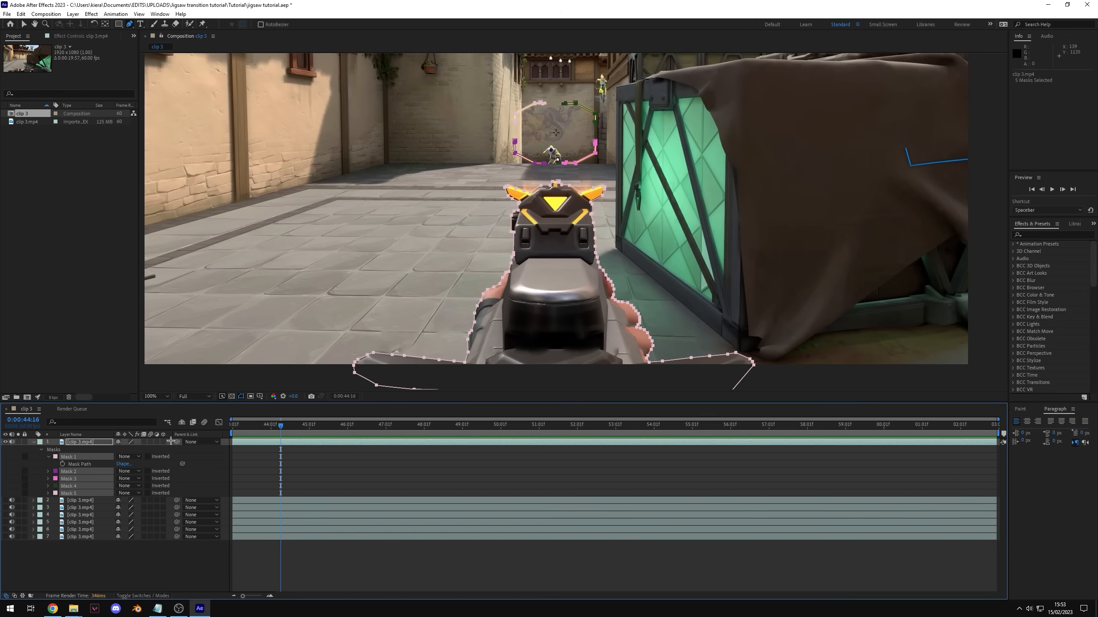
click(130, 456)
click(128, 472)
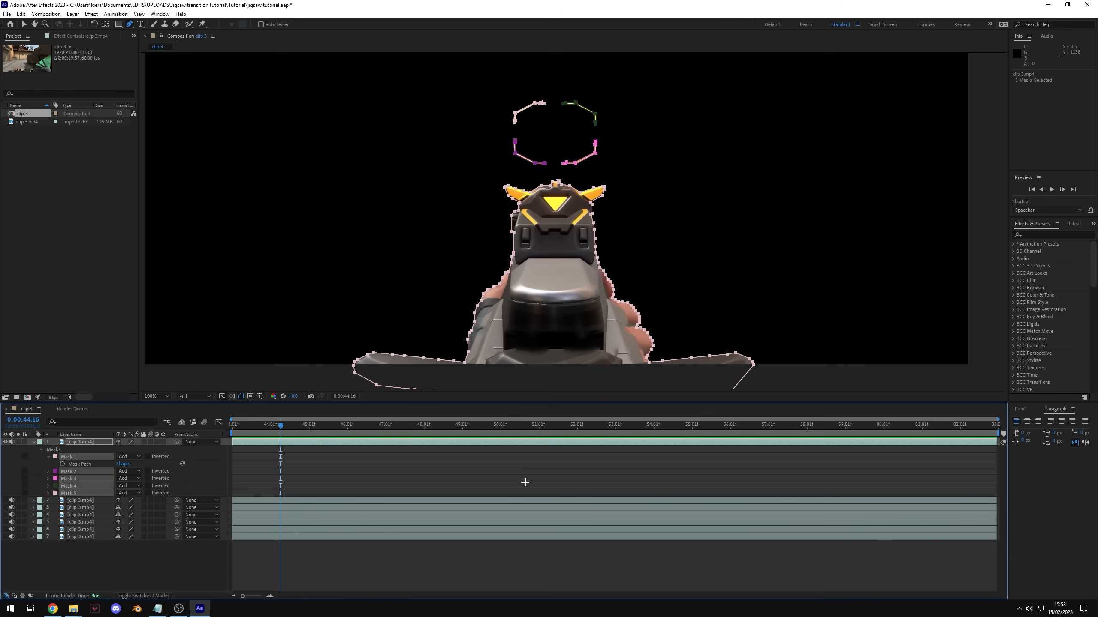
Step: Try moving the masked gun and reticle cutout down out of the frame, undo the move and deselect the layer
scroll(614, 291, down, 4)
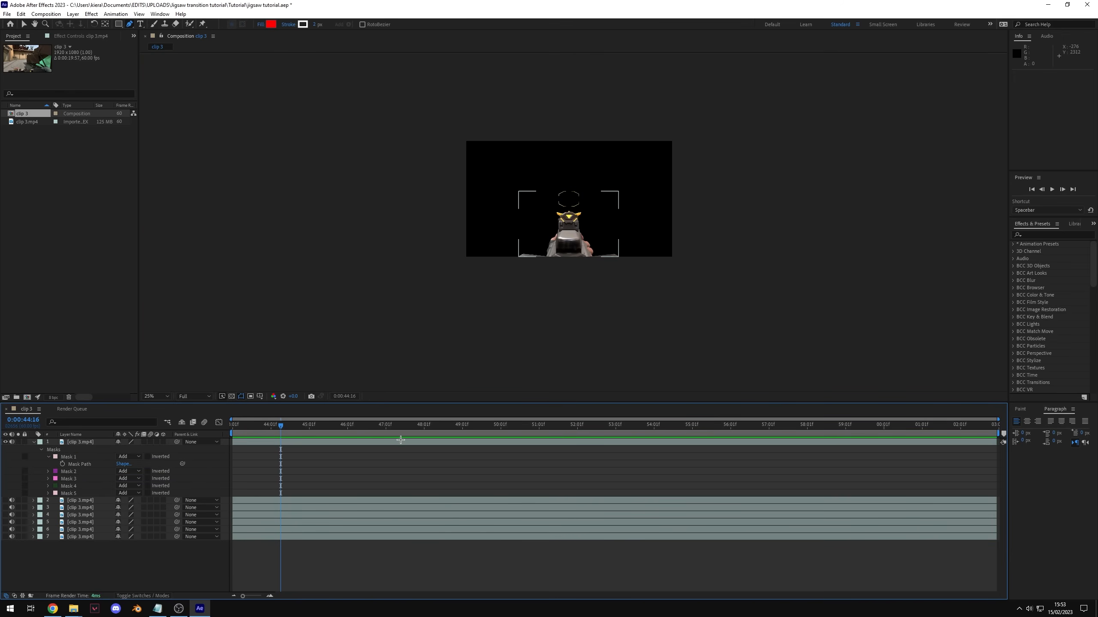
scroll(600, 233, up, 2)
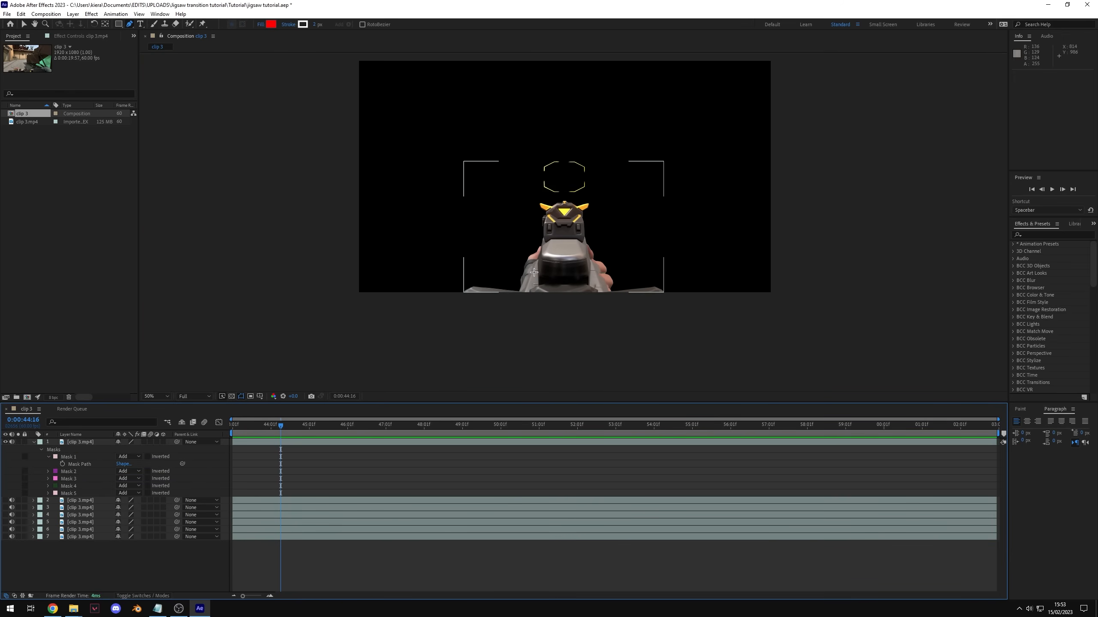
key(v)
click(641, 185)
drag(642, 186, 566, 232)
drag(564, 280, 569, 233)
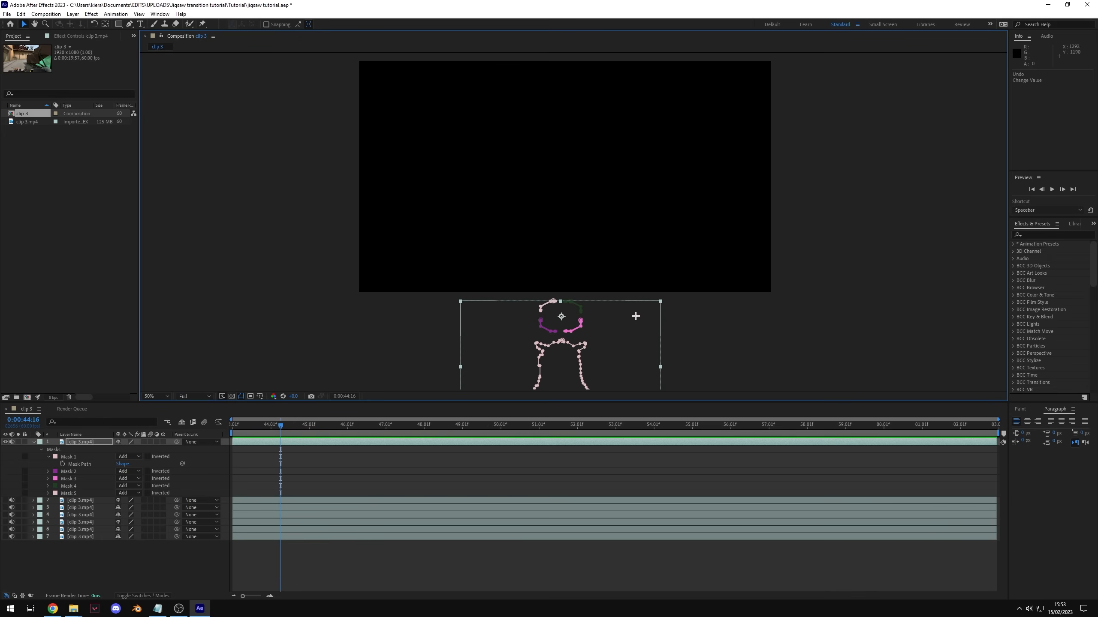
click(488, 458)
Step: Collapse and hide the masked gun layer, and rename it "gun"
click(34, 442)
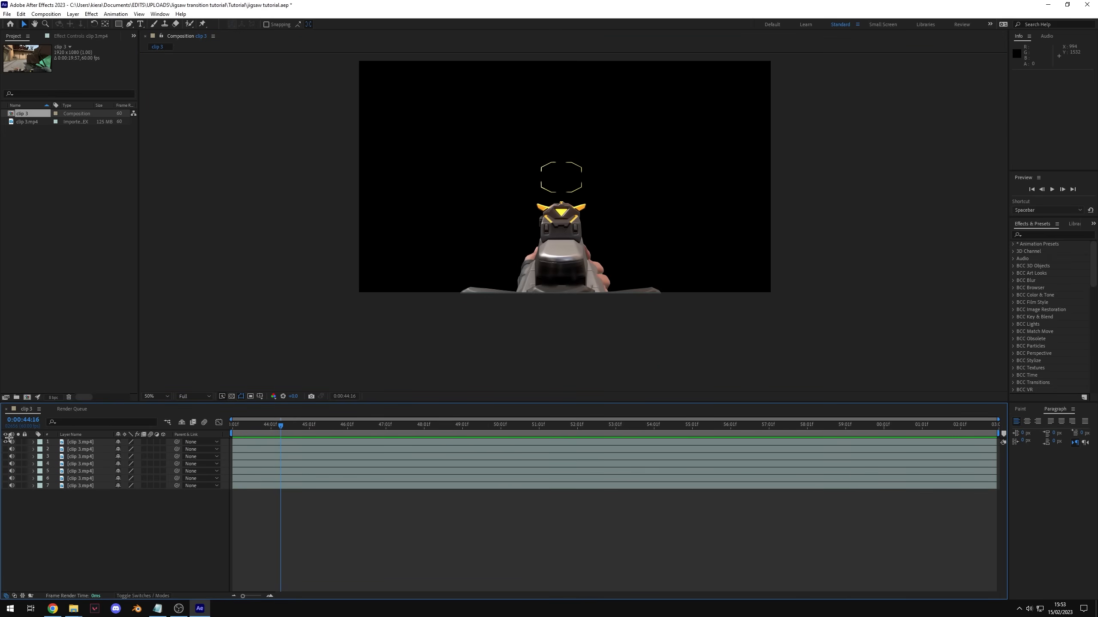
click(5, 442)
click(88, 442)
right_click(88, 442)
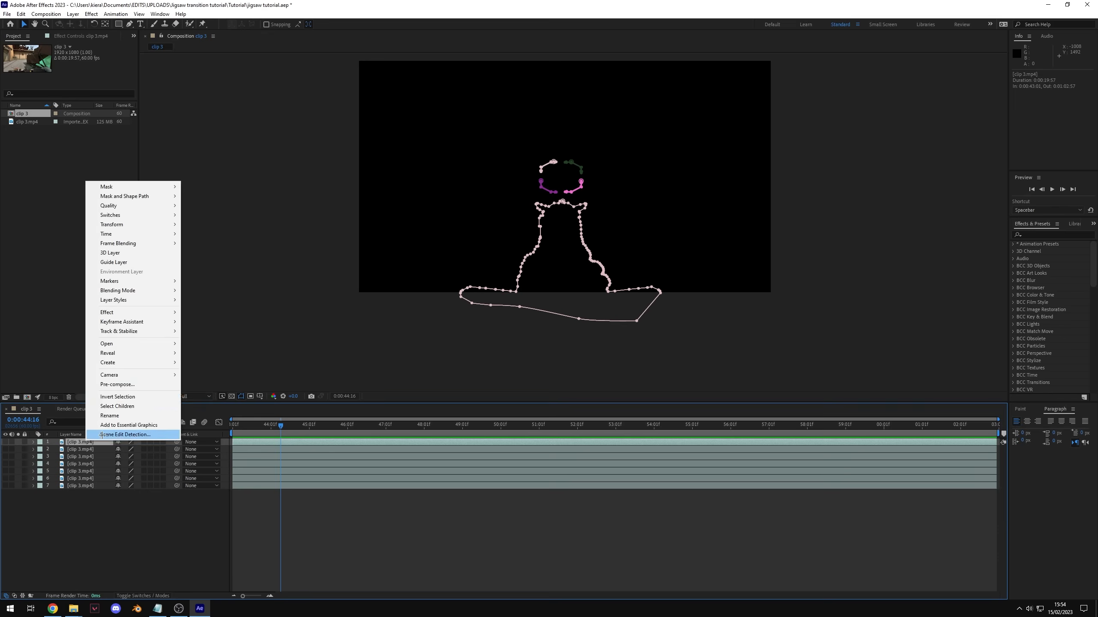
click(130, 415)
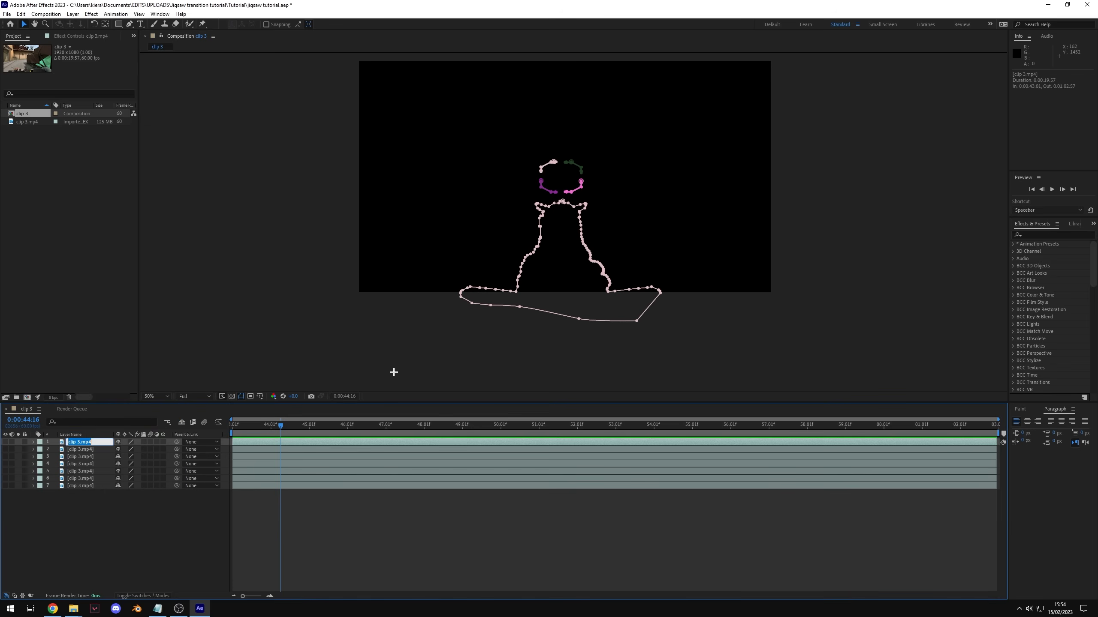
text(gun)
key(Return)
click(131, 554)
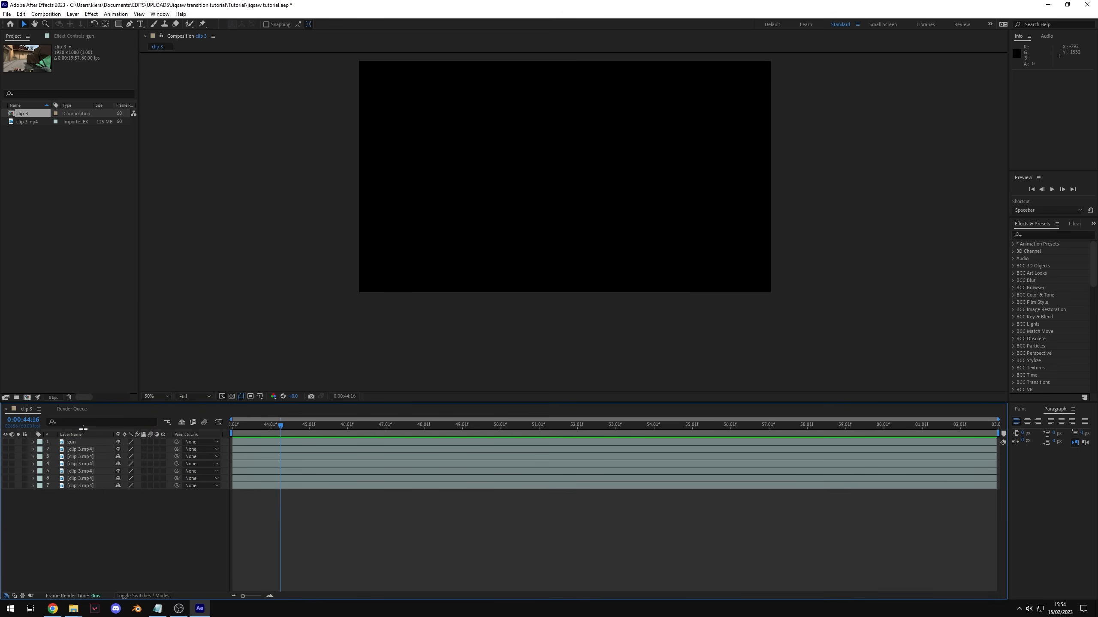
Step: Show the second layer and begin a Pen mask along the covered crate's lower edge from the frame's right side
click(82, 443)
click(7, 450)
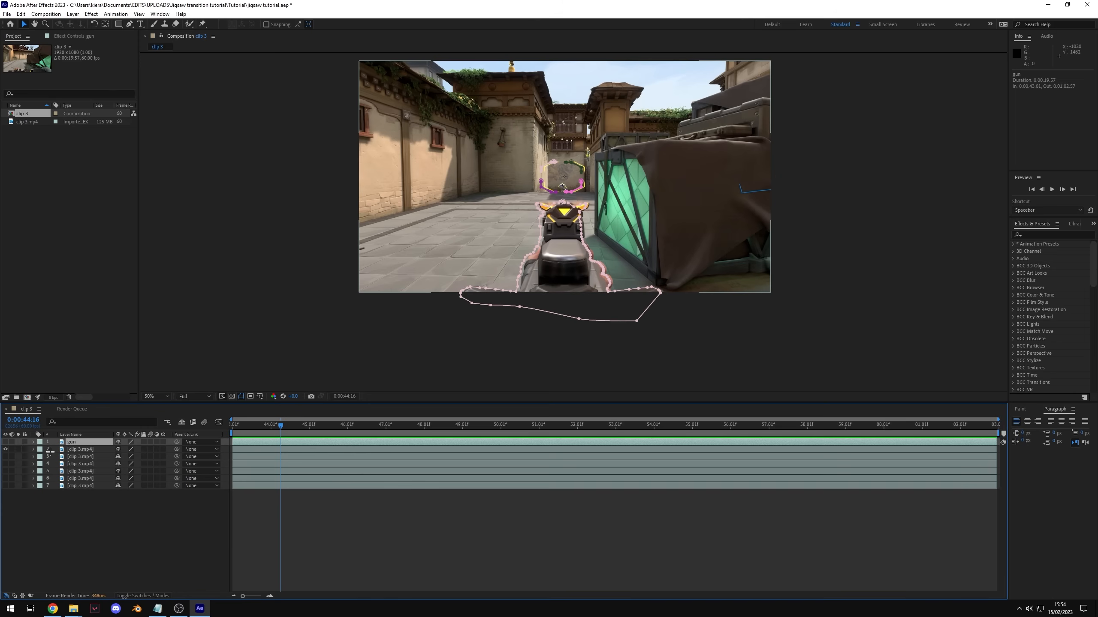
click(76, 450)
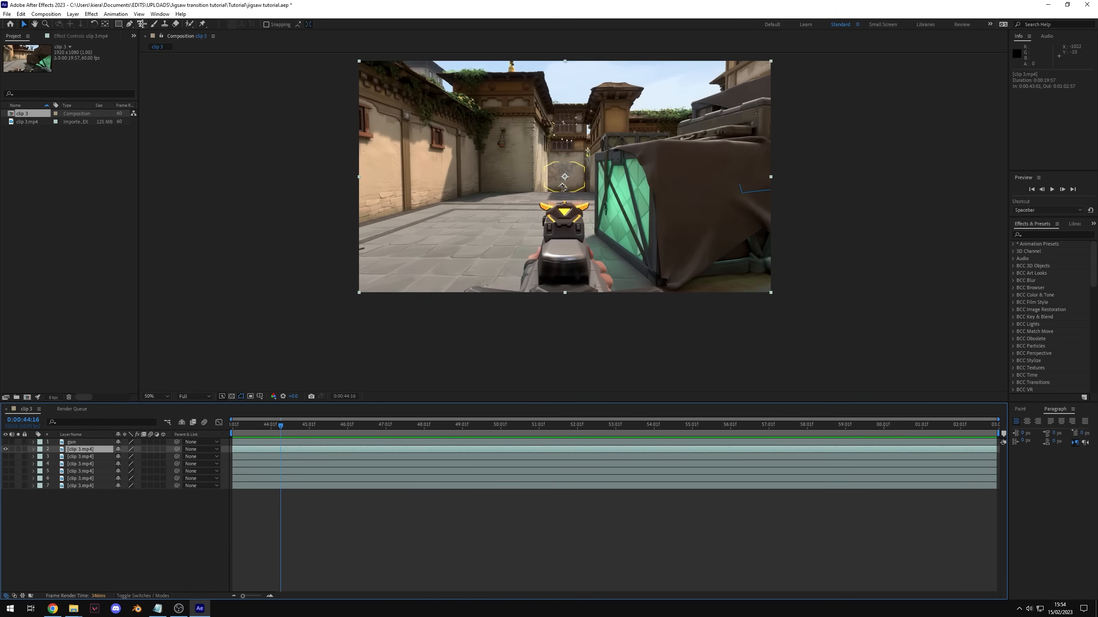
key(g)
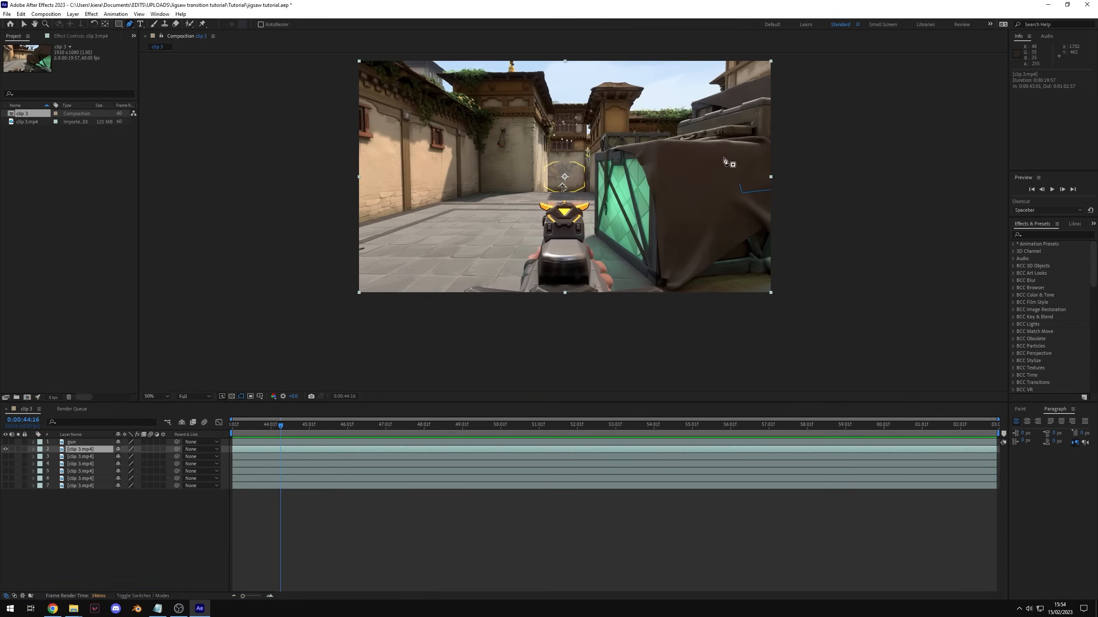
scroll(561, 223, up, 2)
drag(864, 312, 516, 191)
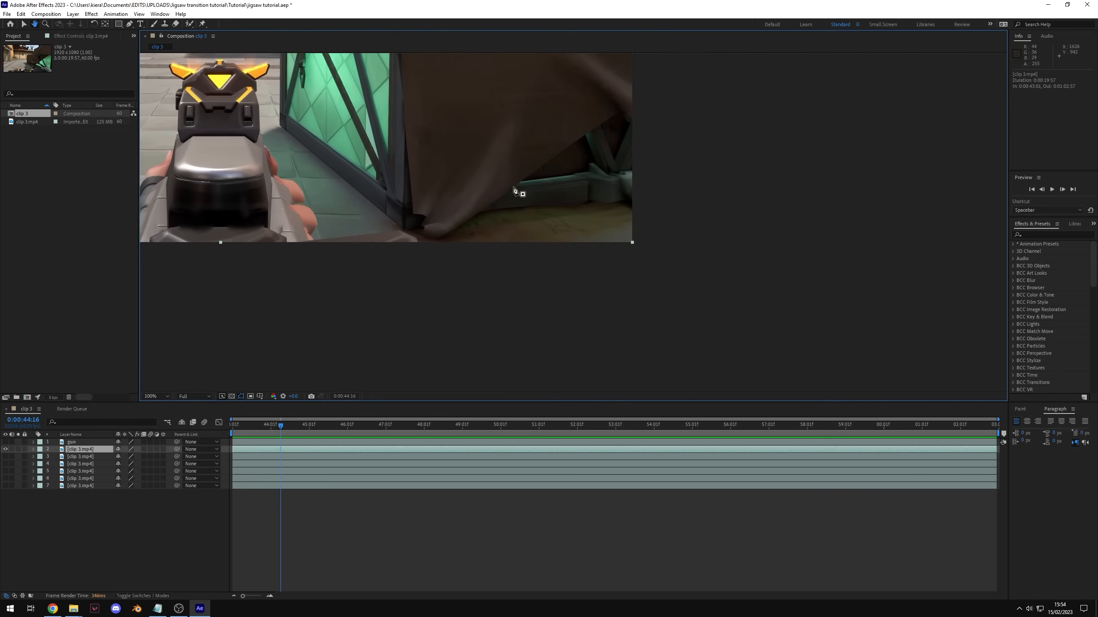
scroll(516, 191, up, 1)
drag(725, 216, 635, 234)
scroll(619, 311, up, 1)
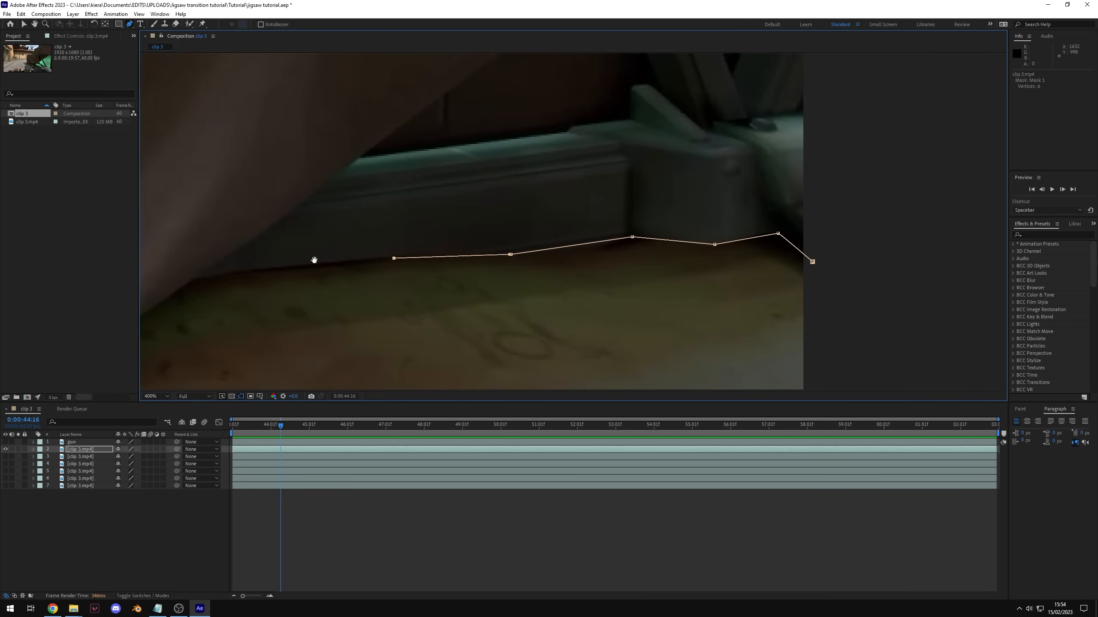
Step: Continue the mask path along the bottom of the brown cover to the green crate's lowest corner
drag(314, 260, 612, 233)
click(491, 251)
click(359, 340)
click(314, 356)
click(289, 355)
click(248, 342)
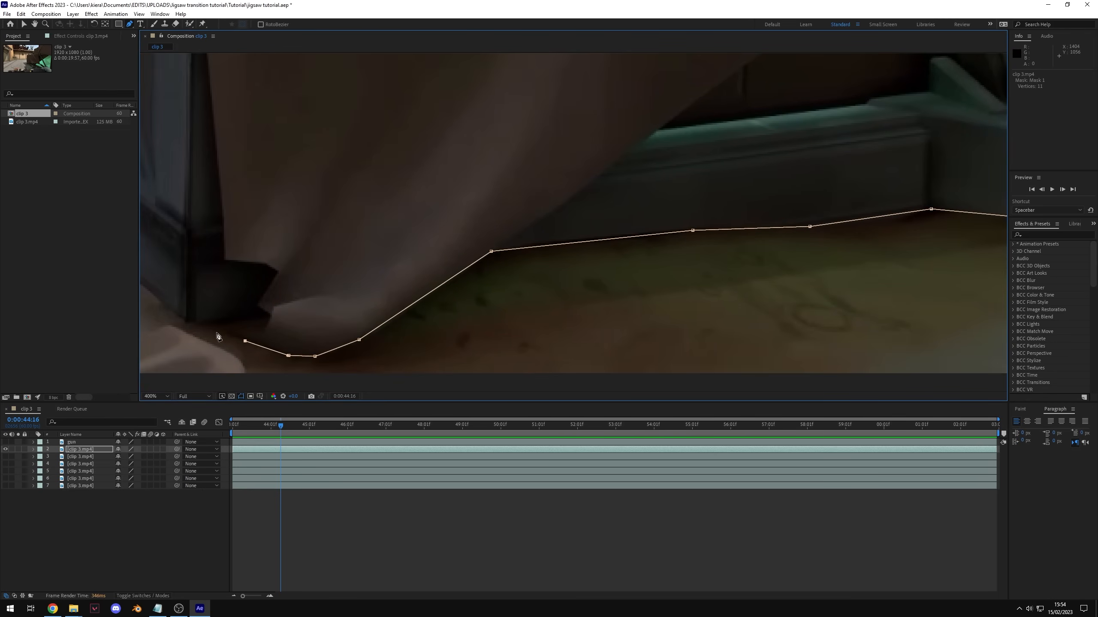
click(190, 323)
Step: Trace the green crate's slanted bottom edge up to its far corner, then its vertical side and the start of its top
drag(216, 311, 547, 286)
click(448, 261)
drag(448, 261, 665, 396)
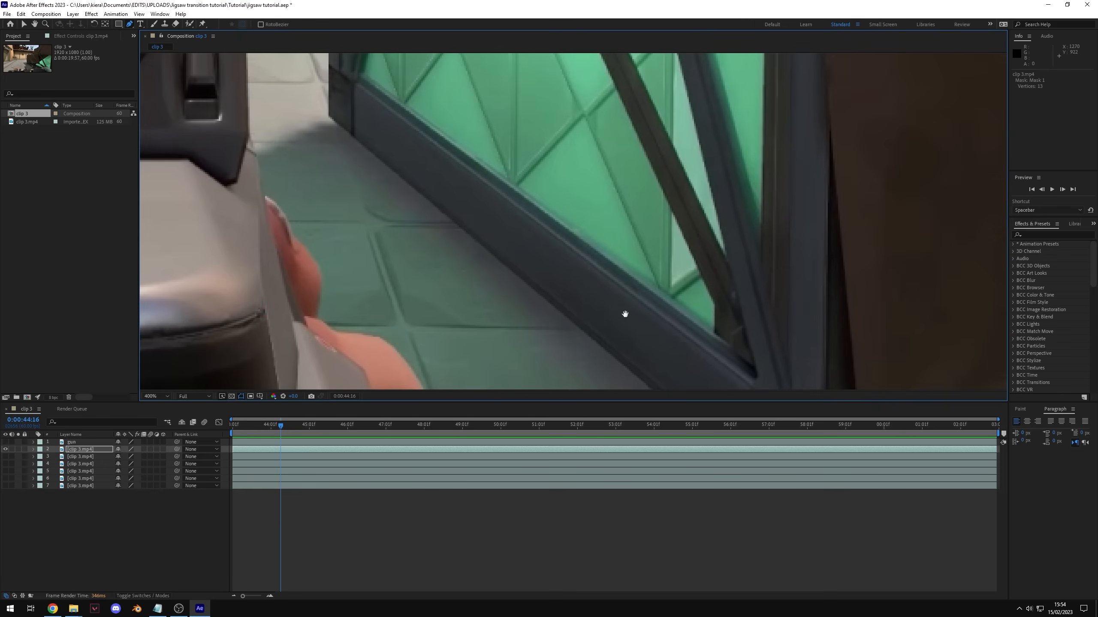
click(461, 233)
click(331, 123)
drag(334, 123, 484, 428)
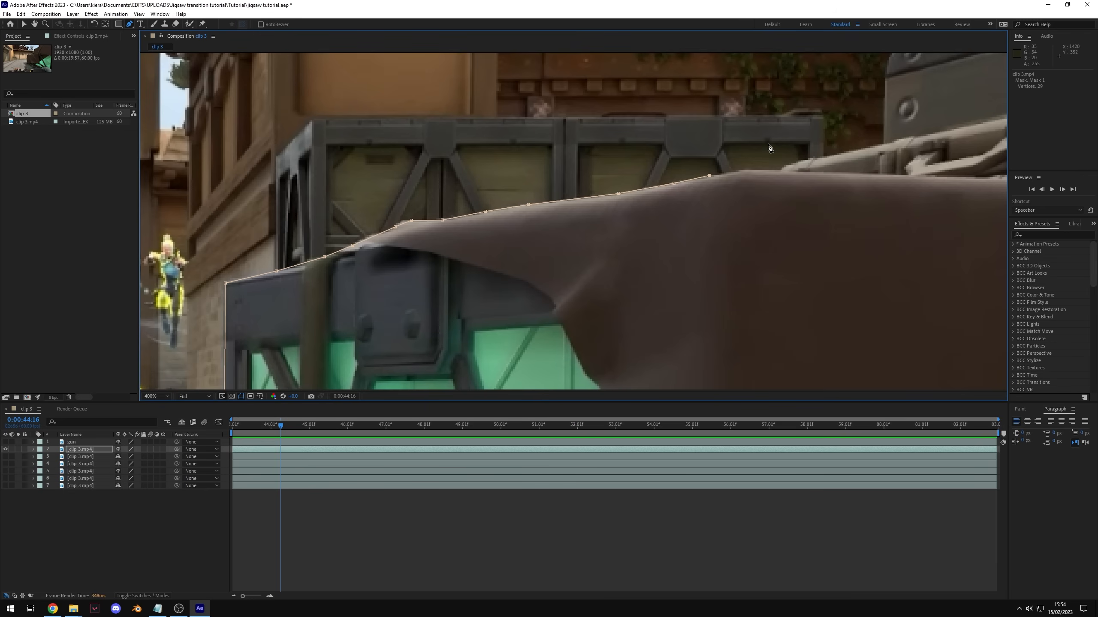
Step: Continue the mask path along the top edge of the brown cover, undoing the stray points placed above it
click(723, 101)
key(ctrl+z)
click(729, 104)
key(ctrl+z)
click(742, 171)
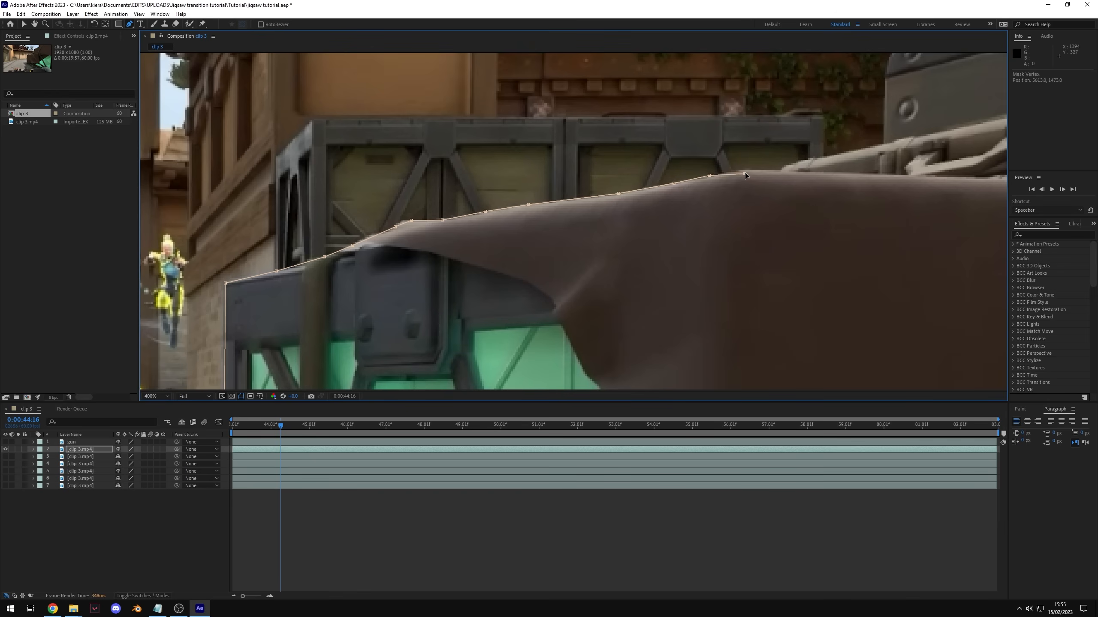
click(780, 170)
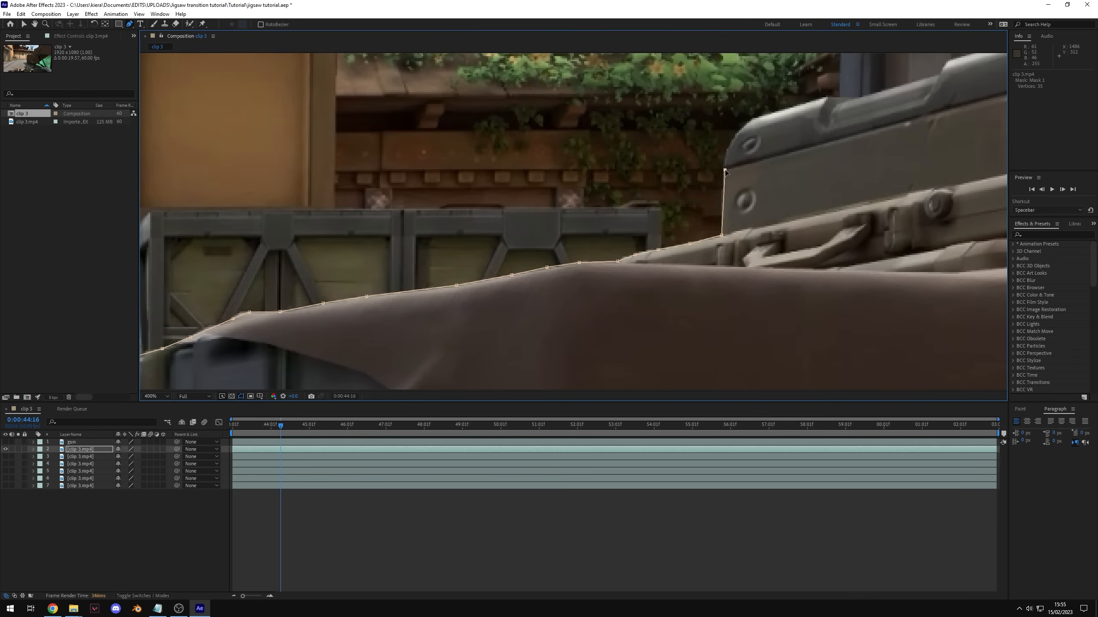
Step: Try curving the mask path at the front edge of the grey case on top of the cover
drag(725, 169, 642, 171)
mouse_move(725, 170)
mouse_down()
mouse_move(735, 190)
mouse_move(740, 158)
mouse_up()
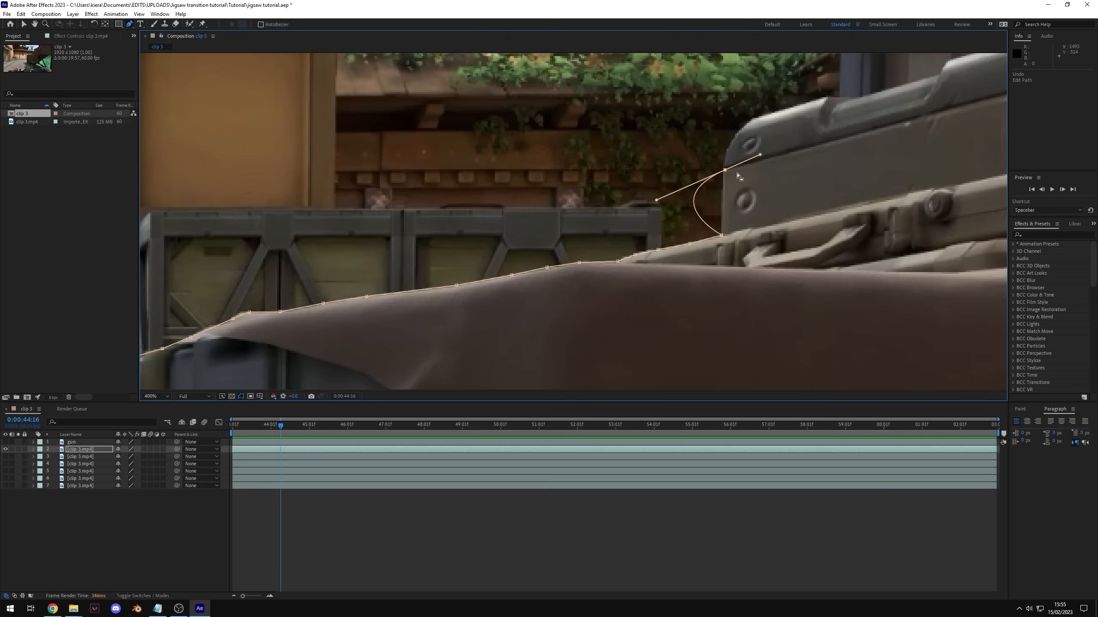
key(ctrl+z)
Step: Trace the grey case's front edge and rounded upper corner with mask points, undoing misplaced ones along the way
click(722, 170)
drag(773, 154, 726, 226)
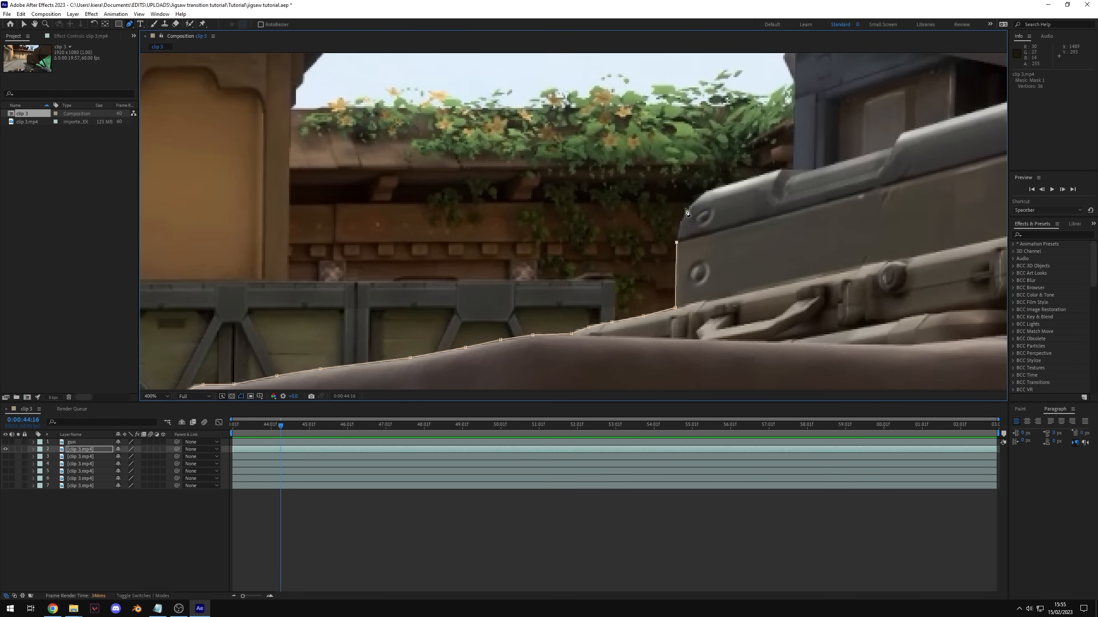
click(680, 227)
click(687, 213)
click(694, 203)
key(ctrl+z)
key(ctrl+z)
key(ctrl+z)
key(ctrl+z)
drag(706, 193, 732, 186)
Step: Close the crate's mask path at its starting point, outside the frame's right edge
scroll(736, 262, down, 6)
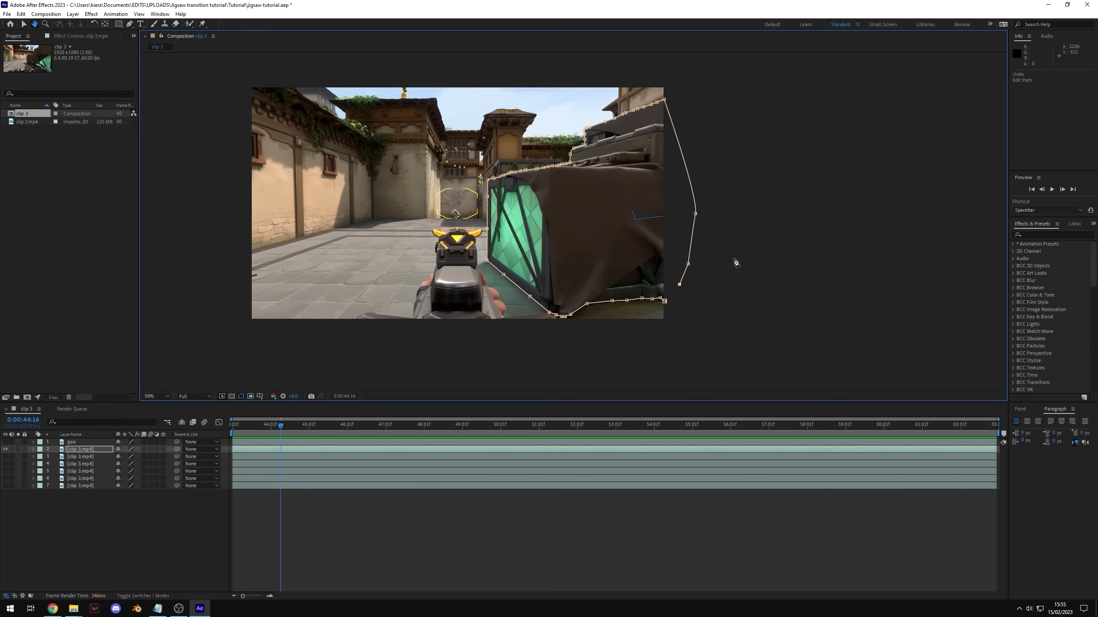
key(g)
click(664, 301)
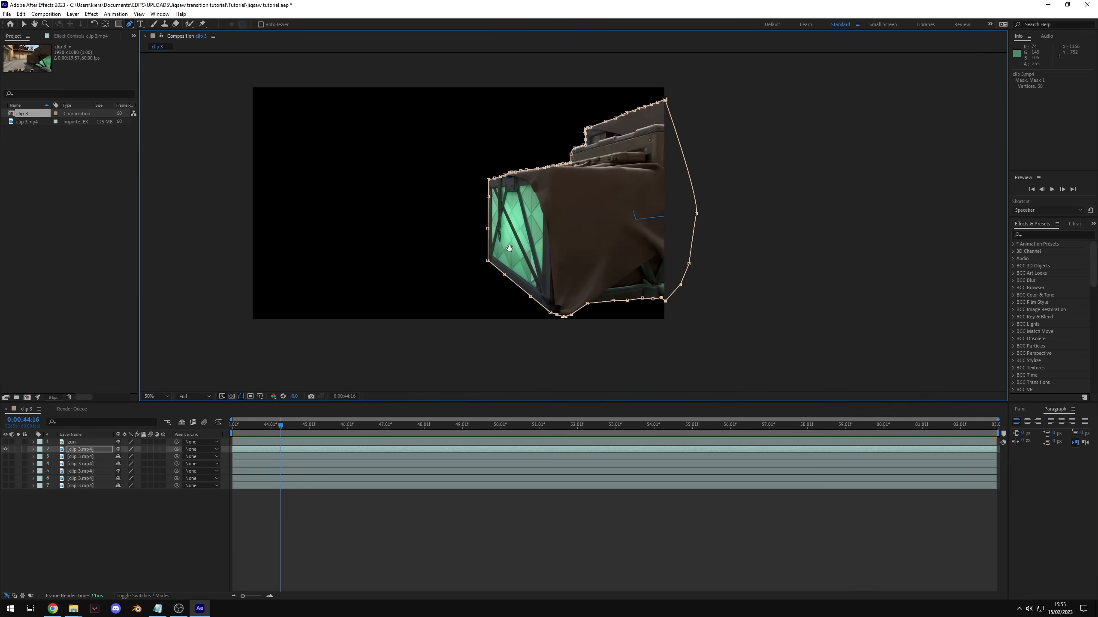
Step: Rename the masked crate layer as box and make the gun layer visible again
click(480, 506)
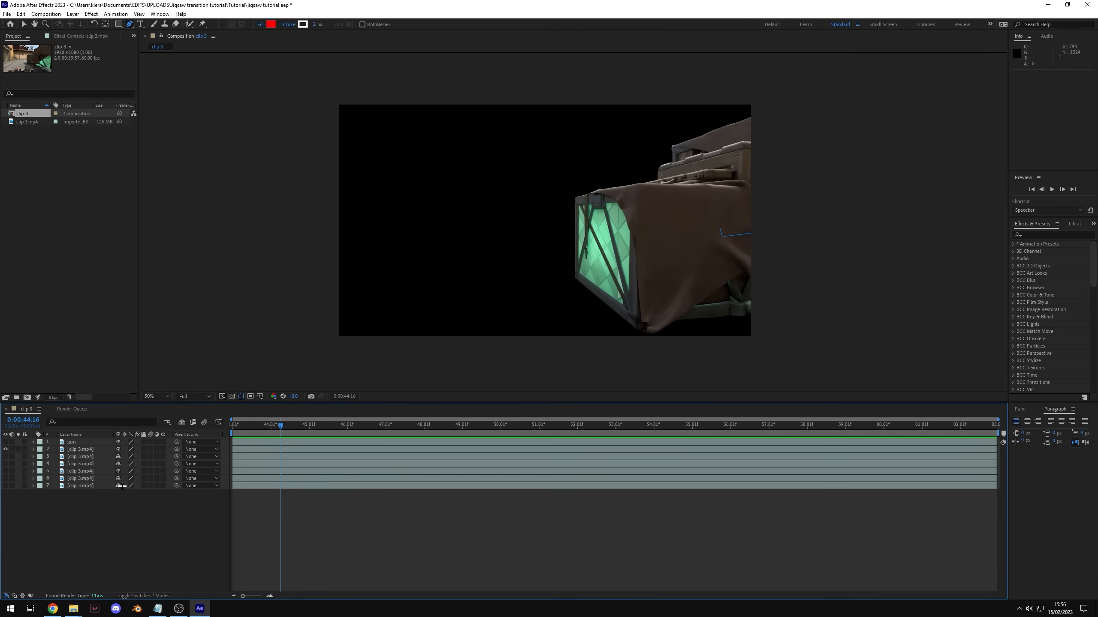
click(79, 450)
right_click(80, 450)
click(104, 445)
text(bn)
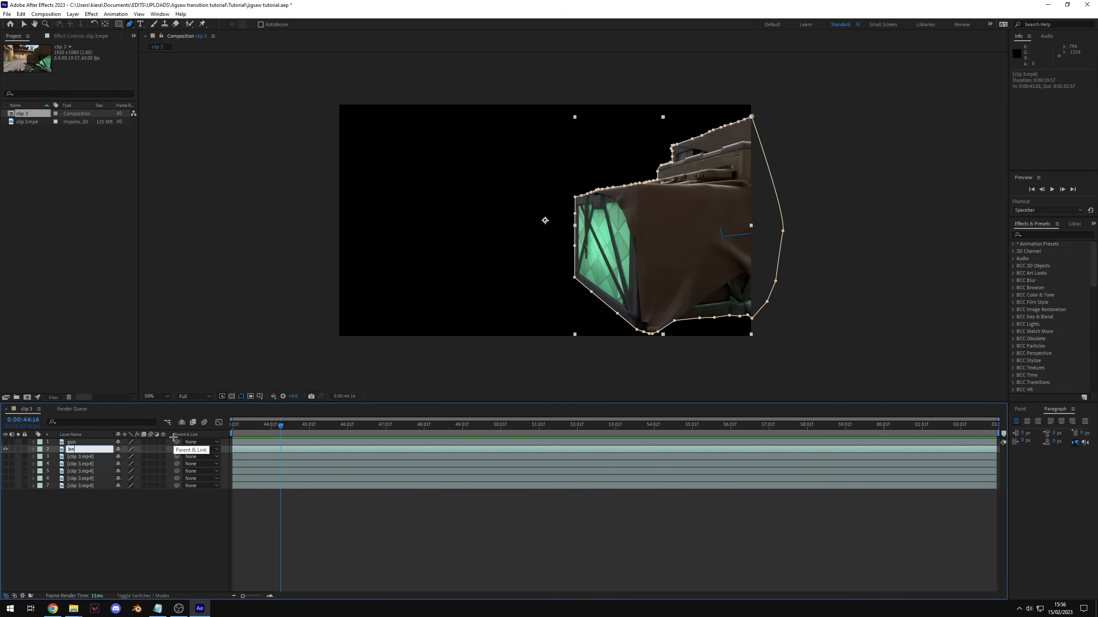
key(Return)
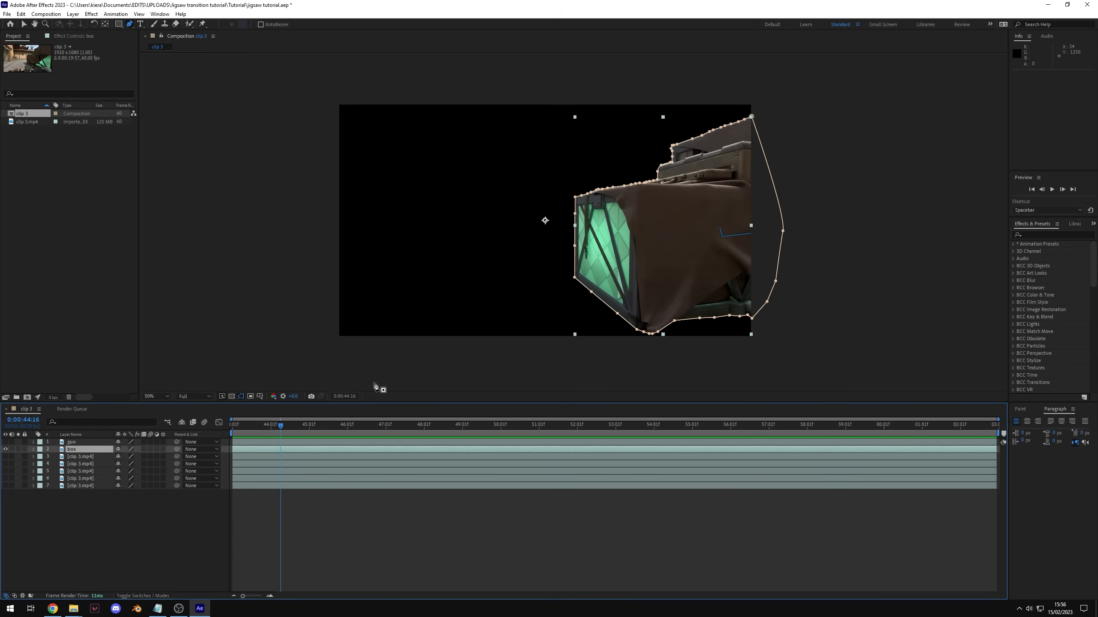
click(311, 542)
click(5, 442)
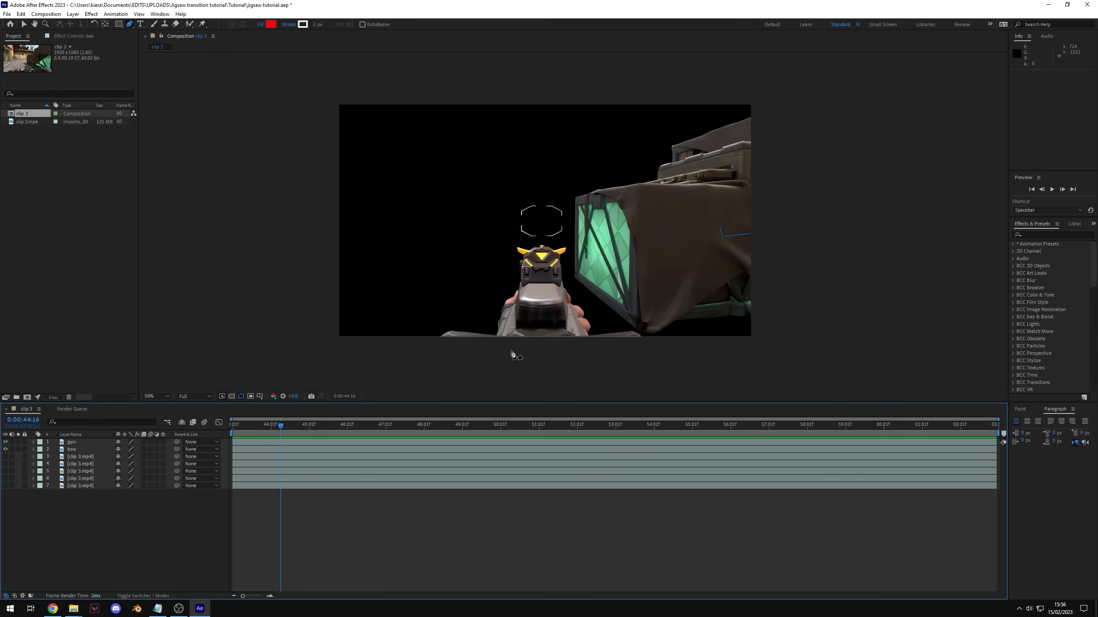
Step: Try moving the box layer away from the gun in the composition, and undo the moves
click(82, 449)
key(v)
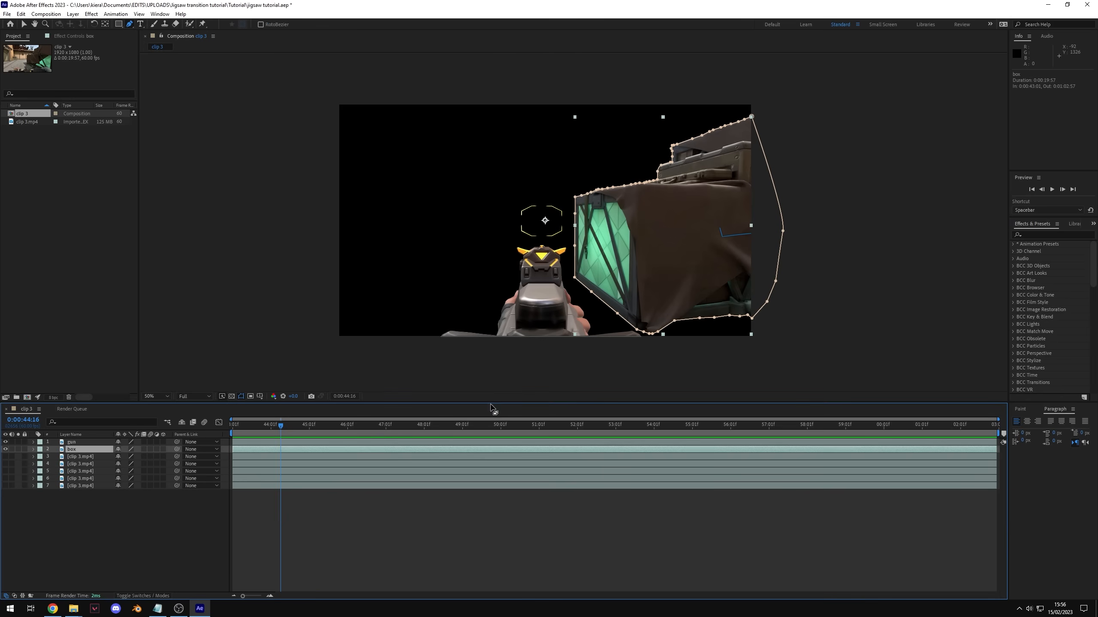
drag(623, 253, 662, 267)
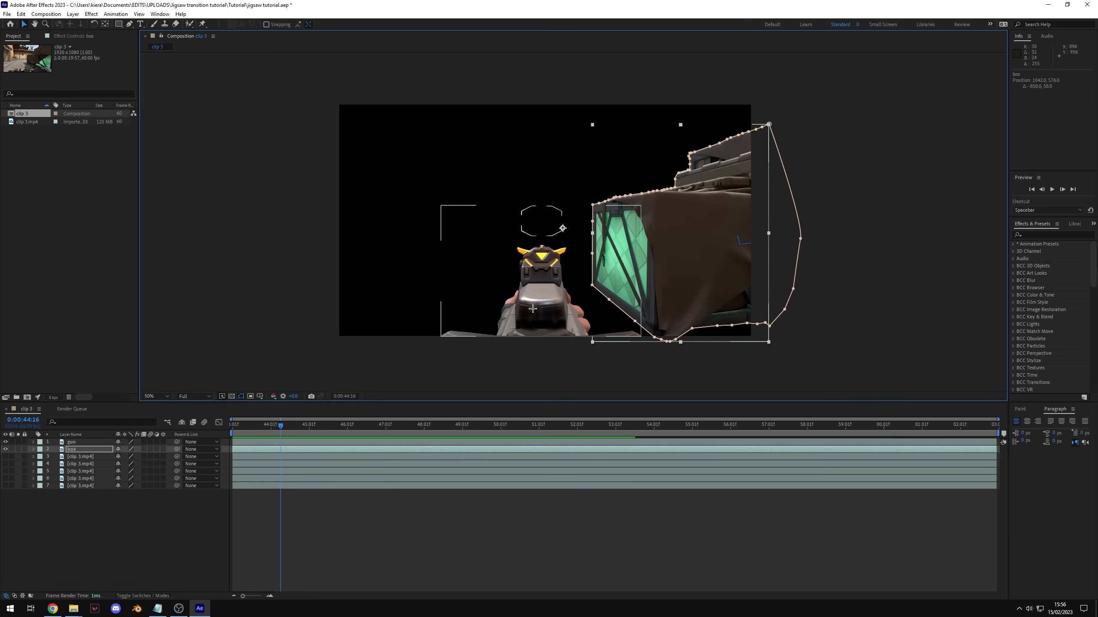
mouse_move(590, 288)
mouse_down()
mouse_move(563, 376)
mouse_move(573, 282)
mouse_up()
key(ctrl+z)
key(ctrl+z)
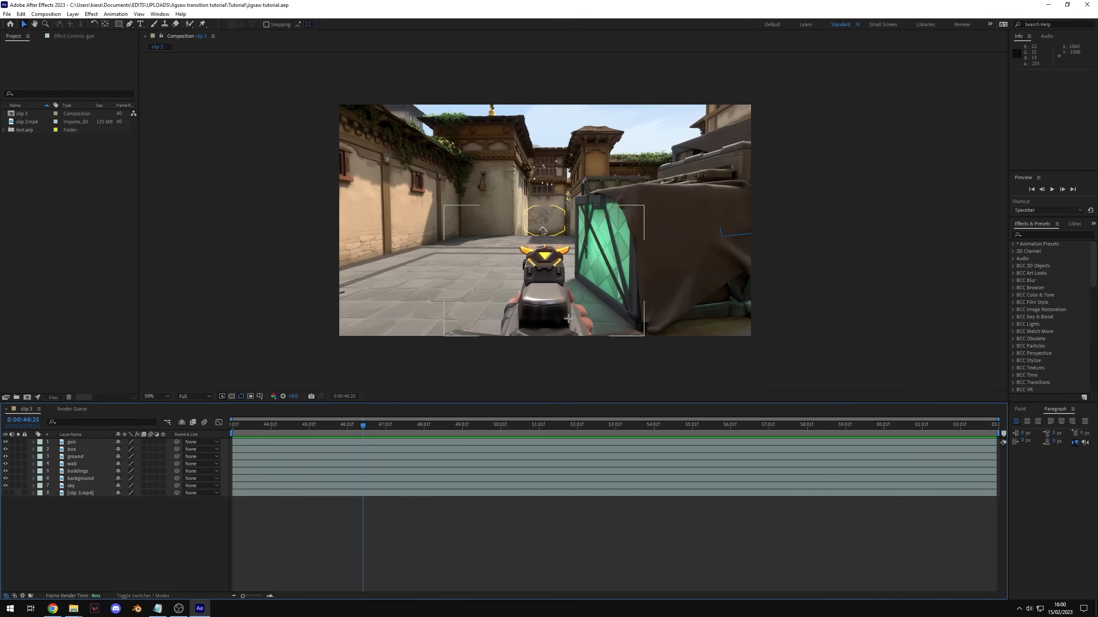
Step: Try pulling the gun, box, buildings, wall and sky pieces apart in different directions
drag(588, 325, 502, 390)
drag(613, 259, 761, 264)
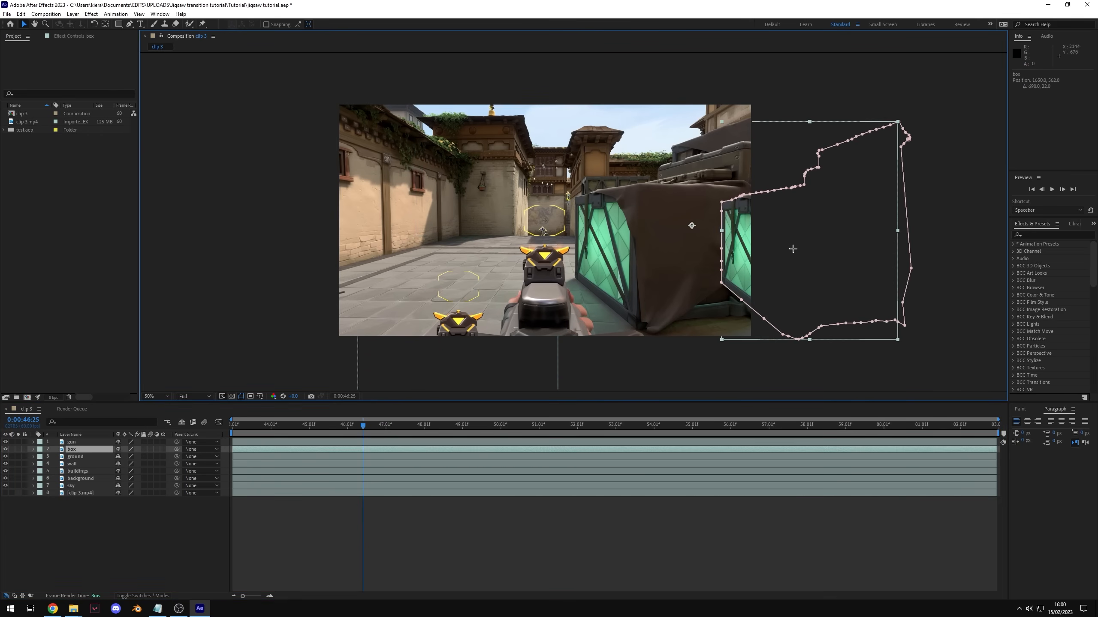
drag(610, 139, 662, 61)
drag(406, 186, 303, 223)
drag(459, 323, 448, 379)
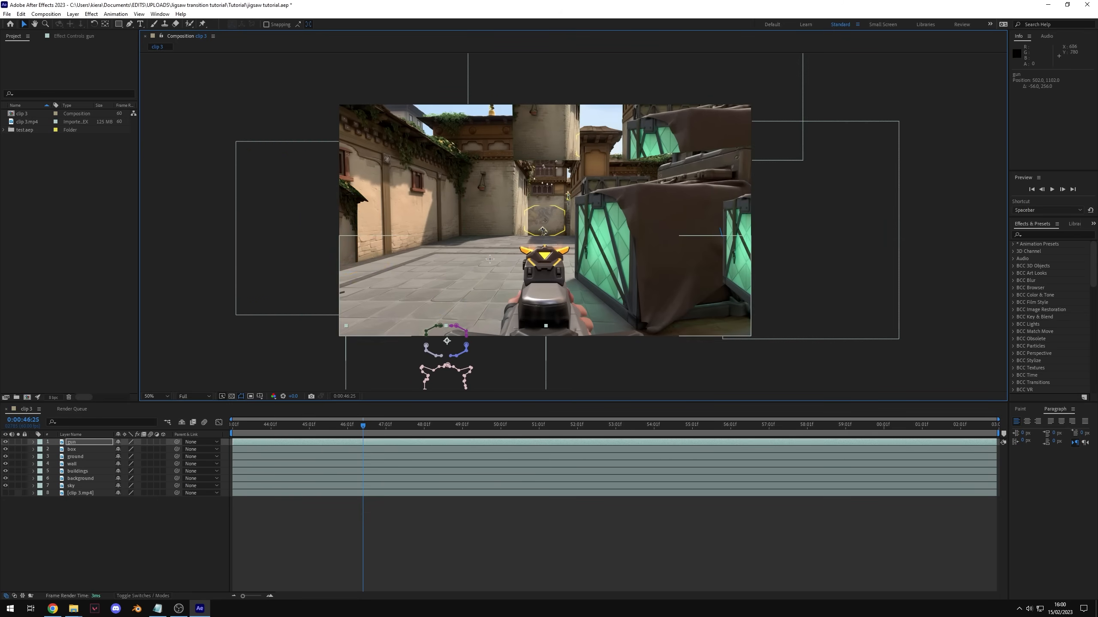
drag(492, 214, 440, 163)
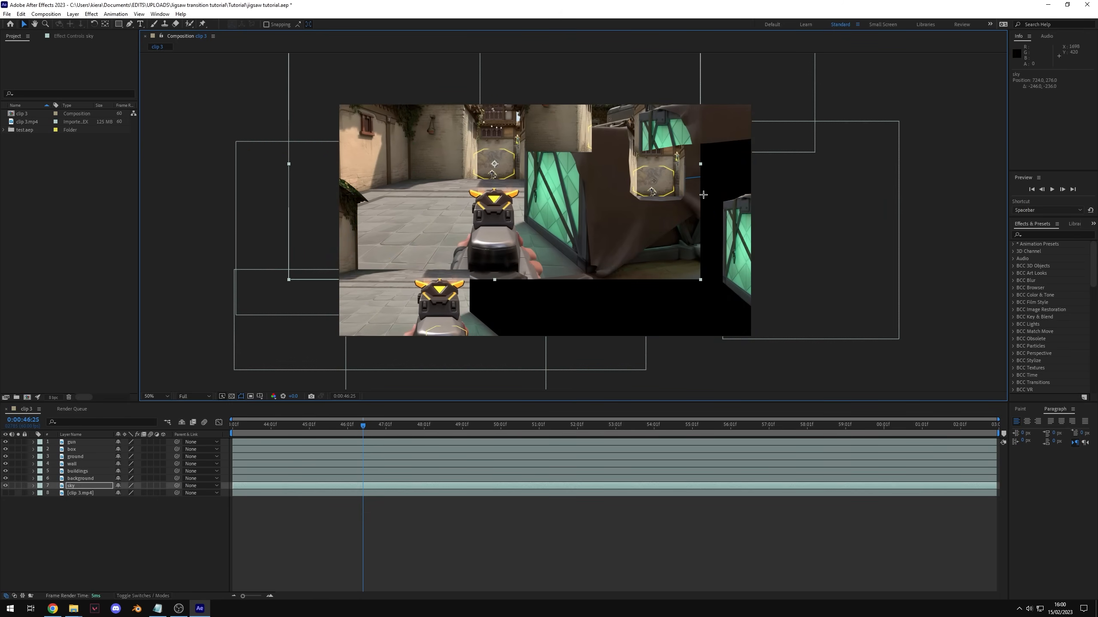
Step: Undo all the layer moves so every piece returns to its place in the frame
key(ctrl+z)
key(ctrl+z)
key(ctrl+z)
key(ctrl+z)
key(ctrl+z)
key(ctrl+z)
key(ctrl+z)
key(ctrl+z)
key(ctrl+z)
key(ctrl+z)
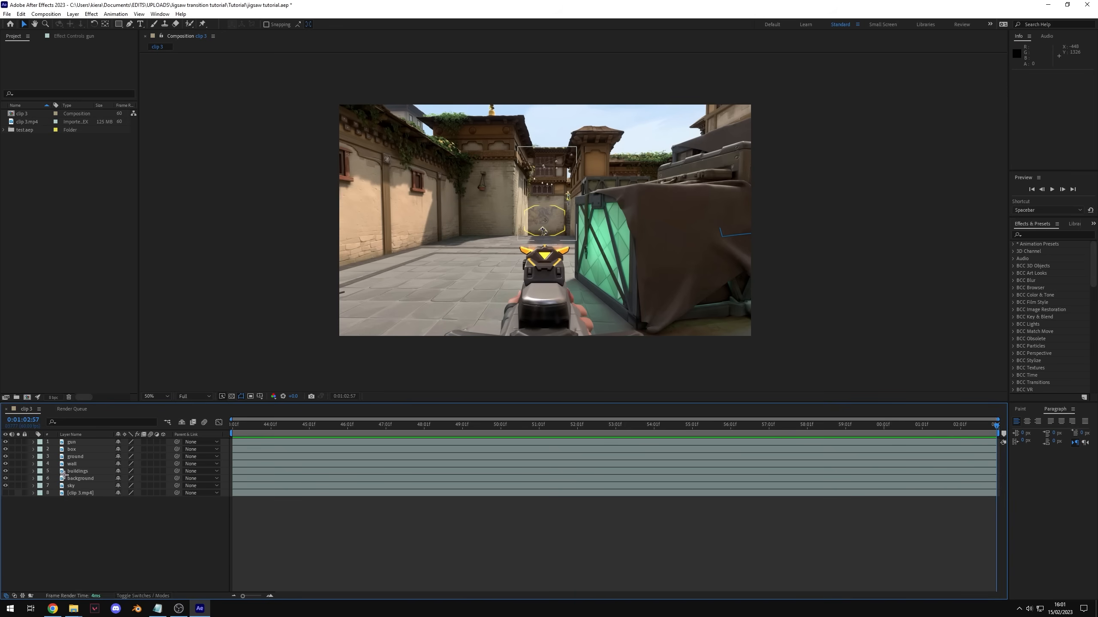
Step: Hide every layer except gun, and show the ground layer beneath it
alt+click(5, 442)
click(108, 443)
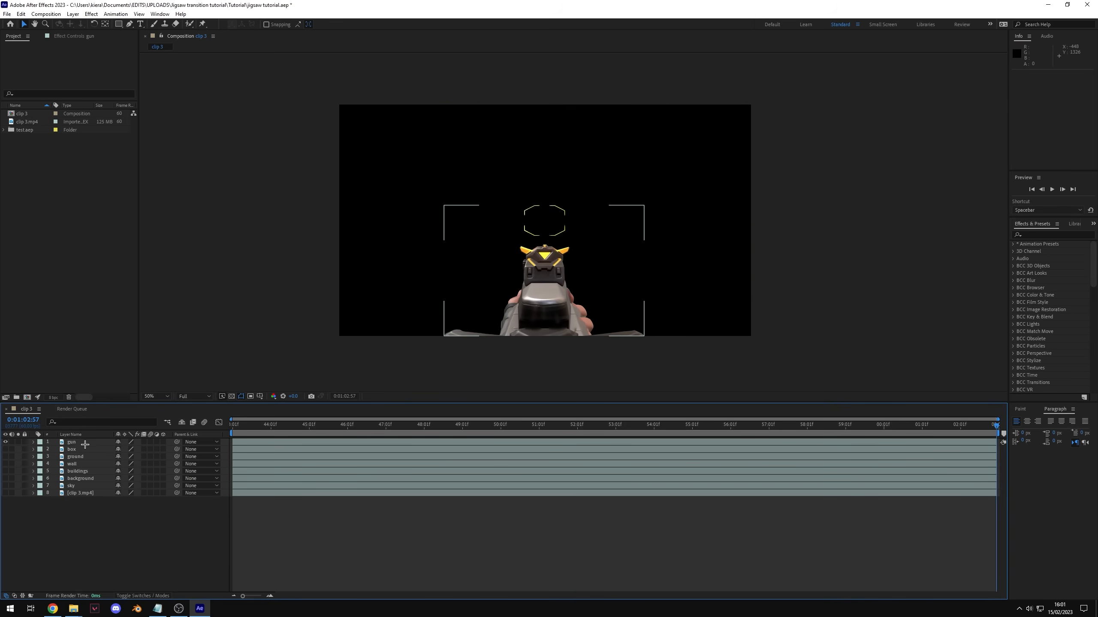
click(6, 457)
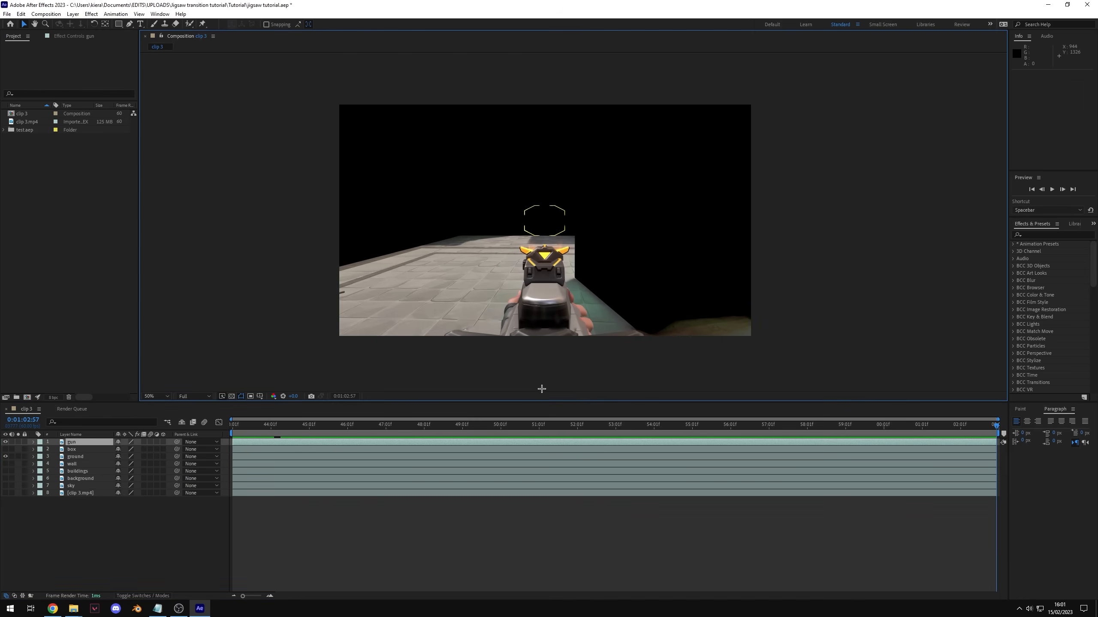
Step: Try moving the gun layer off the ground to expose the area behind it, and undo the move
drag(589, 306, 706, 282)
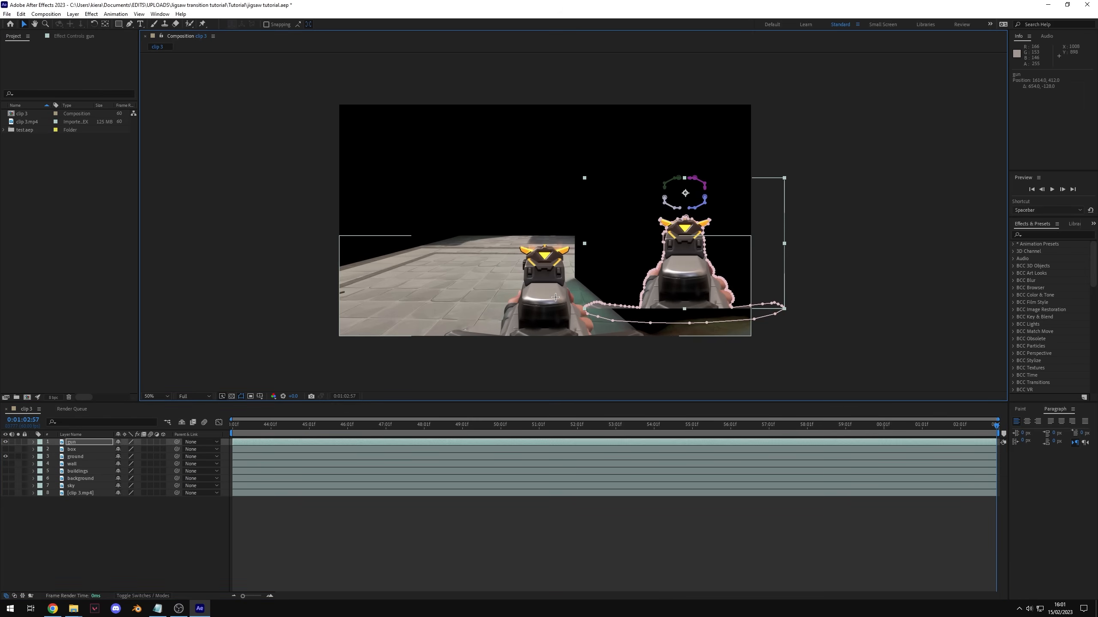
click(562, 258)
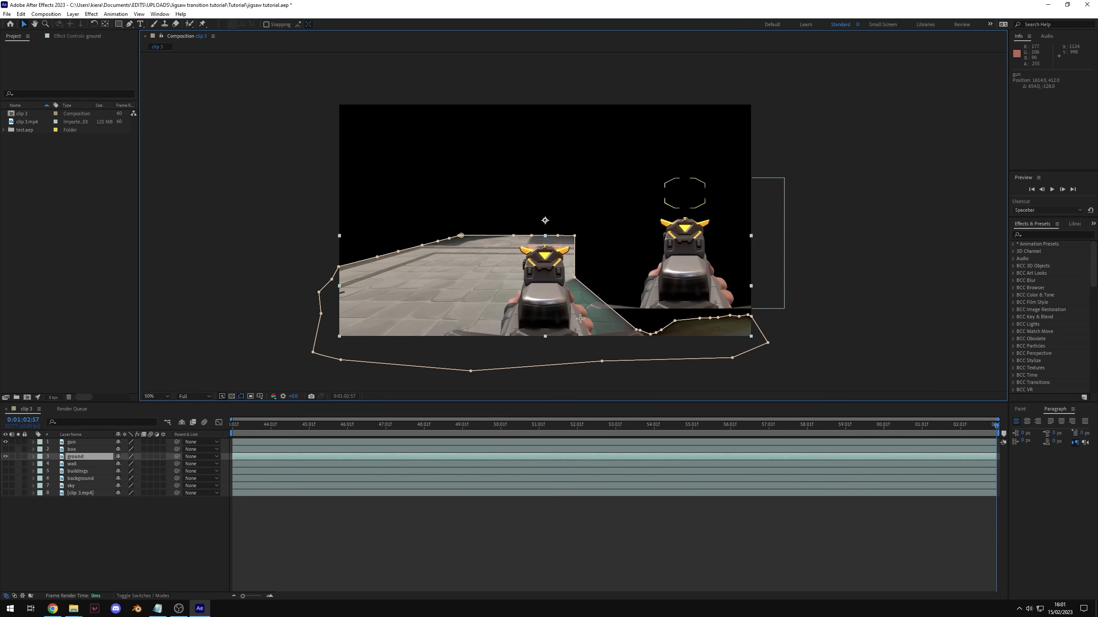
key(ctrl+z)
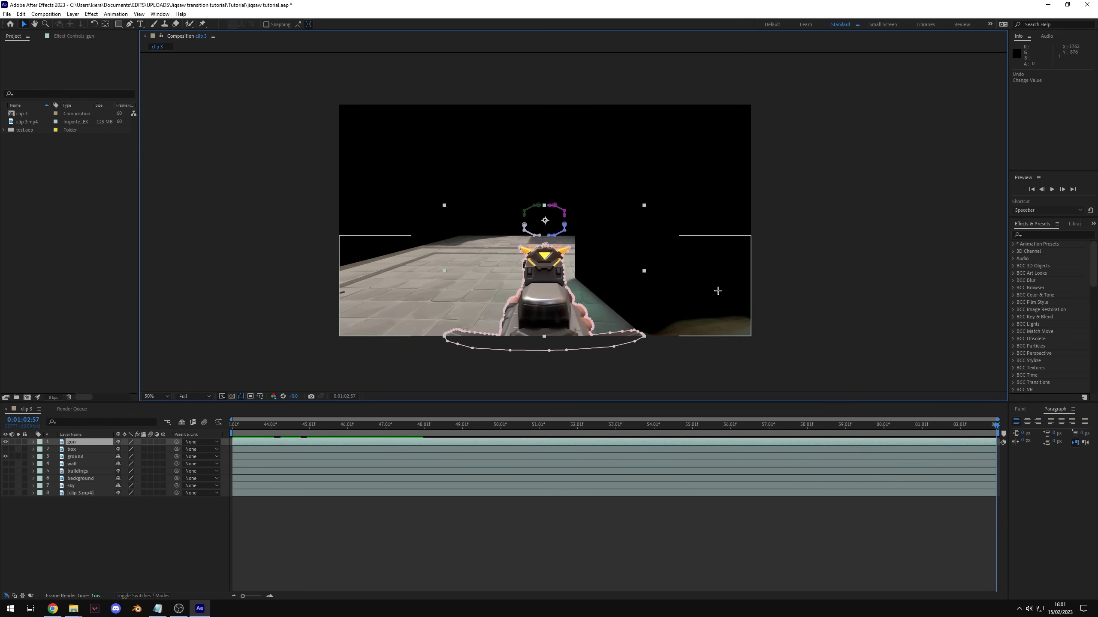
Step: Try shifting the gun layer across the ground and nudging the ground layer, and undo these moves
click(601, 368)
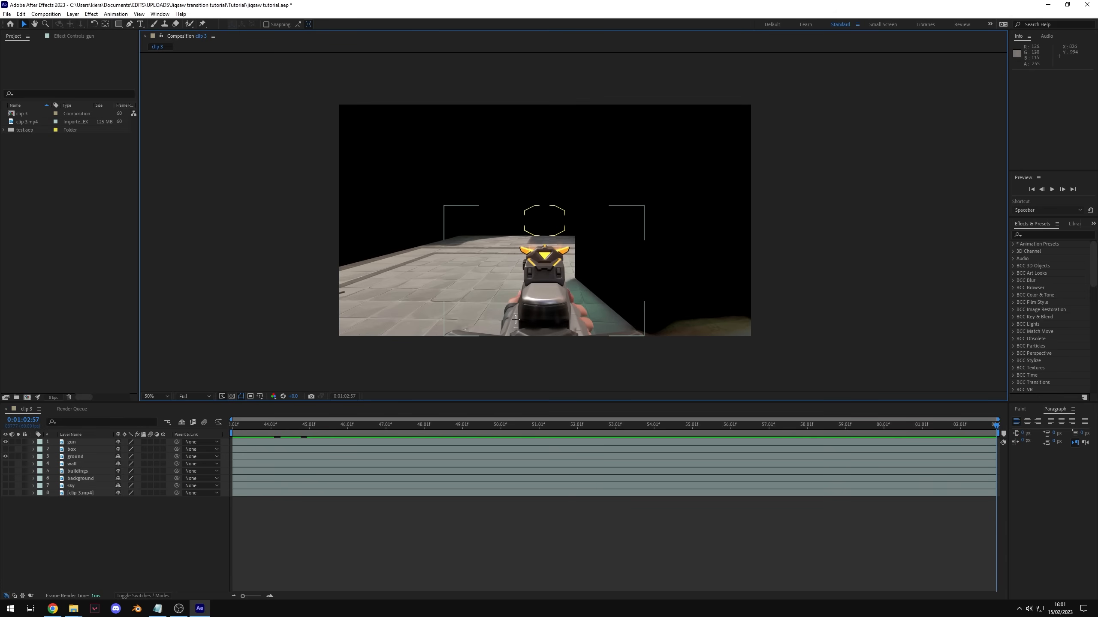
drag(554, 310, 578, 270)
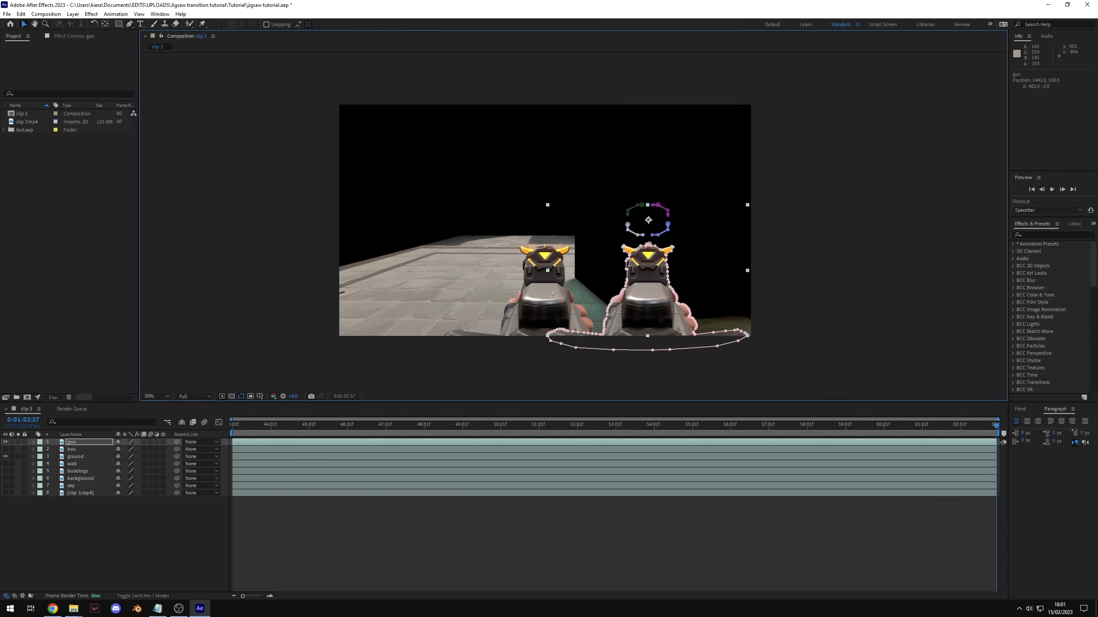
drag(652, 296, 552, 306)
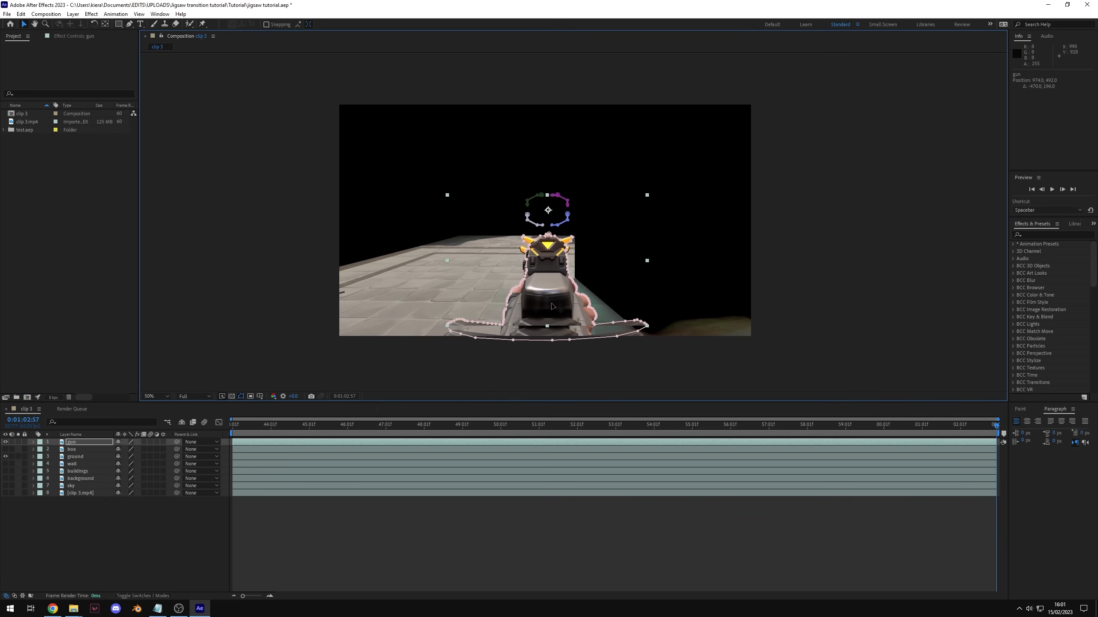
mouse_move(712, 328)
mouse_down()
mouse_move(718, 441)
mouse_move(713, 330)
mouse_up()
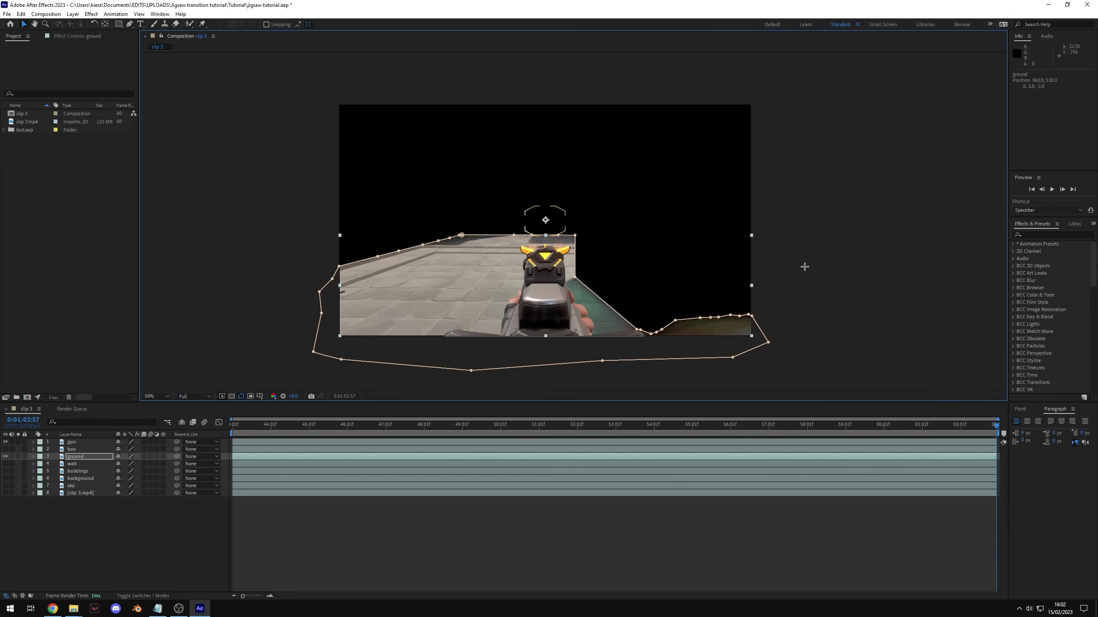
key(ctrl+z)
key(ctrl+z)
key(ctrl+z)
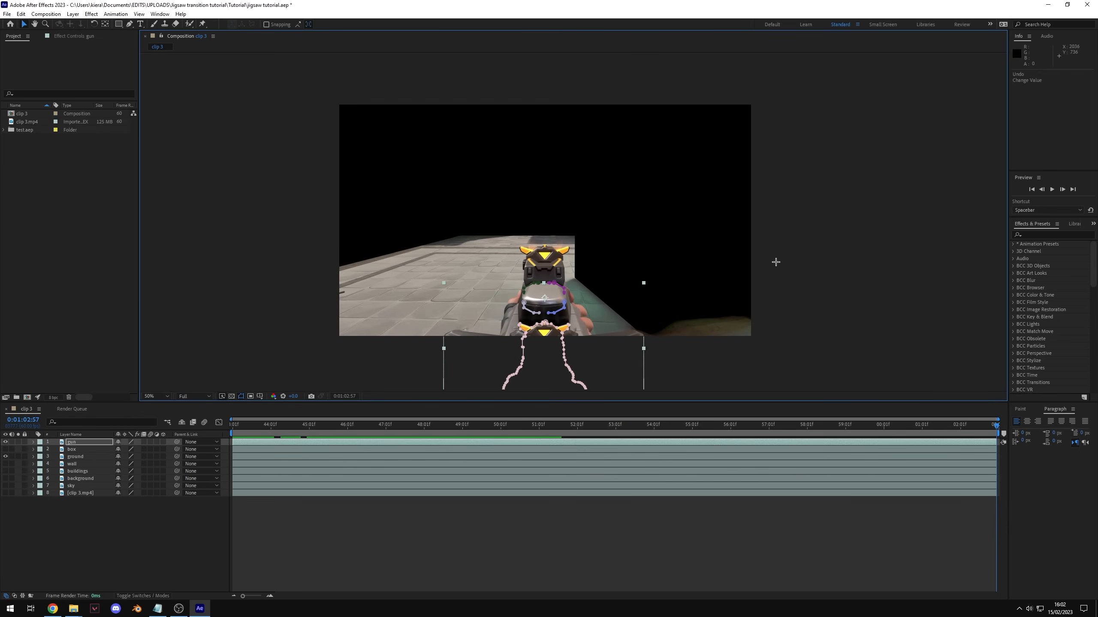
key(ctrl+z)
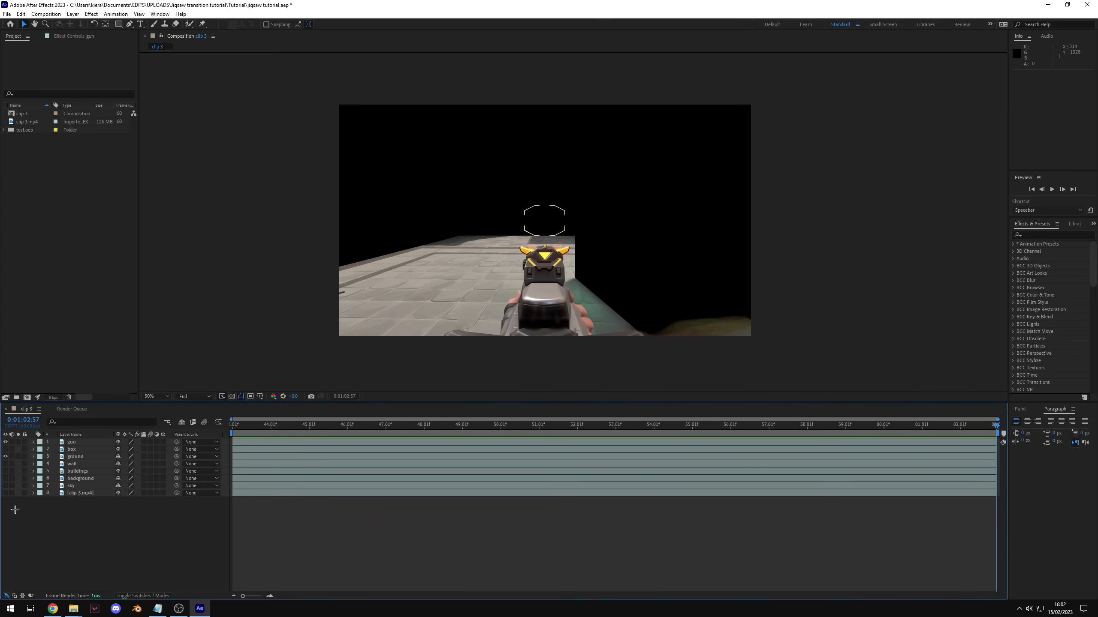
Step: Show the wall, buildings and background layers together with the gun, leaving the ground and sky layers hidden
click(5, 485)
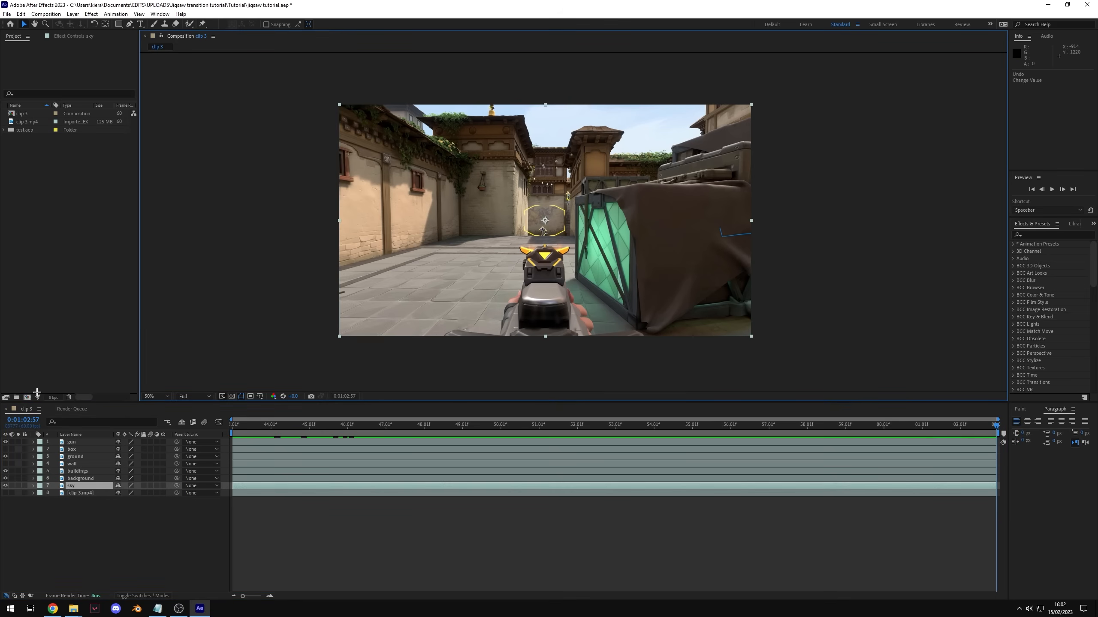
click(17, 478)
key(ctrl+Up)
key(ctrl+Up)
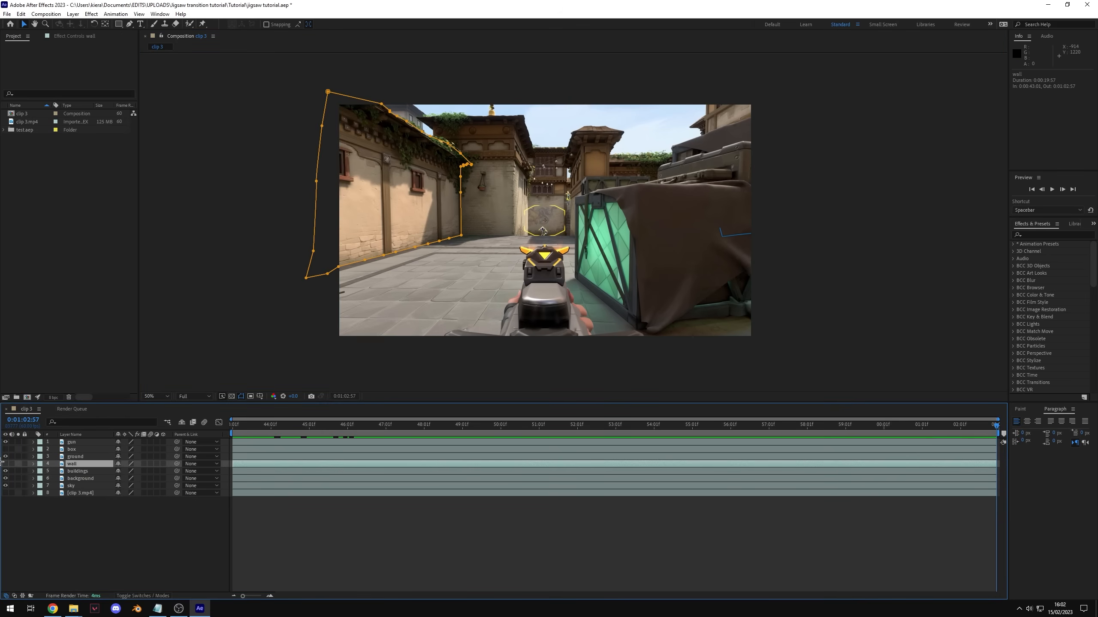
key(ctrl+Down)
key(ctrl+Down)
key(ctrl+Down)
drag(566, 321, 543, 287)
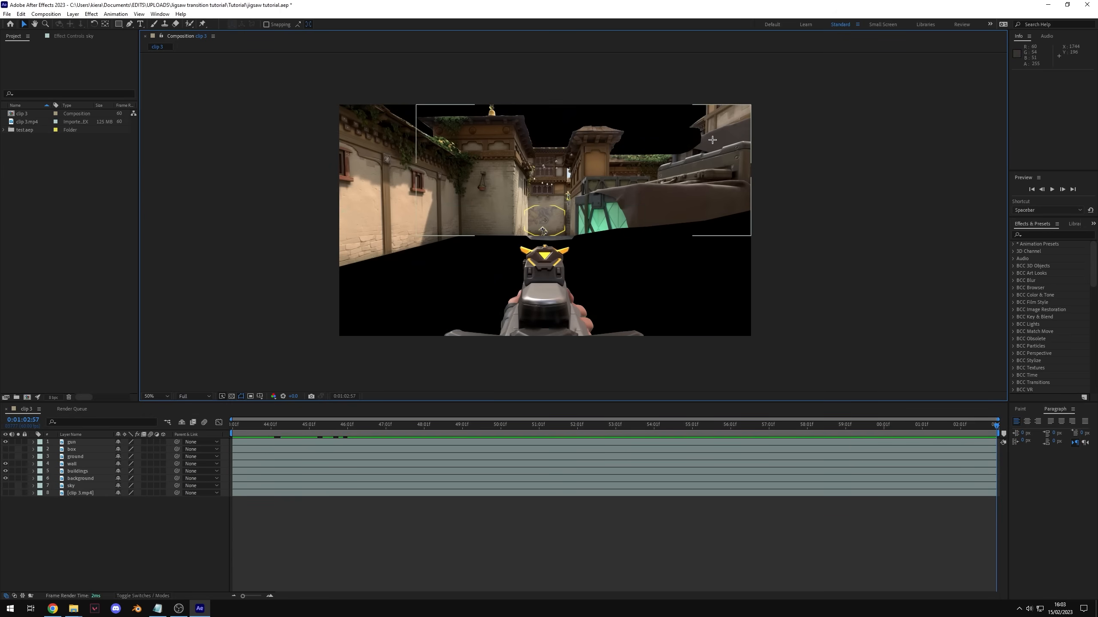
Step: Examine the buildings mask where it extends behind the crate, toggling the visibility of the buildings and box layers
scroll(688, 250, up, 1)
drag(722, 235, 605, 255)
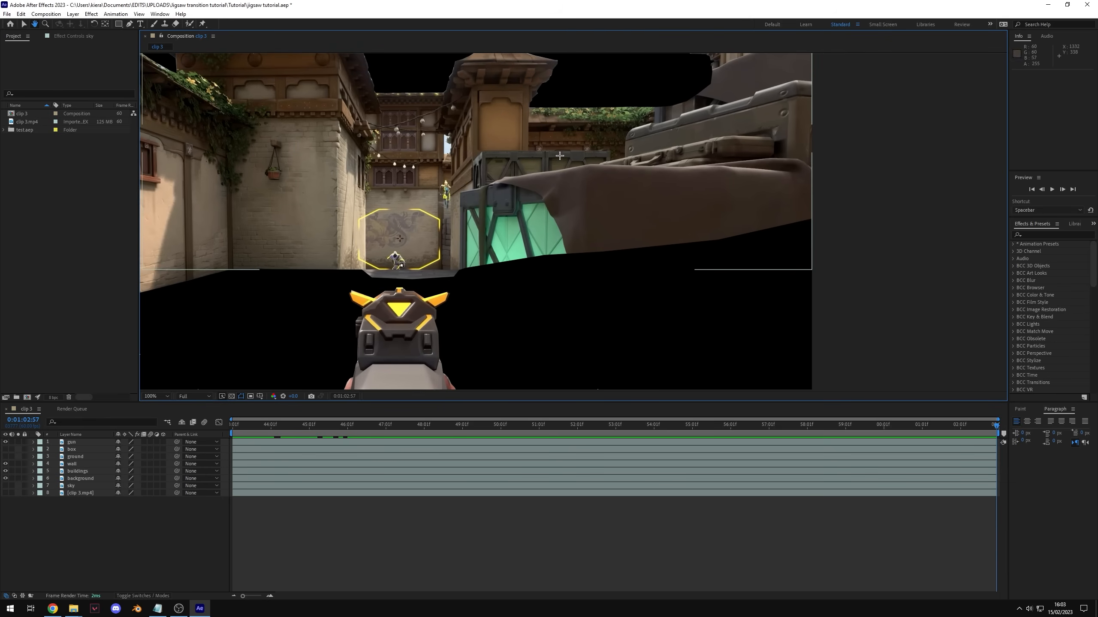
click(6, 471)
click(6, 471)
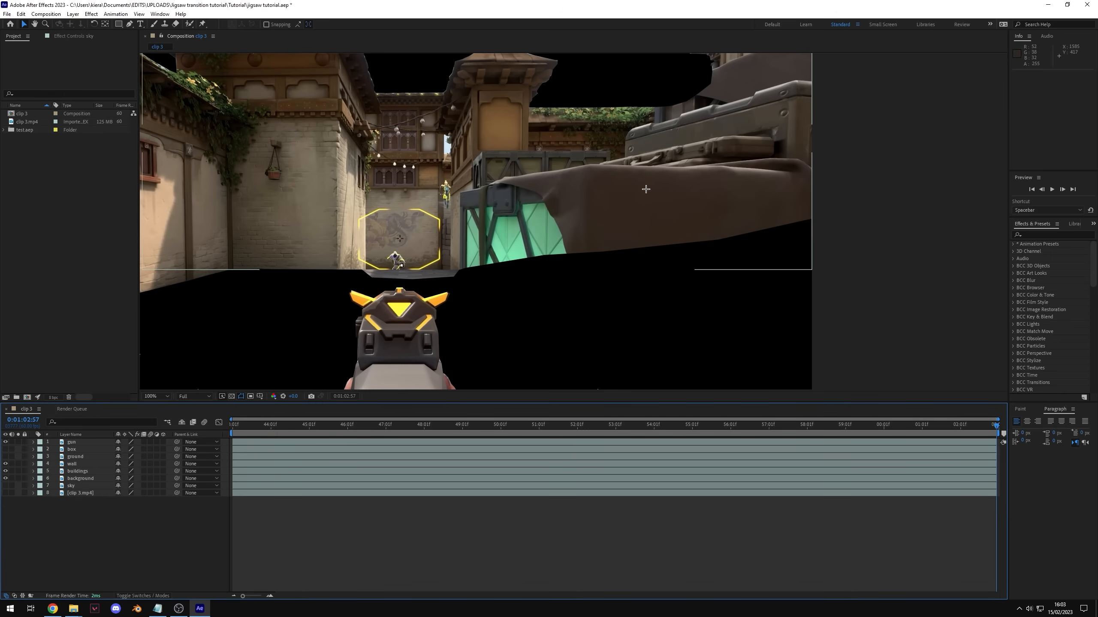
scroll(622, 216, down, 1)
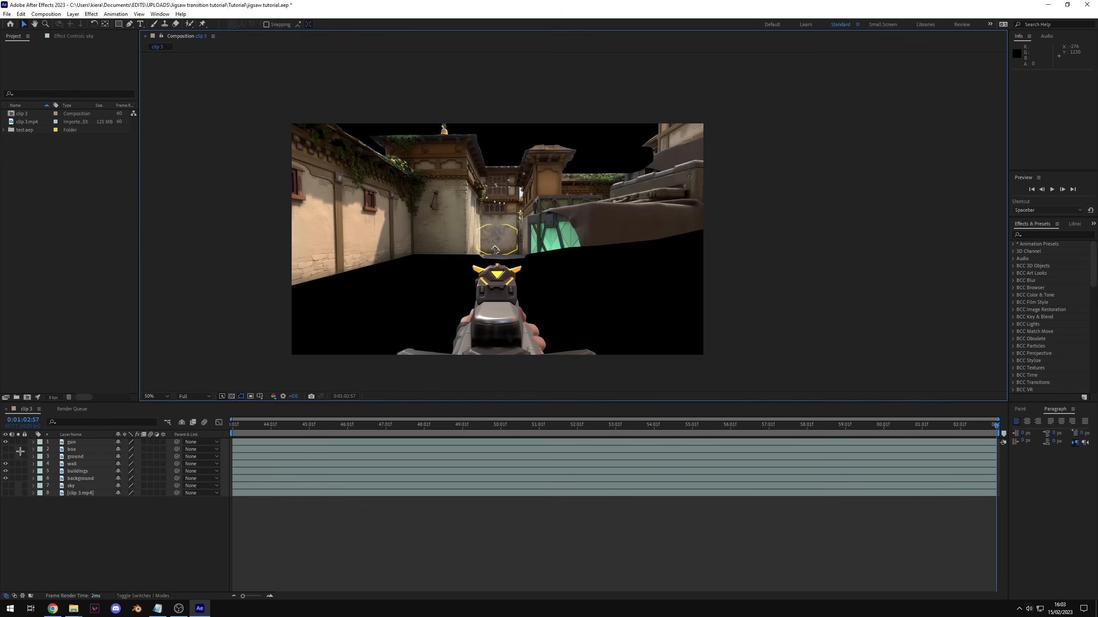
click(5, 449)
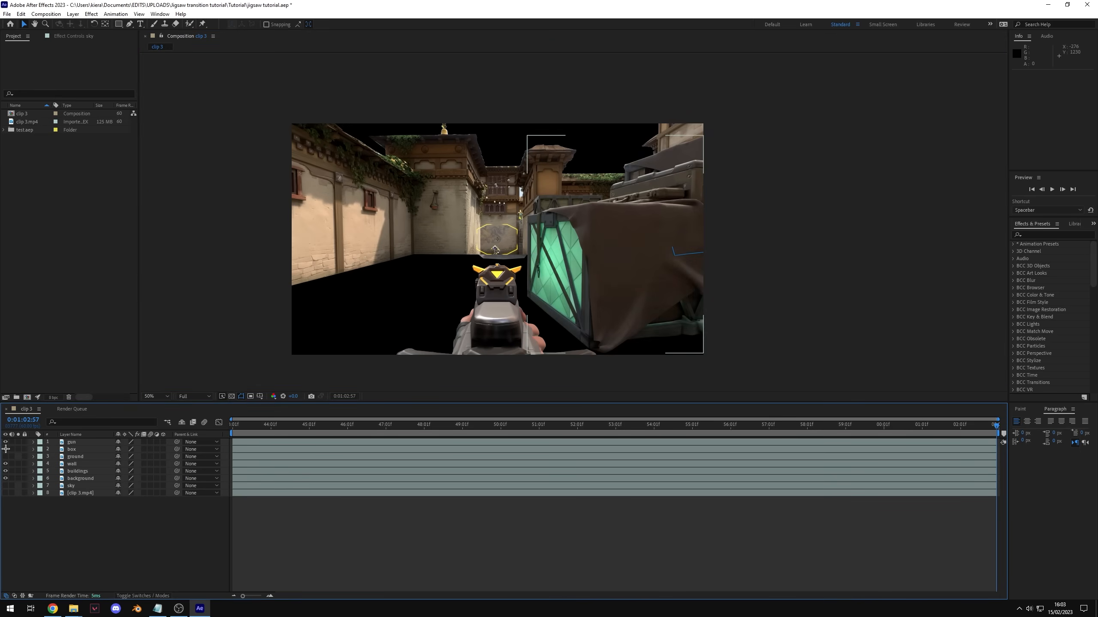
click(5, 449)
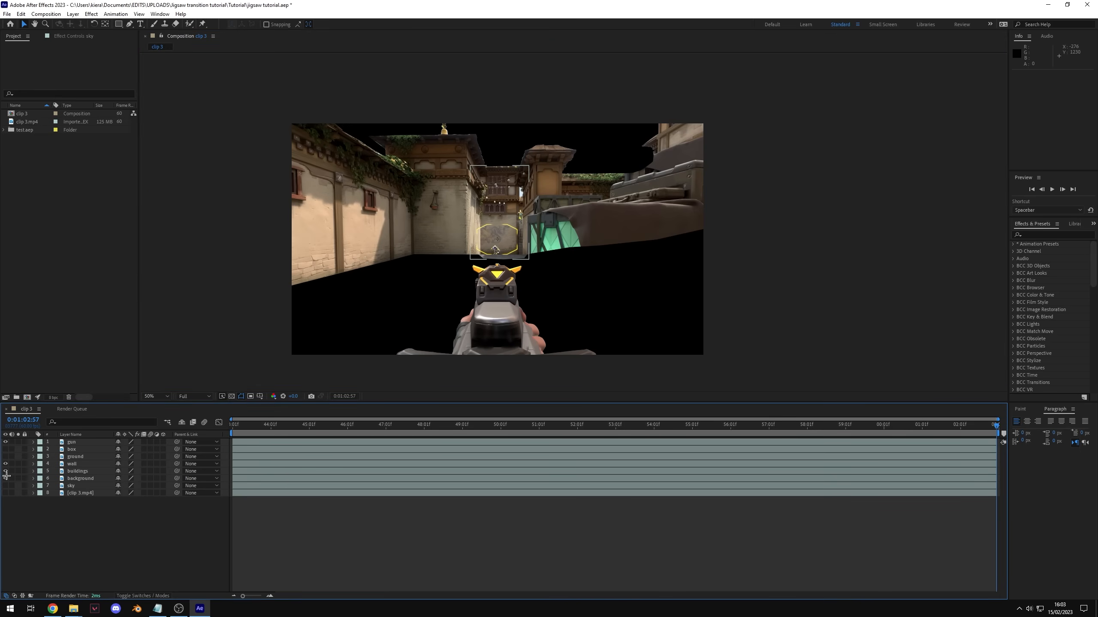
Step: Examine the background layer's mask edges with the buildings layer temporarily hidden, and select the background layer
click(6, 471)
scroll(561, 221, up, 1)
drag(463, 223, 501, 238)
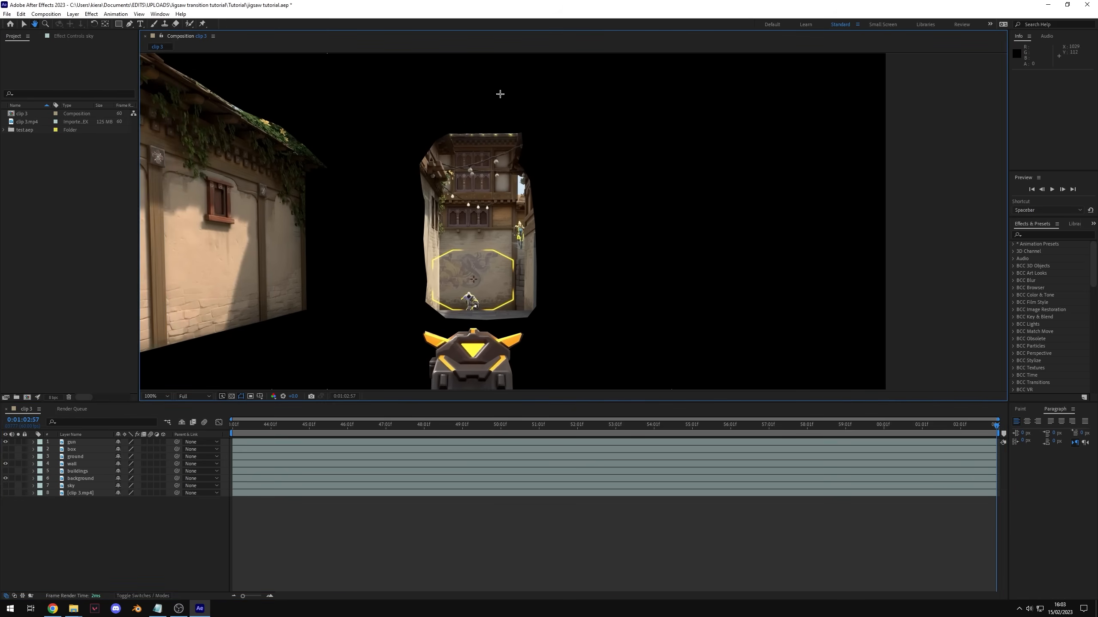
scroll(562, 216, up, 1)
drag(365, 184, 425, 362)
key(v)
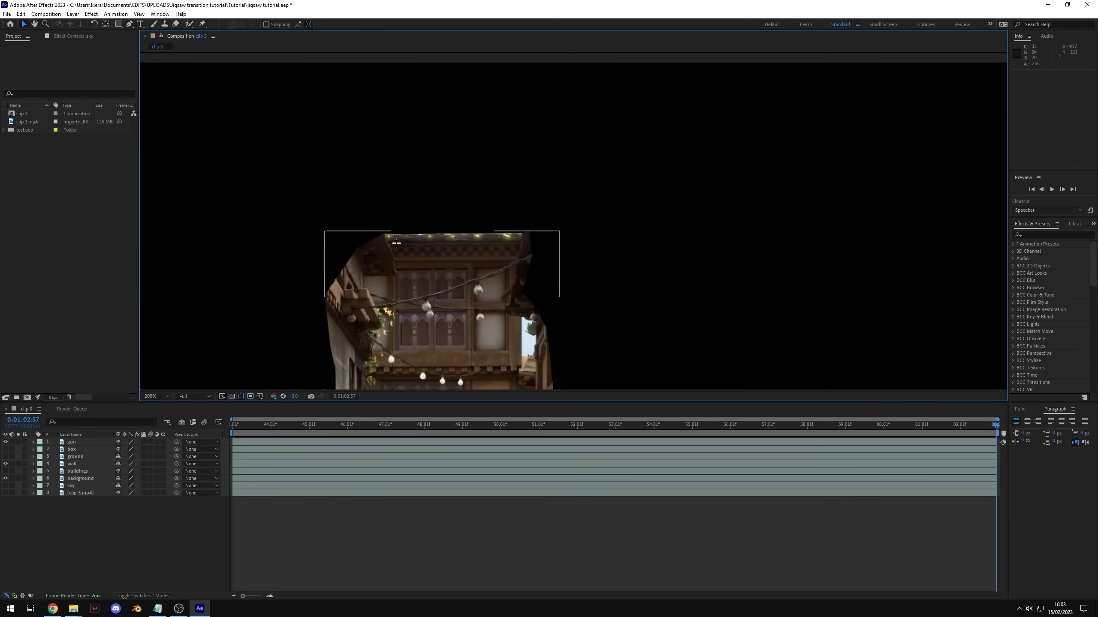
scroll(557, 186, down, 2)
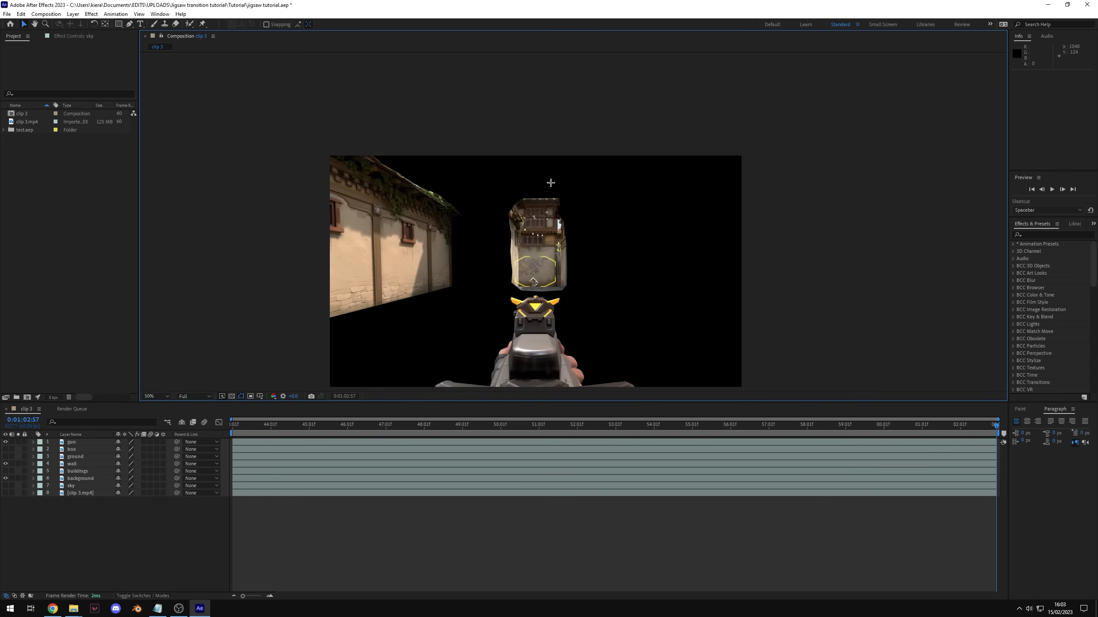
click(5, 471)
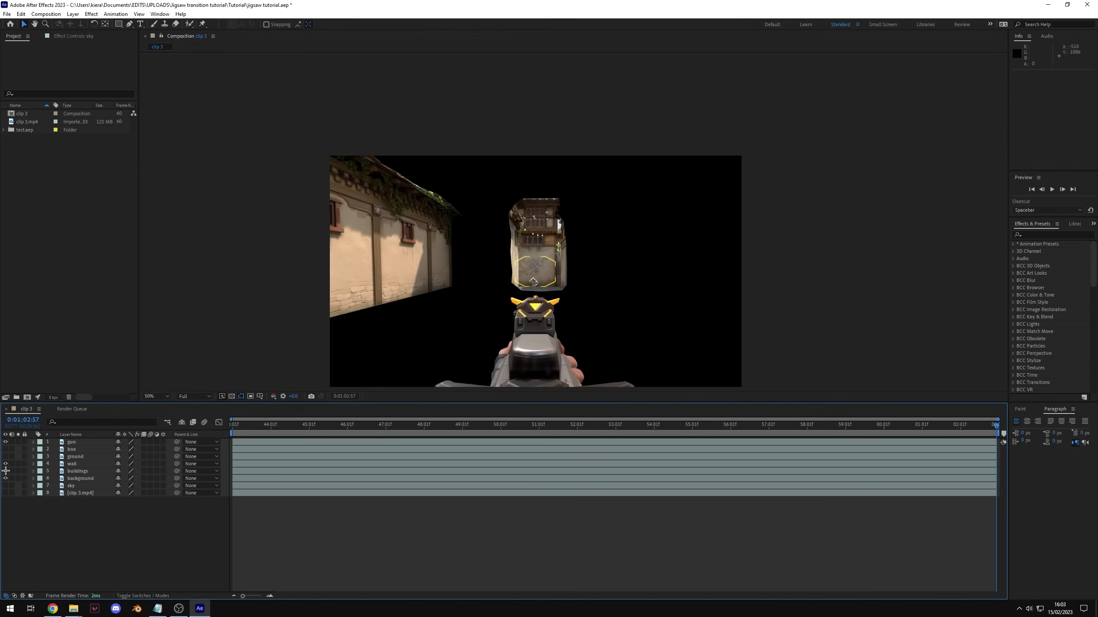
click(536, 244)
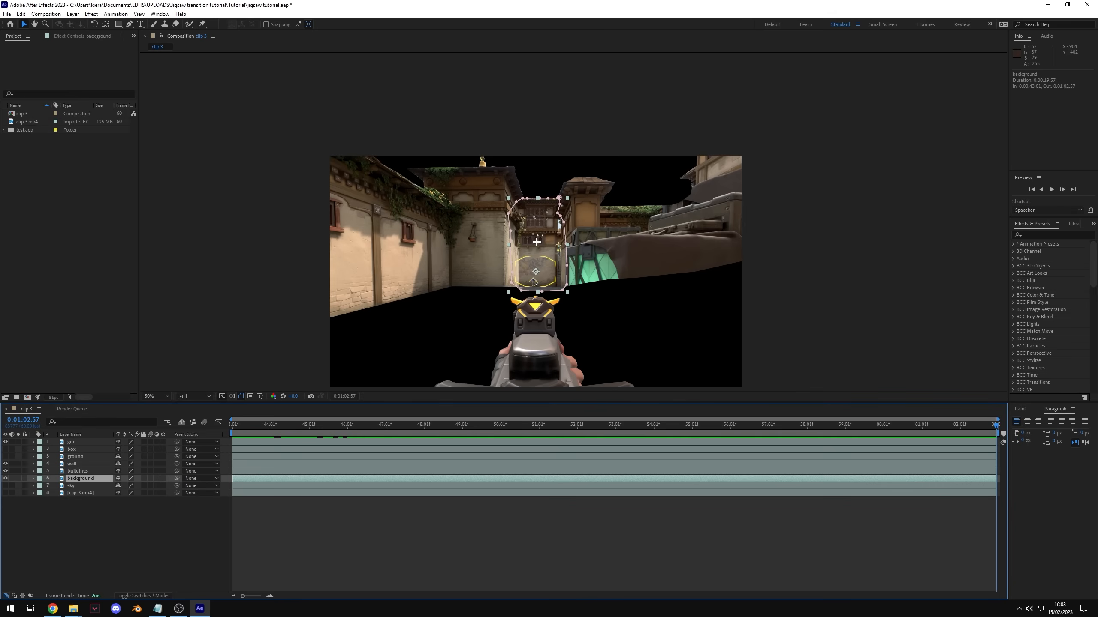
Step: Make the box, ground and sky layers visible again with the other masked layers and save the project
mouse_move(536, 246)
mouse_down()
mouse_move(534, 315)
mouse_move(537, 267)
mouse_up()
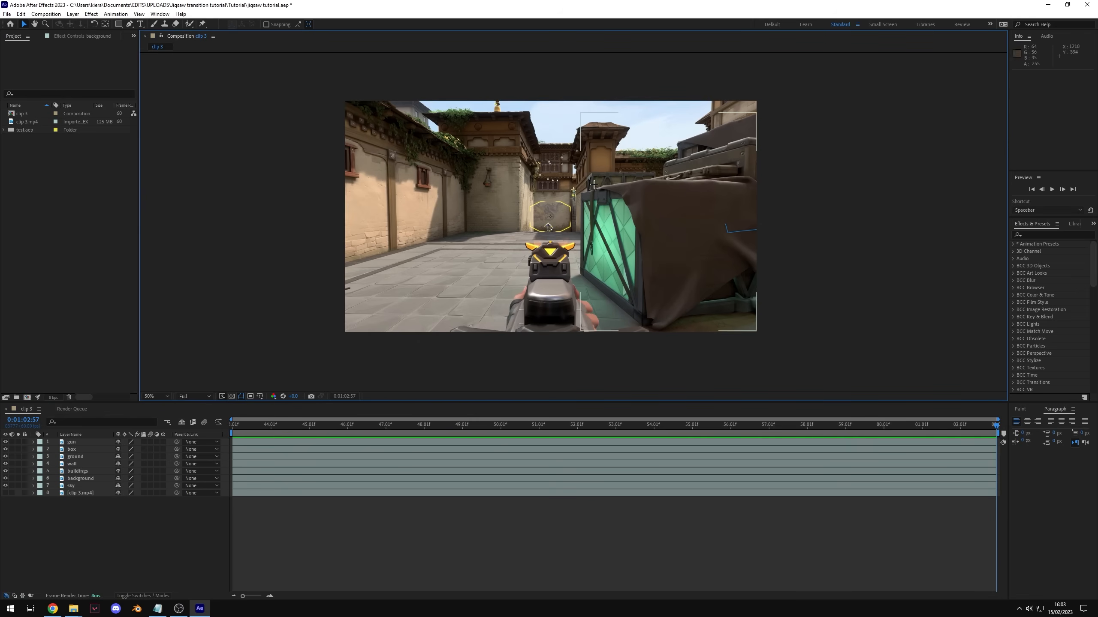
key(ctrl+s)
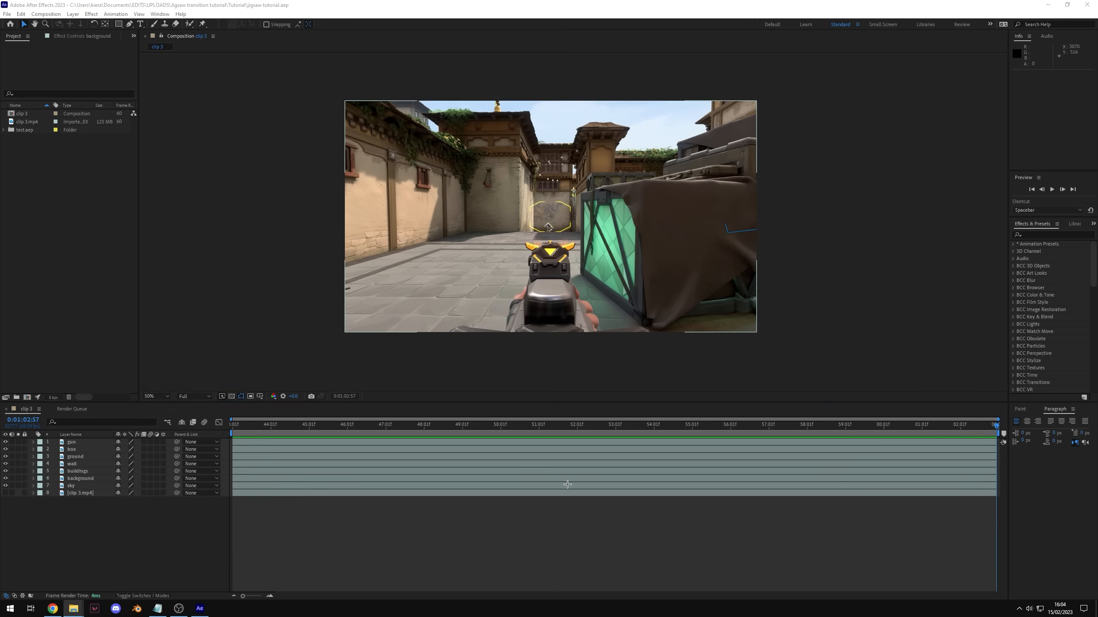
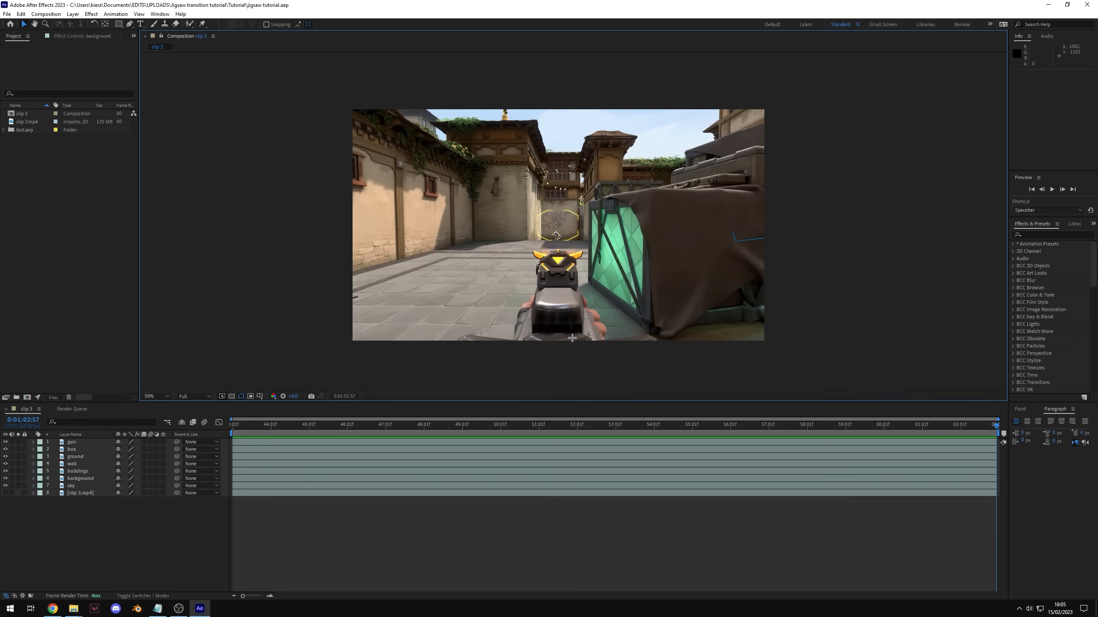
Step: Hide every layer except the gun
click(6, 449)
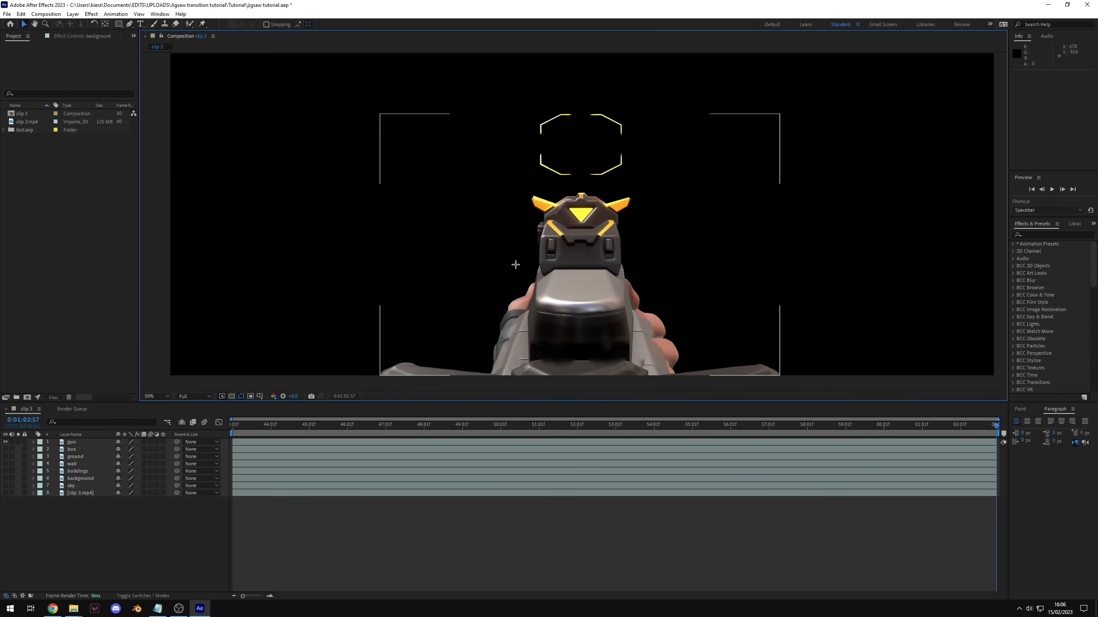
scroll(515, 264, down, 1)
drag(515, 265, 500, 274)
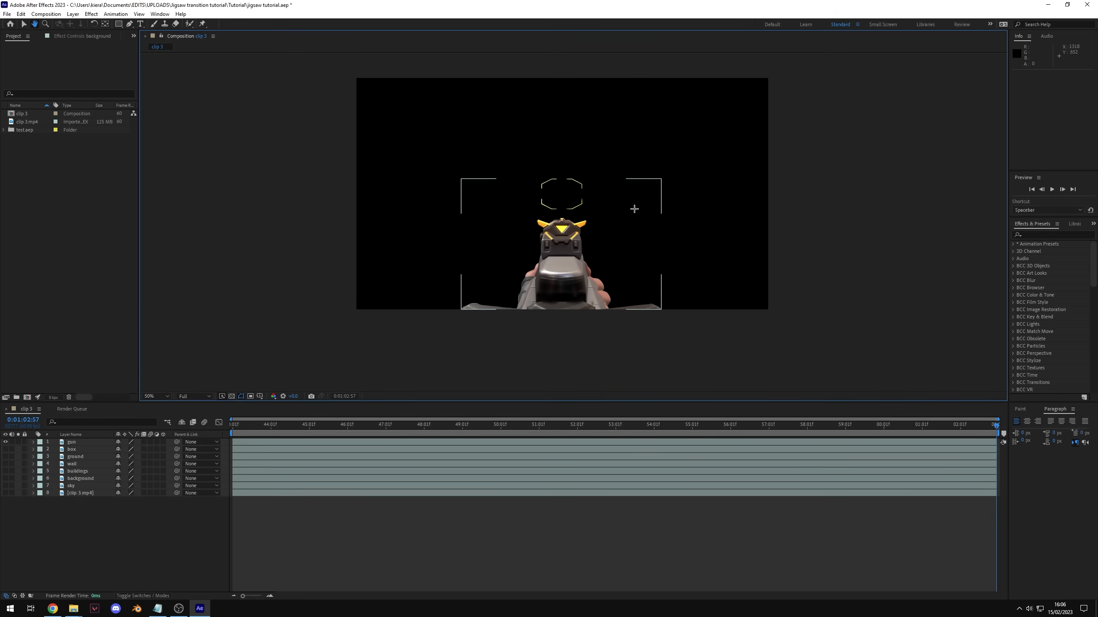
scroll(620, 220, up, 1)
drag(616, 220, 614, 232)
scroll(614, 232, down, 1)
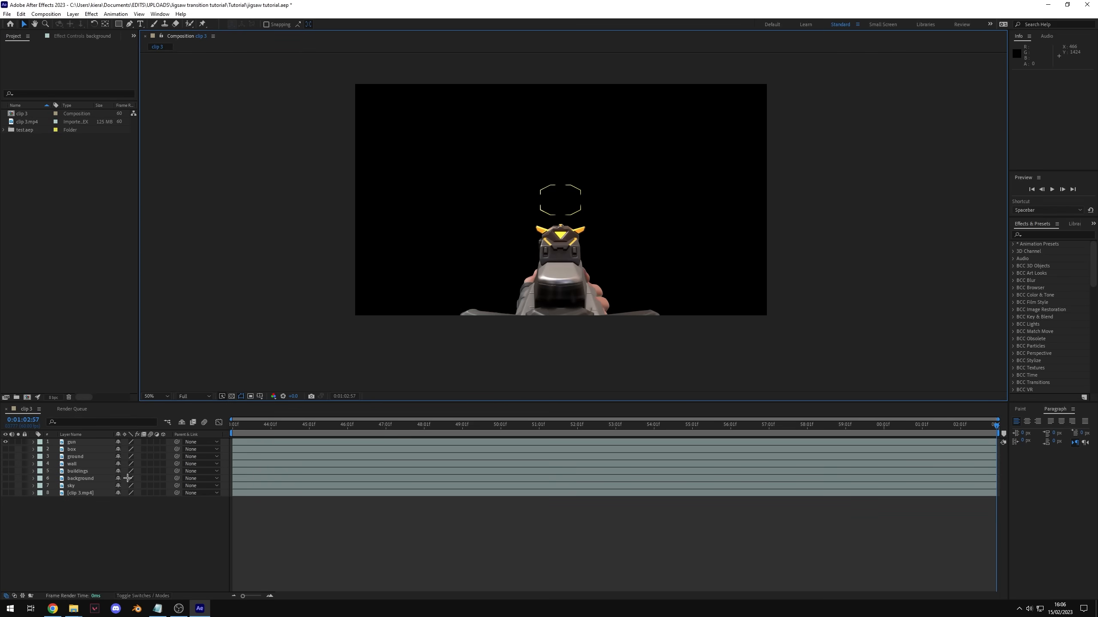
Step: Duplicate the clip 3.mp4 layer and make the upper copy visible
click(91, 493)
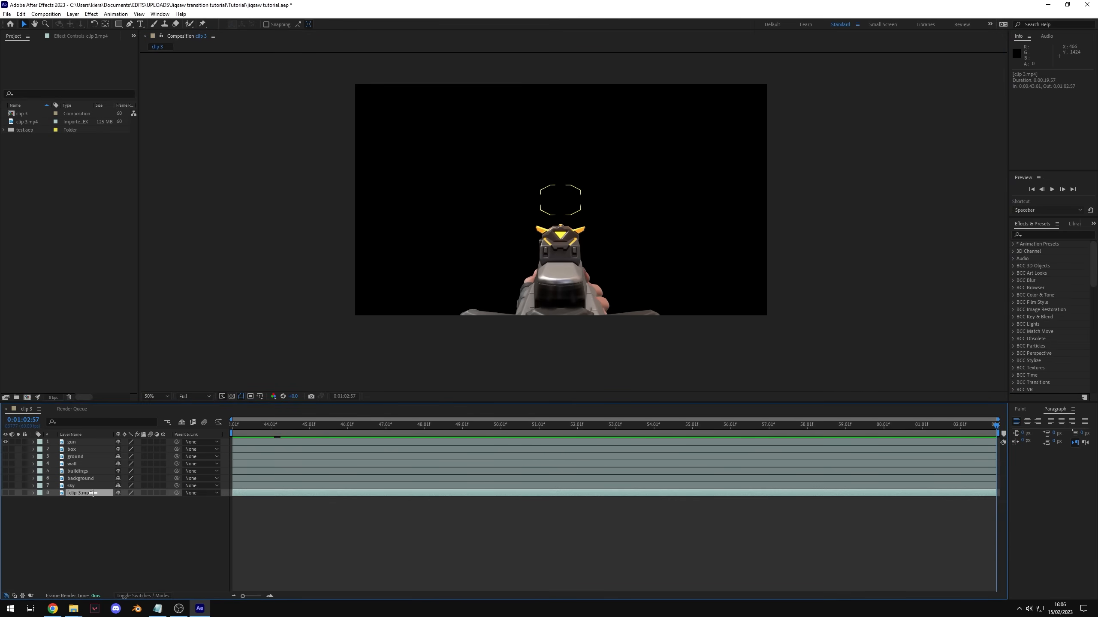
key(ctrl+d)
click(5, 493)
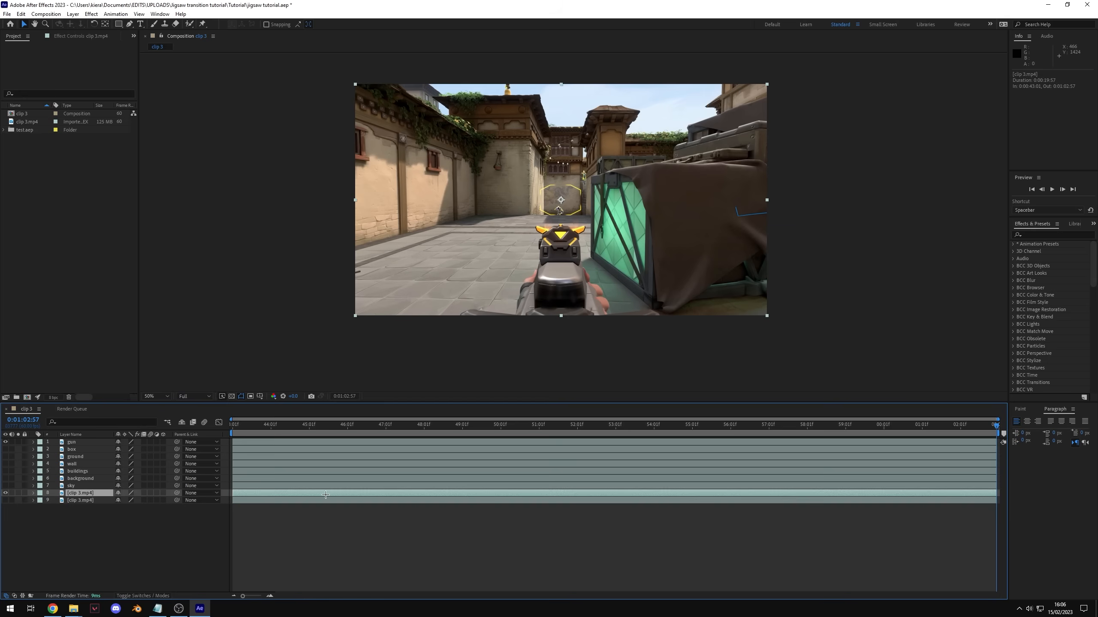
Step: Find the Camera Lens Blur effect and apply it to the visible clip 3.mp4 copy
click(1041, 234)
text(camera)
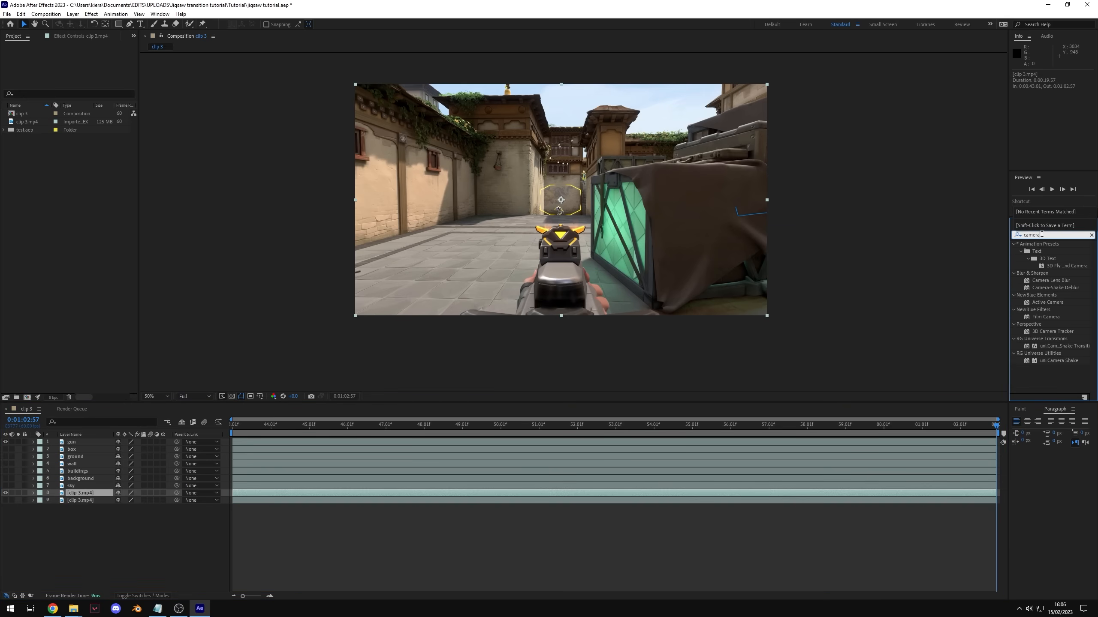
drag(1050, 280, 89, 493)
Step: Rename the duplicated clip layer as blur and set its Camera Lens Blur radius to 20
right_click(89, 494)
click(117, 464)
text(blur)
key(Return)
click(80, 61)
text(20)
key(Return)
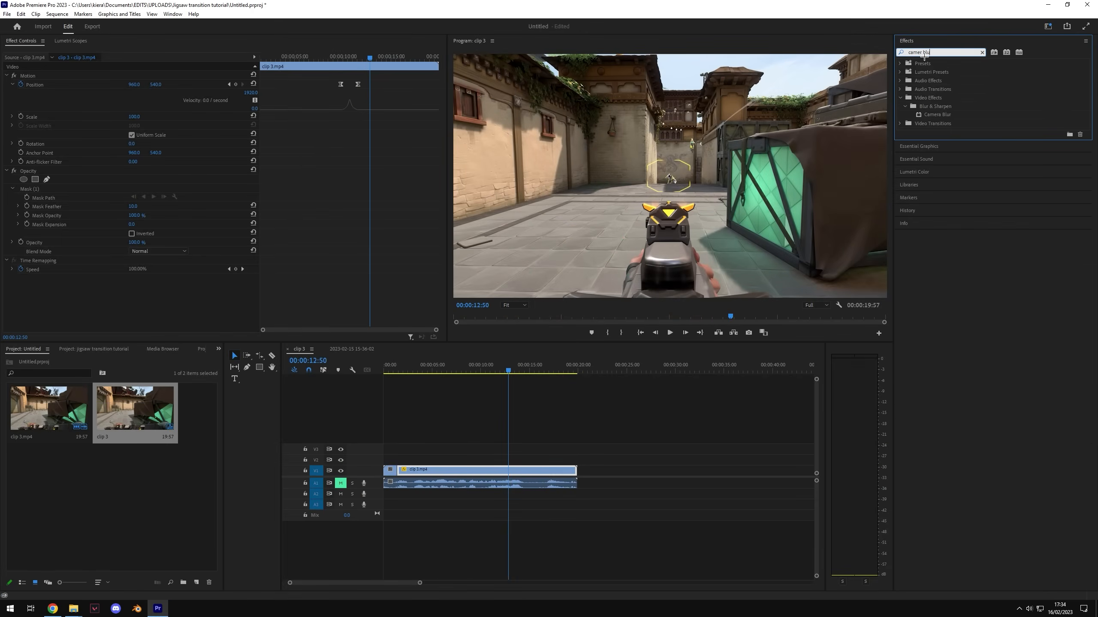
Step: Switch to Premiere Pro and apply the Camera Blur effect to the clip 3.mp4 clip
drag(937, 114, 203, 314)
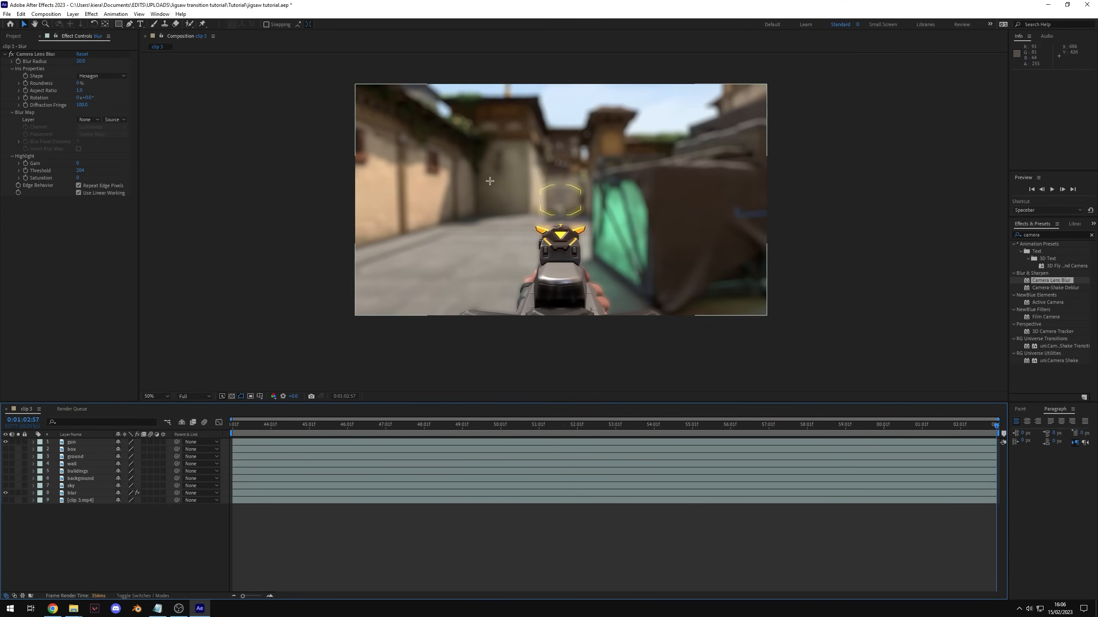
Step: Compare the frame with and without the blur layer behind the gun, in After Effects, leaving the blur layer visible
click(6, 493)
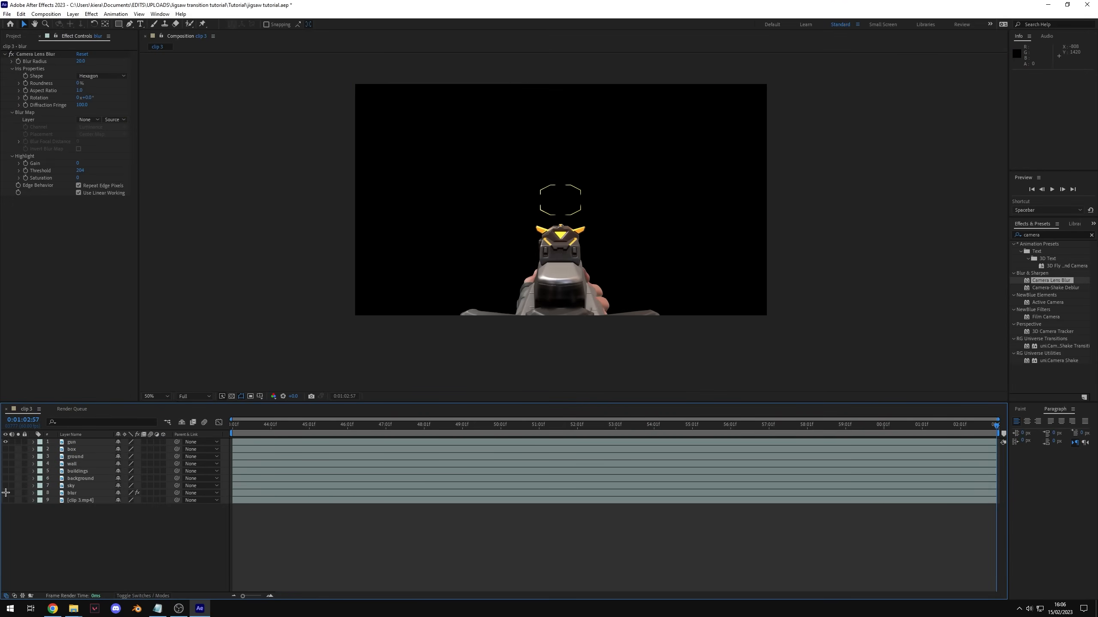
click(5, 493)
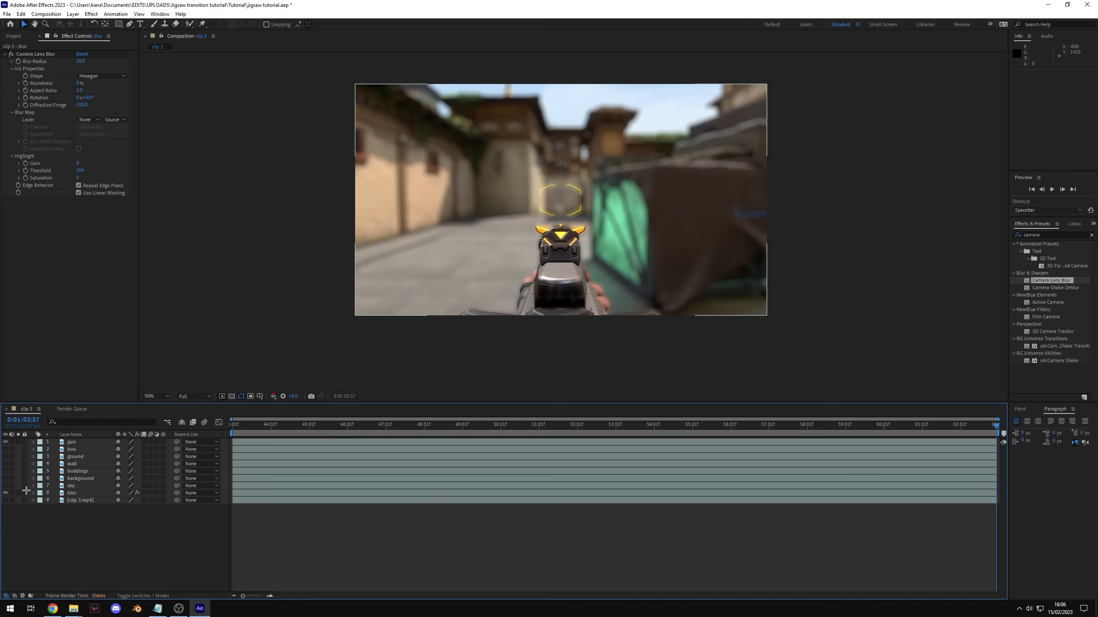
click(84, 493)
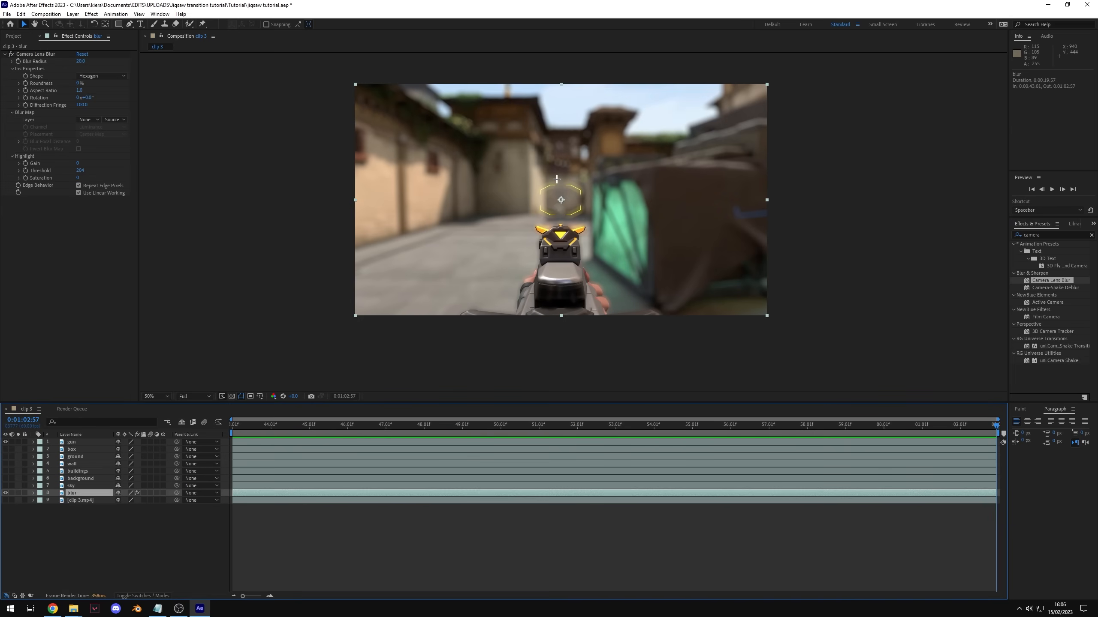
click(6, 492)
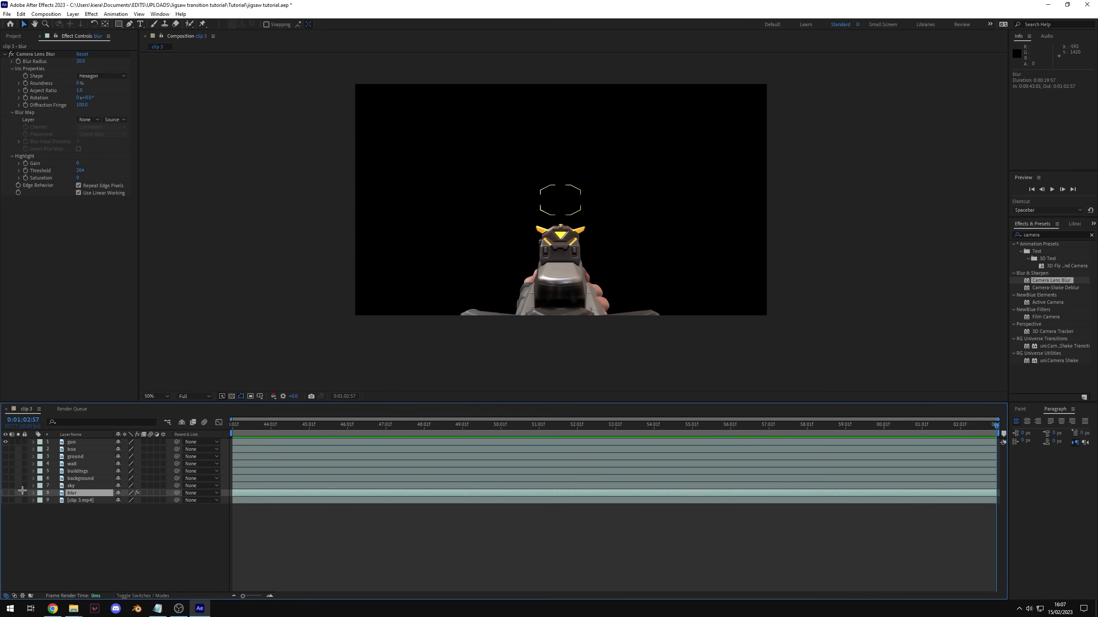
click(6, 492)
click(608, 336)
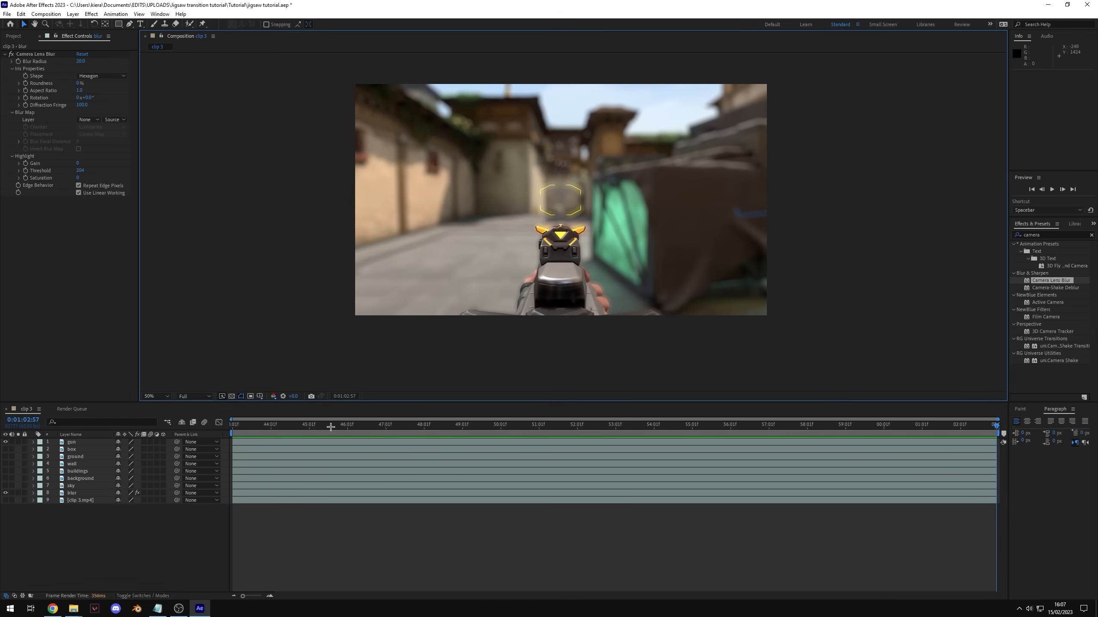
Step: Move the current time to 0:00:44:57 and reveal the gun layer's Position property
drag(304, 424, 679, 468)
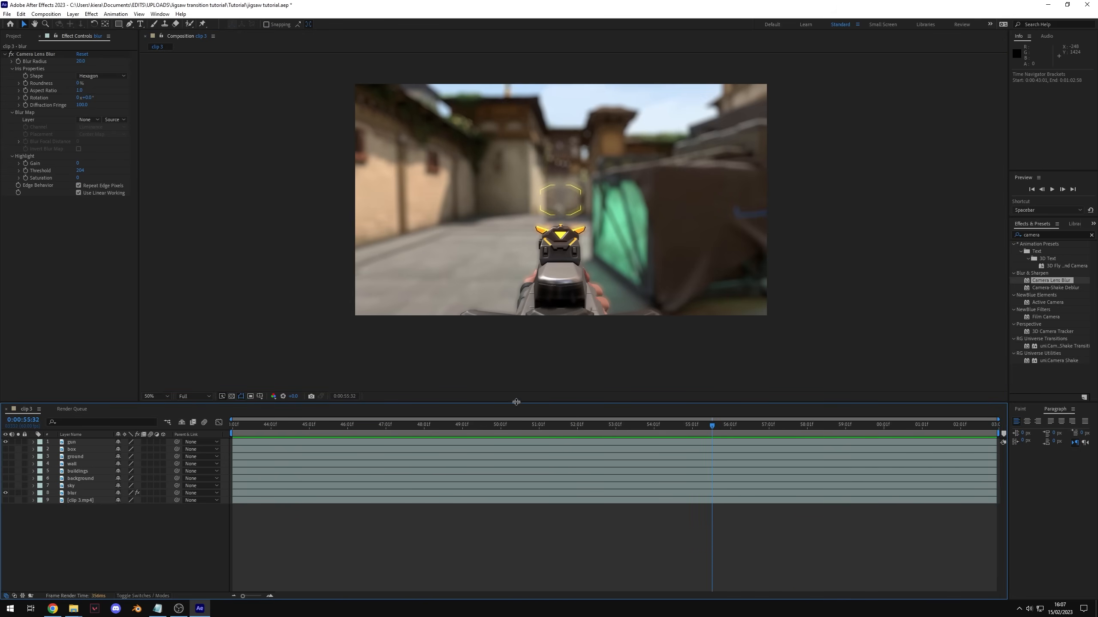
drag(323, 424, 306, 433)
click(370, 441)
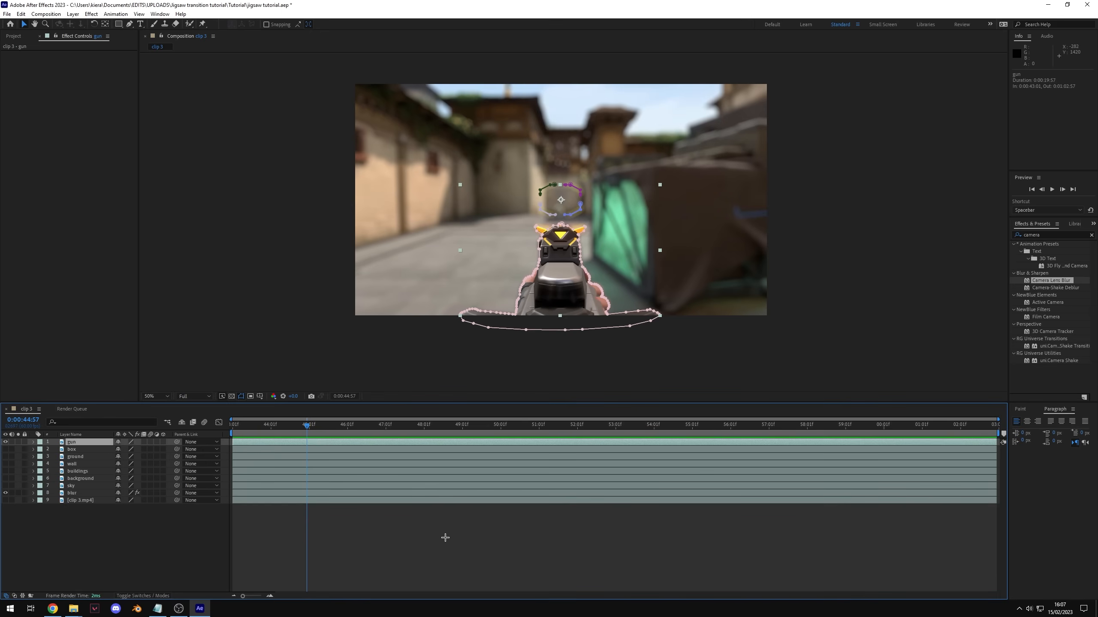
key(p)
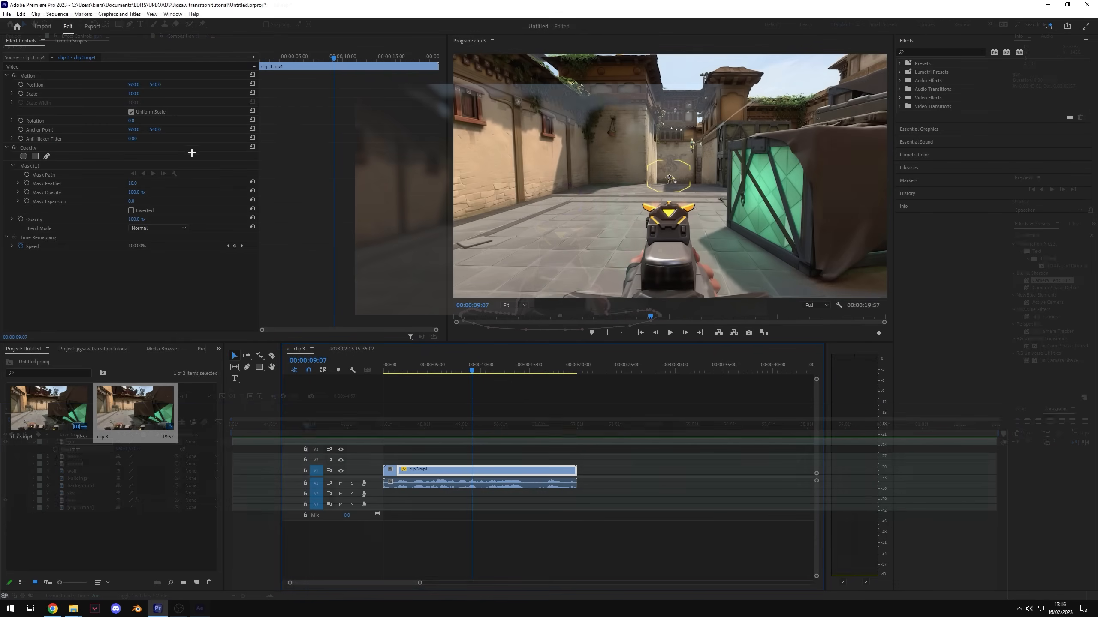
Step: Switch to Premiere Pro and expand the Position property of the clip 3.mp4 clip
click(11, 84)
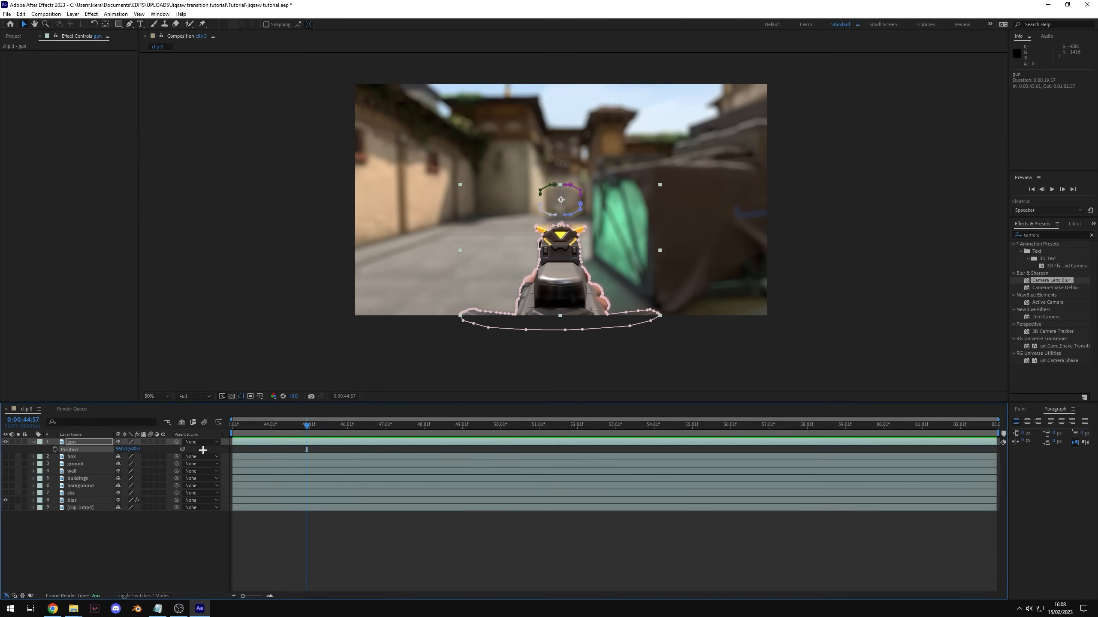
Step: Return to After Effects and add a Position keyframe to the gun layer at 0:00:45:25
drag(309, 425, 327, 444)
click(55, 449)
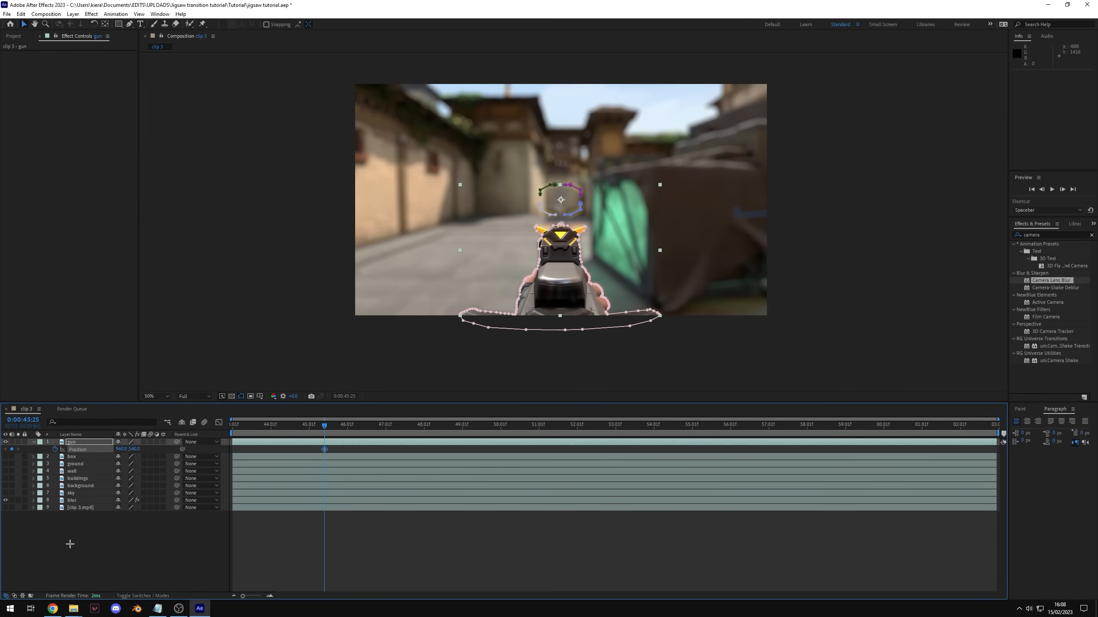
Step: Try moving the gun layer freely up and sideways in the frame, and undo the move
drag(562, 267, 573, 238)
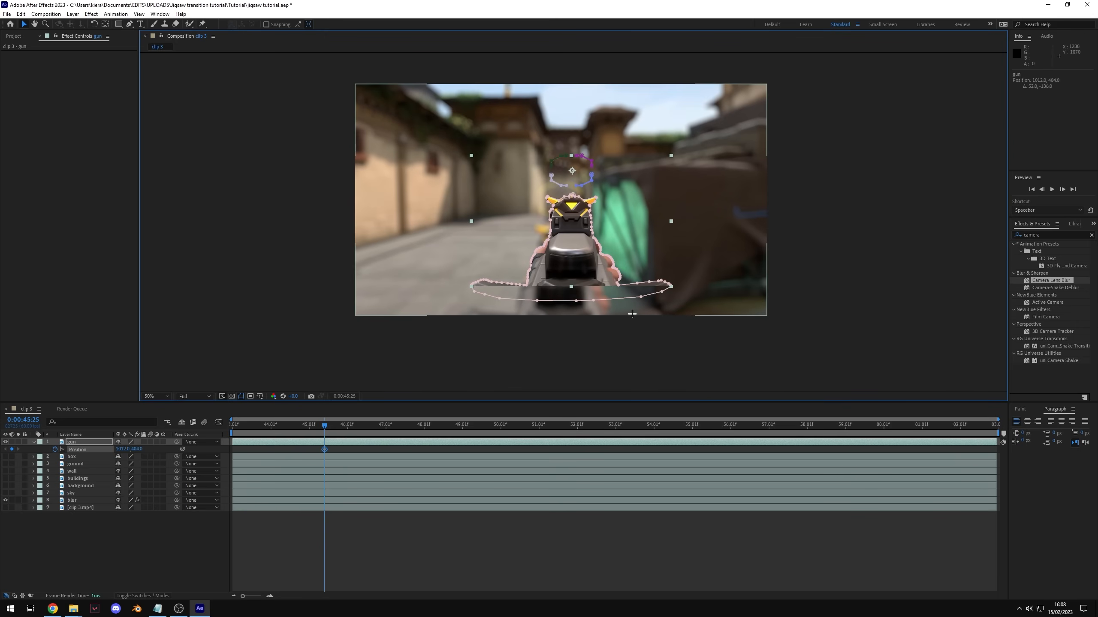
key(ctrl+z)
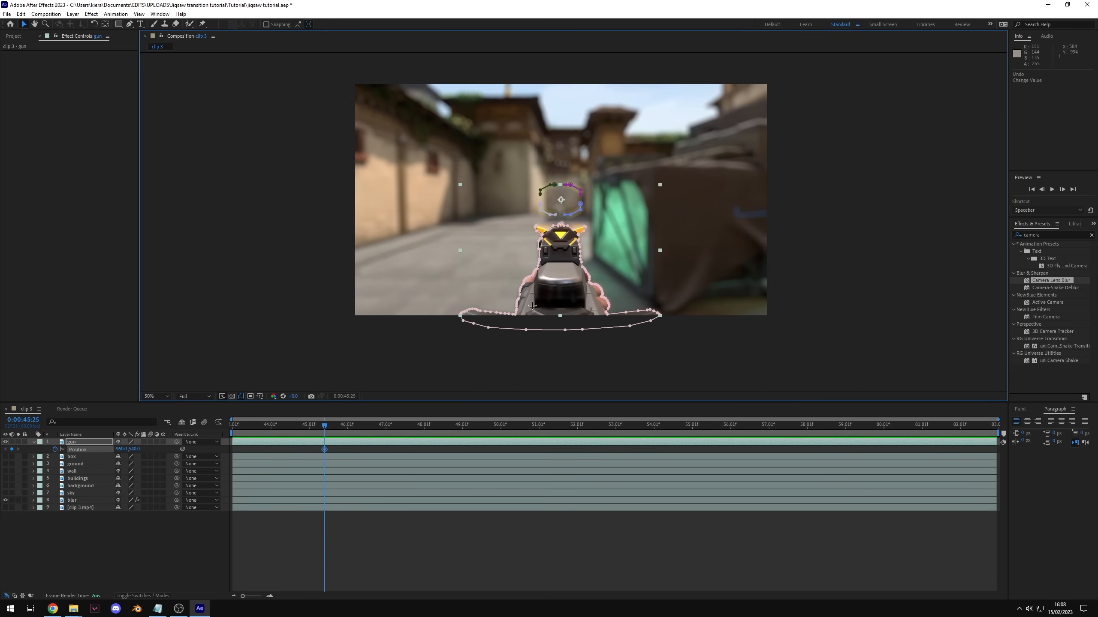
Step: Separate the gun's Position into X and Y dimensions and turn off keyframing for X Position
right_click(90, 448)
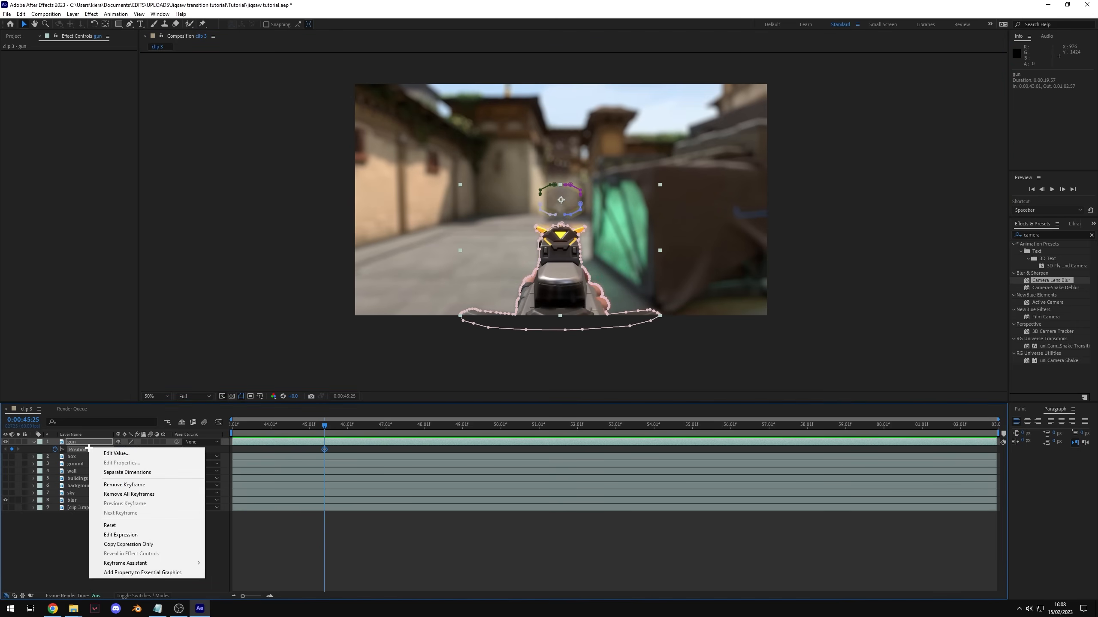
click(127, 472)
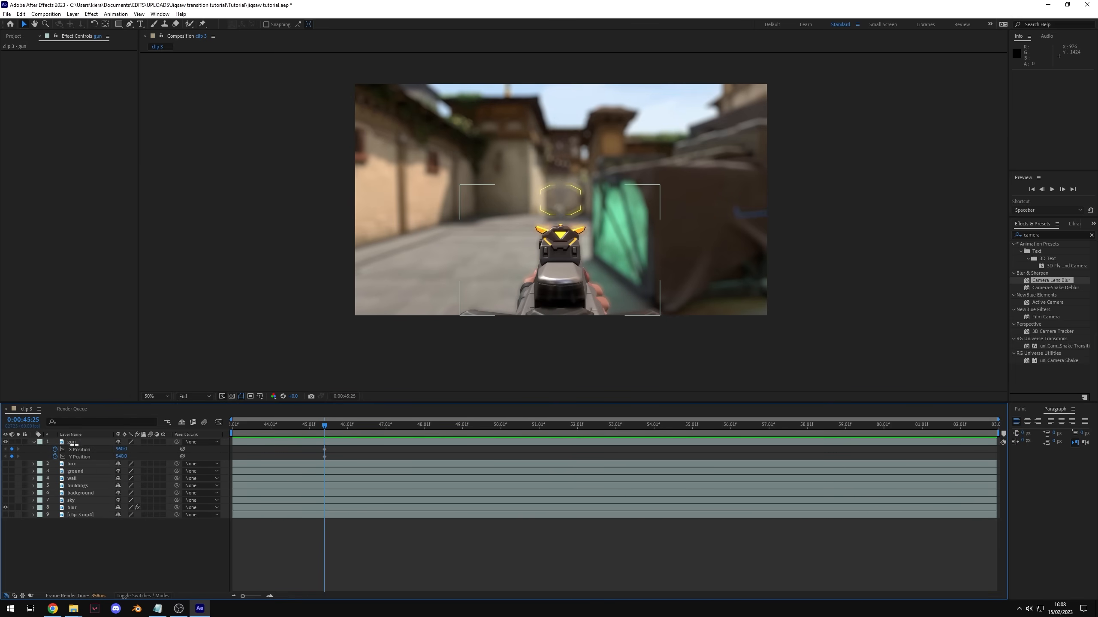
click(56, 450)
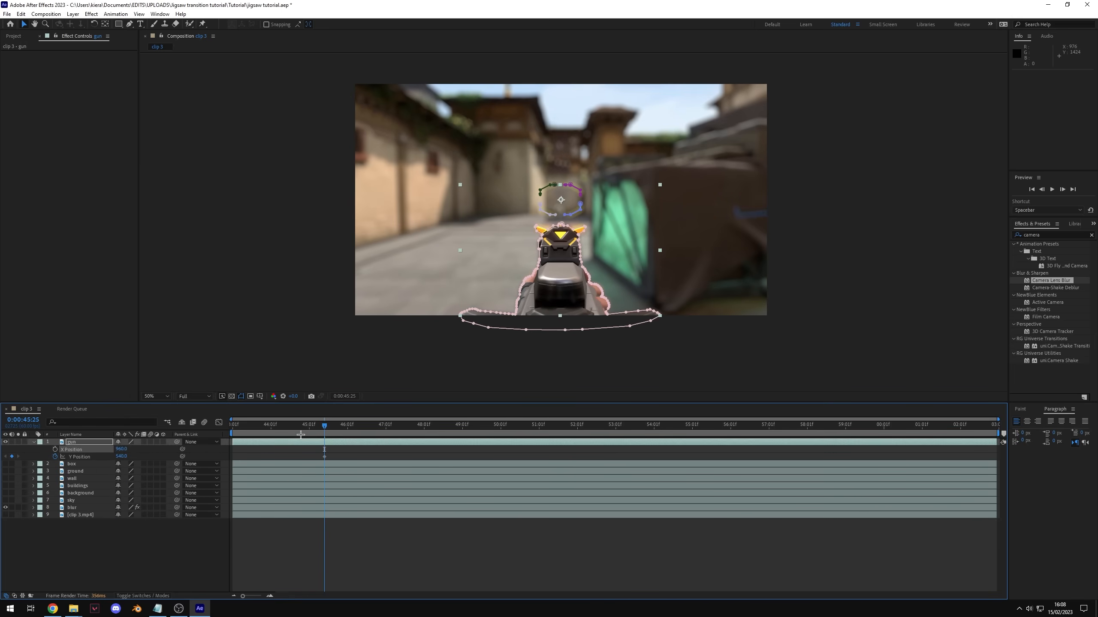
click(409, 561)
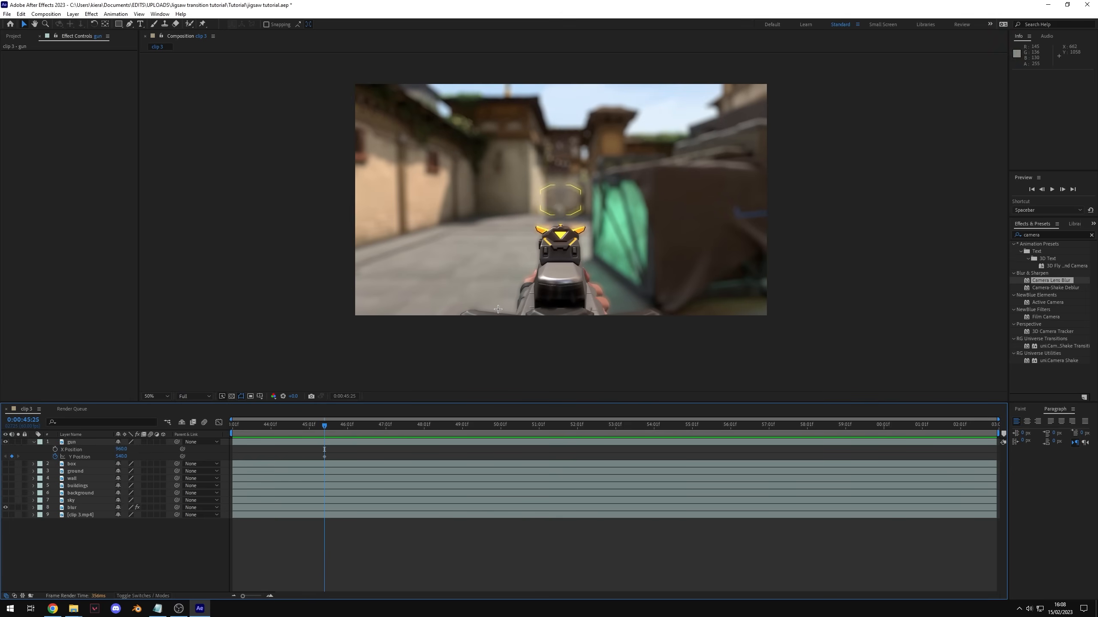
Step: Add a gun Y Position keyframe of about 1165 at 0:00:44:53, placing the gun below the frame
drag(324, 425, 305, 426)
click(125, 456)
drag(124, 456, 402, 466)
click(428, 563)
key(equal)
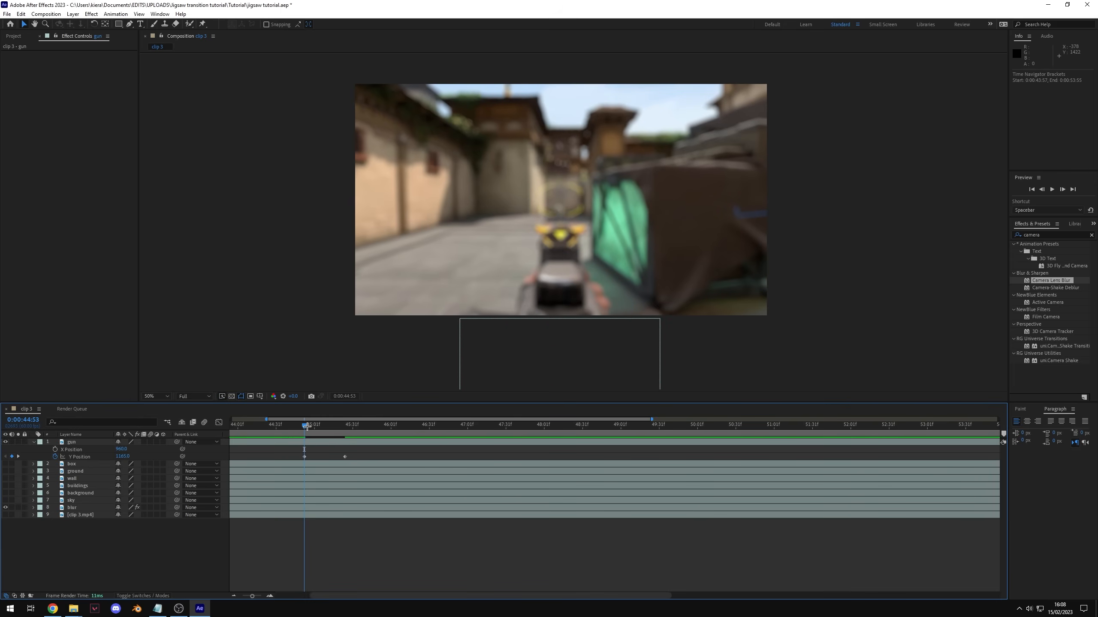
Step: Add a bounce keyframe at 0:00:45:27 with the gun's Y Position at about 565
drag(306, 427, 346, 427)
scroll(394, 579, up, 2)
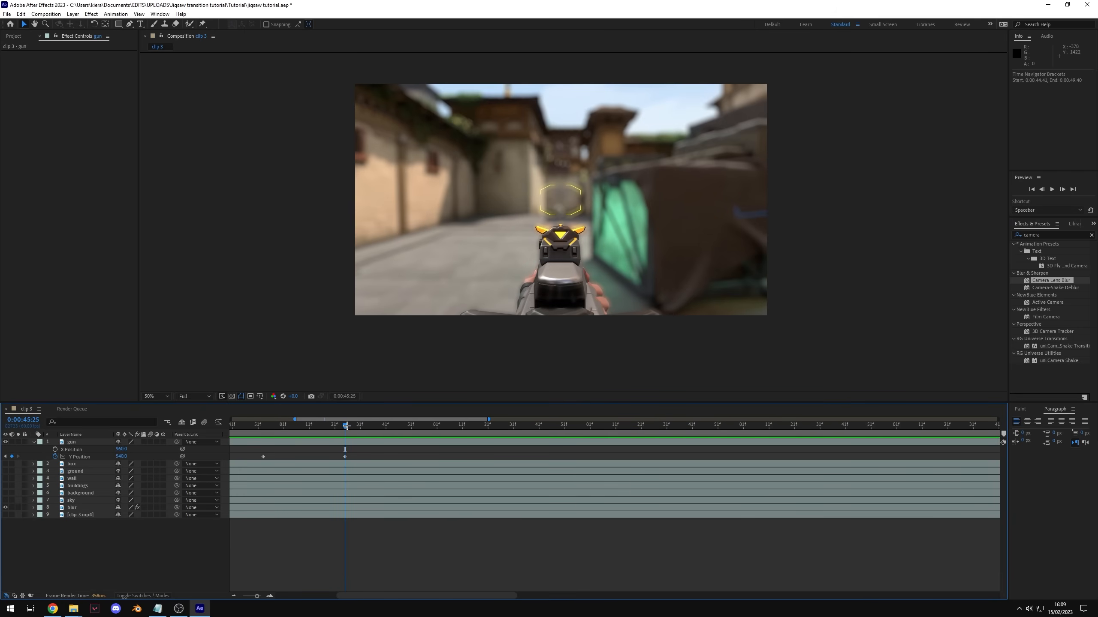
drag(347, 425, 350, 425)
drag(122, 456, 138, 456)
click(368, 499)
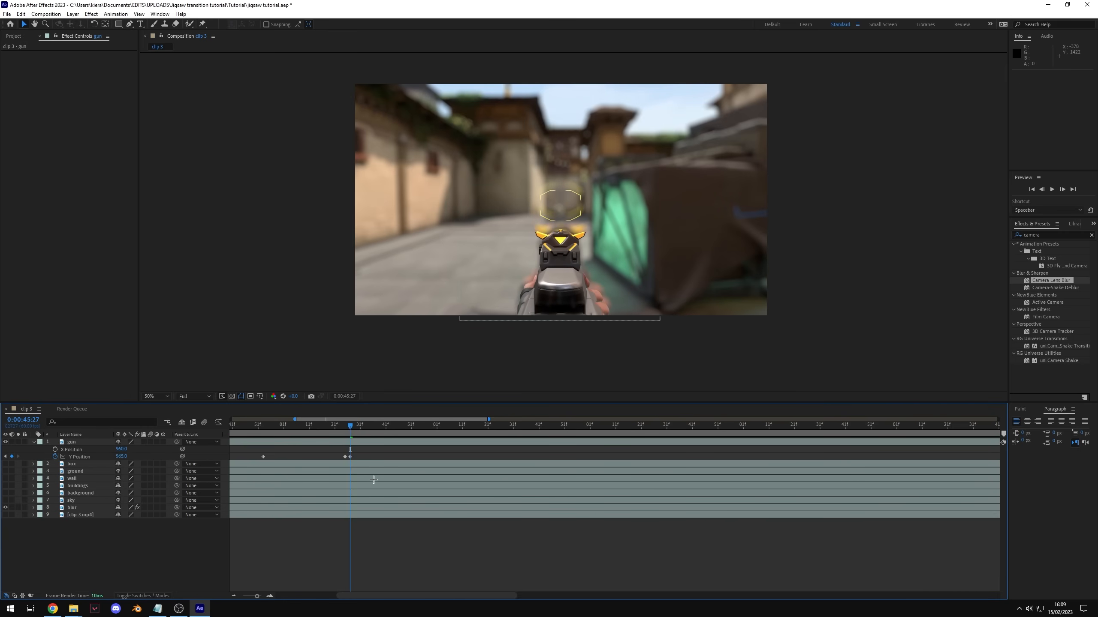
Step: Copy the gun's Y Position keyframe from 0:00:45:25 to 0:00:45:29
drag(350, 425, 355, 425)
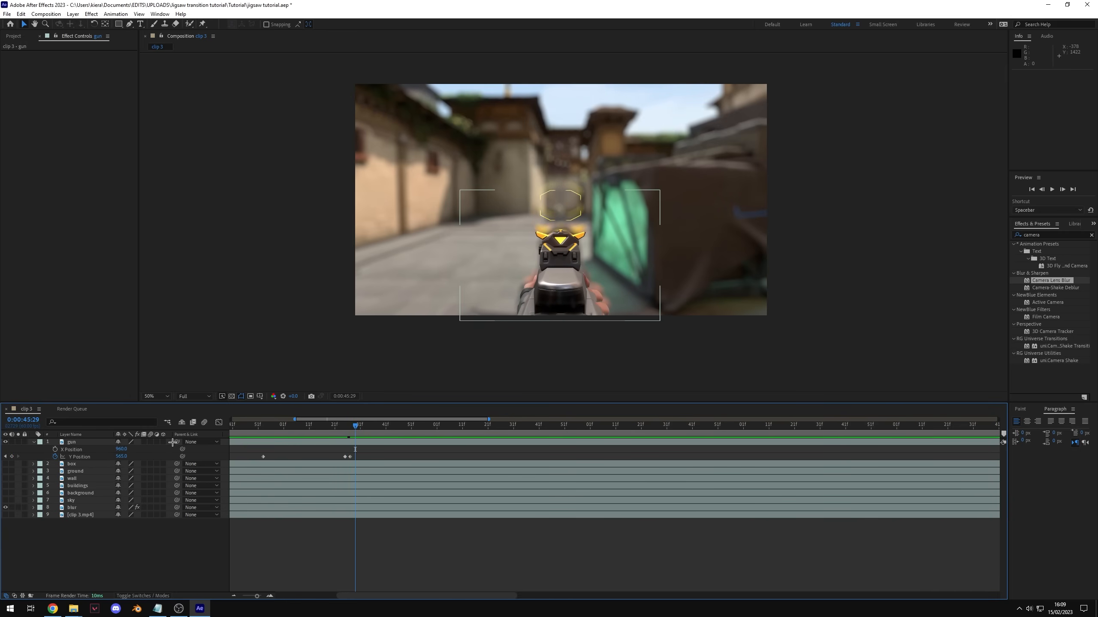
click(345, 456)
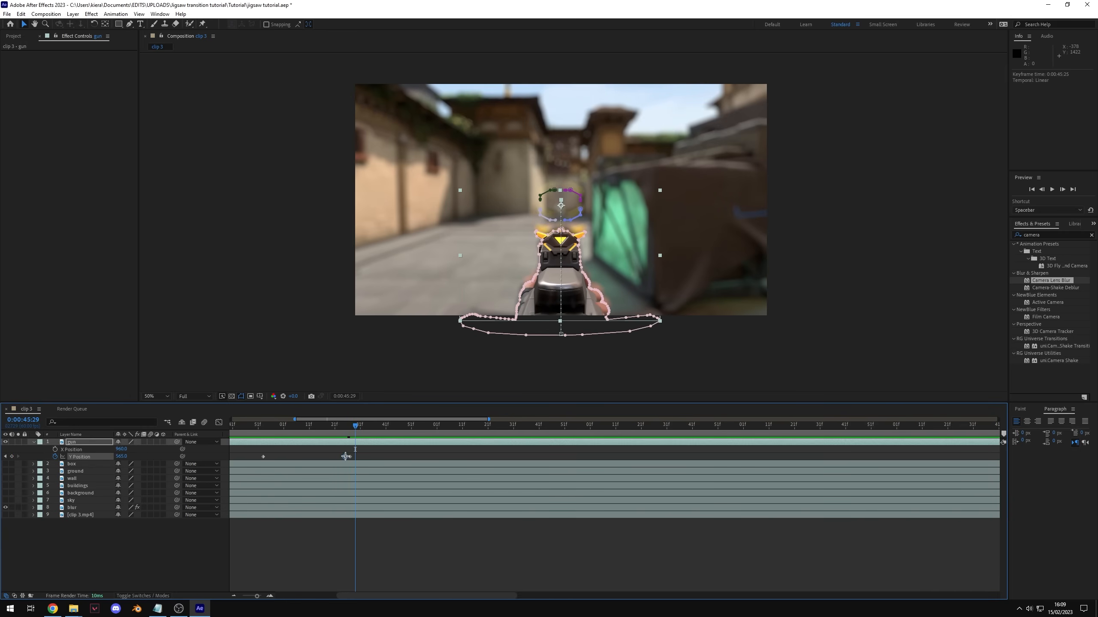
key(ctrl+c)
key(ctrl+v)
Step: Slightly lower the gun's Y Position value at the 0:00:45:27 bounce keyframe
mouse_move(358, 428)
mouse_down()
mouse_move(319, 428)
mouse_move(362, 429)
mouse_move(350, 428)
mouse_up()
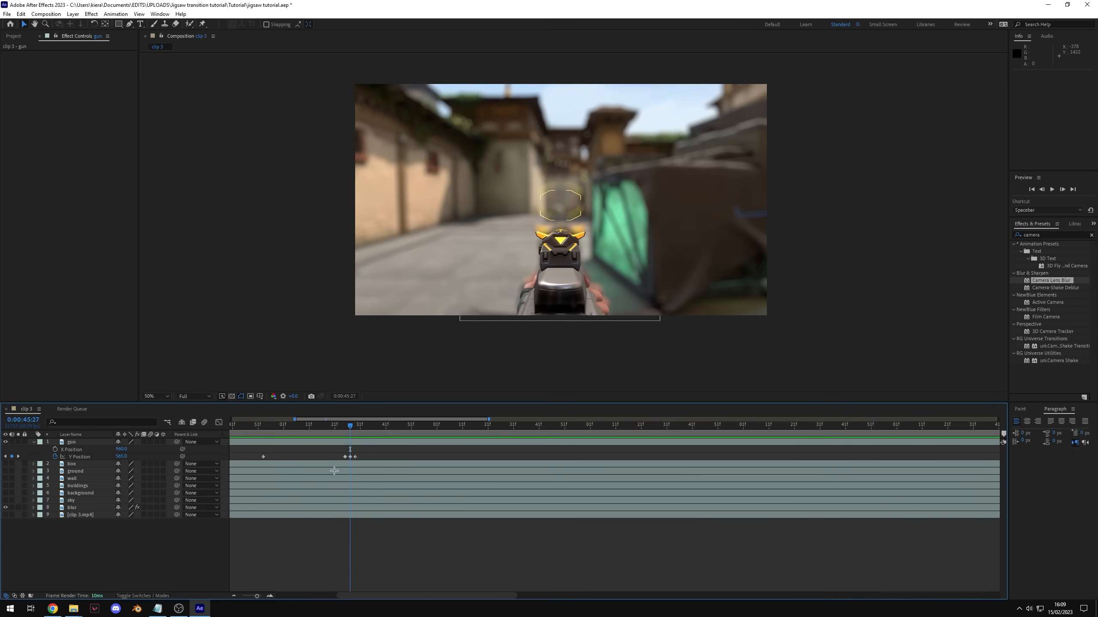
click(350, 457)
drag(121, 457, 113, 457)
click(367, 568)
Step: Delete the gun's extra Y Position keyframes after 0:00:45:25, keeping only the start and end of the rise
mouse_move(349, 427)
mouse_down()
mouse_move(276, 436)
mouse_move(373, 439)
mouse_move(344, 441)
mouse_move(397, 451)
mouse_move(371, 462)
mouse_up()
click(397, 456)
key(Delete)
click(390, 457)
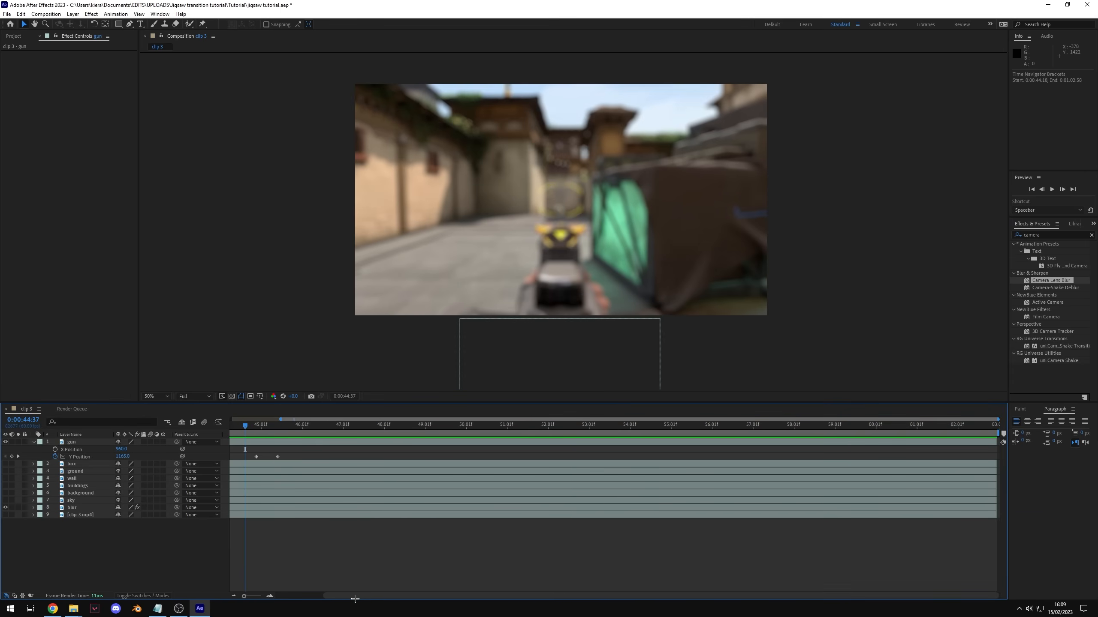
scroll(352, 518, left, 3)
key(=)
scroll(350, 473, left, 2)
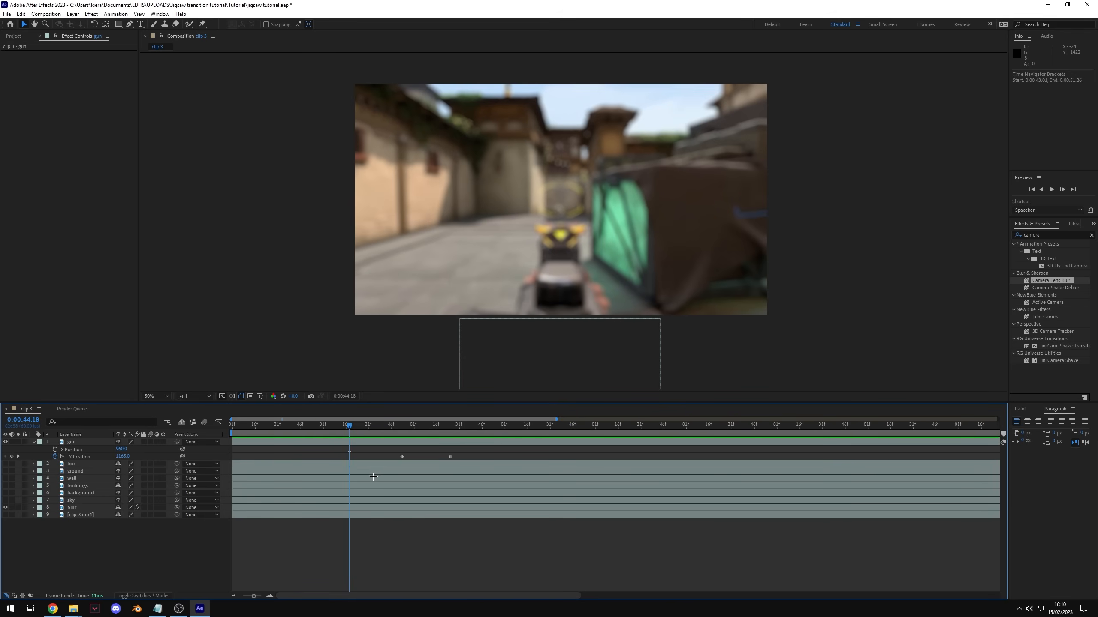
Step: Set the work area from 0:00:44:18 to 0:00:46:07 around the gun's rise and preview it
key(b)
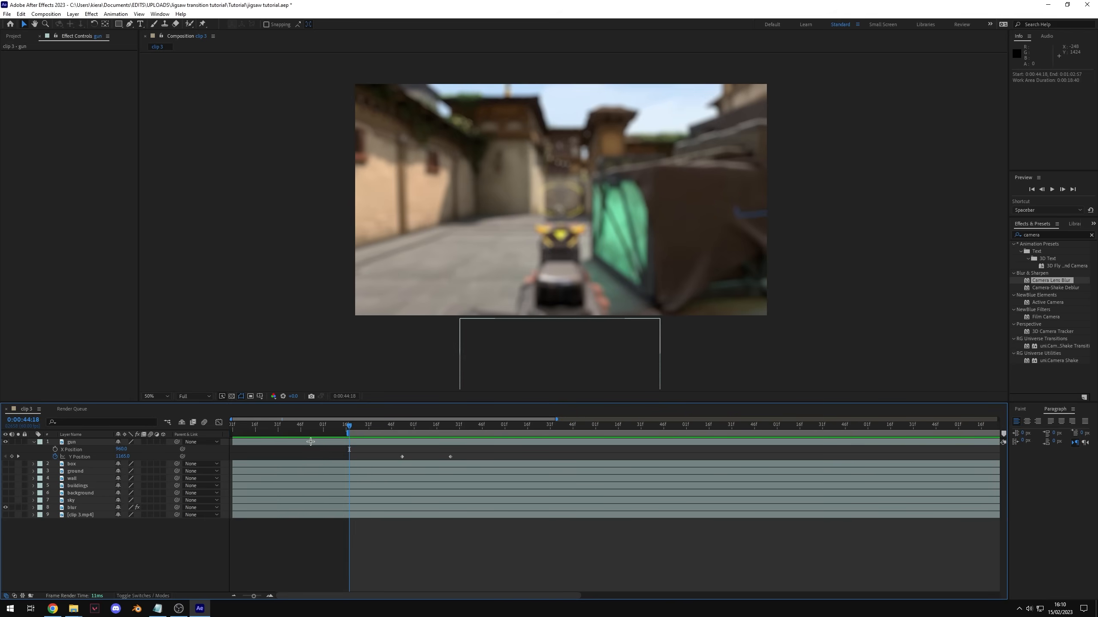
drag(461, 426, 483, 458)
key(n)
click(385, 427)
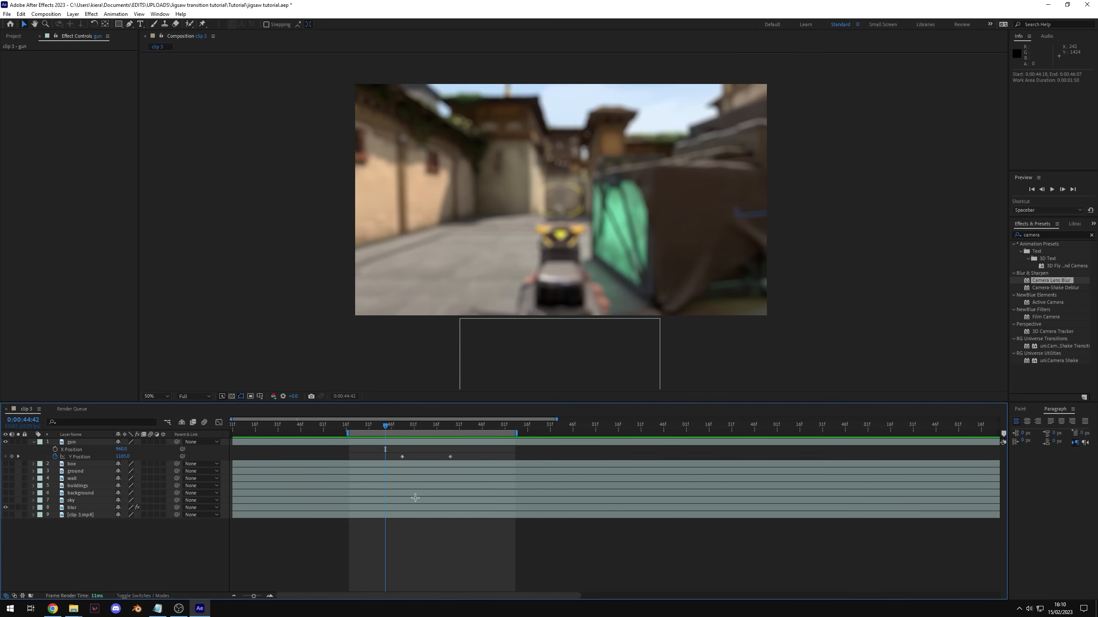
click(353, 426)
key(space)
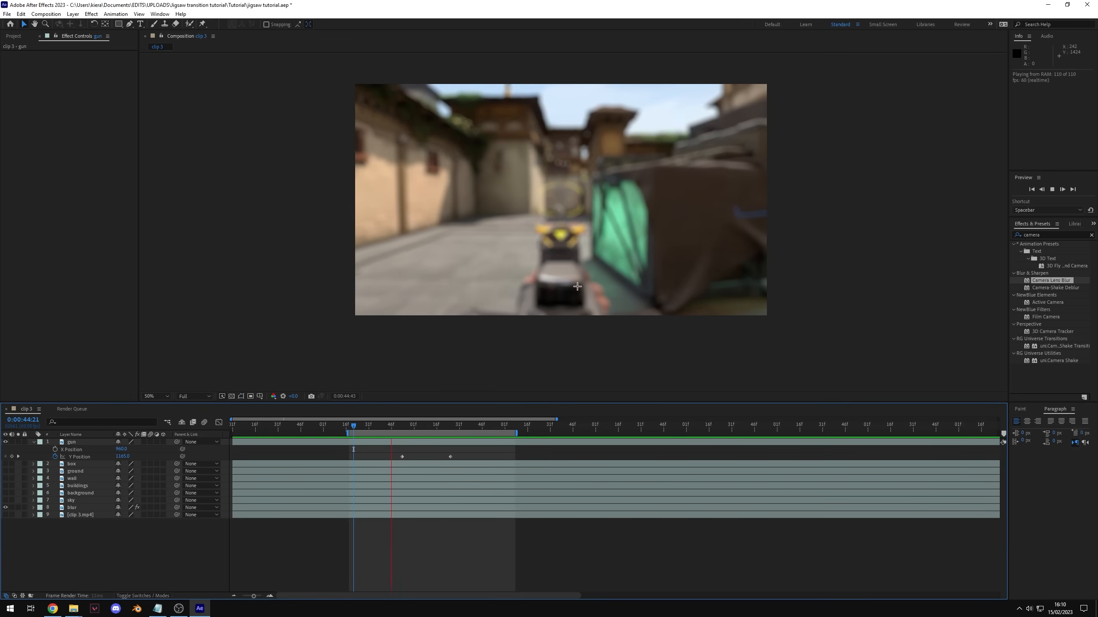
Step: Shift the gun's first Y Position keyframe closer to the second for a faster rise, and preview the result
key(space)
drag(402, 456, 422, 457)
click(392, 426)
key(space)
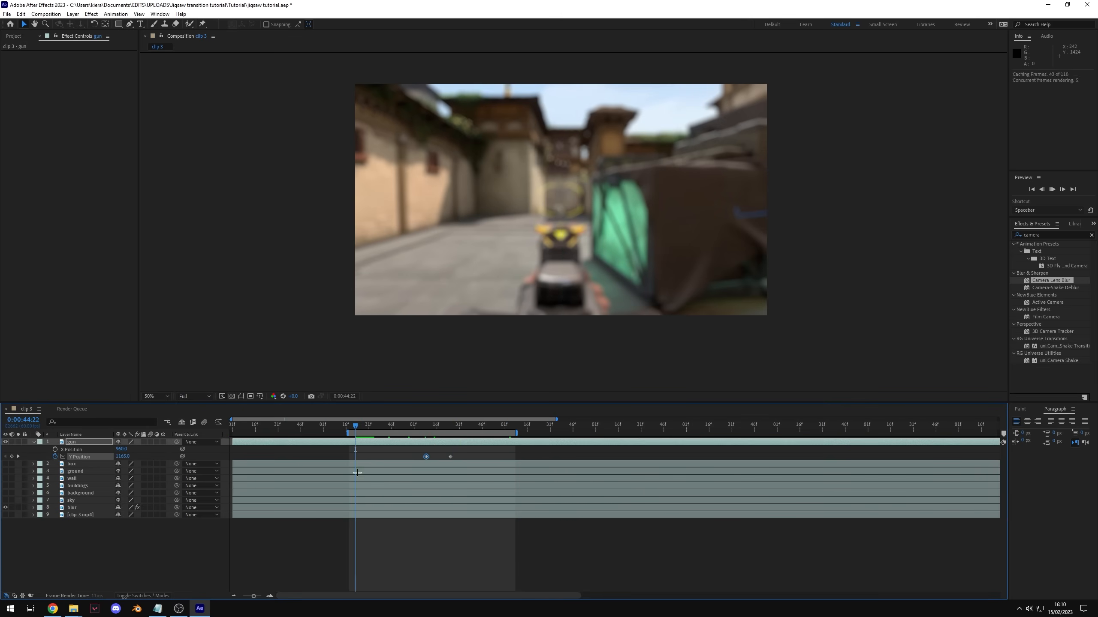
click(423, 587)
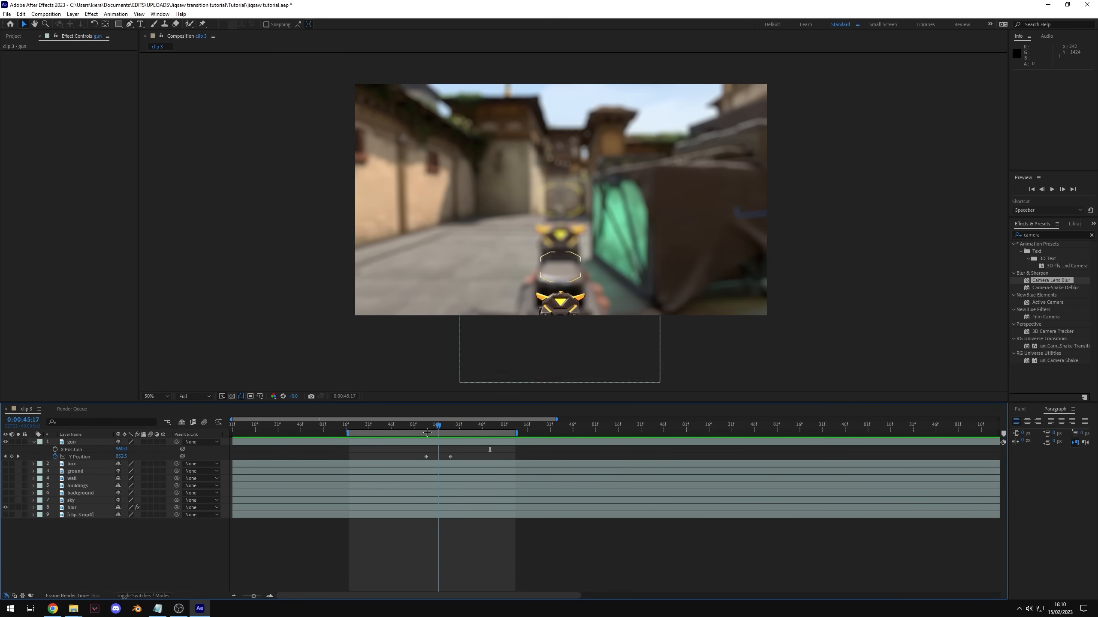
Step: Apply Easy Ease to both of the gun's Y Position keyframes and open their curve in the Graph Editor
drag(429, 434, 396, 462)
key(F9)
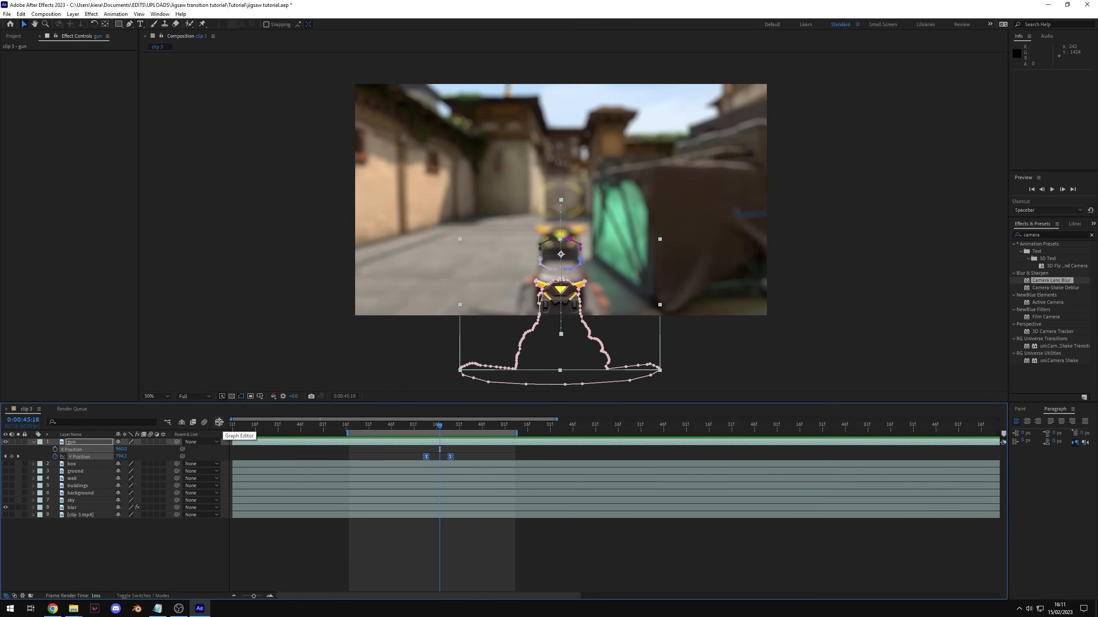
click(218, 422)
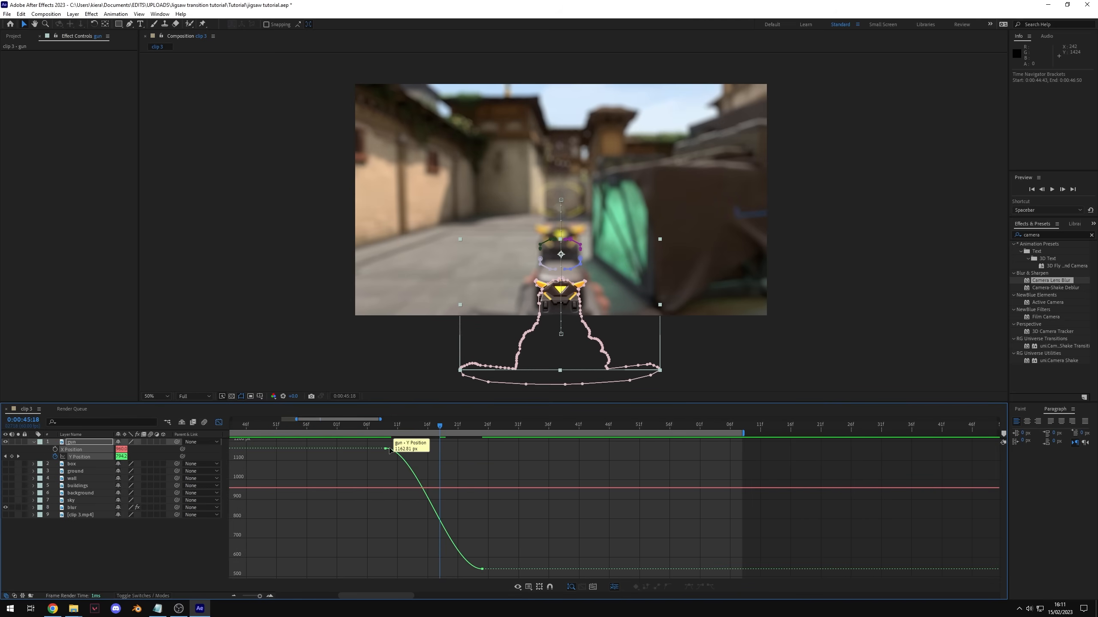
Step: Display the speed graph of the gun's position keyframes and return to the value graph
right_click(476, 470)
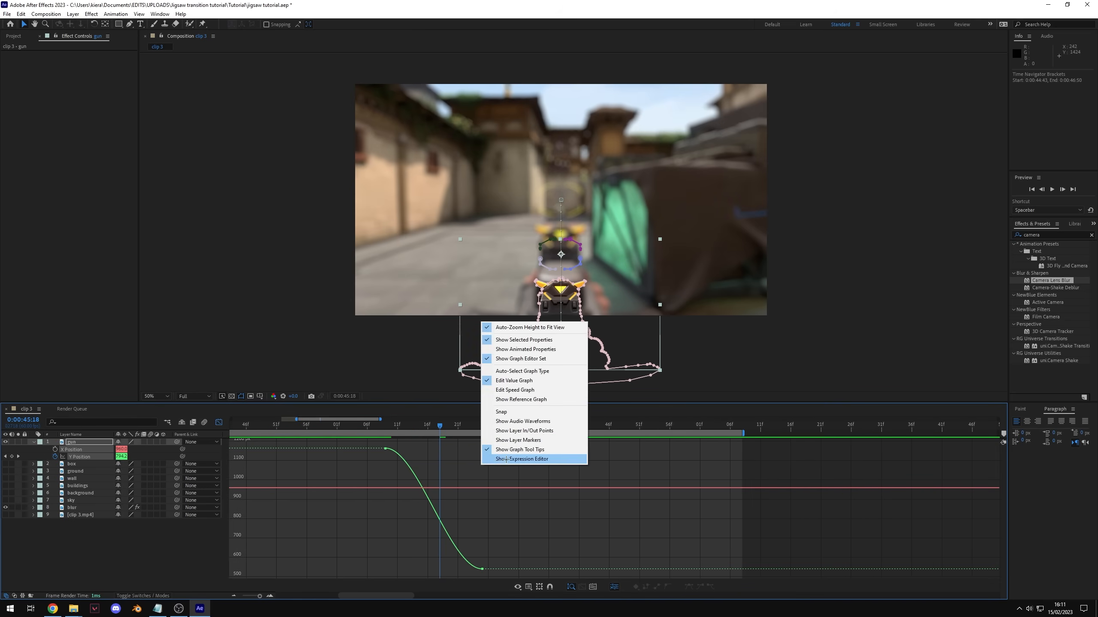
click(514, 389)
right_click(523, 486)
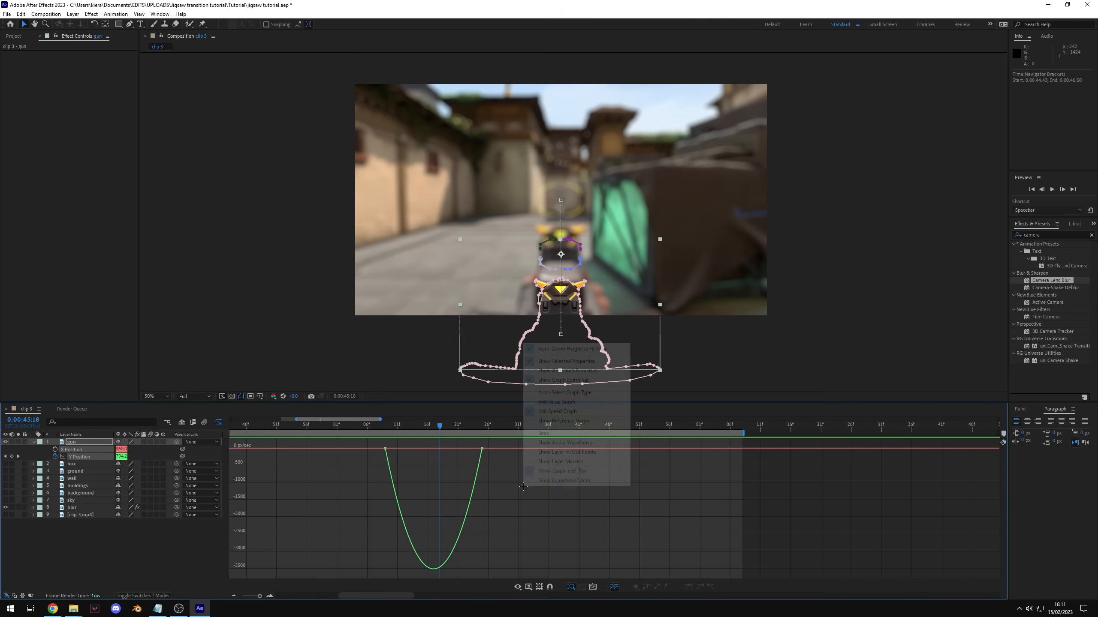
click(556, 401)
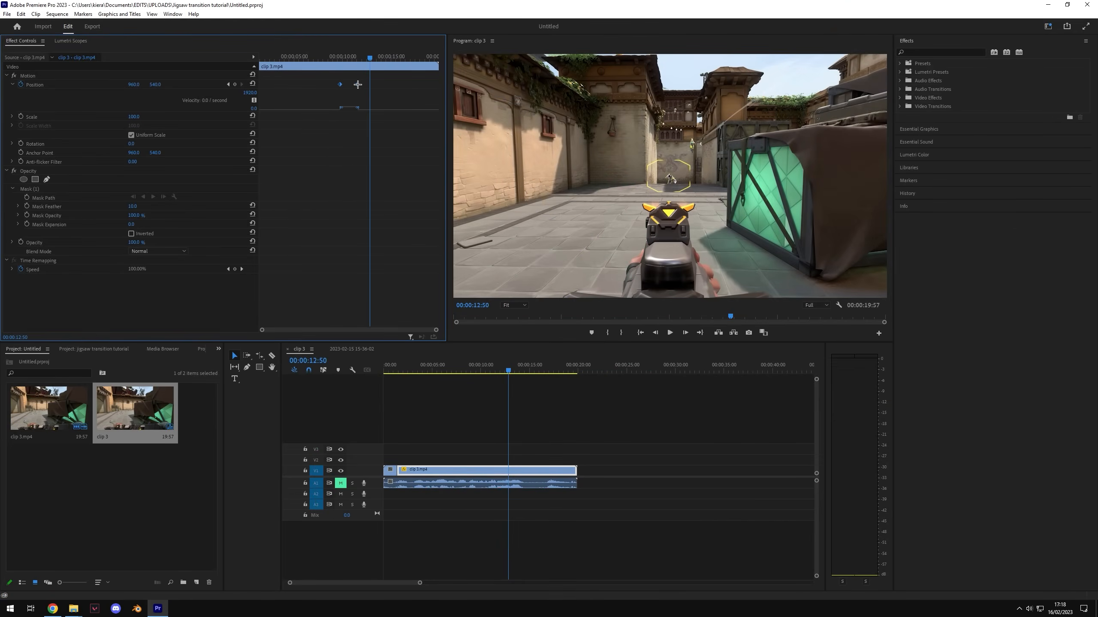
Step: In Premiere Pro, change the temporal interpolation of the clip's second Position keyframe
right_click(358, 85)
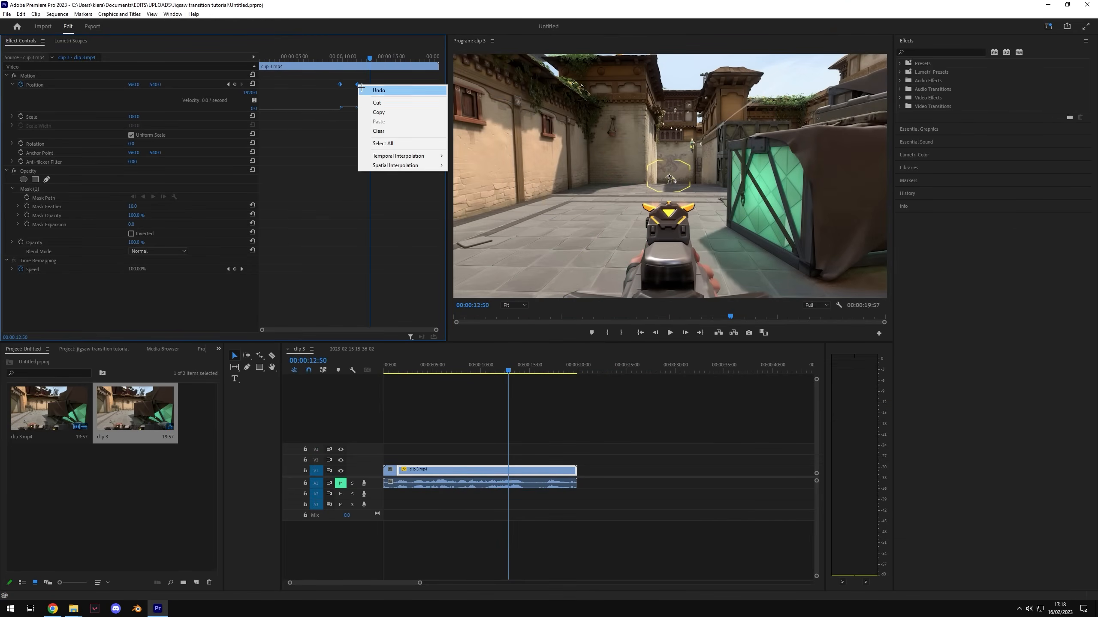
mouse_move(411, 156)
click(485, 165)
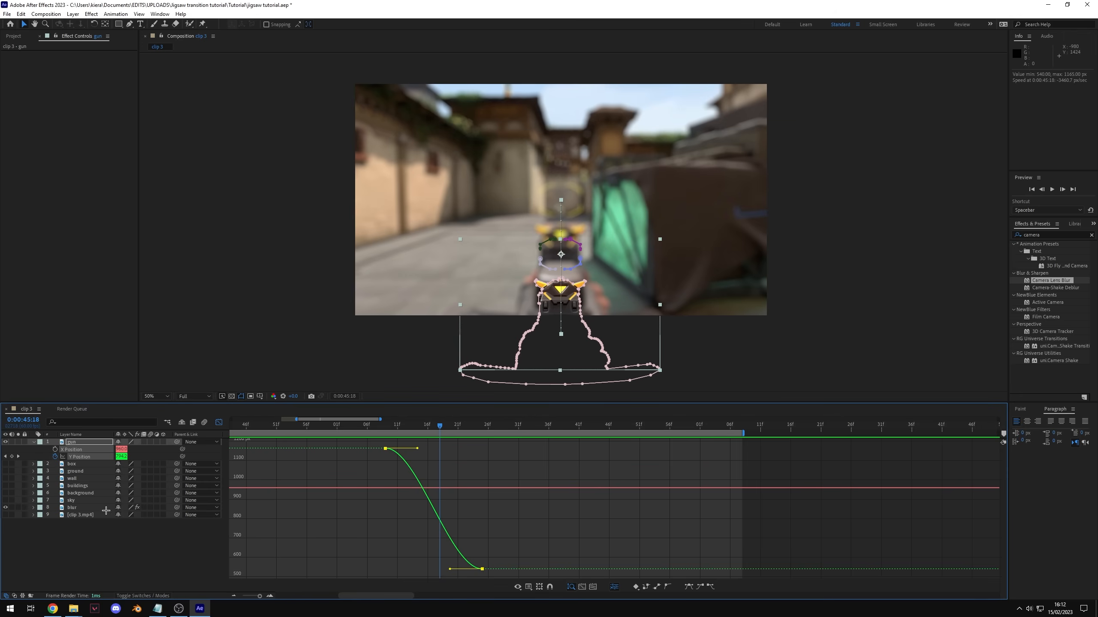
Step: In After Effects, lengthen both easing handles of the gun's Y Position curve into a steeper S-shape and preview the rise
alt+scroll(477, 523, up, 2)
alt+scroll(472, 533, down, 2)
drag(531, 450, 561, 449)
drag(562, 570, 530, 569)
click(492, 456)
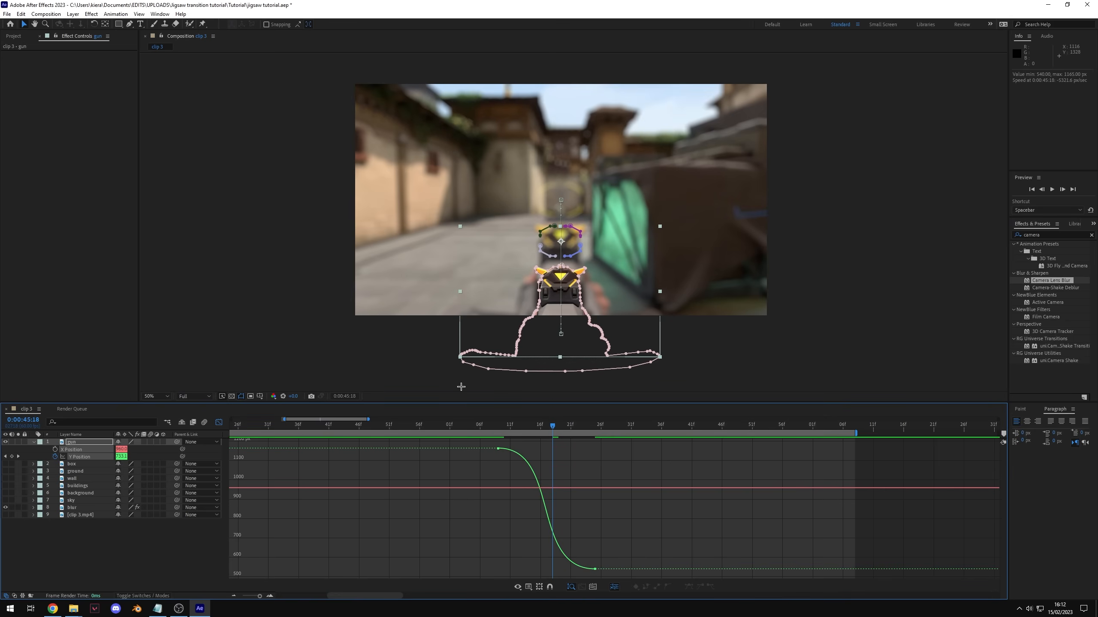
key(space)
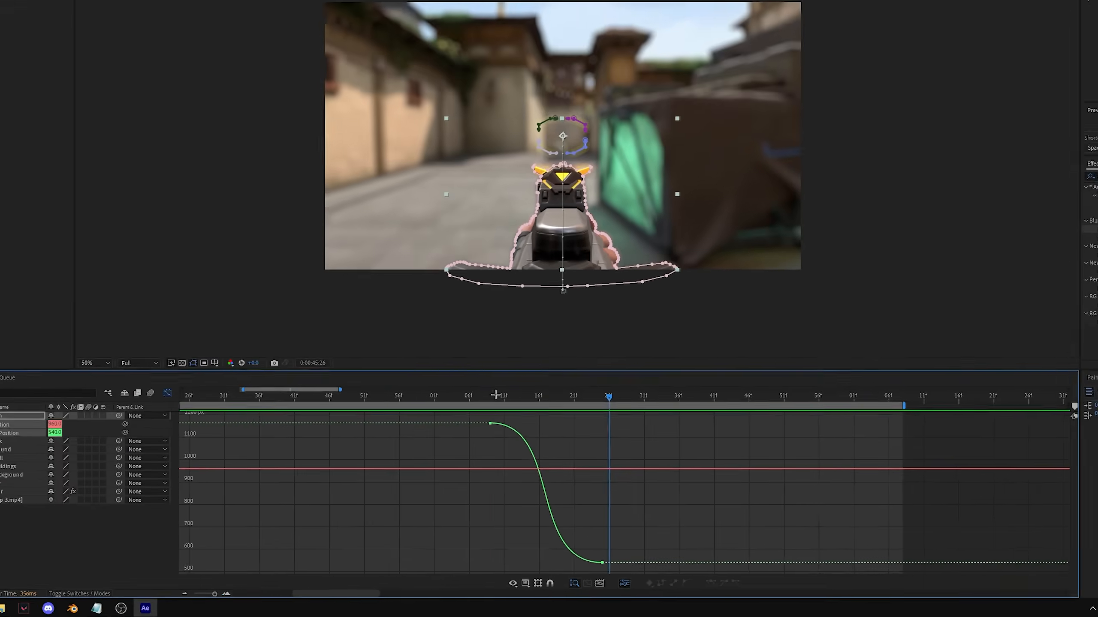
drag(496, 395, 601, 438)
key(minus)
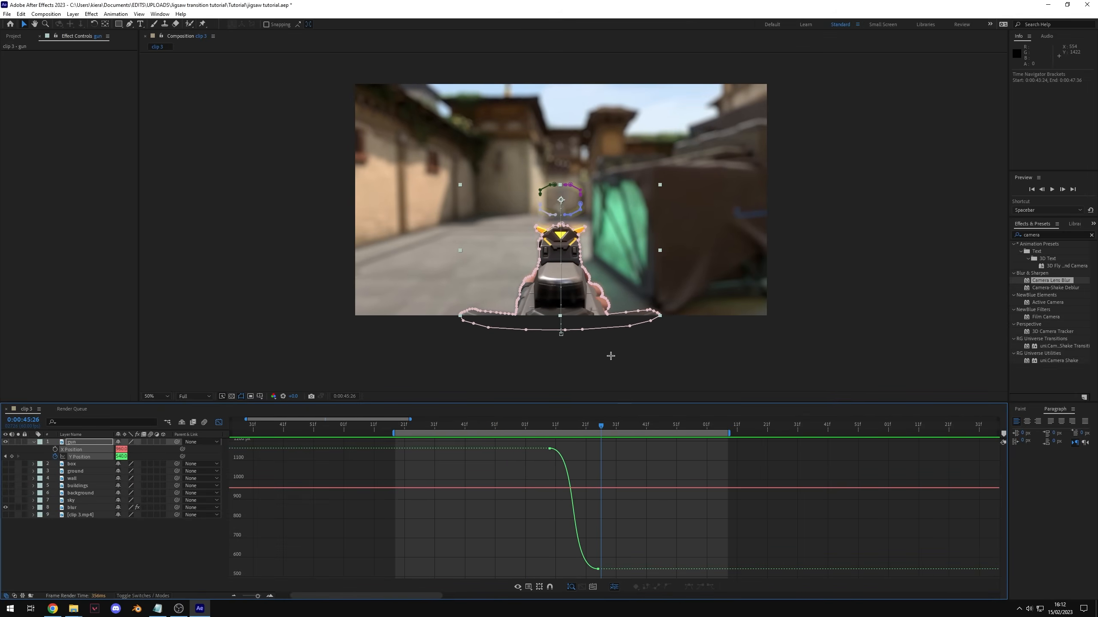
click(402, 424)
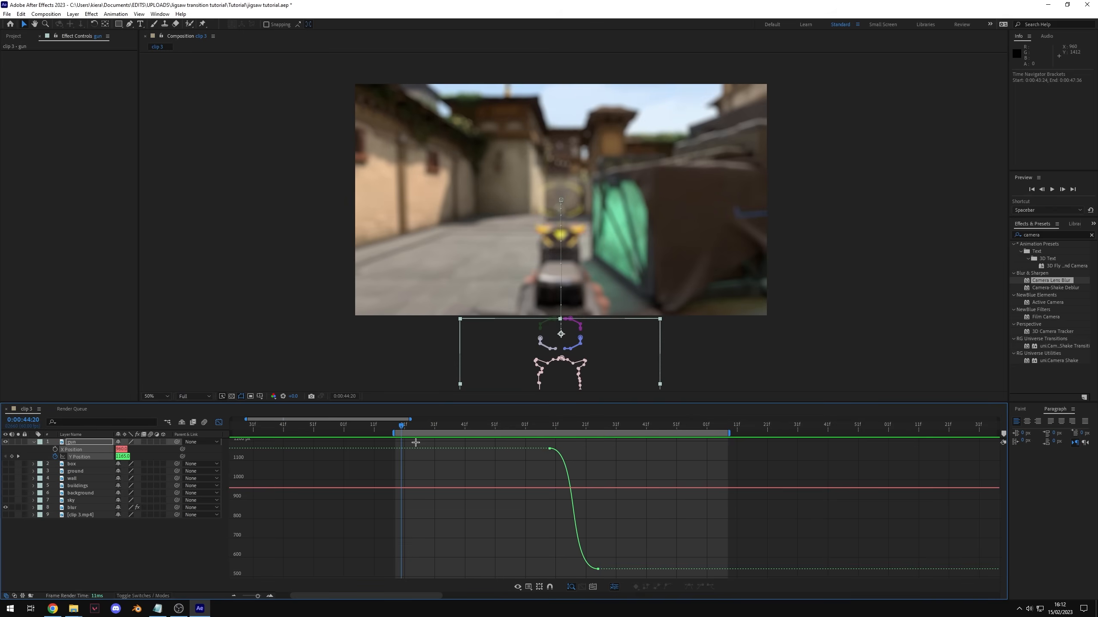
key(space)
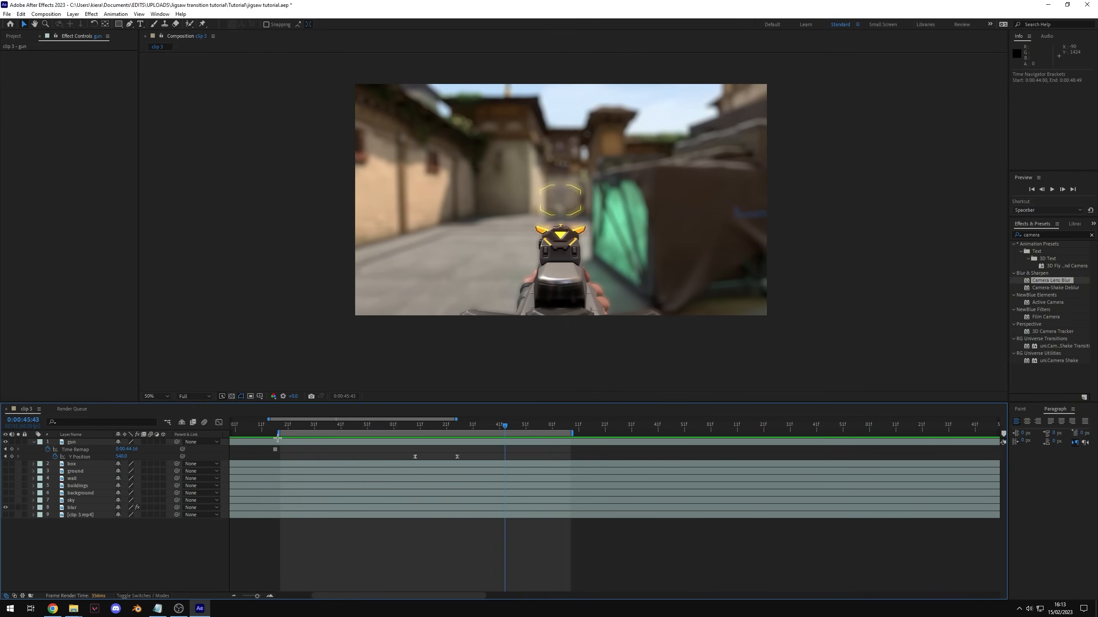
Step: Move the work area to 0:00:45:31–0:00:47:06 and separate the box layer's Position into X and Y dimensions
drag(278, 433, 472, 433)
drag(574, 432, 728, 432)
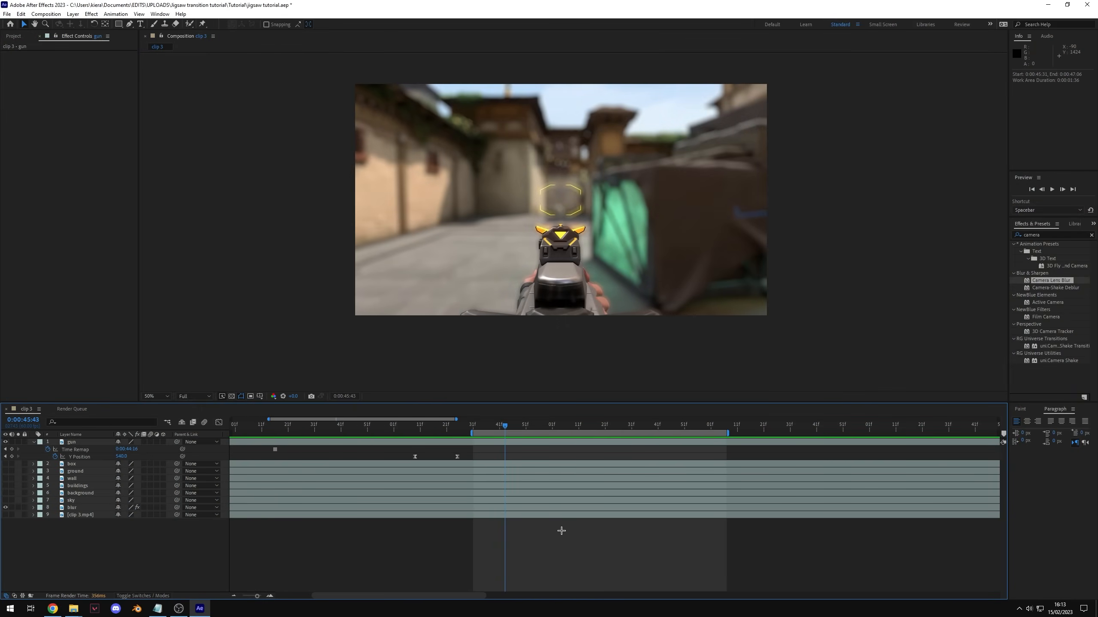
click(535, 463)
key(p)
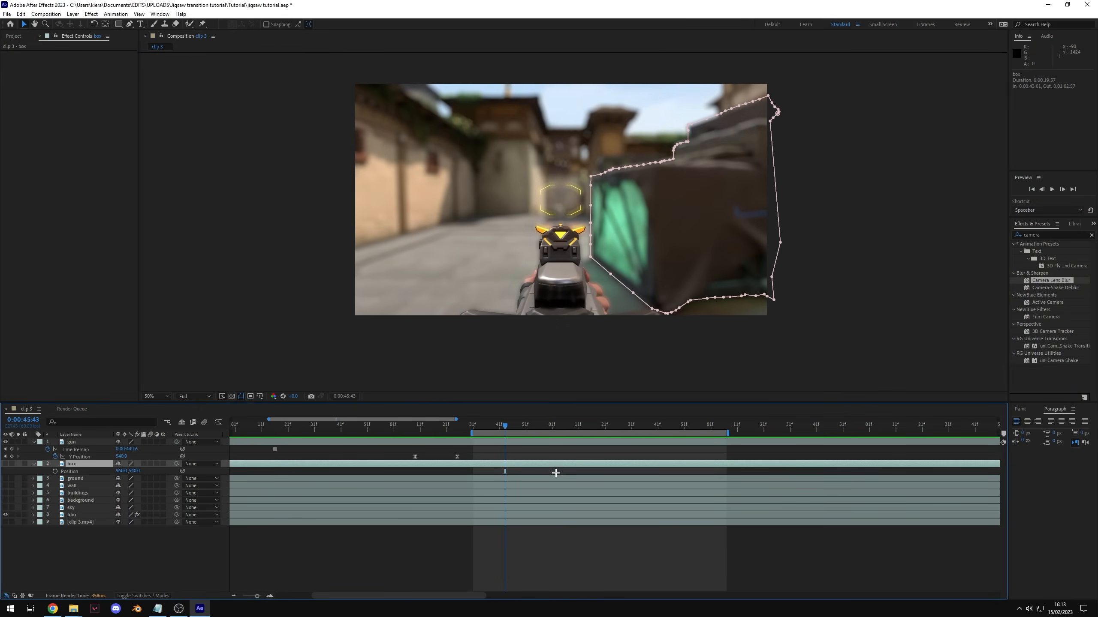
right_click(81, 471)
click(117, 366)
click(110, 565)
Step: Keyframe the box's X Position at 0:00:45:55, offset it to about 1801 at 0:00:45:47, and preview the slide-in
click(60, 472)
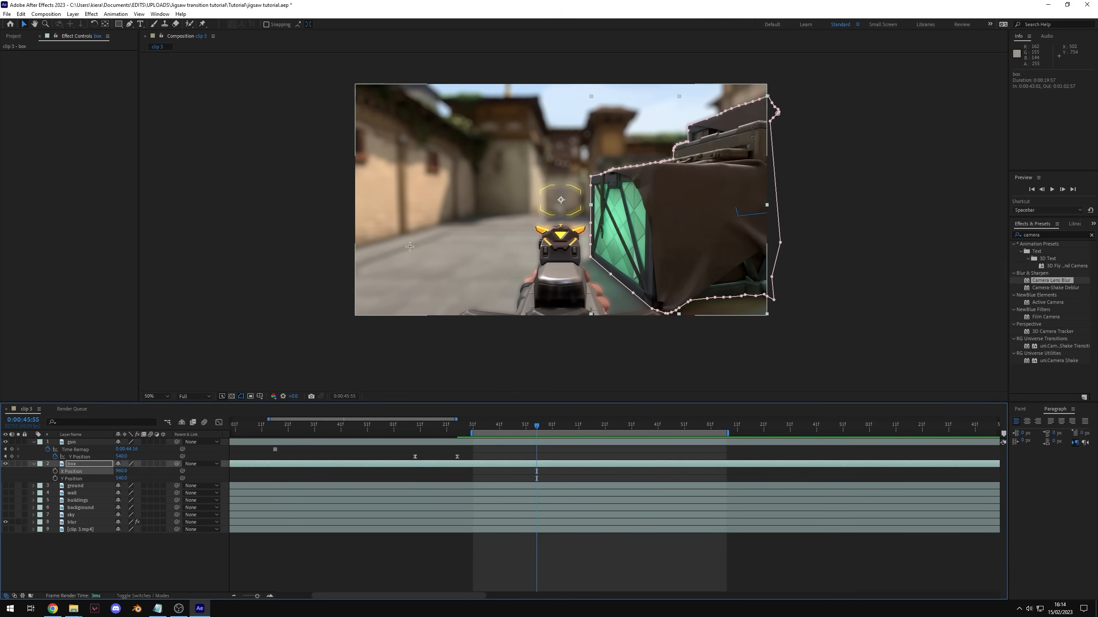
key(alt+shift+p)
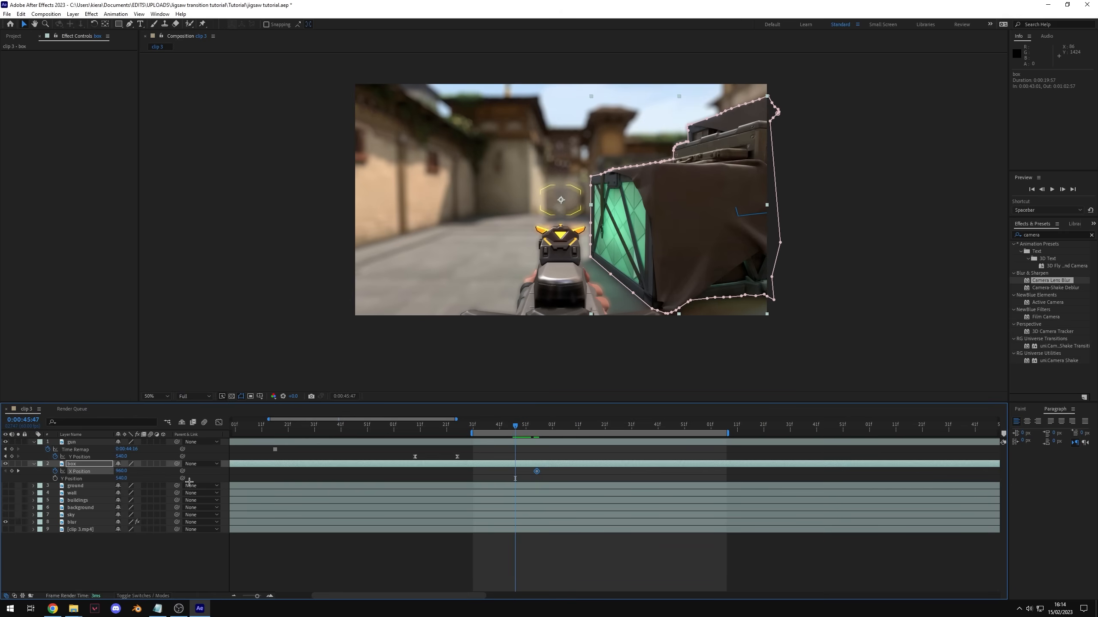
drag(123, 472, 486, 473)
key(space)
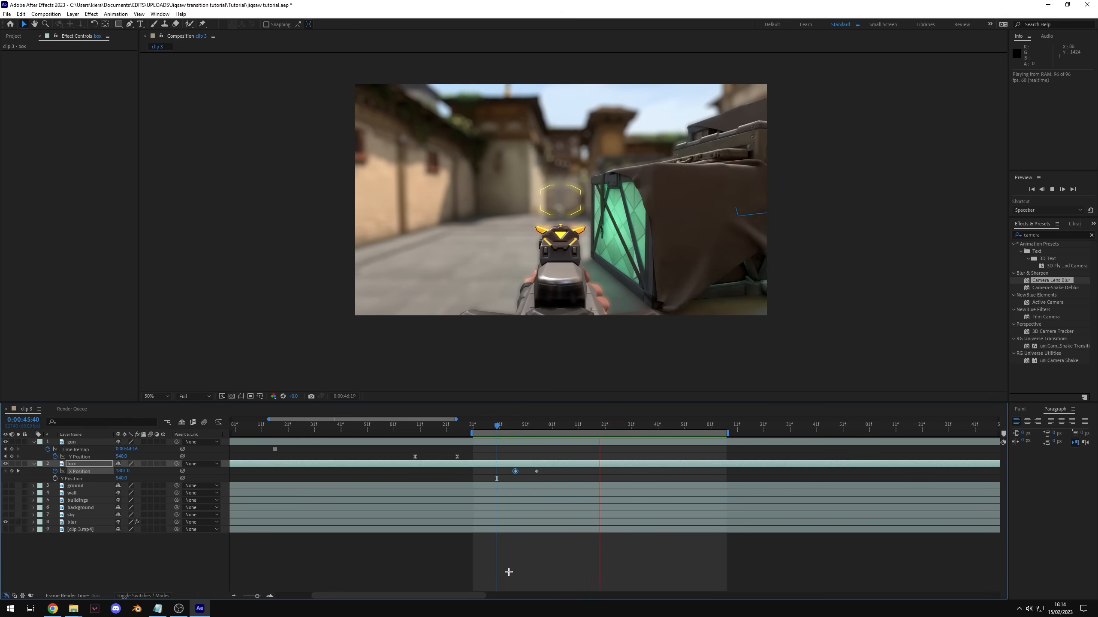
key(space)
Step: Move the box's last X Position keyframe slightly later and apply Easy Ease to both X Position keyframes
click(513, 425)
drag(537, 471, 546, 472)
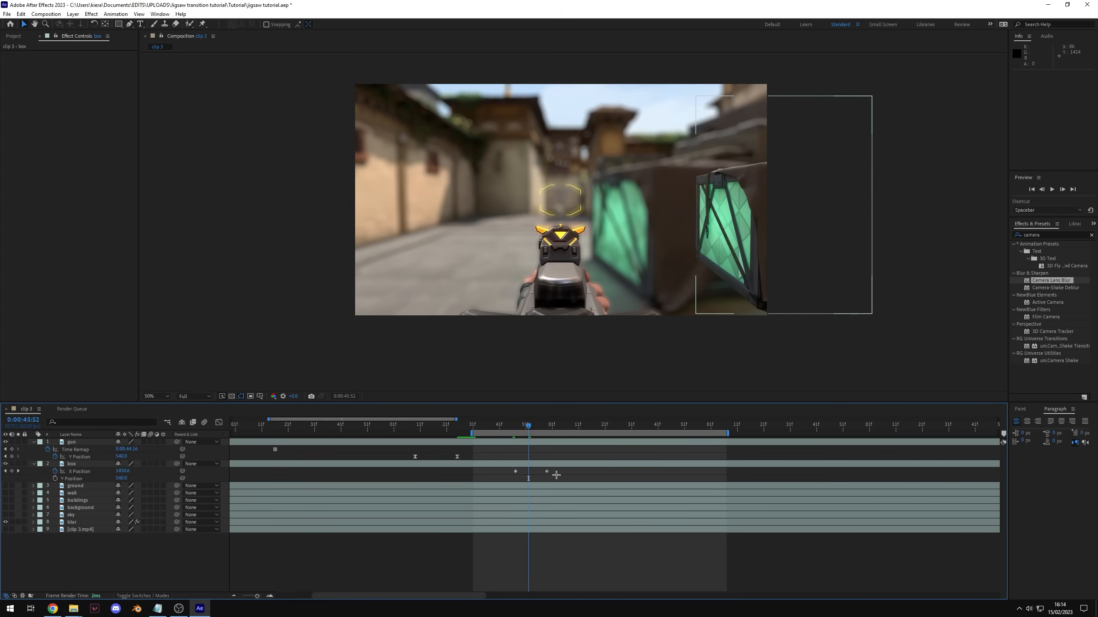
drag(556, 475, 512, 479)
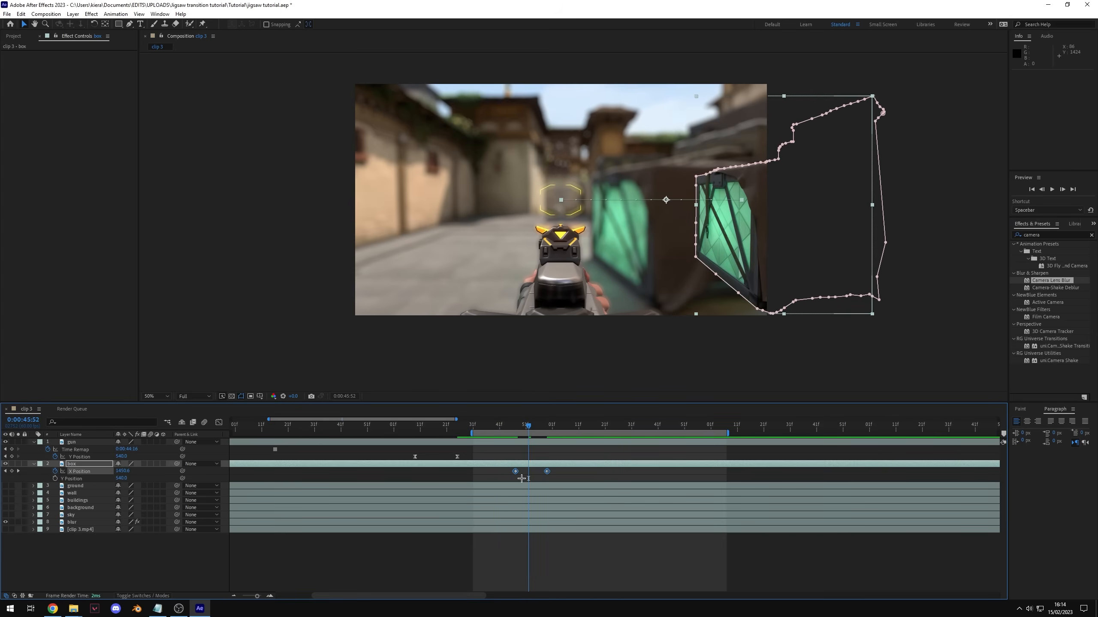
key(F9)
Step: Lengthen both easing handles of the box's X Position curve in the Graph Editor and preview the smoother slide
click(218, 422)
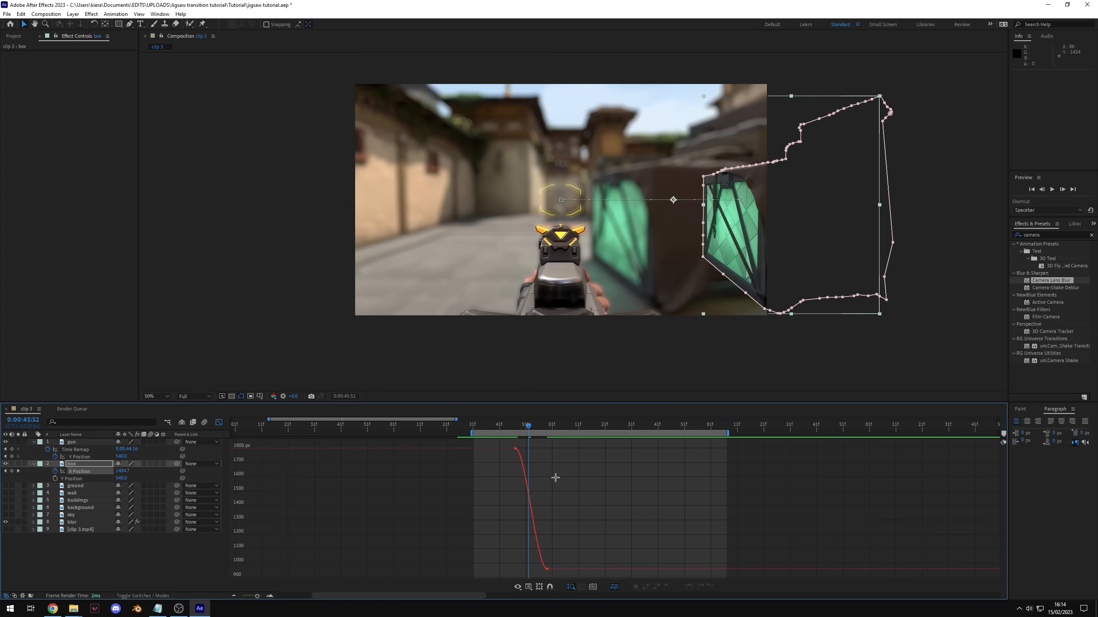
key(=)
drag(497, 439, 539, 455)
key(=)
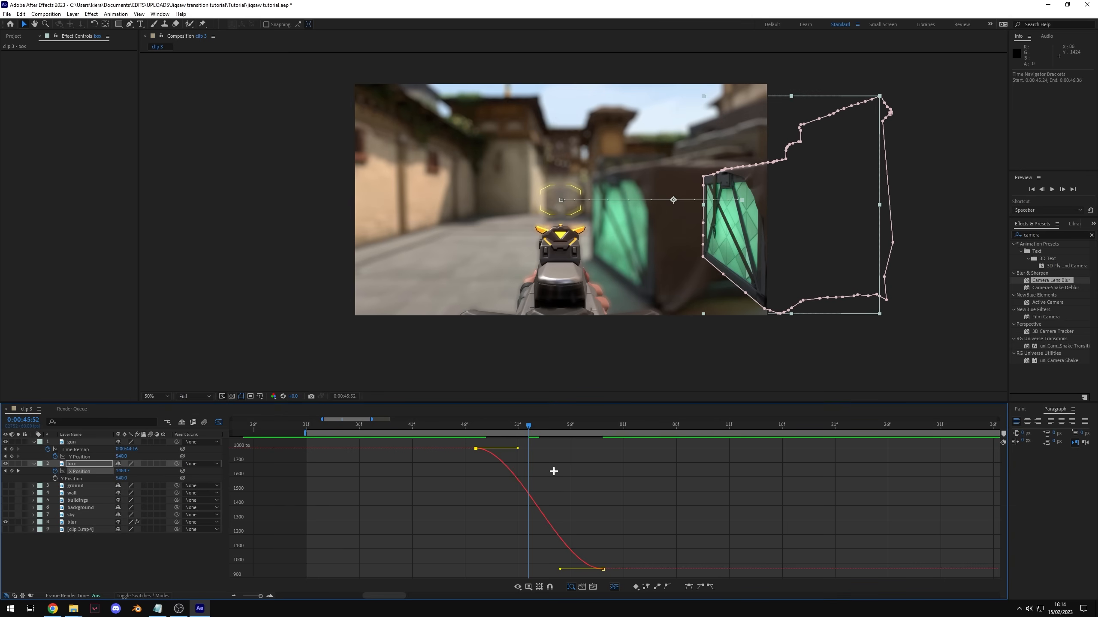
drag(518, 448, 570, 449)
drag(560, 569, 524, 569)
key(shift+F3)
key(space)
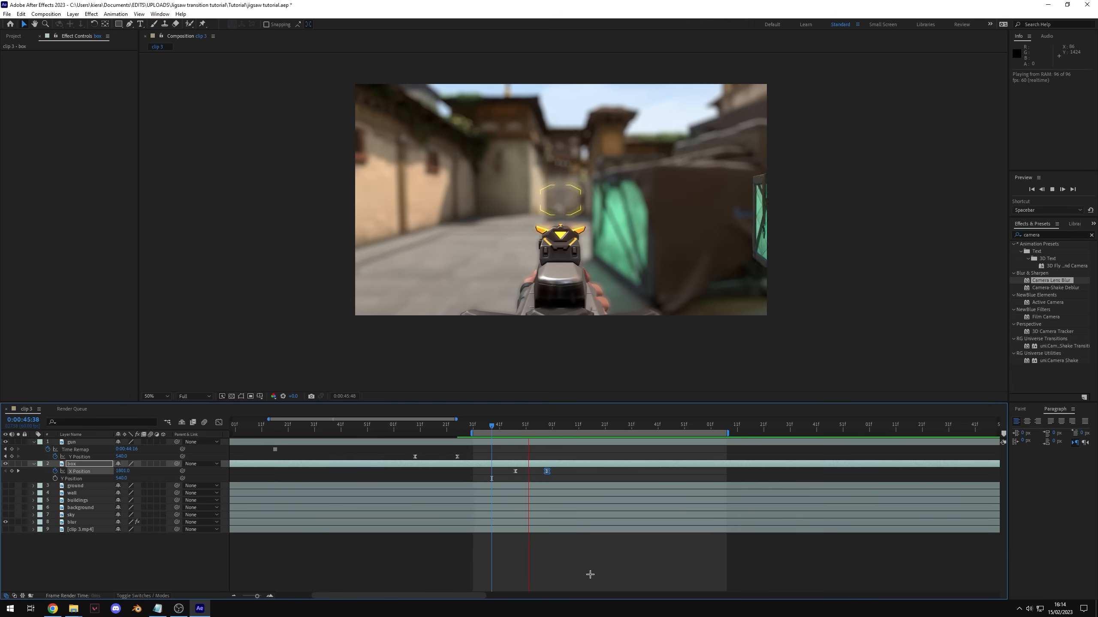
Step: Preview the gun and box animations together, repositioning the work area around their keyframes
drag(495, 433, 388, 429)
key(space)
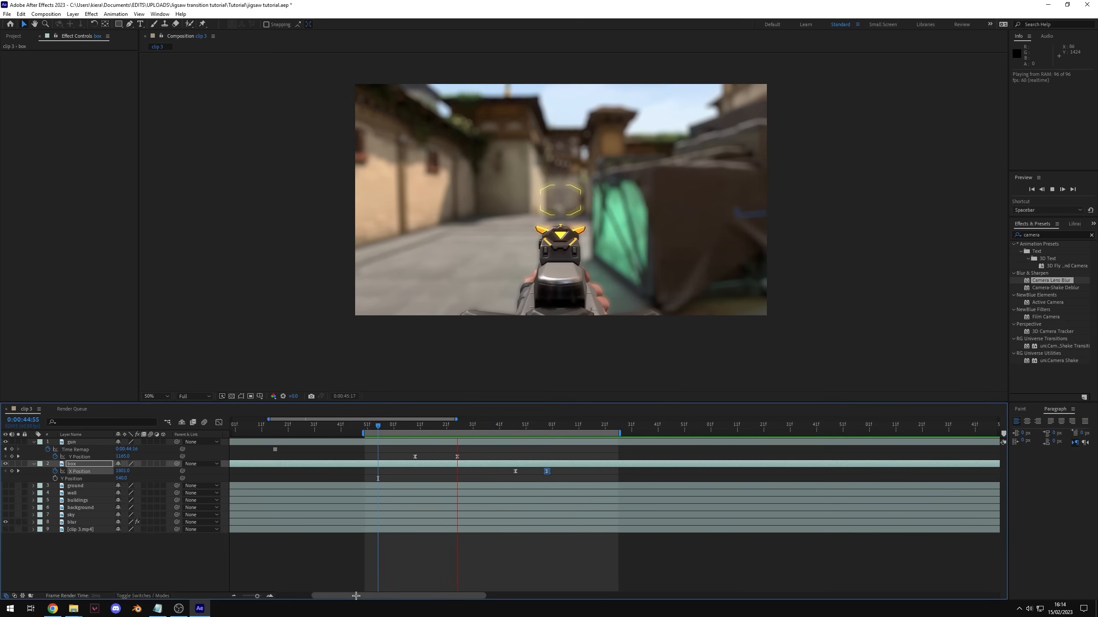
key(space)
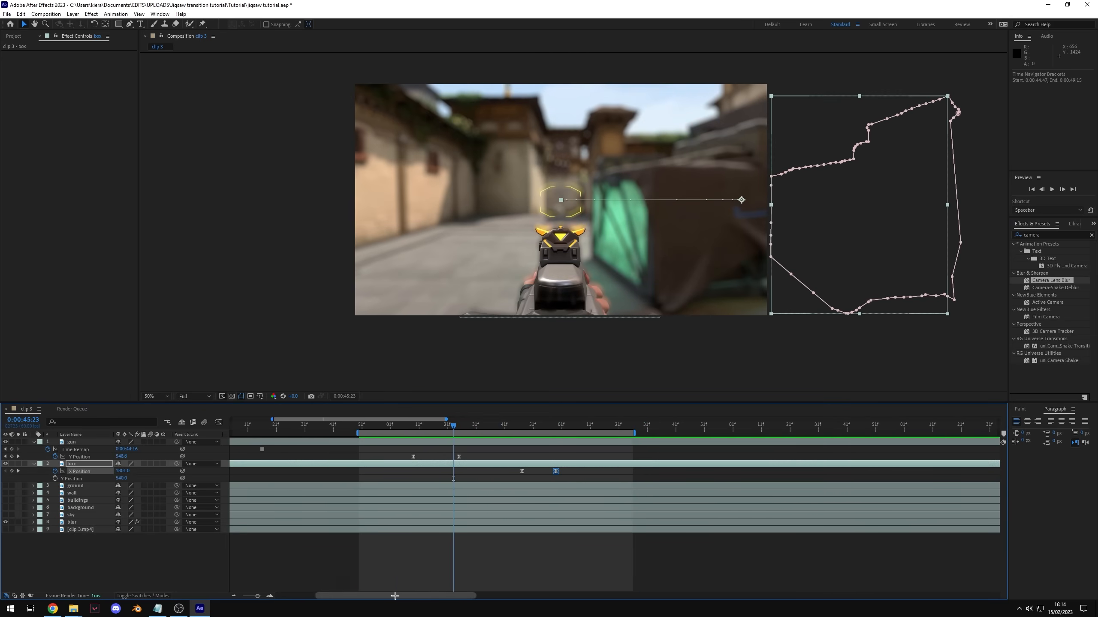
scroll(544, 549, up, 1)
click(544, 550)
drag(579, 464, 421, 535)
key(space)
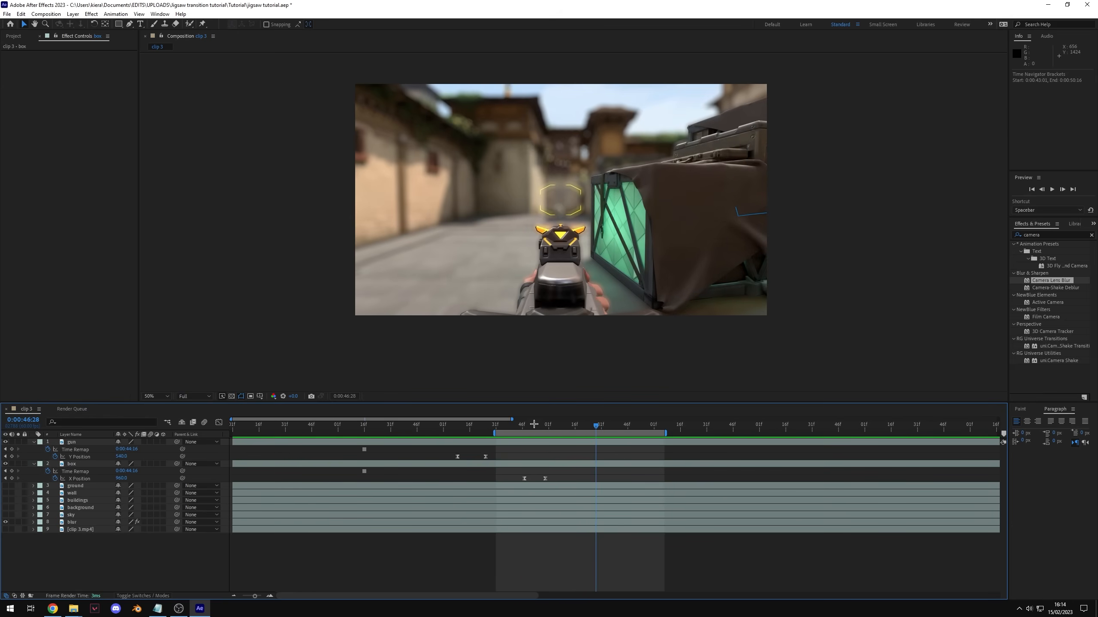
drag(533, 424, 566, 424)
click(589, 485)
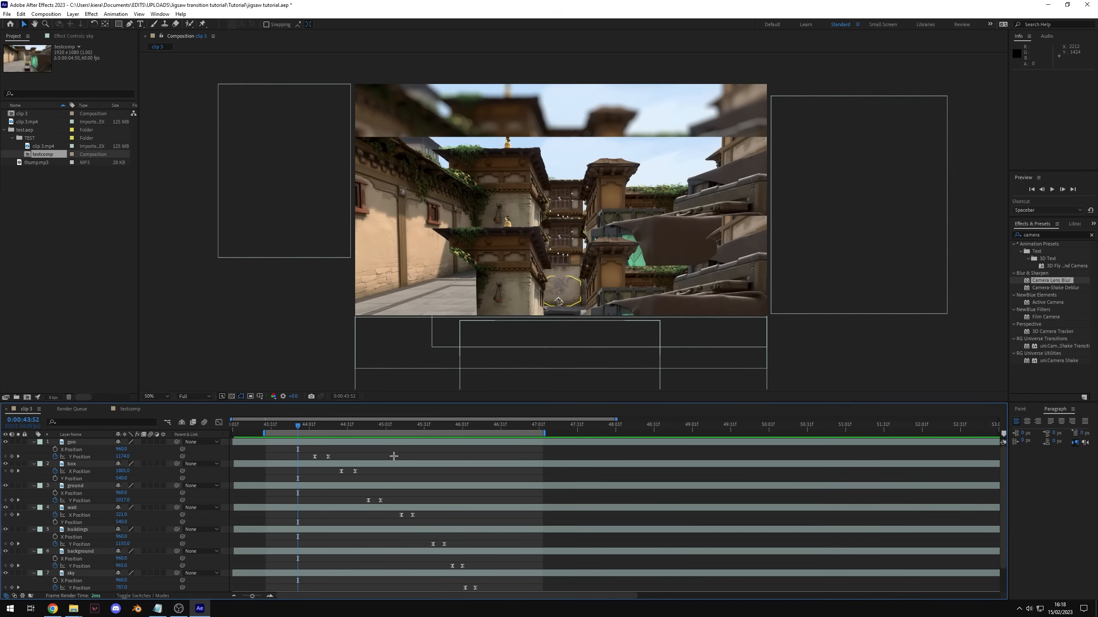
Step: Examine the staggered position keyframes of all layers from gun to sky and preview the complete jigsaw animation
scroll(415, 484, down, 2)
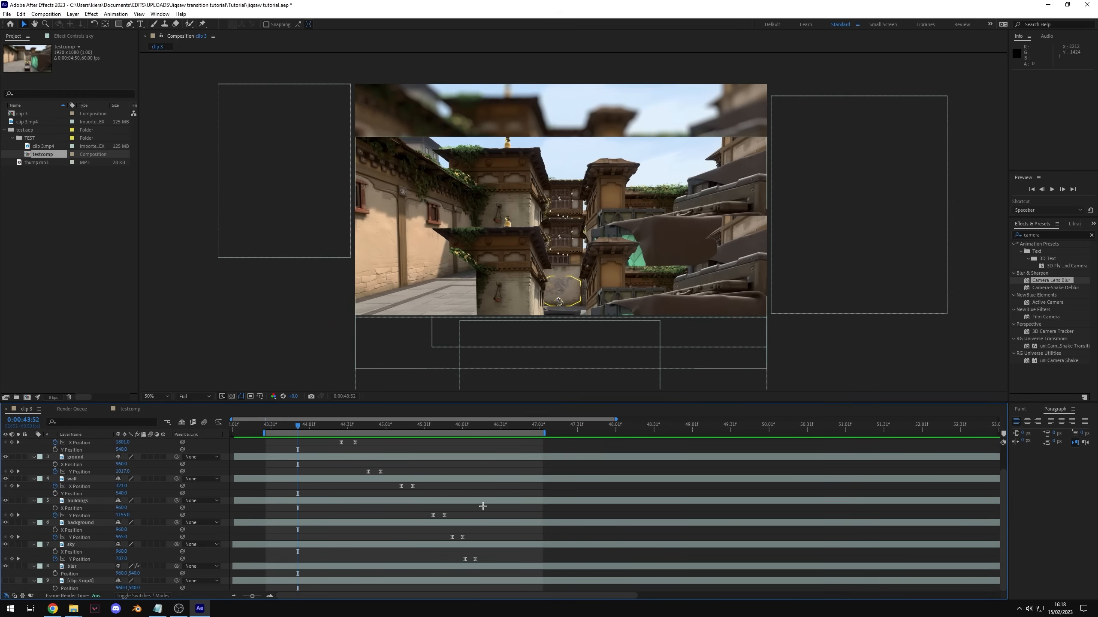
scroll(475, 523, up, 2)
scroll(349, 482, down, 2)
scroll(372, 498, up, 2)
click(277, 426)
key(space)
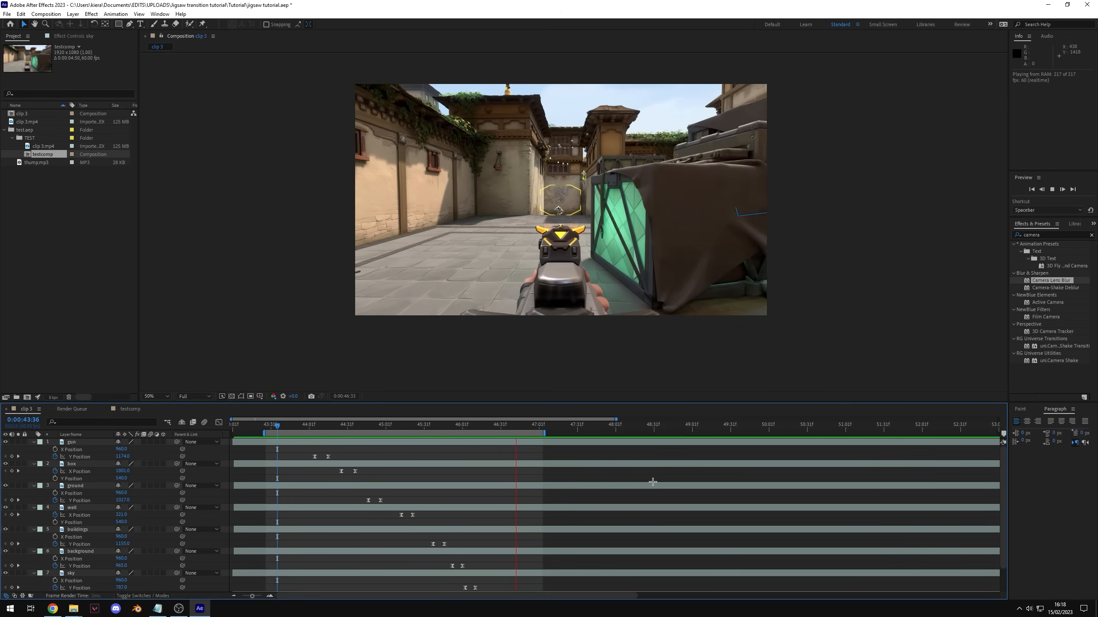
click(510, 426)
drag(478, 435, 306, 455)
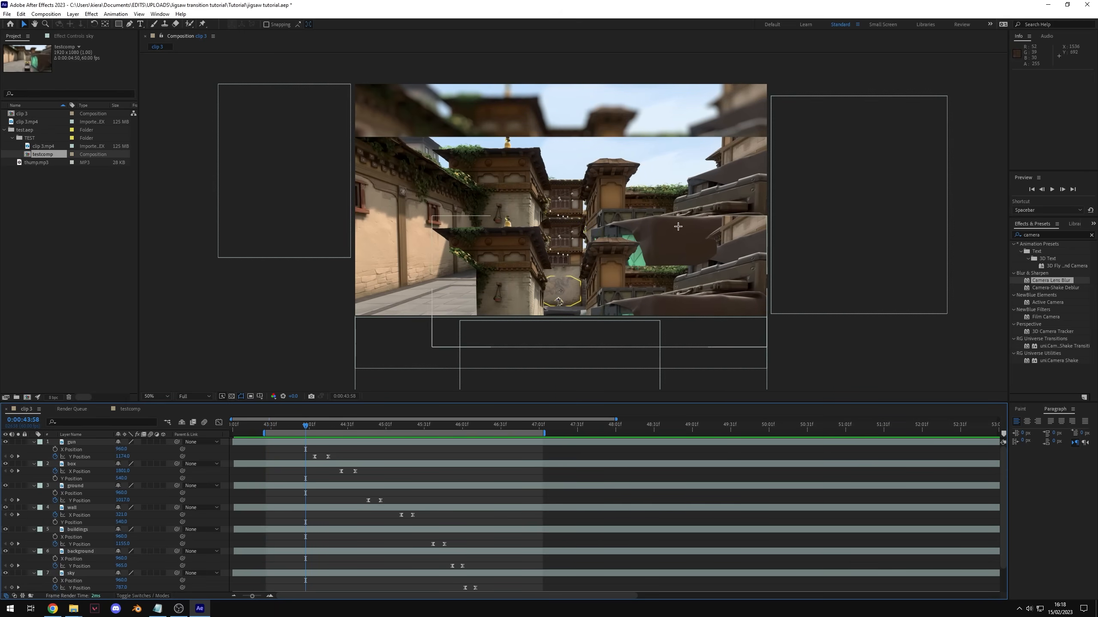
scroll(338, 488, up, 2)
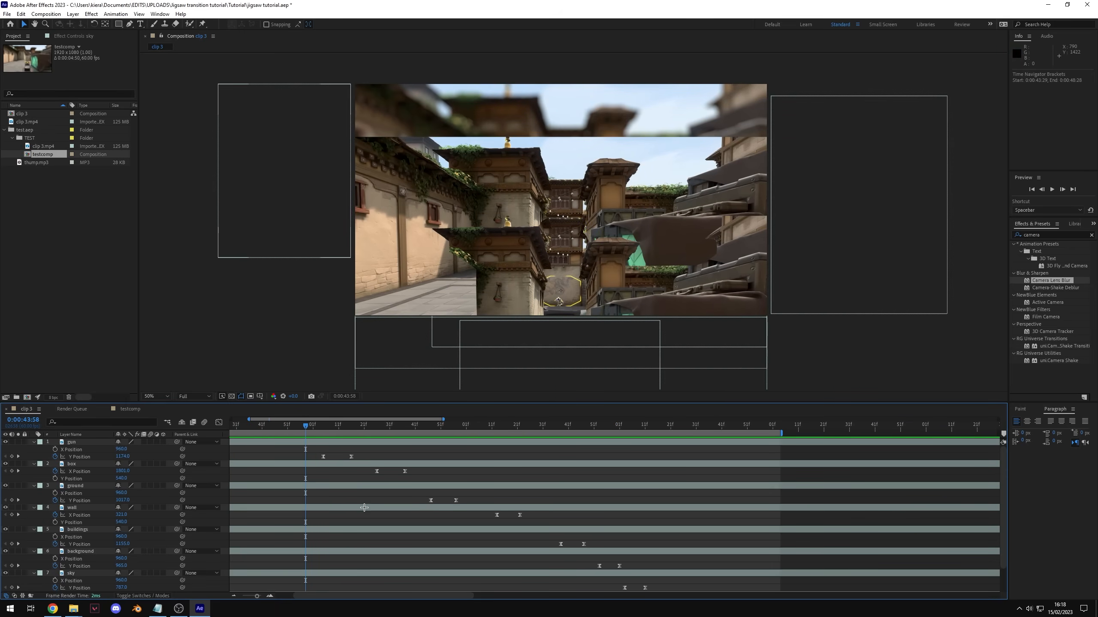
Step: Keyframe the gun layer's Opacity at 100% on its first Y Position keyframe and at 0% one frame earlier
scroll(369, 476, up, 2)
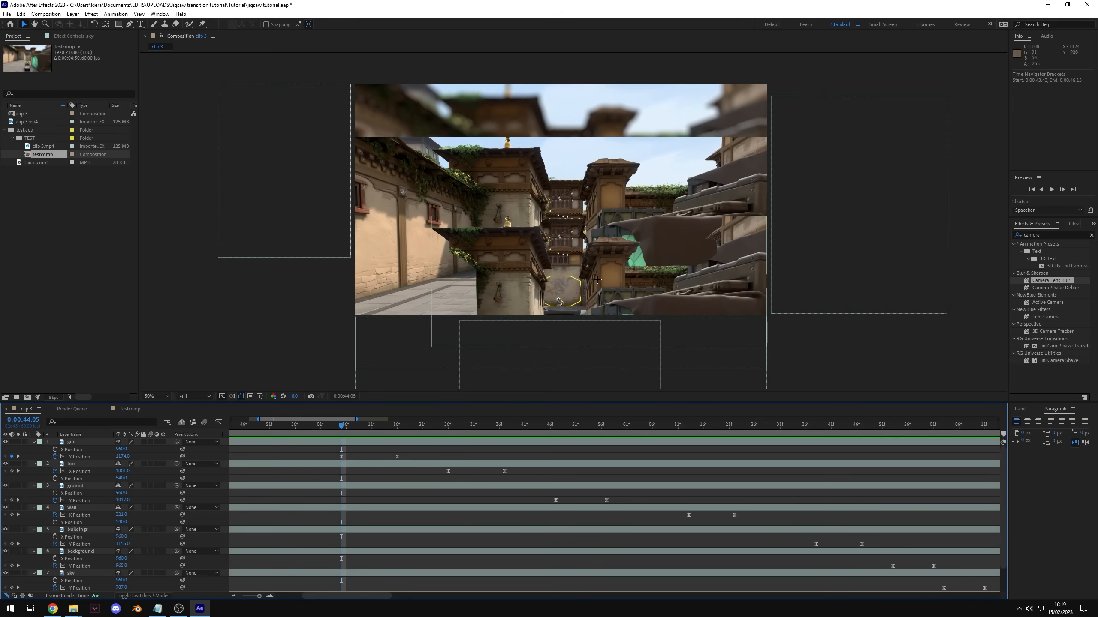
click(560, 342)
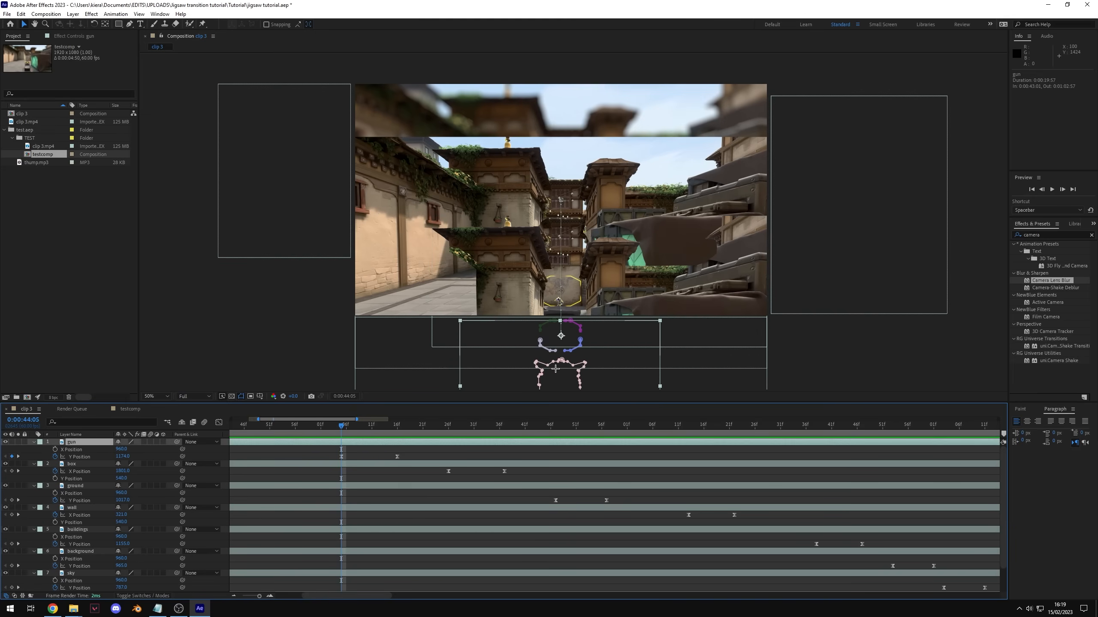
click(357, 448)
key(equal)
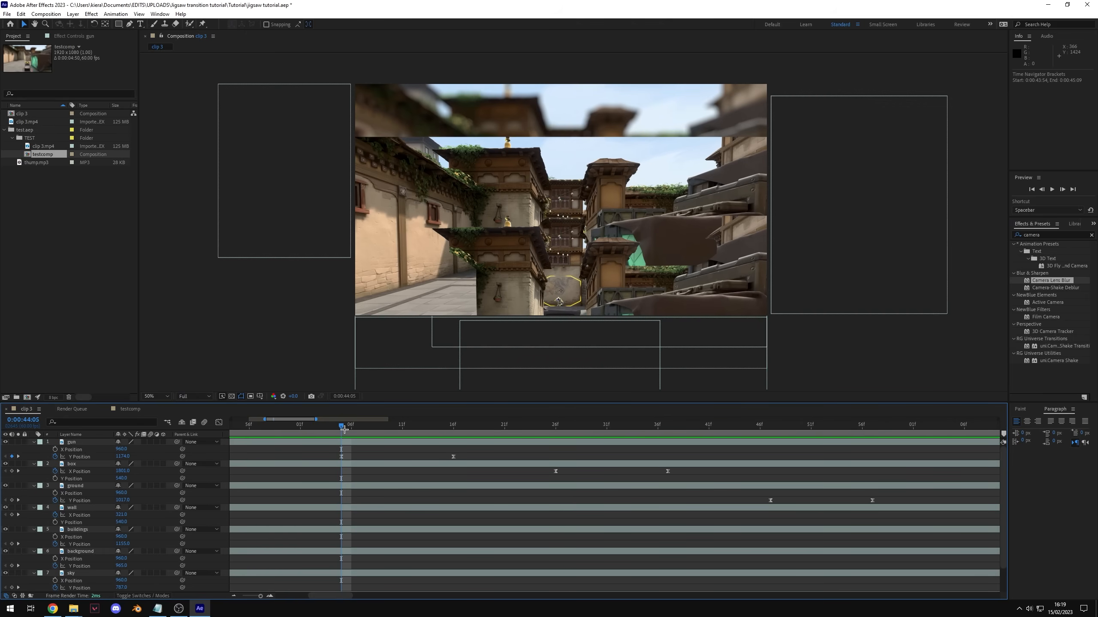
click(366, 439)
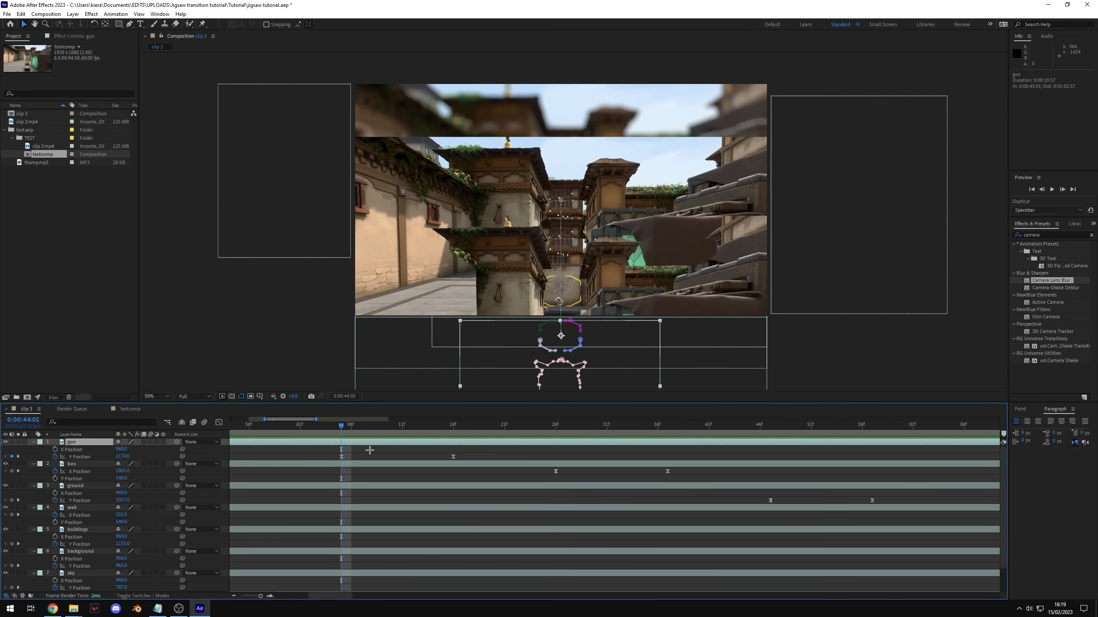
key(t)
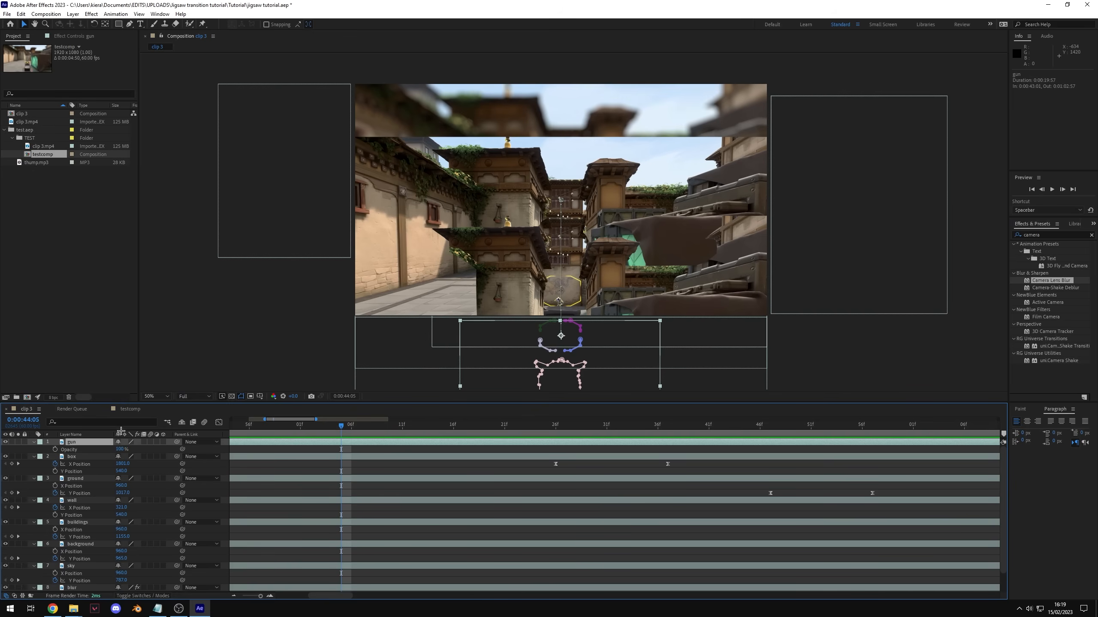
click(55, 449)
click(338, 427)
click(120, 449)
text(0)
click(368, 469)
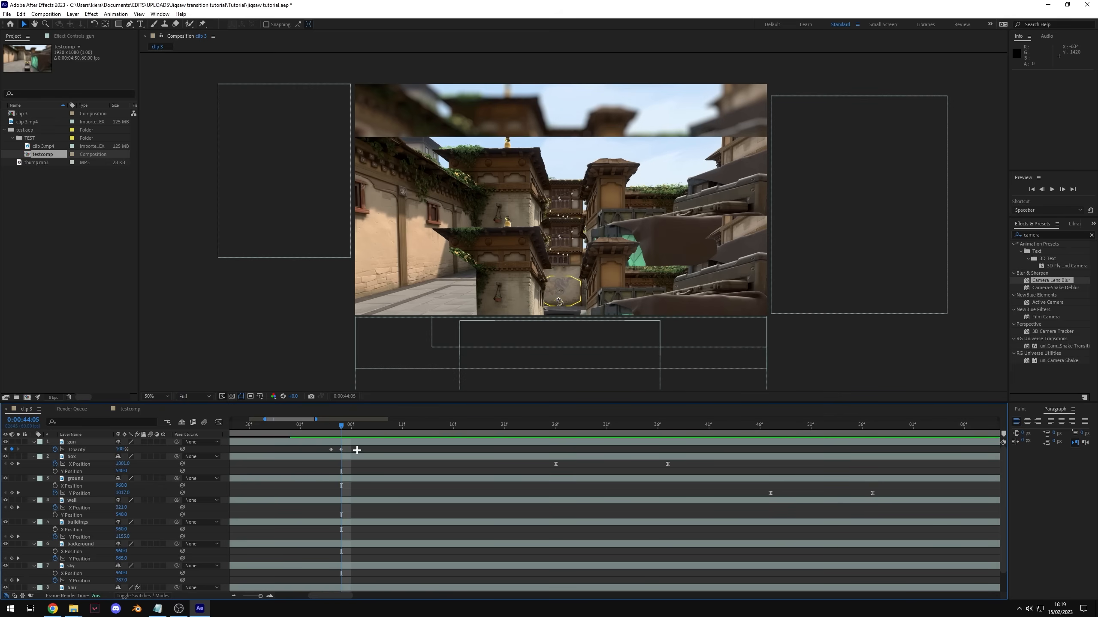
Step: Copy both gun Opacity keyframes and paste them onto the box layer, starting one frame before its first X Position keyframe
click(341, 450)
drag(306, 449, 334, 454)
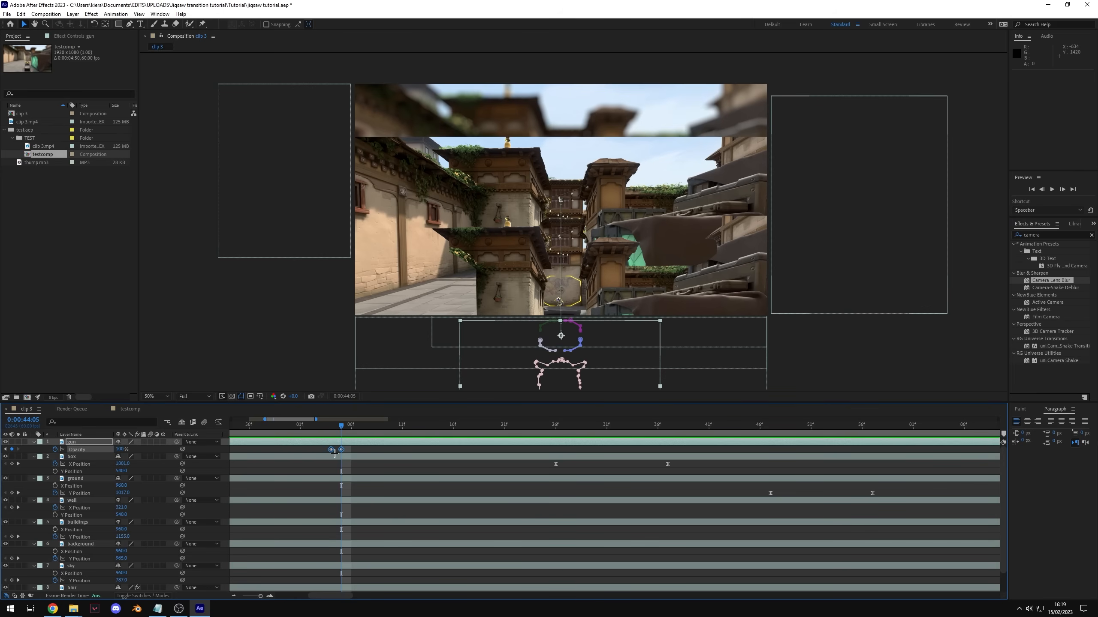
key(k)
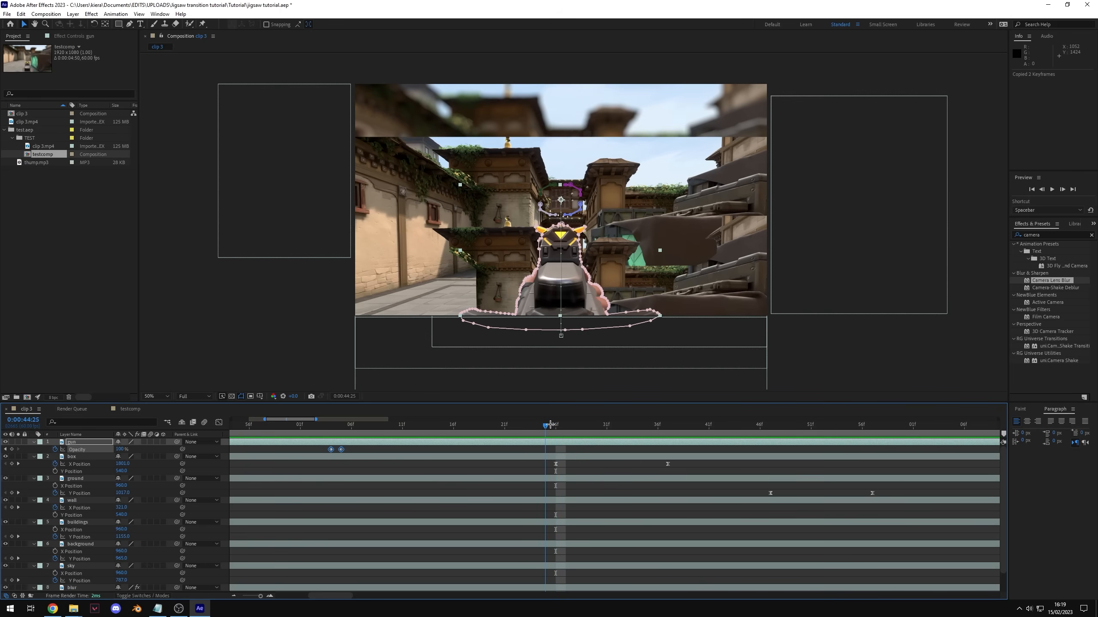
key(alt+Left)
click(574, 458)
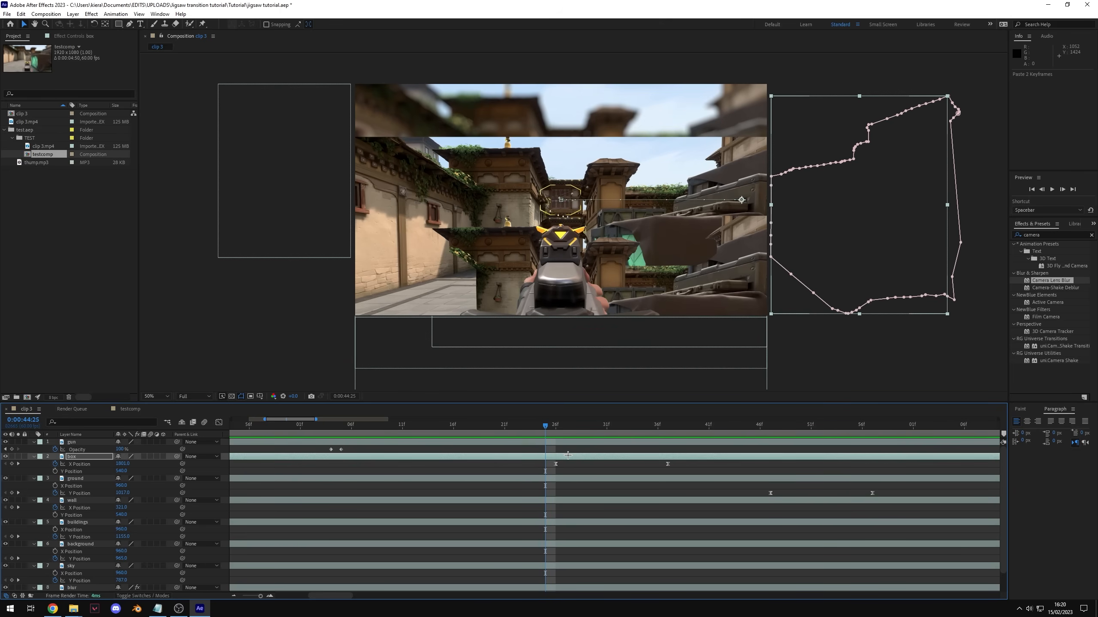
key(u)
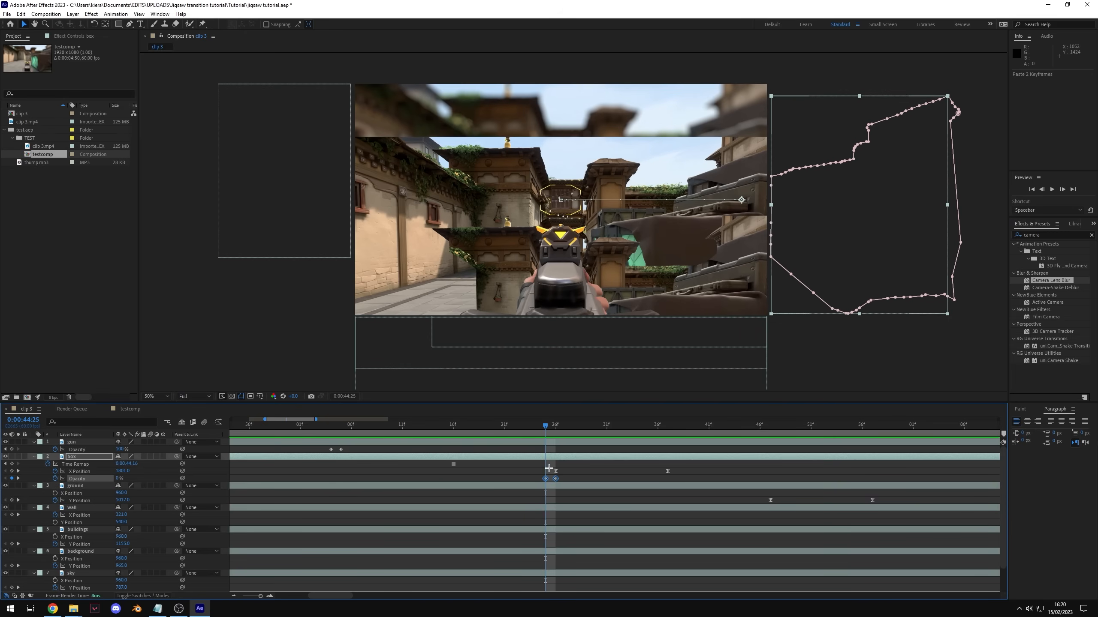
drag(568, 467, 551, 474)
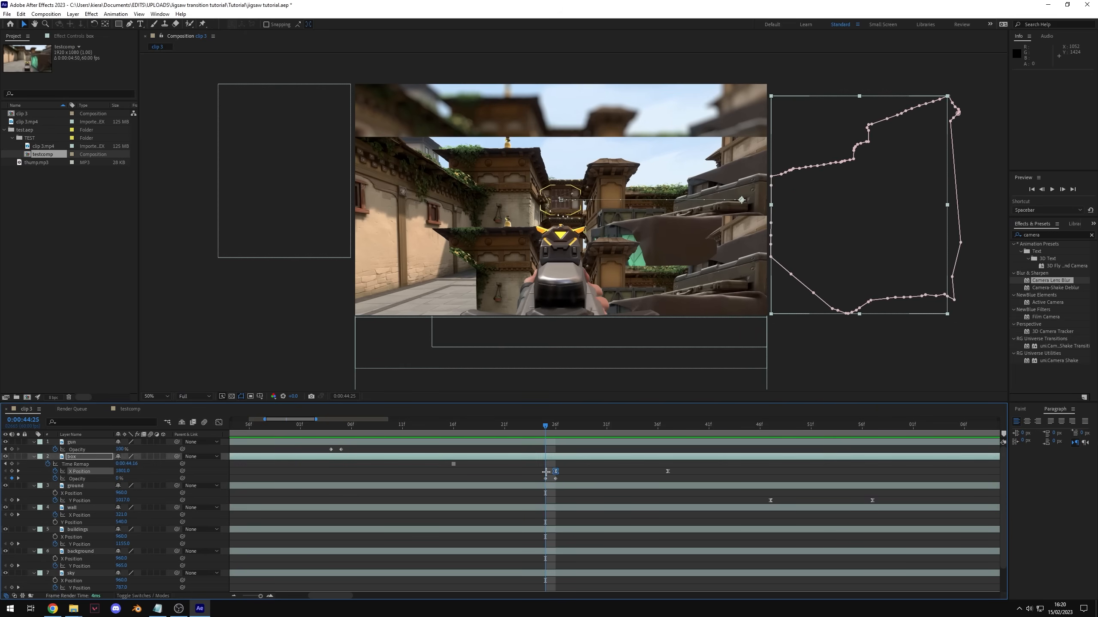
click(574, 467)
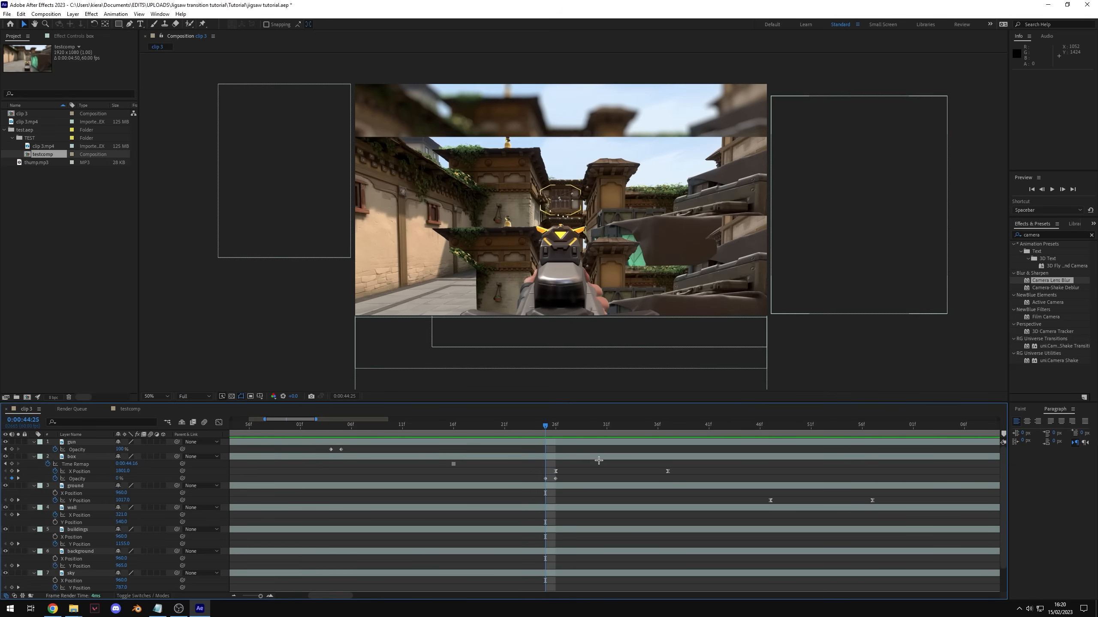
Step: Paste the Opacity keyframes onto the ground layer one frame before its first Y Position keyframe and reveal its keyframed properties
click(771, 426)
click(779, 486)
scroll(782, 468, down, 2)
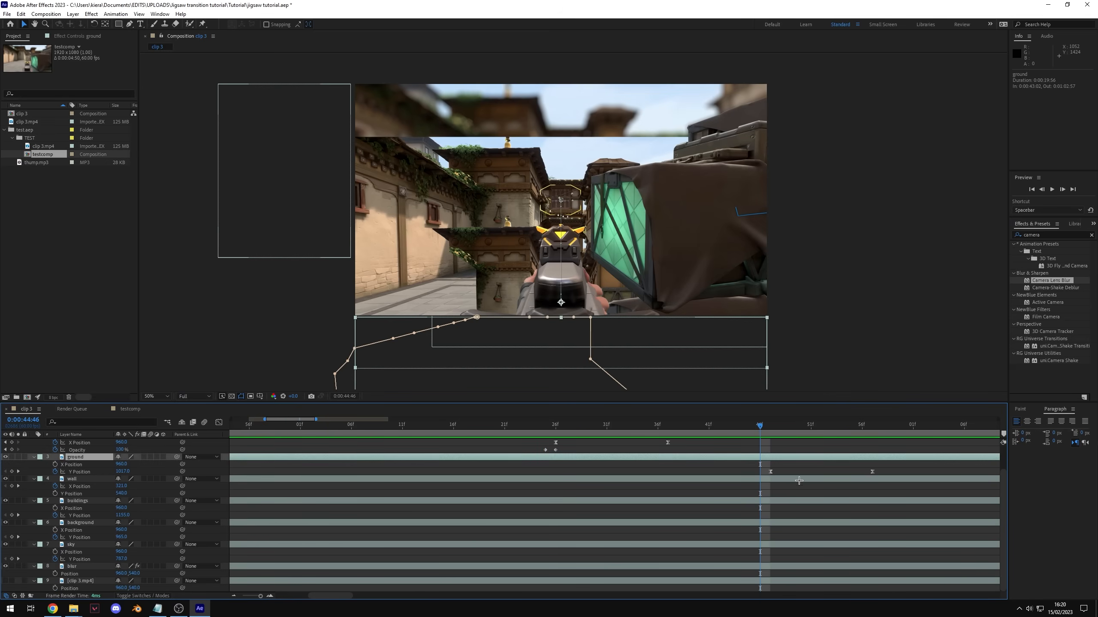
key(ctrl+v)
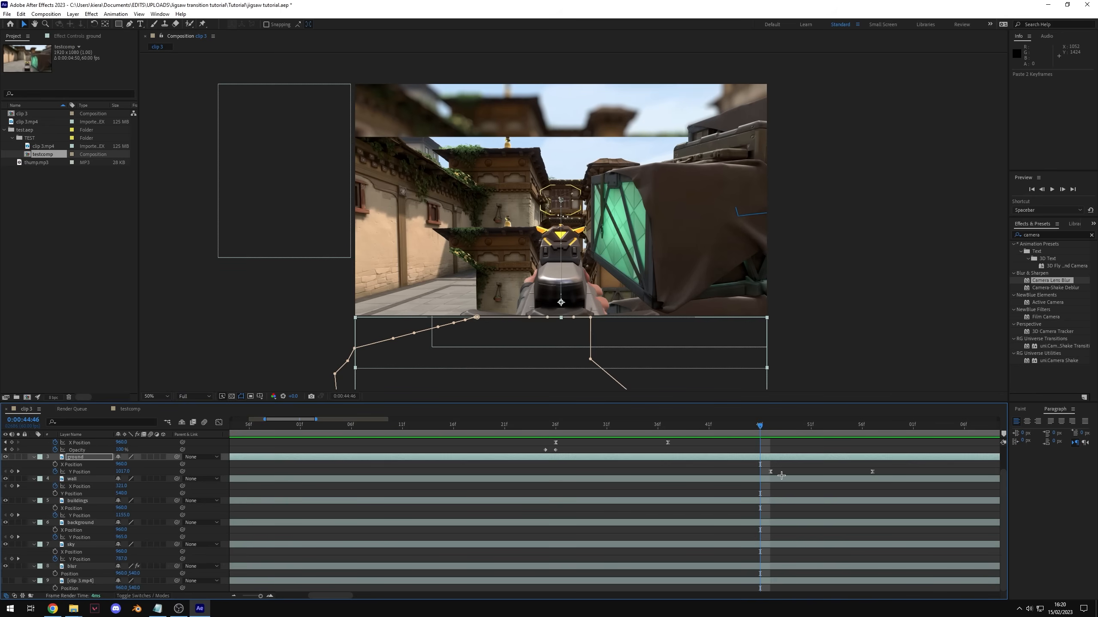
scroll(781, 475, right, 3)
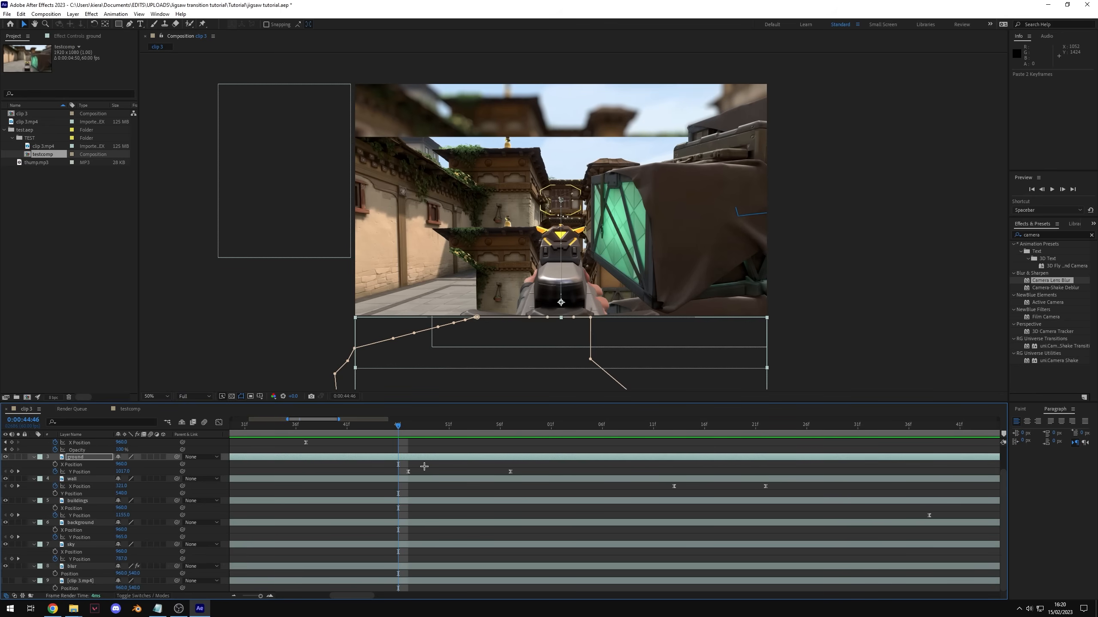
key(t)
key(u)
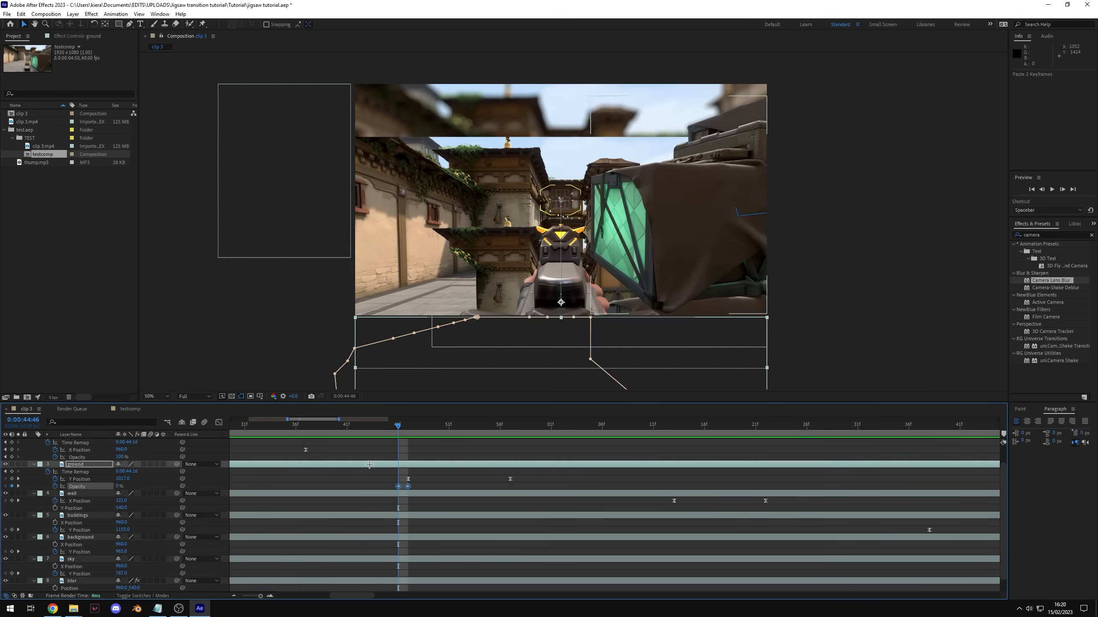
Step: Paste the Opacity keyframes onto the wall and buildings layers, each starting one frame before the layer's first position keyframe
click(663, 425)
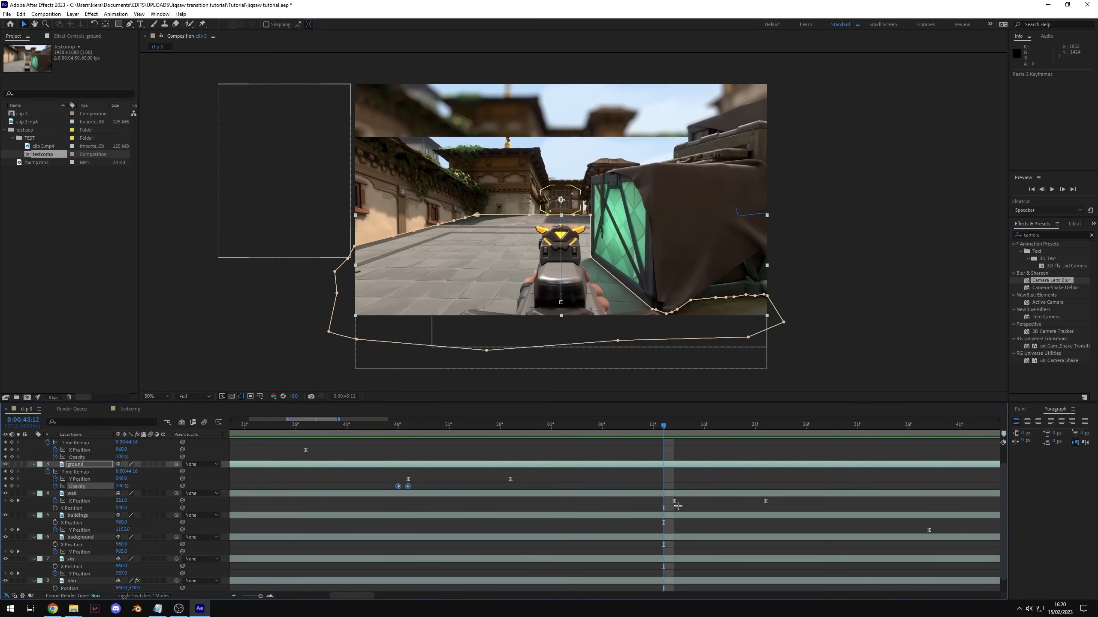
click(683, 494)
key(ctrl+v)
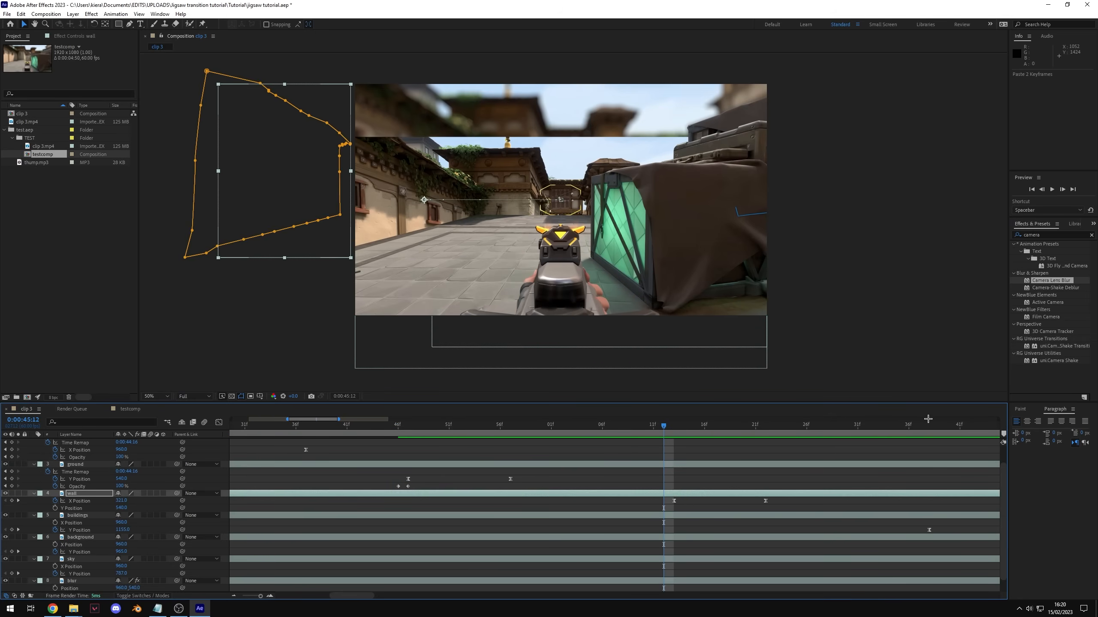
click(929, 426)
click(914, 525)
click(927, 515)
key(ctrl+v)
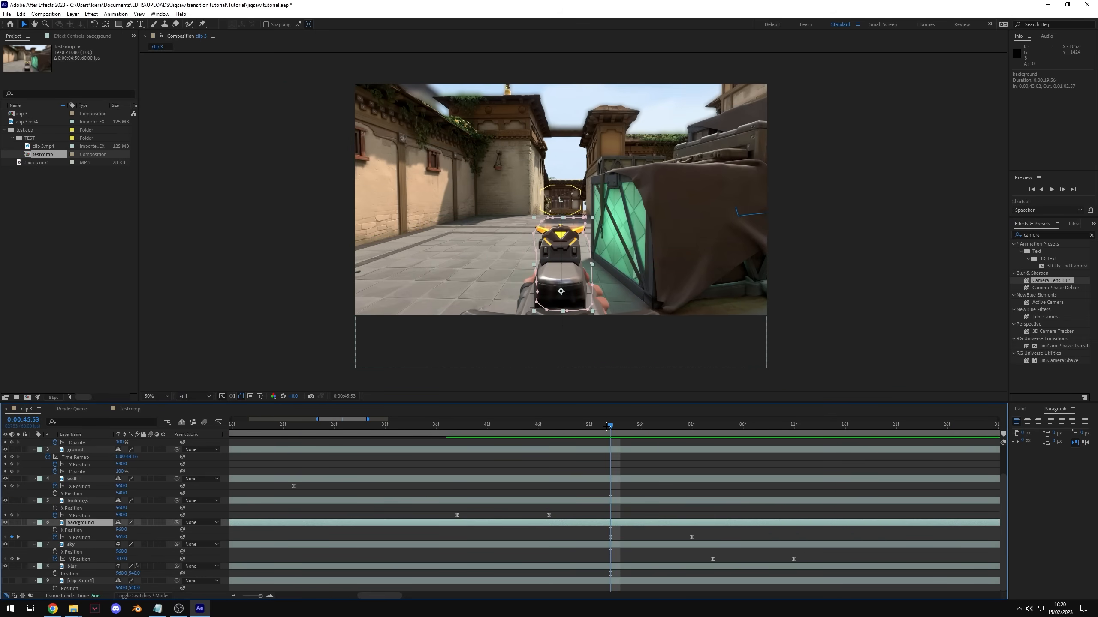
Step: Paste the Opacity keyframes onto the background and sky layers, one frame before each layer's first Y Position keyframe
click(605, 427)
click(713, 426)
click(715, 545)
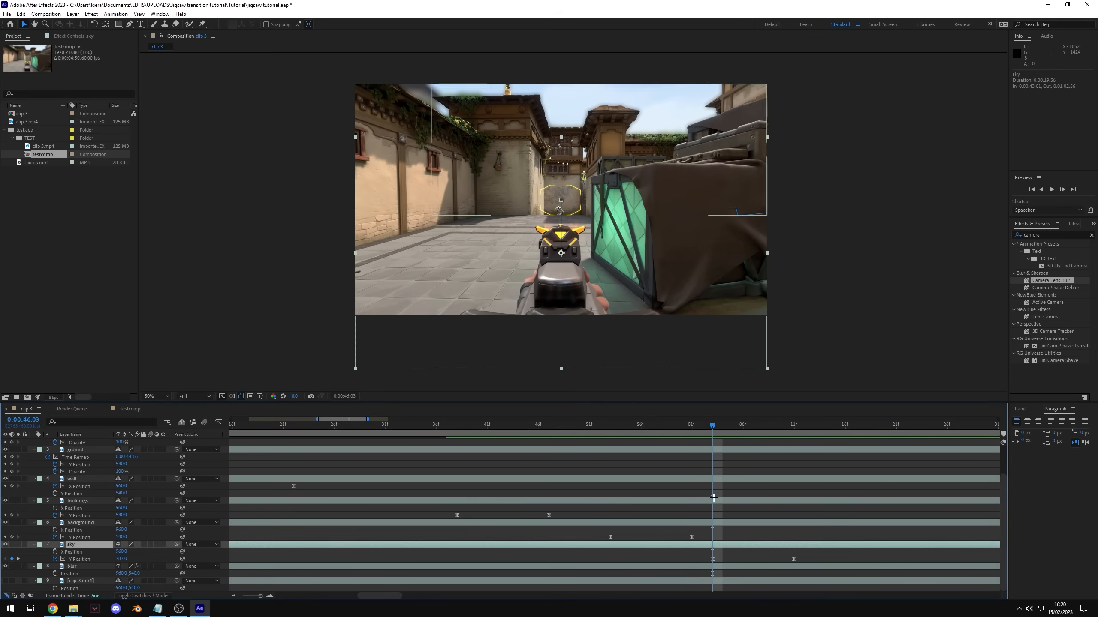
click(732, 534)
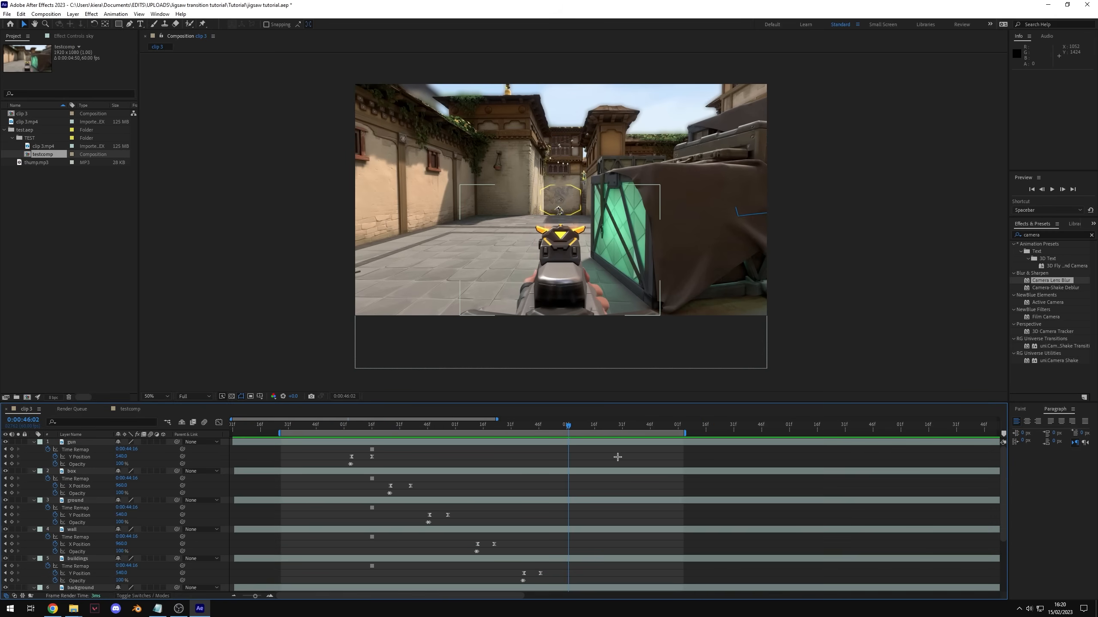
Step: Check the Opacity keyframes on all layers and preview the transition from before the gun slides in
scroll(489, 528, down, 1)
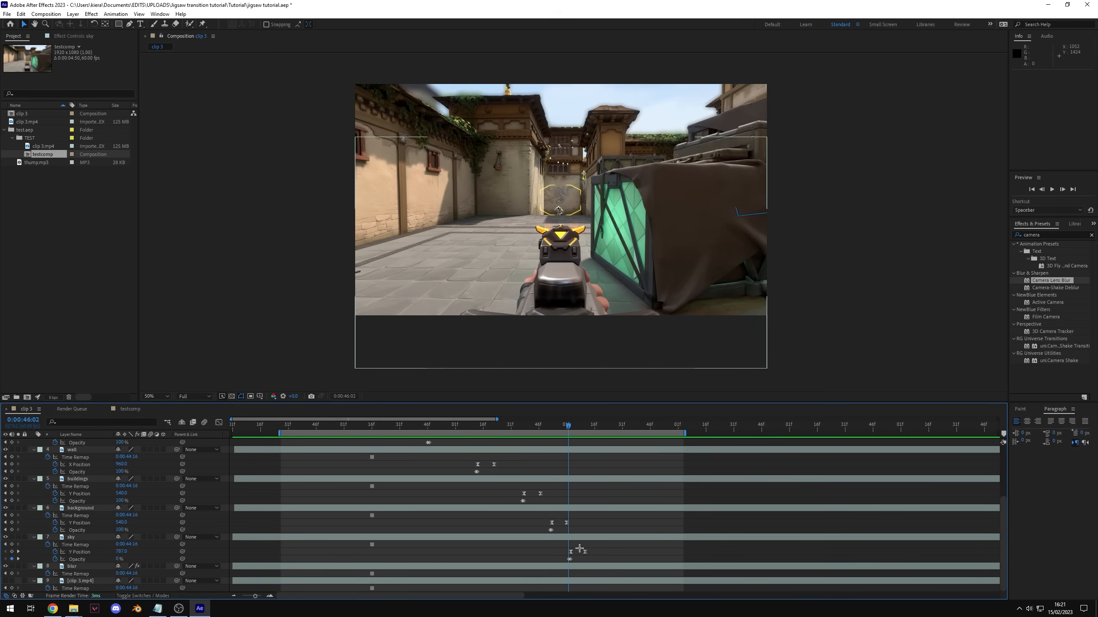
scroll(576, 548, up, 3)
click(327, 424)
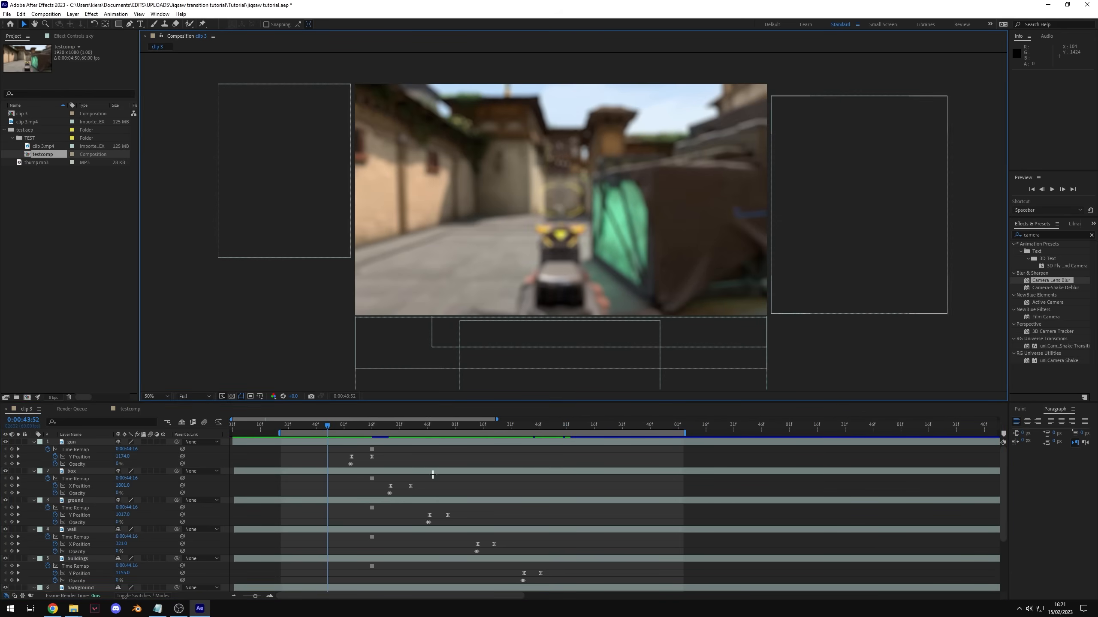
key(space)
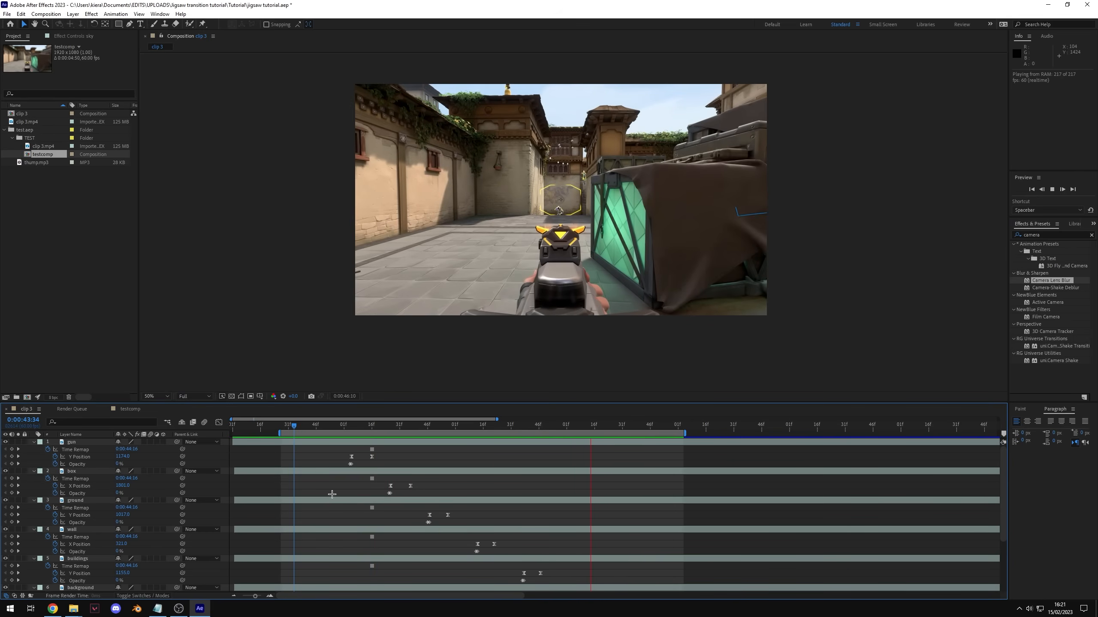
key(space)
Step: Shift the box layer earlier so its first X Position keyframe falls at 0:00:44:11, midway through the gun's slide
drag(337, 423, 361, 463)
scroll(363, 435, up, 3)
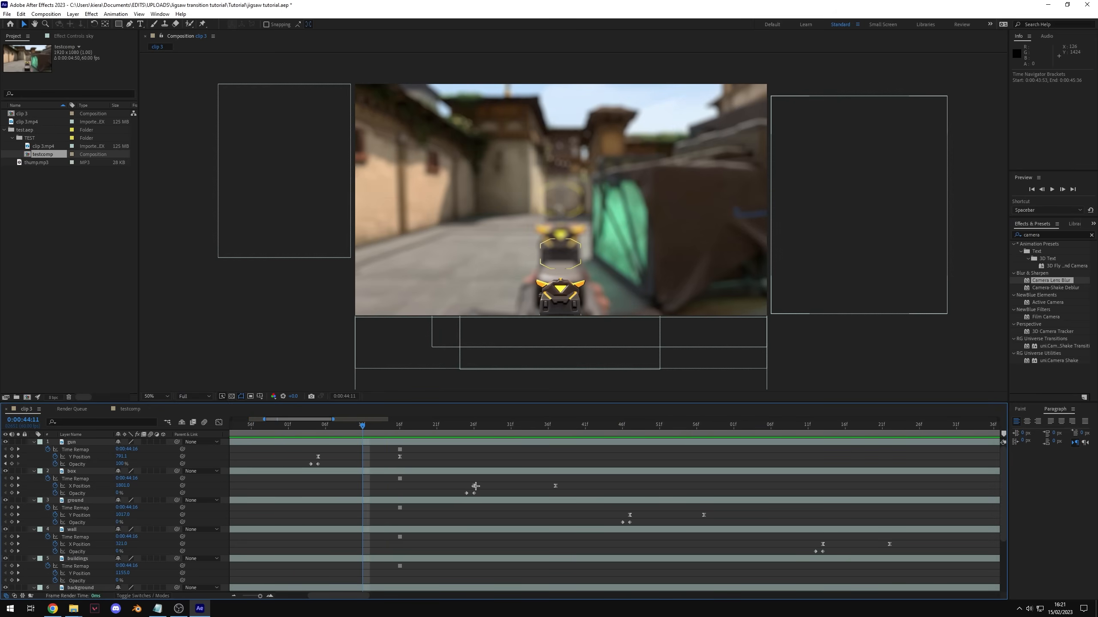
click(474, 485)
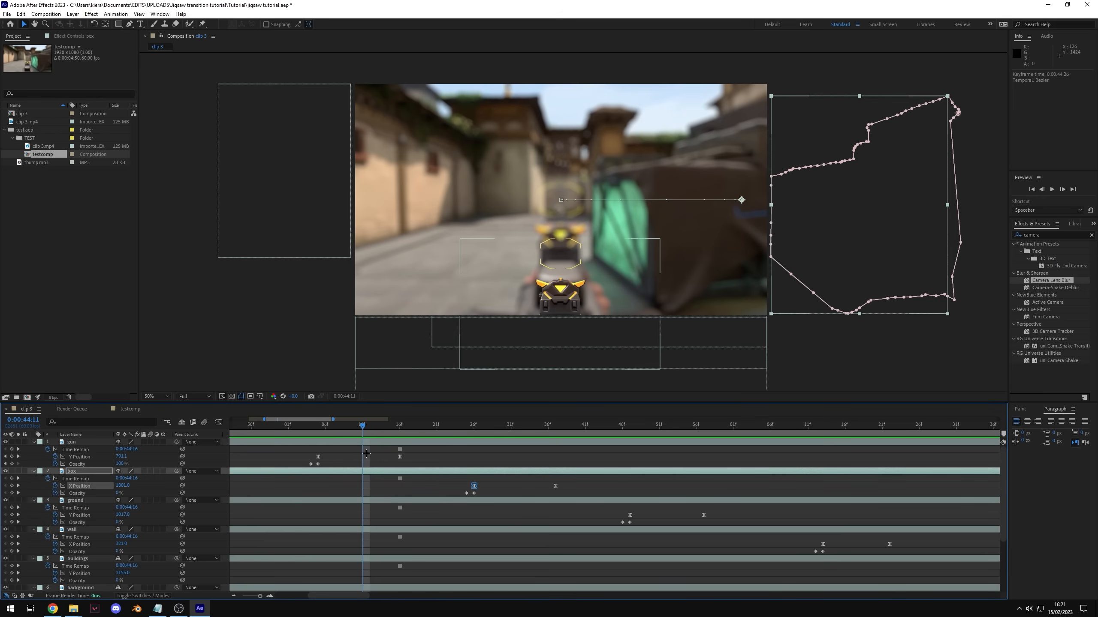
click(318, 457)
drag(299, 454, 426, 459)
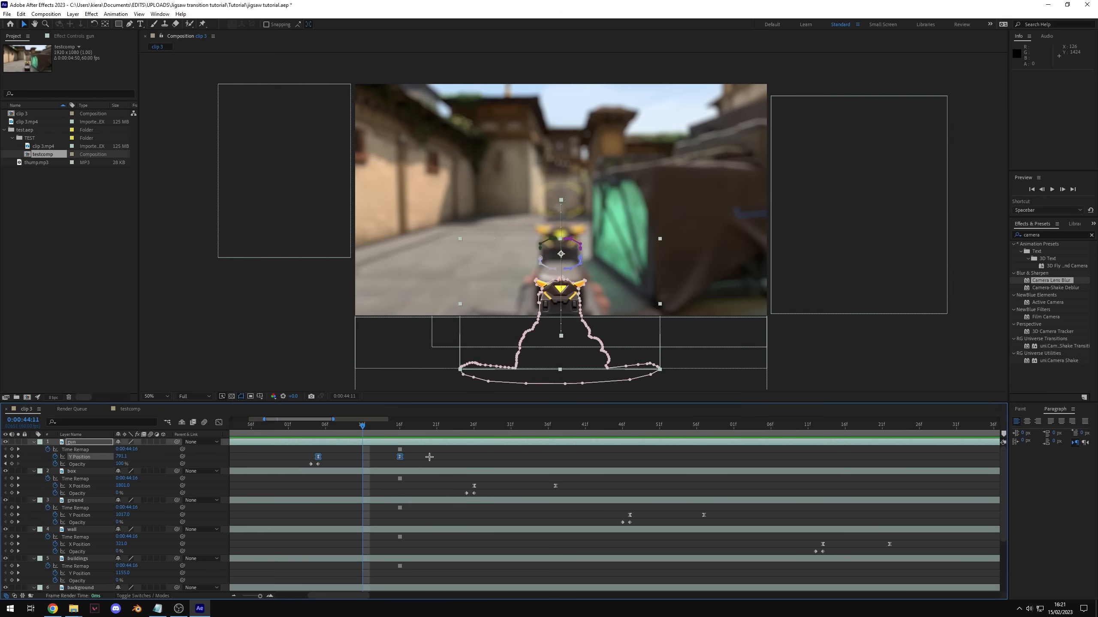
click(428, 457)
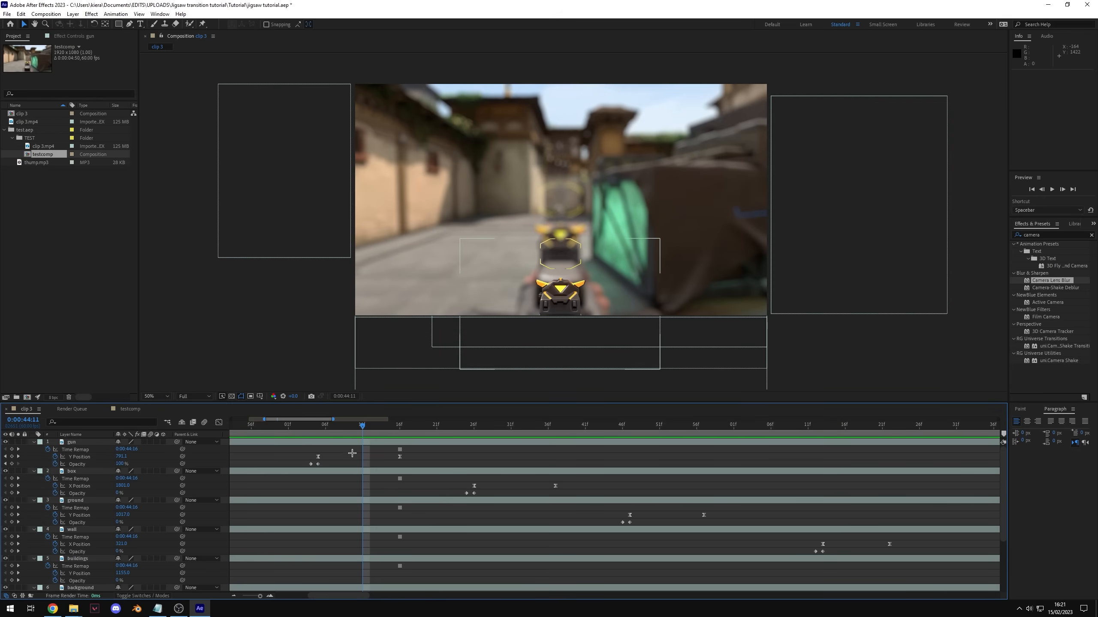
click(512, 471)
drag(519, 473, 434, 471)
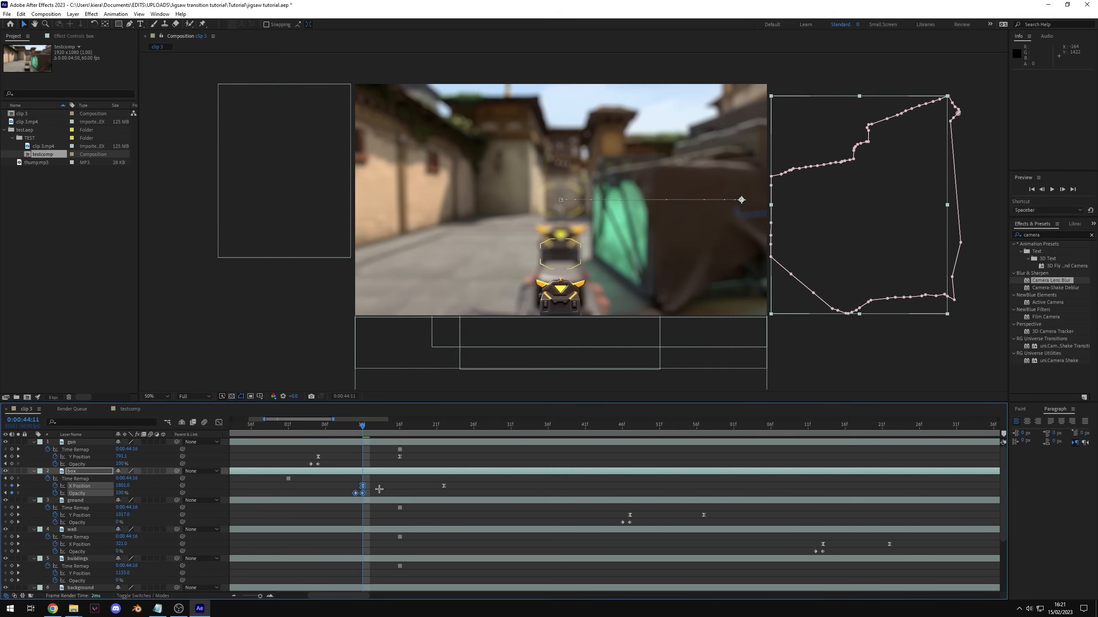
Step: Shift the ground layer earlier so its Y Position slide starts midway through the box's slide
click(307, 456)
drag(299, 447, 406, 466)
drag(606, 501, 375, 519)
click(524, 512)
drag(524, 511, 392, 517)
click(532, 516)
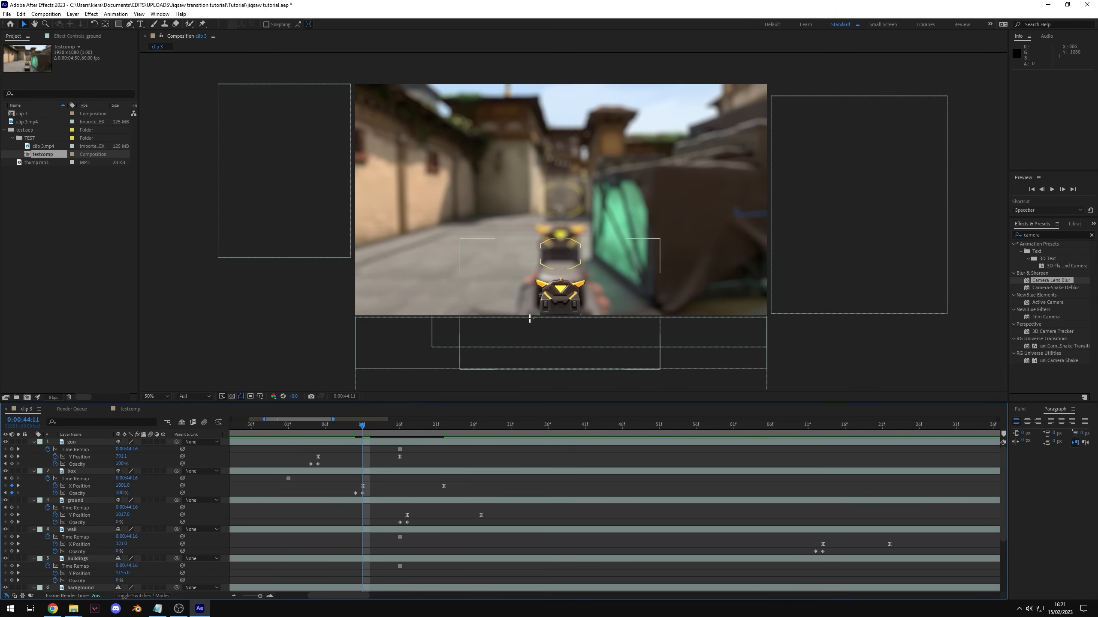
Step: Shift the wall, buildings, background and sky layers earlier so each slide starts while the preceding layer is still moving
scroll(484, 520, down, 1)
drag(740, 508, 718, 525)
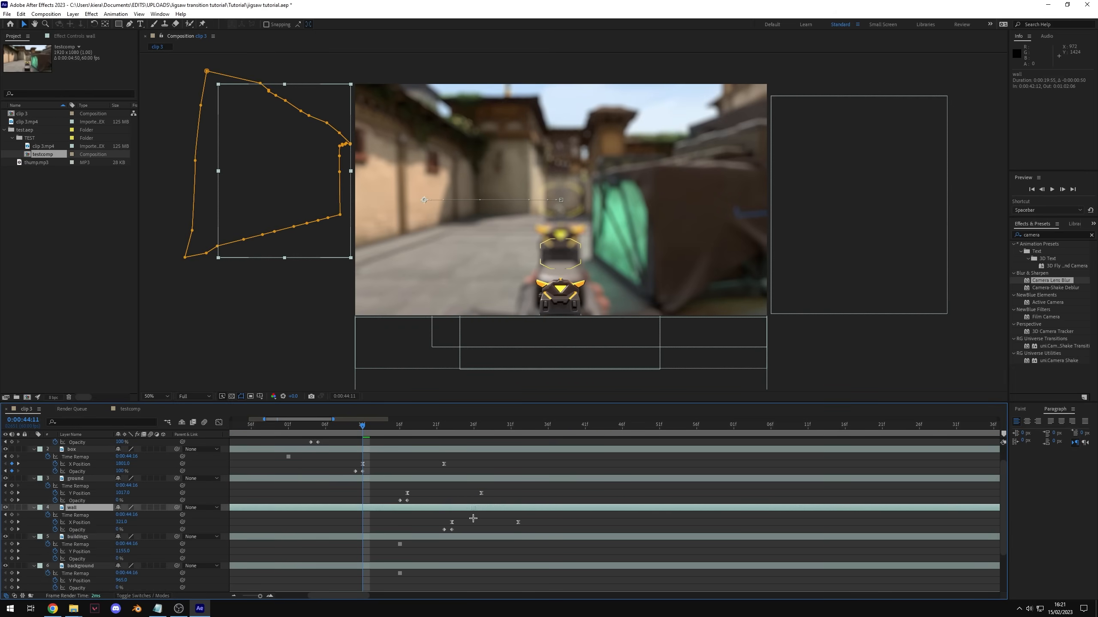
scroll(562, 510, down, 3)
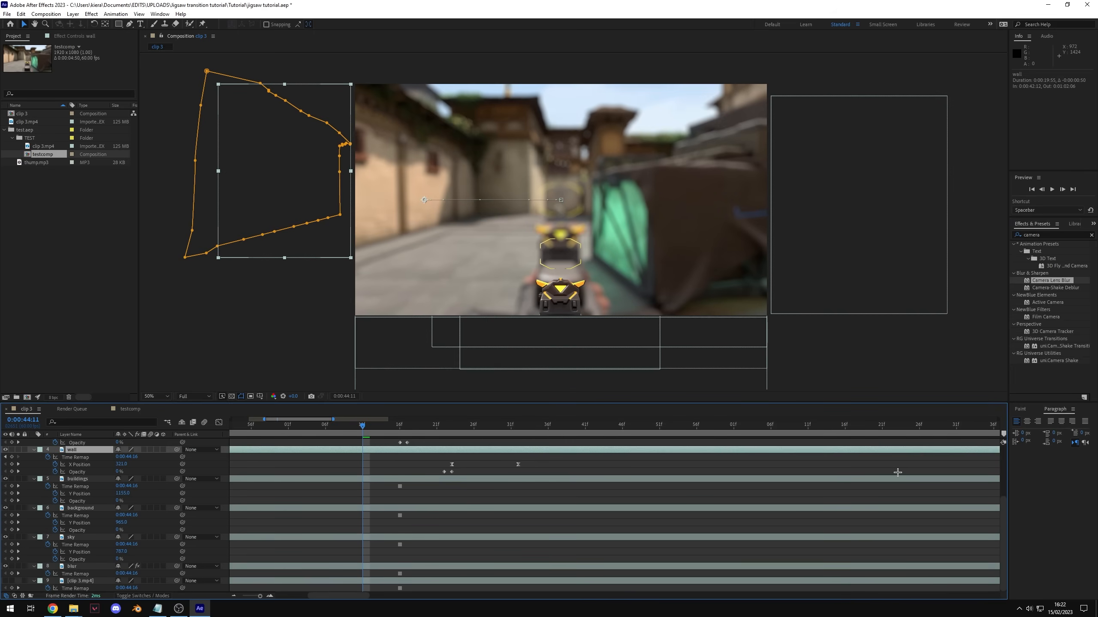
drag(899, 479, 828, 484)
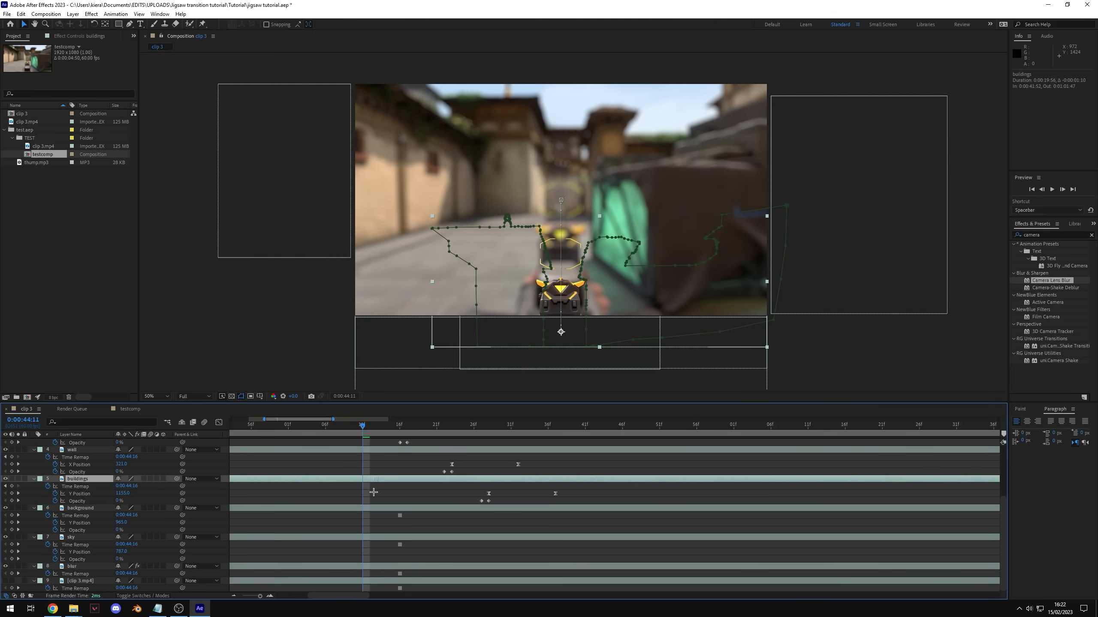
click(373, 493)
scroll(373, 493, down, 5)
Step: Trim the work area to run from 0:00:44:03 to 0:00:44:58 around the overlapping slides
click(293, 424)
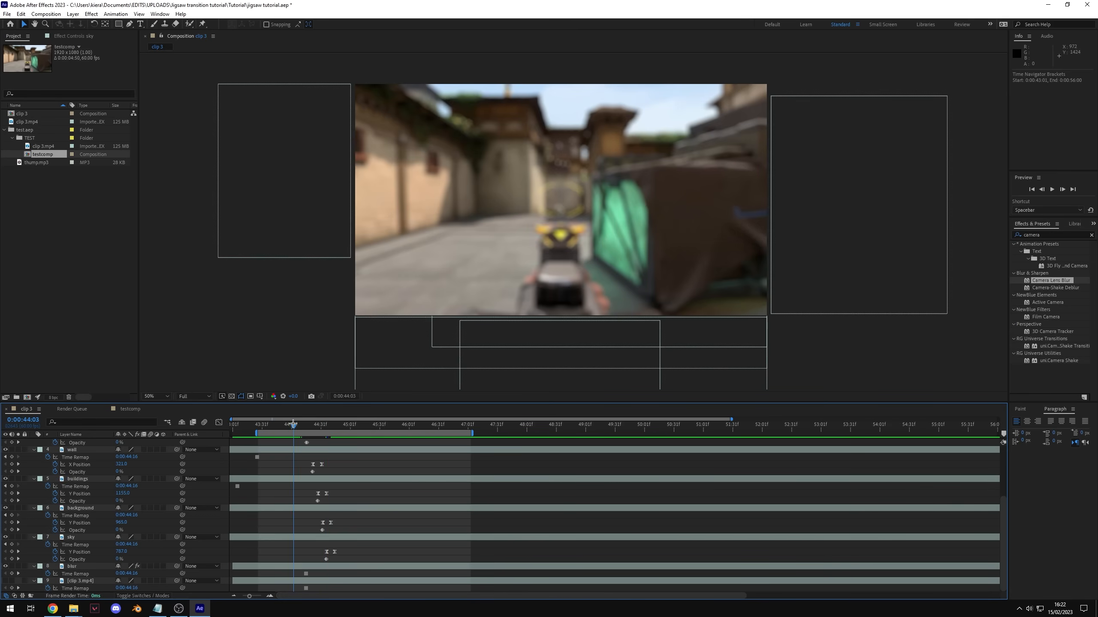
key(b)
click(348, 425)
key(n)
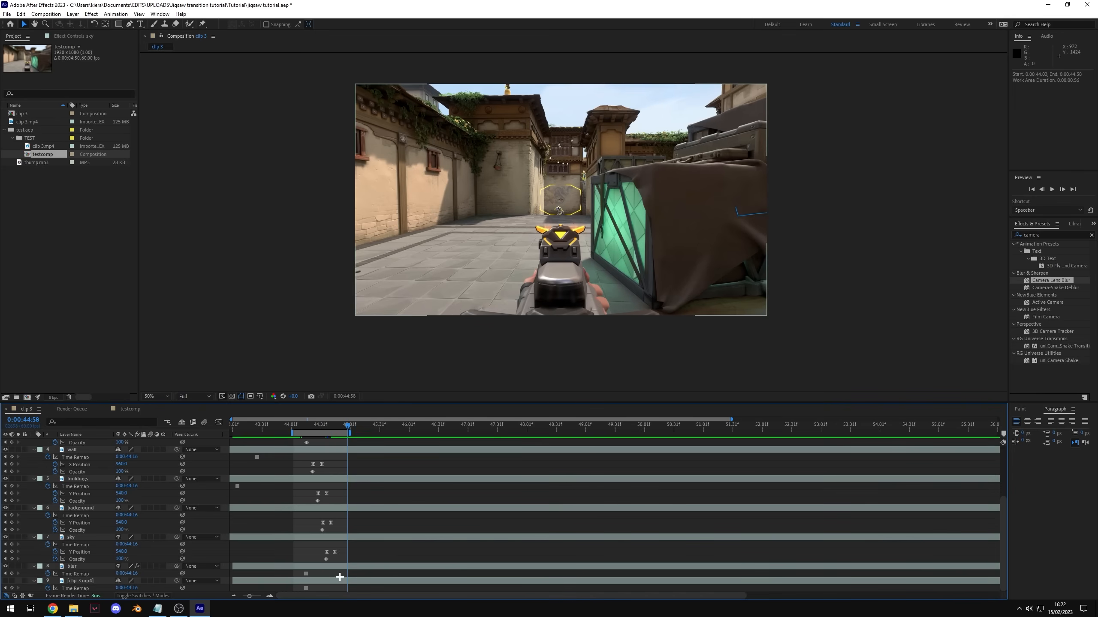
Step: Play back the work area to review the overlapping slides
key(=)
drag(351, 597, 295, 596)
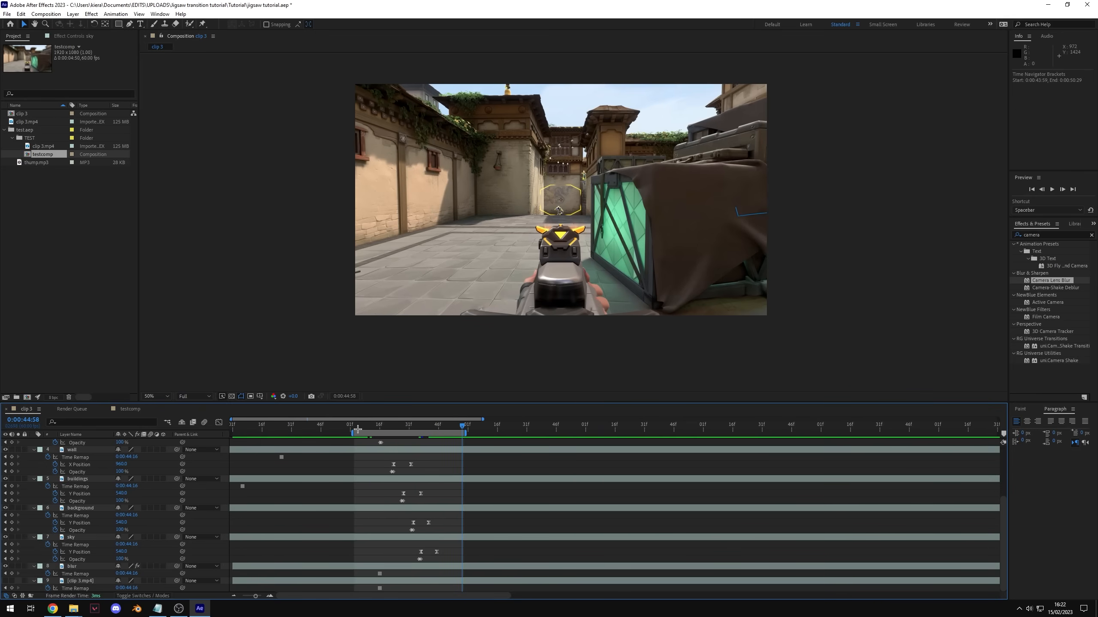
key(space)
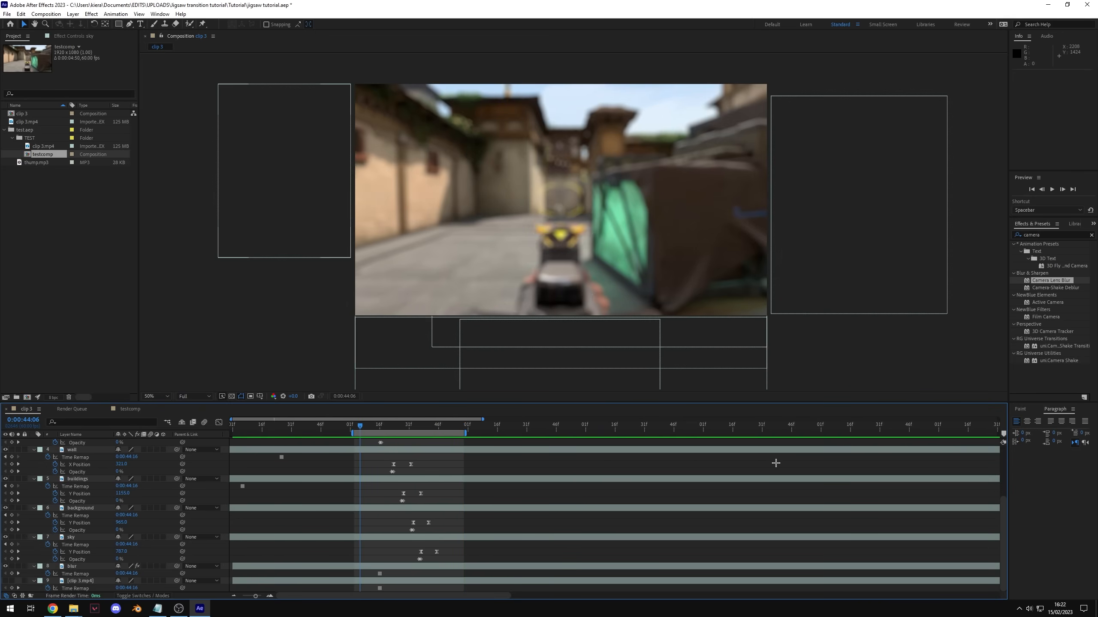
scroll(625, 483, up, 5)
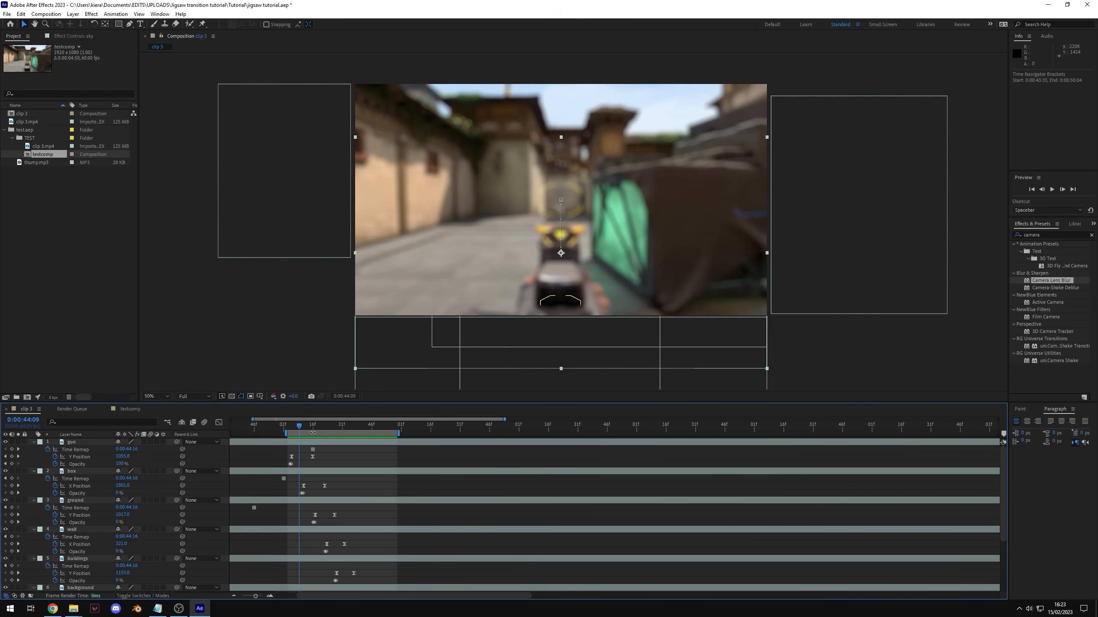
Step: Move the ending position keyframes of all sliding layers about seven frames later to lengthen each slide
key(semicolon)
key(ctrl+shift+a)
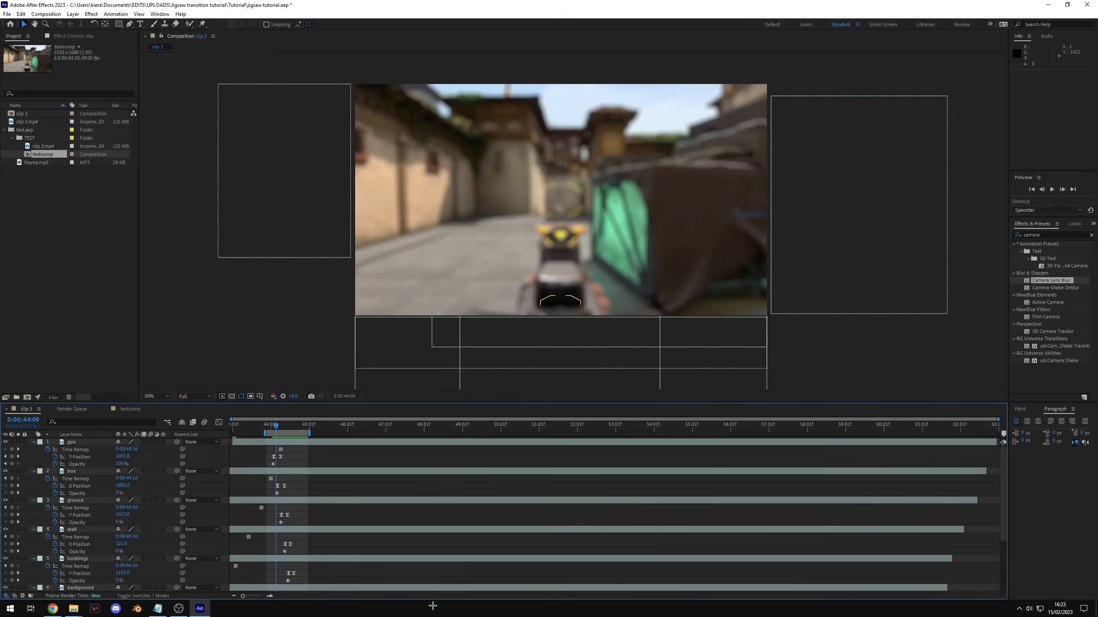
key(equal)
key(equal)
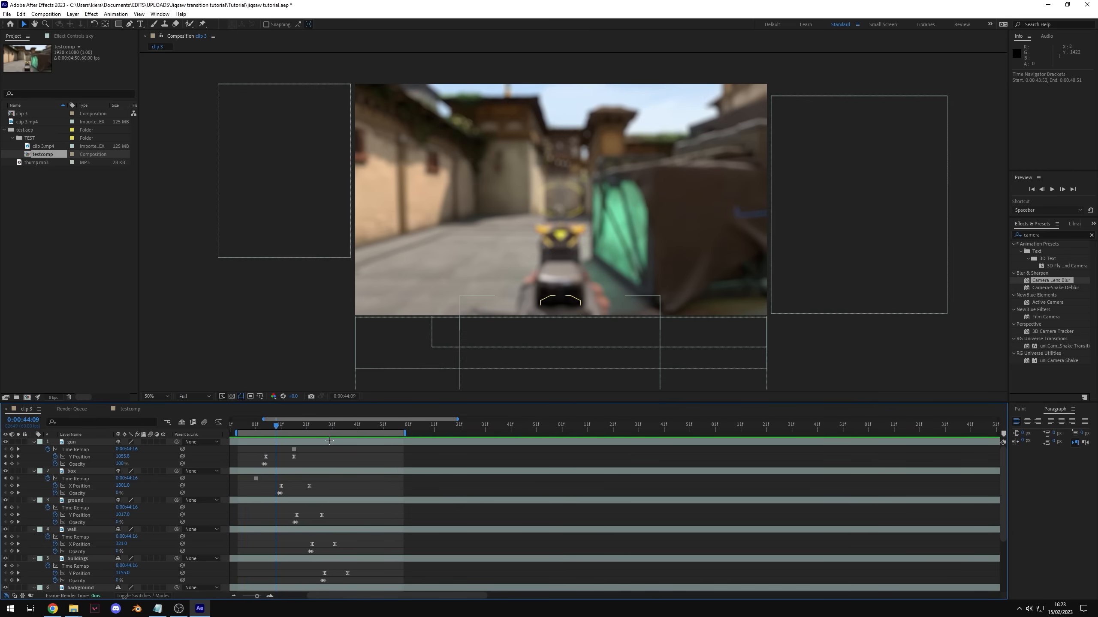
key(ctrl+a)
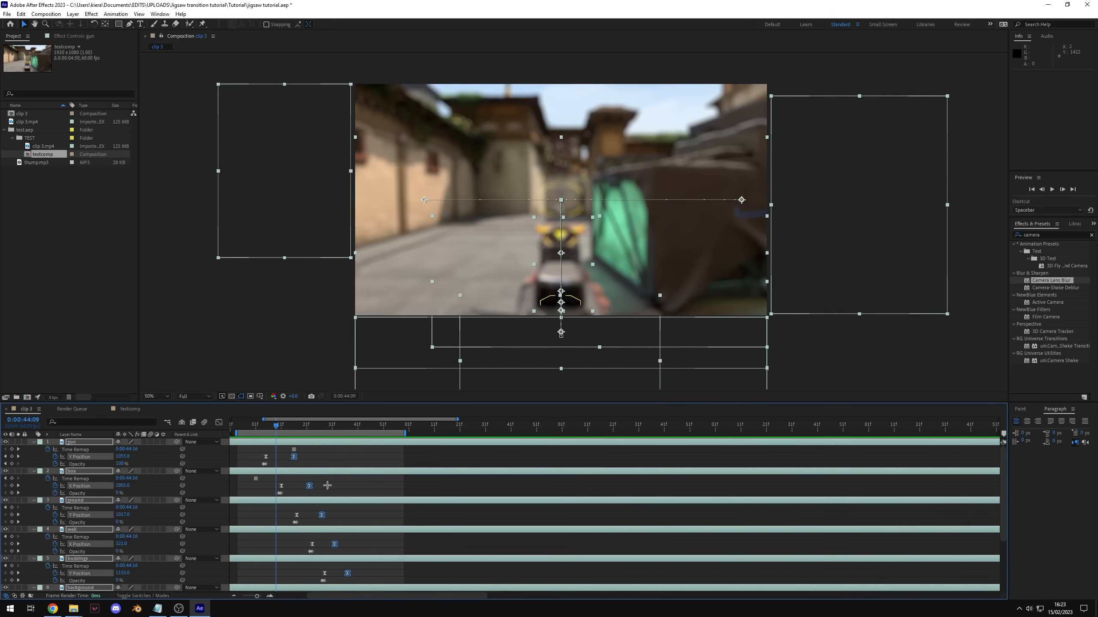
drag(295, 456, 312, 457)
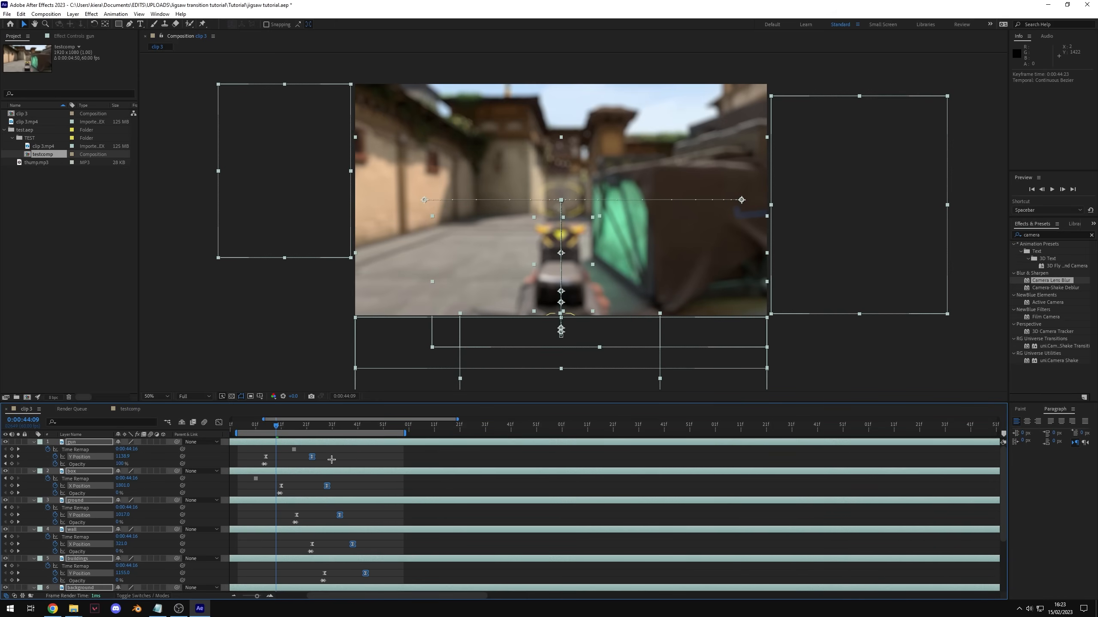
Step: Deselect the keyframes and preview the lengthened slides from the start of the work area
key(ctrl+shift+a)
key(minus)
drag(273, 426, 258, 426)
key(space)
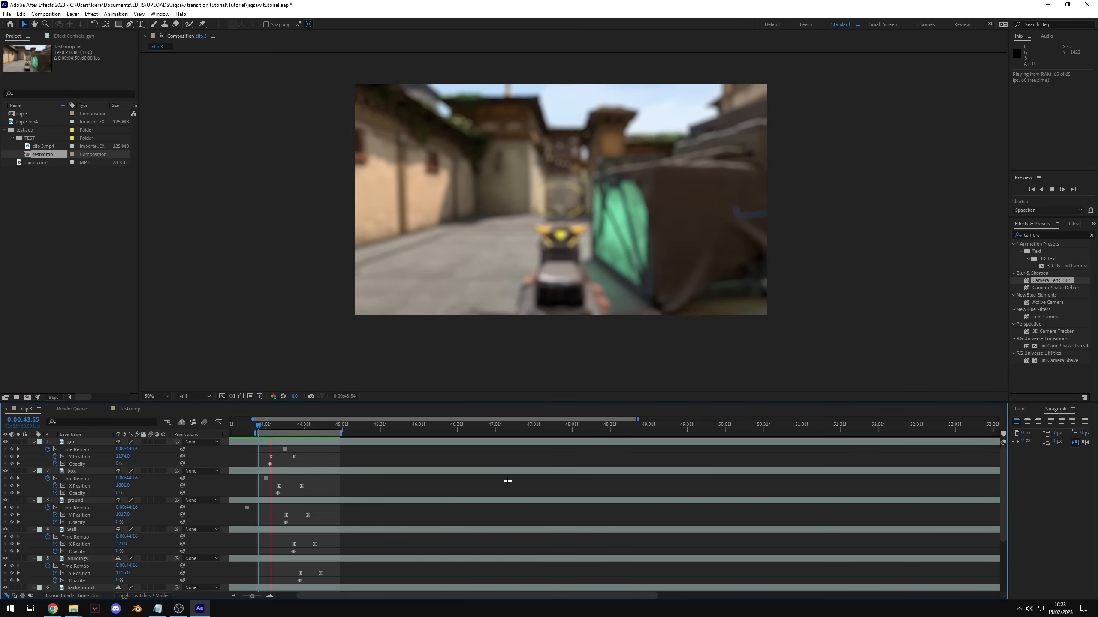
key(space)
Step: Inspect the easing curve of the gun layer's Y Position at 0:00:44:18 in the graph editor
click(287, 428)
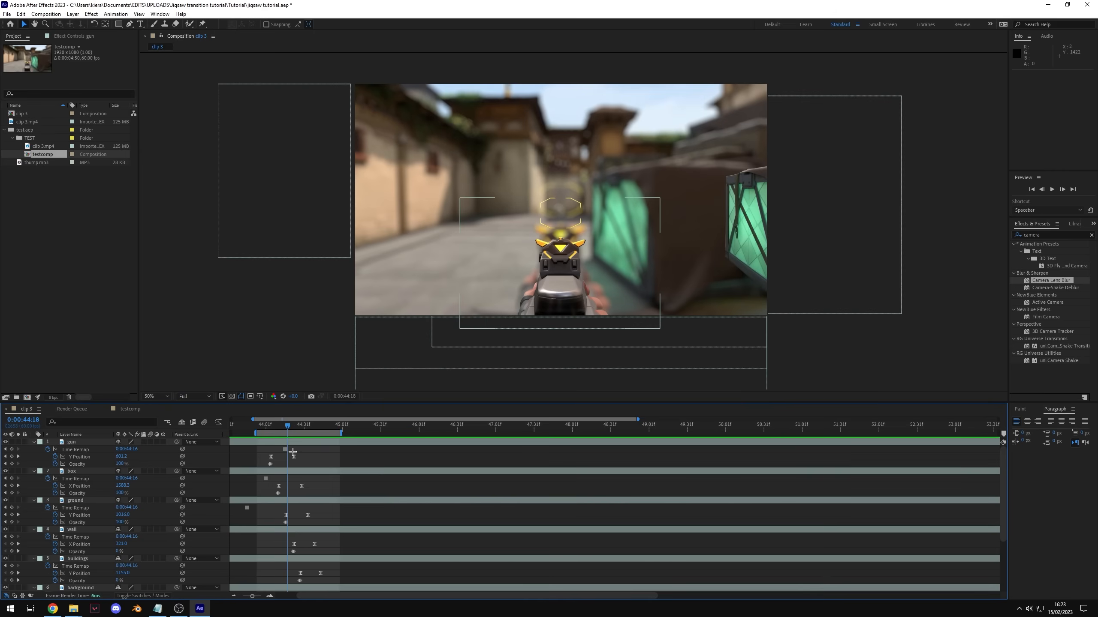
click(292, 457)
click(219, 423)
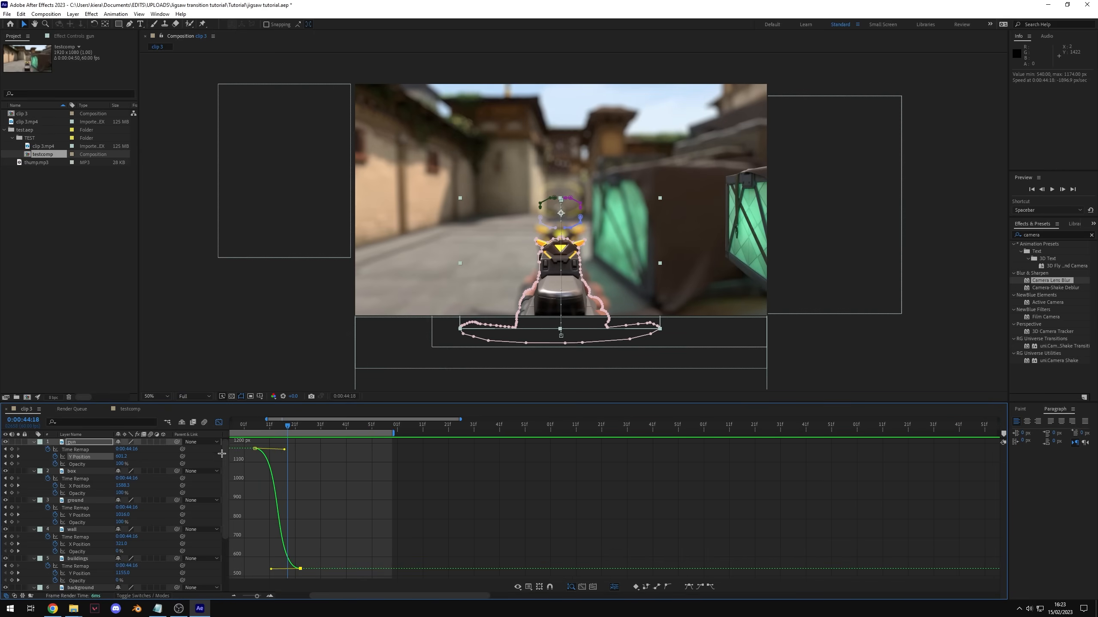
click(218, 423)
Step: Review the staggered keyframes of all layers and preview the transition in an enlarged composition view
scroll(369, 534, down, 4)
click(436, 548)
scroll(420, 551, down, 4)
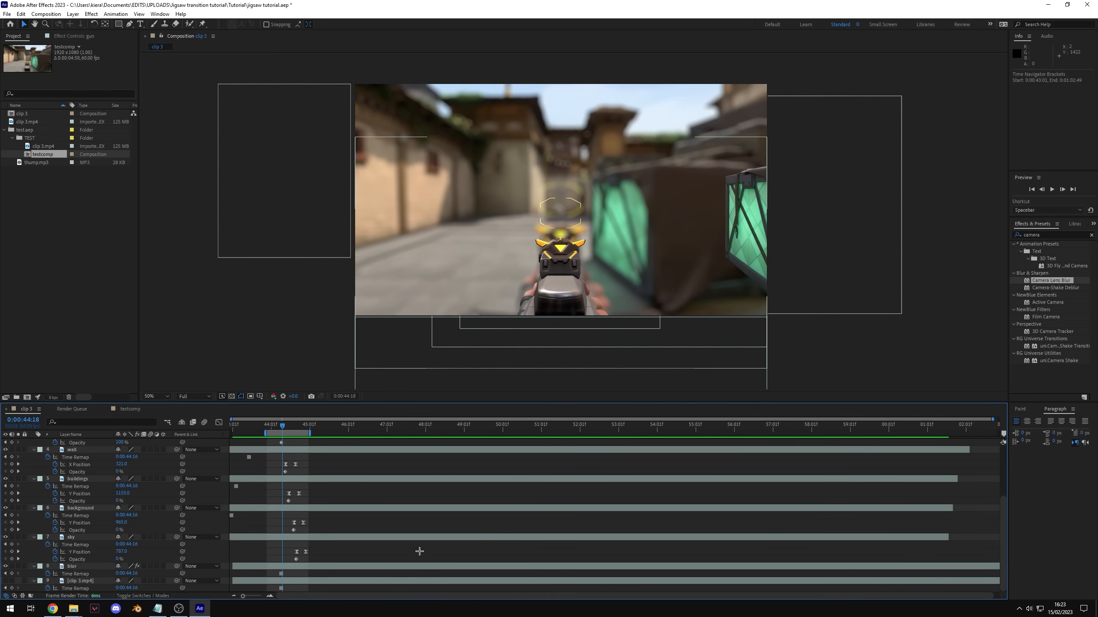
scroll(342, 519, up, 3)
scroll(341, 519, up, 1)
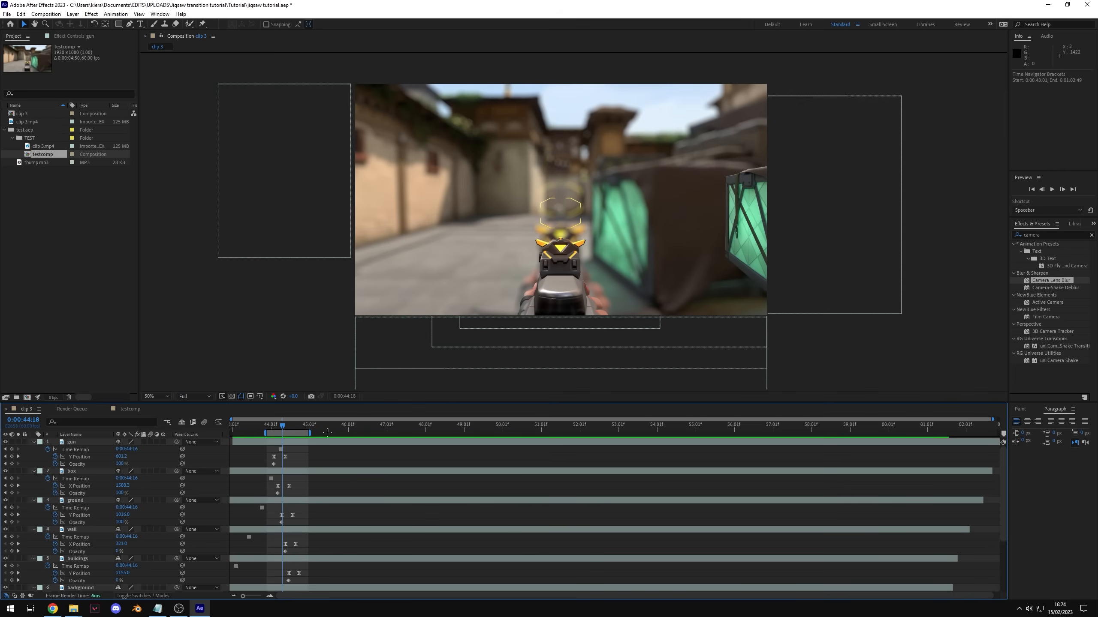
click(269, 426)
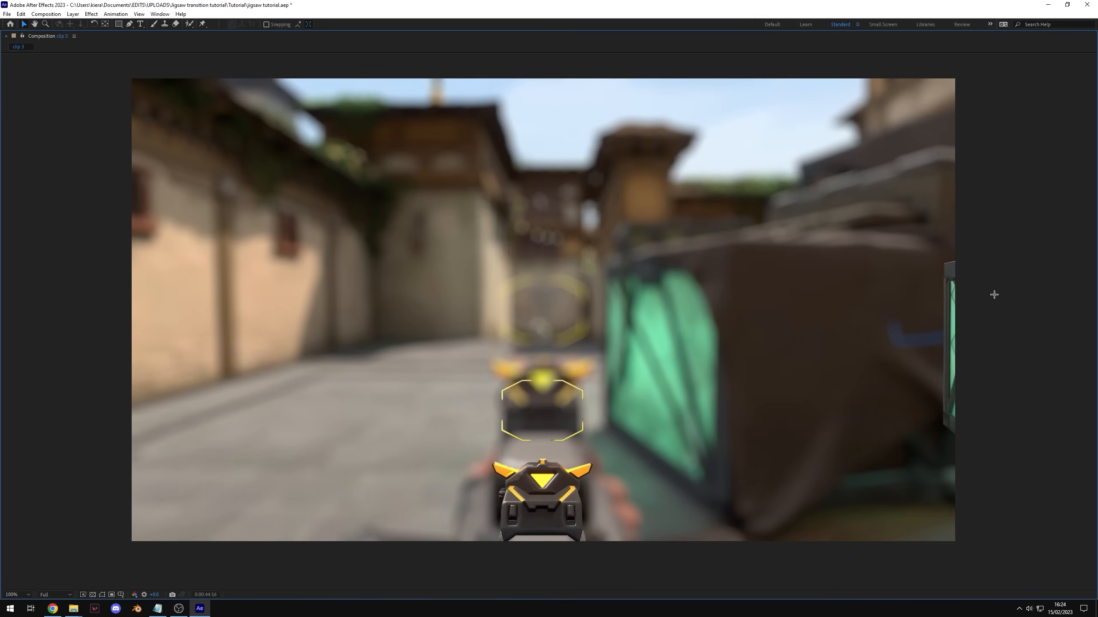
key(grave)
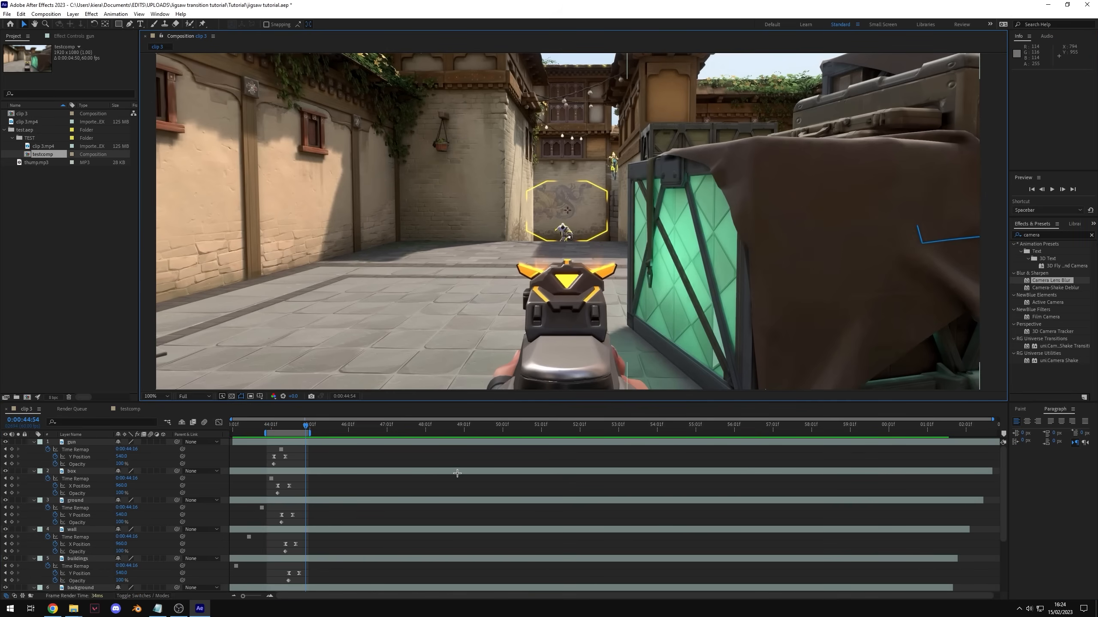
Step: Set the current time to 0:00:44:55, on the sky layer's final Y Position keyframe
scroll(339, 520, down, 3)
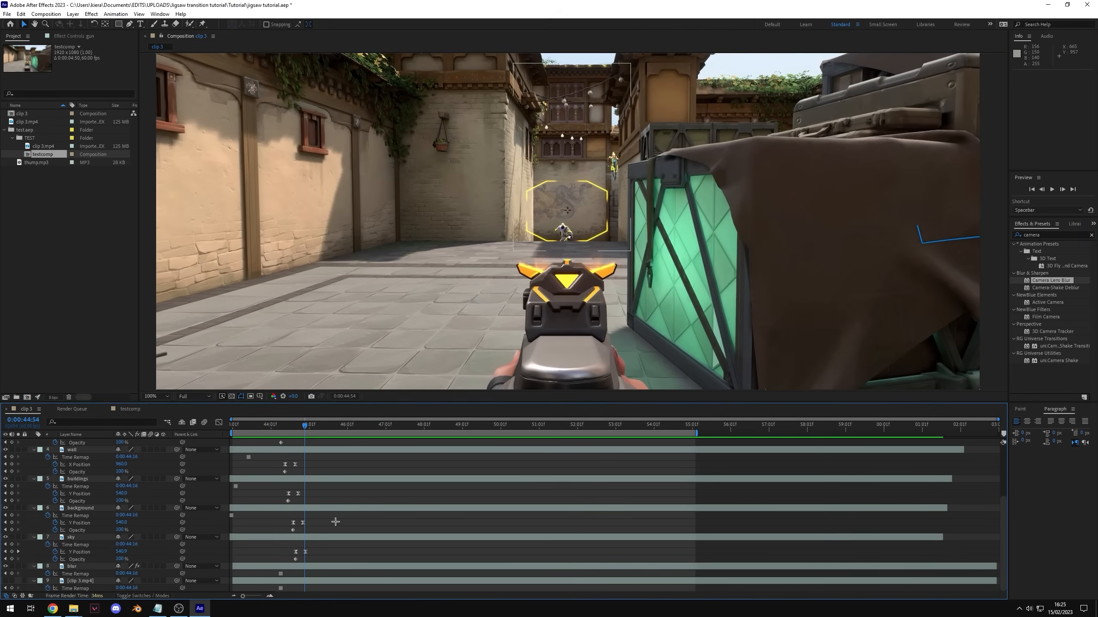
key(equal)
key(equal)
key(equal)
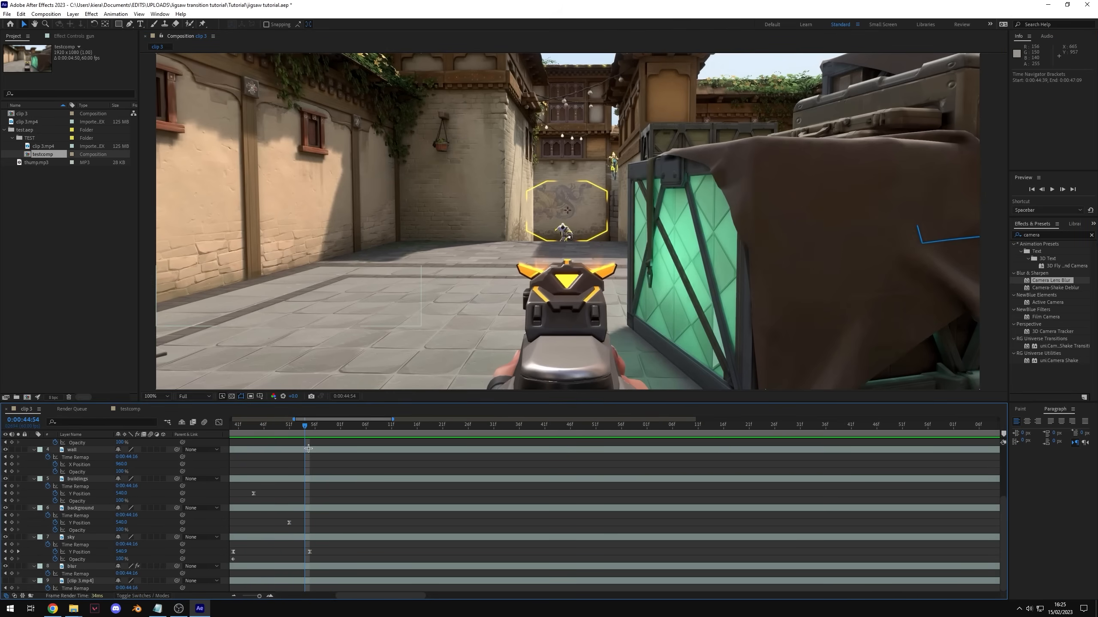
drag(304, 425, 310, 426)
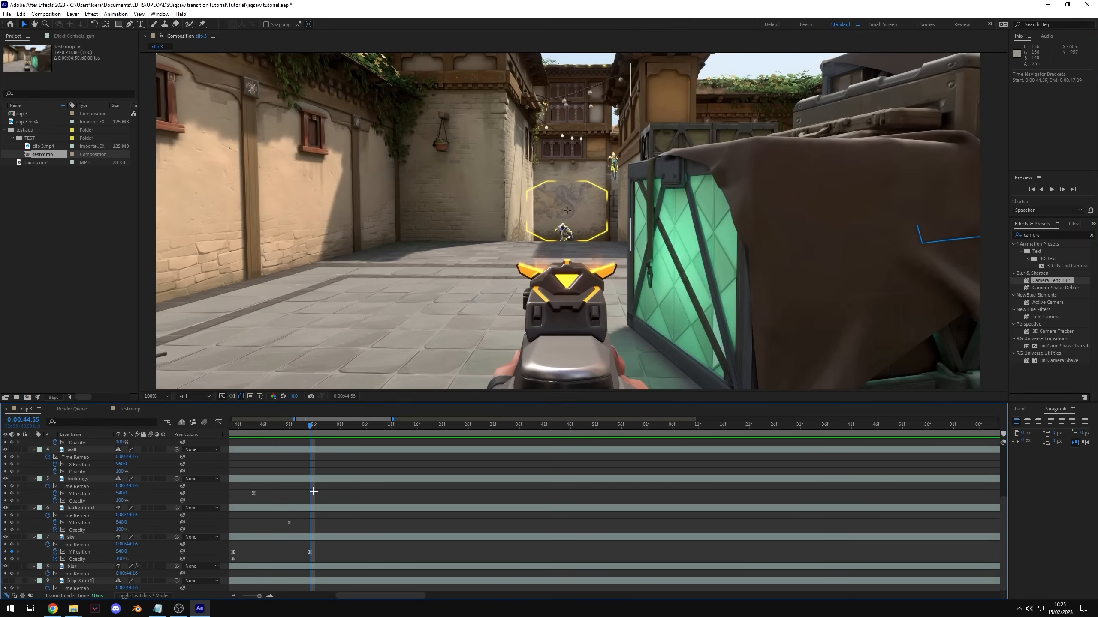
Step: Collapse the keyframed properties and trim the ends of the gun through blur layers at 0:00:44:55
scroll(311, 562, up, 3)
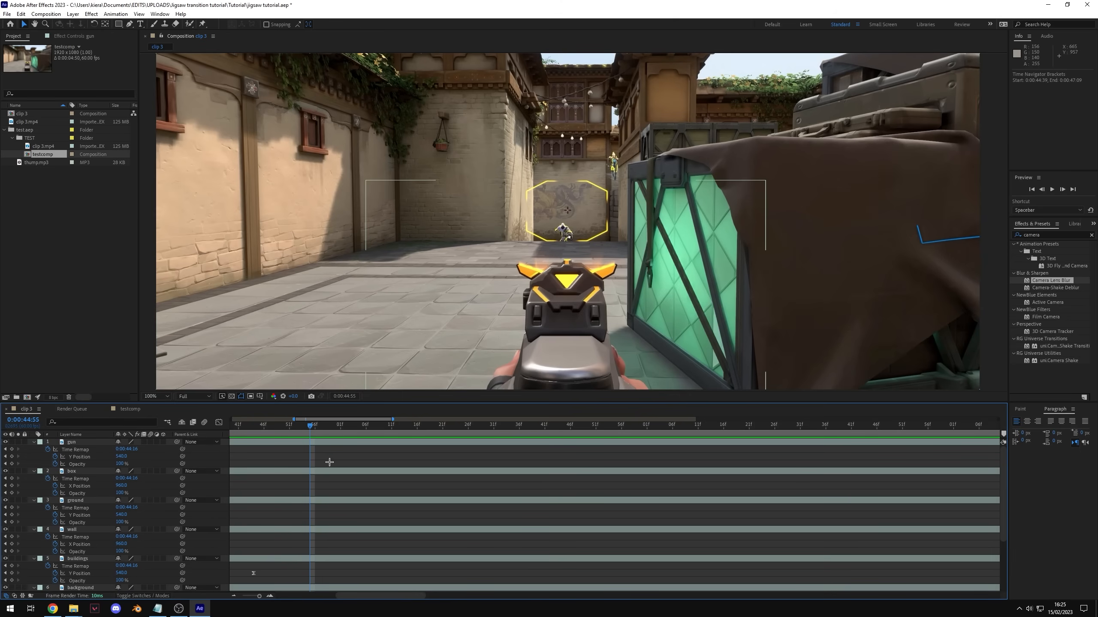
key(u)
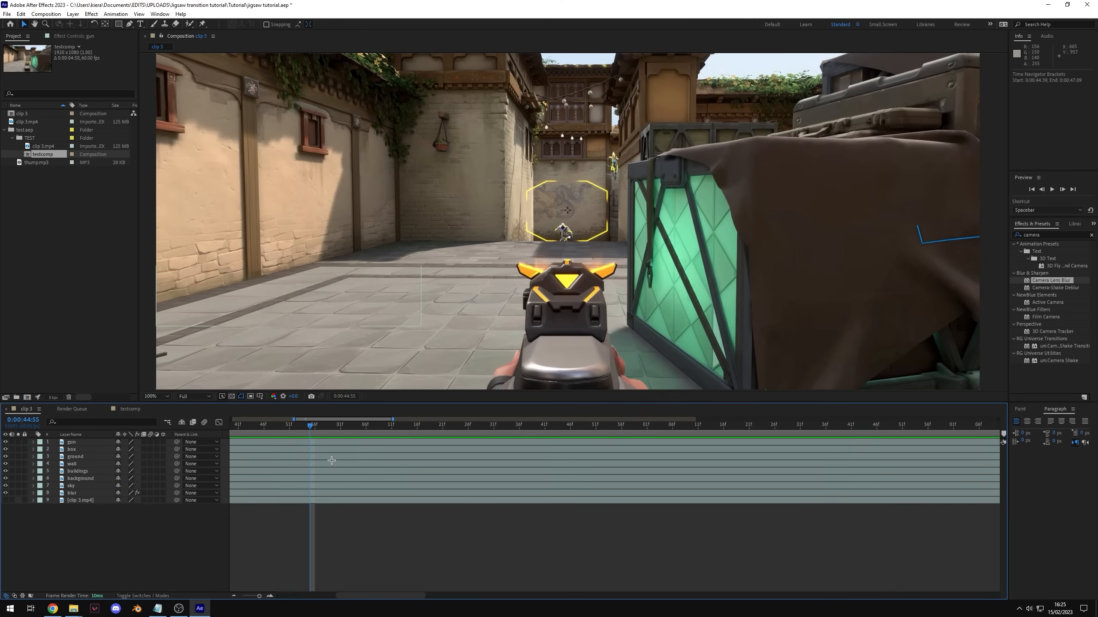
click(89, 441)
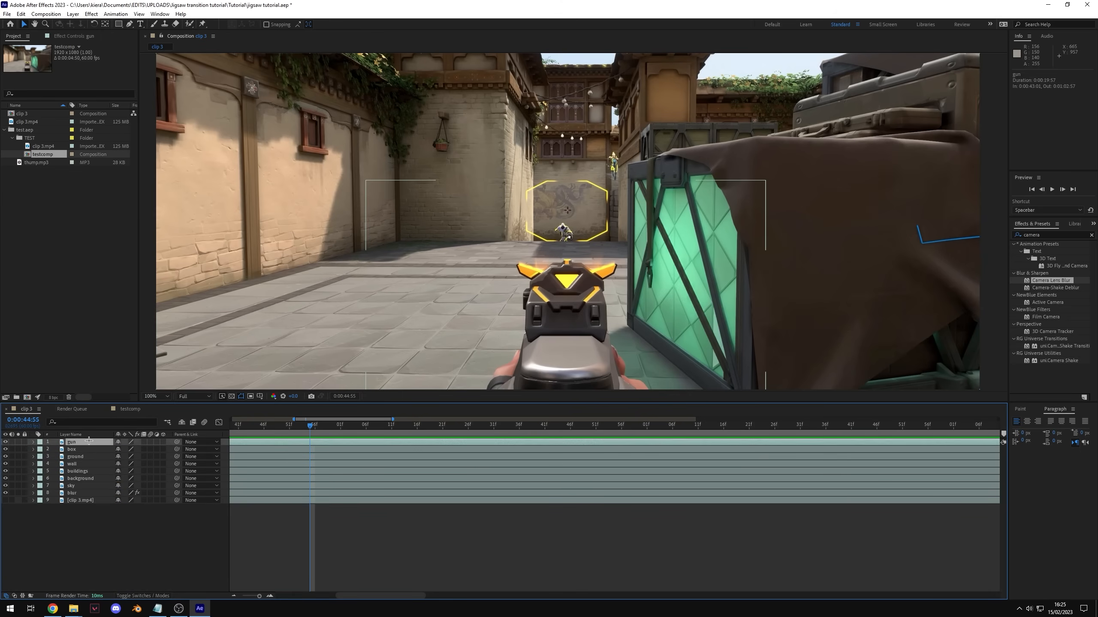
shift+click(91, 492)
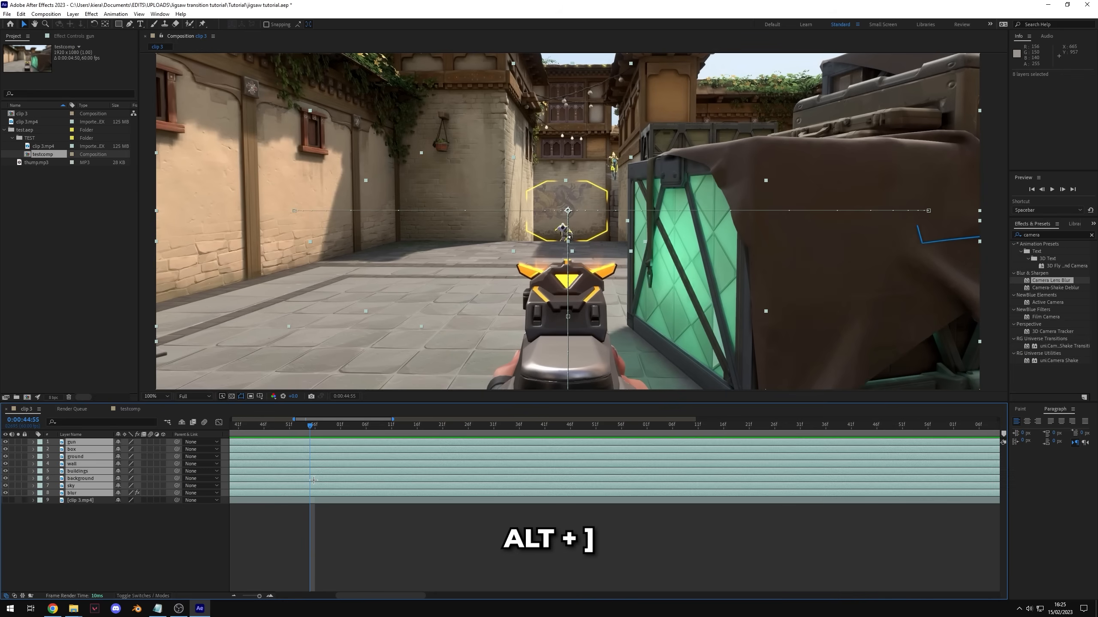
key(alt+bracketright)
scroll(324, 429, up, 3)
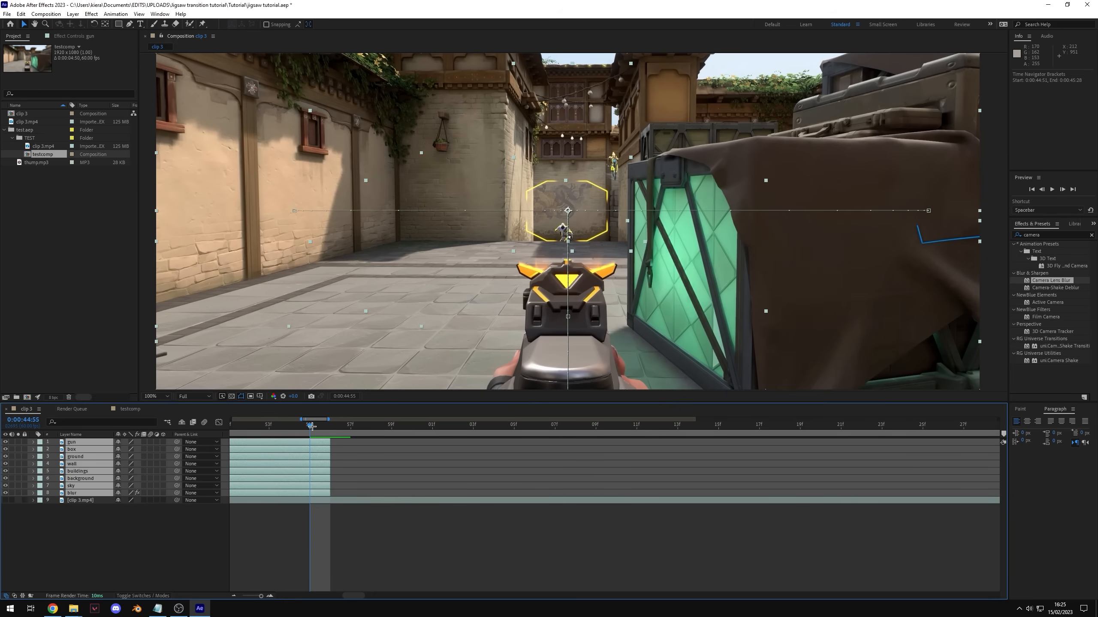
drag(540, 56, 489, 136)
mouse_move(307, 424)
mouse_down()
mouse_move(285, 428)
mouse_move(310, 427)
mouse_up()
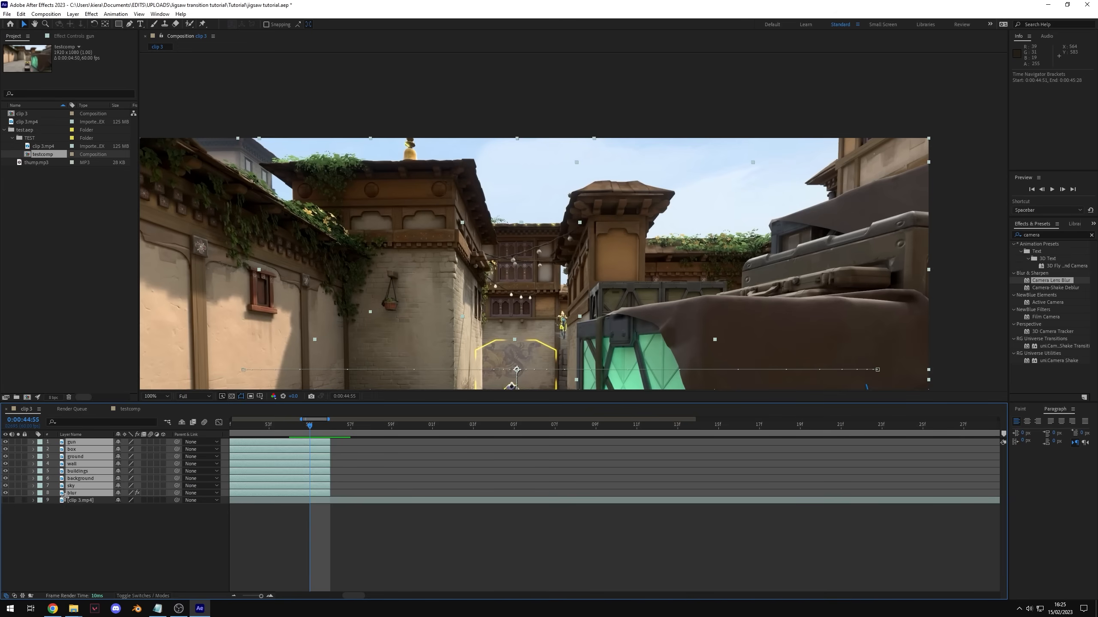
Step: Start the work area at 0:00:44:07 and trim the composition to the work area
click(97, 501)
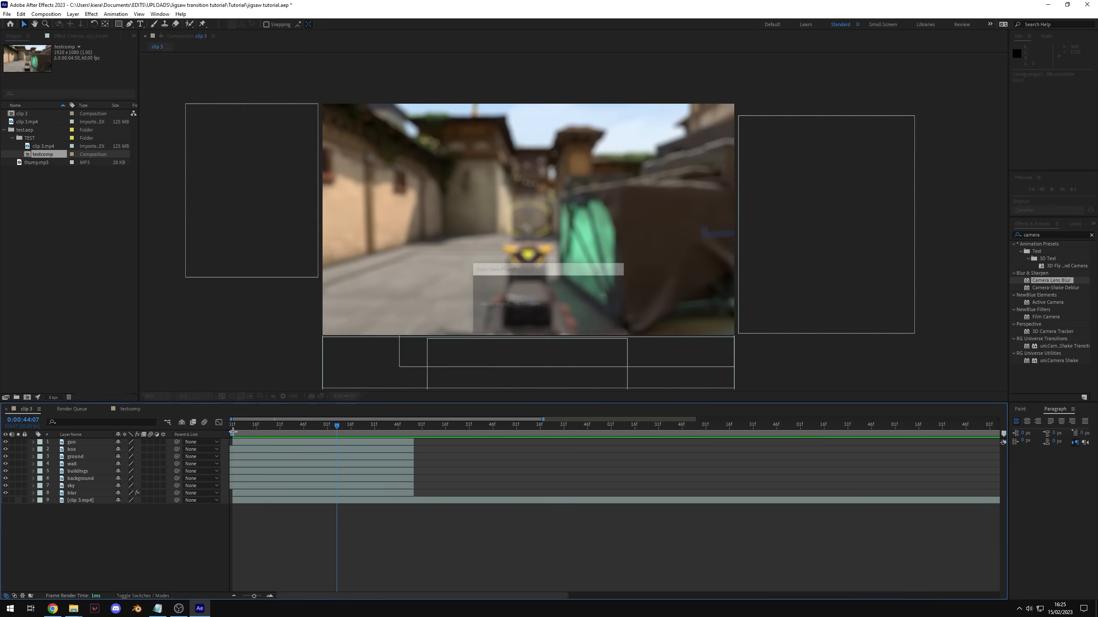
drag(232, 432, 330, 434)
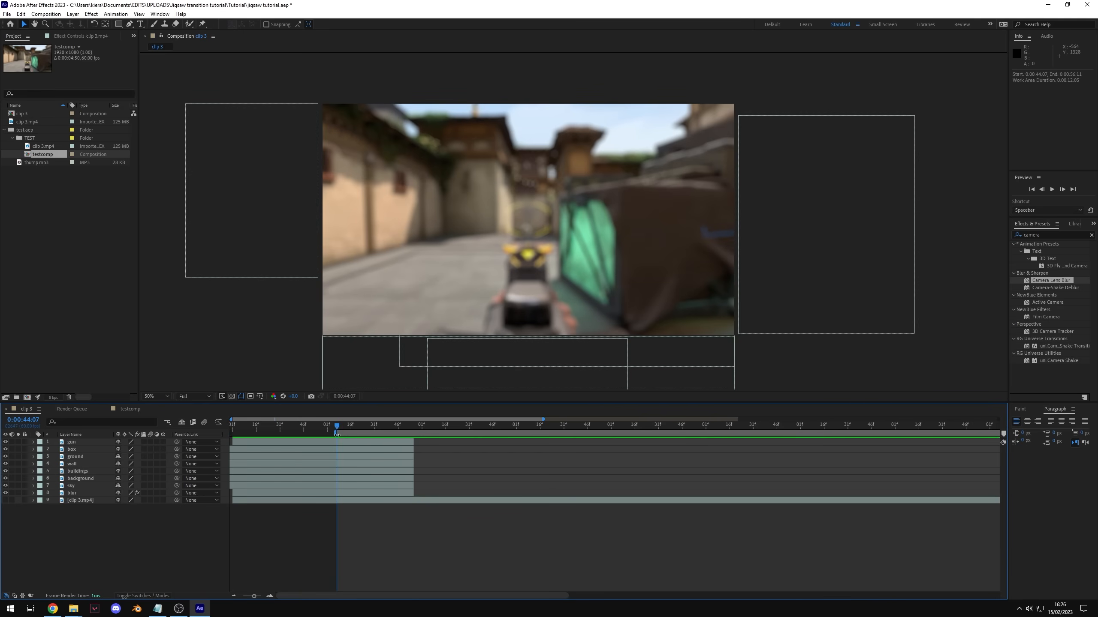
key(ctrl+shift+x)
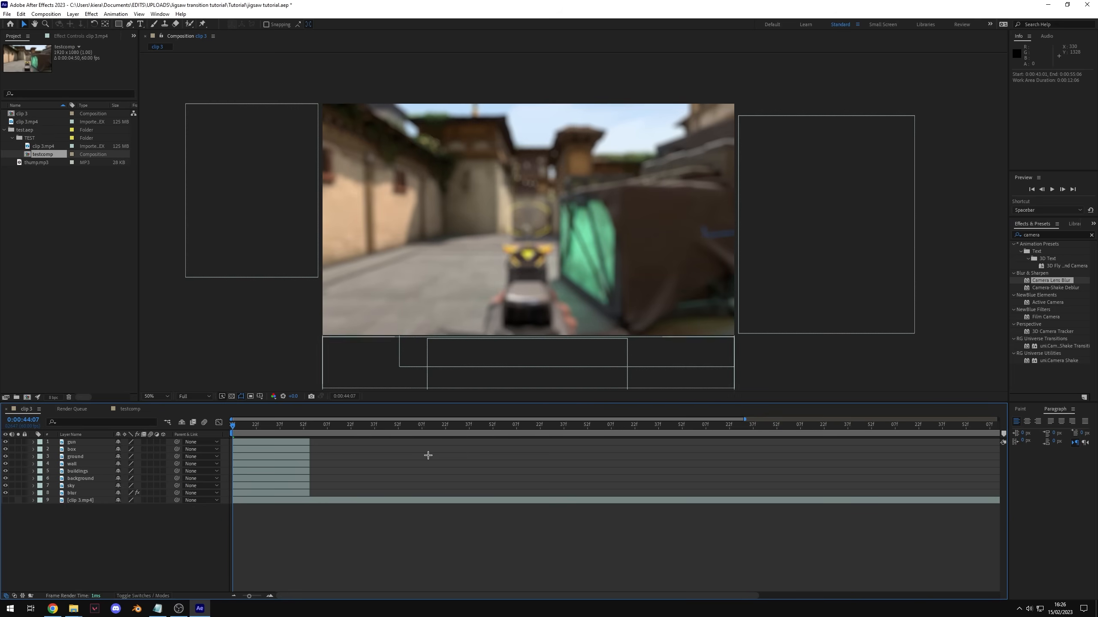
Step: Make the clip 3.mp4 layer visible beyond the end of the trimmed layers and preview the result from the start
drag(232, 425, 311, 426)
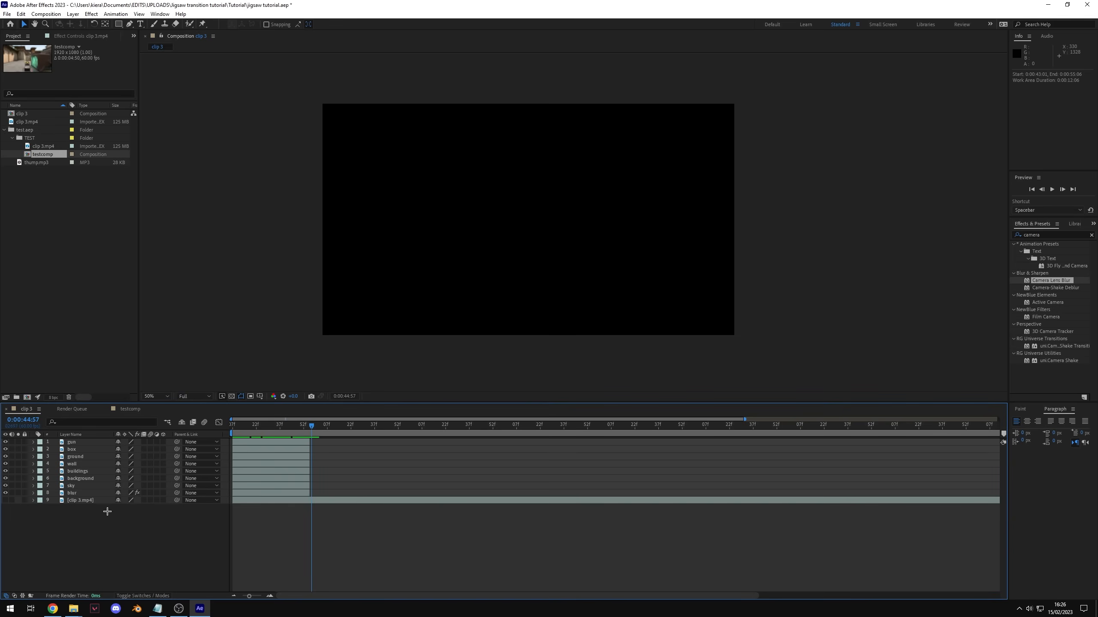
click(6, 501)
key(equal)
key(equal)
key(Home)
key(space)
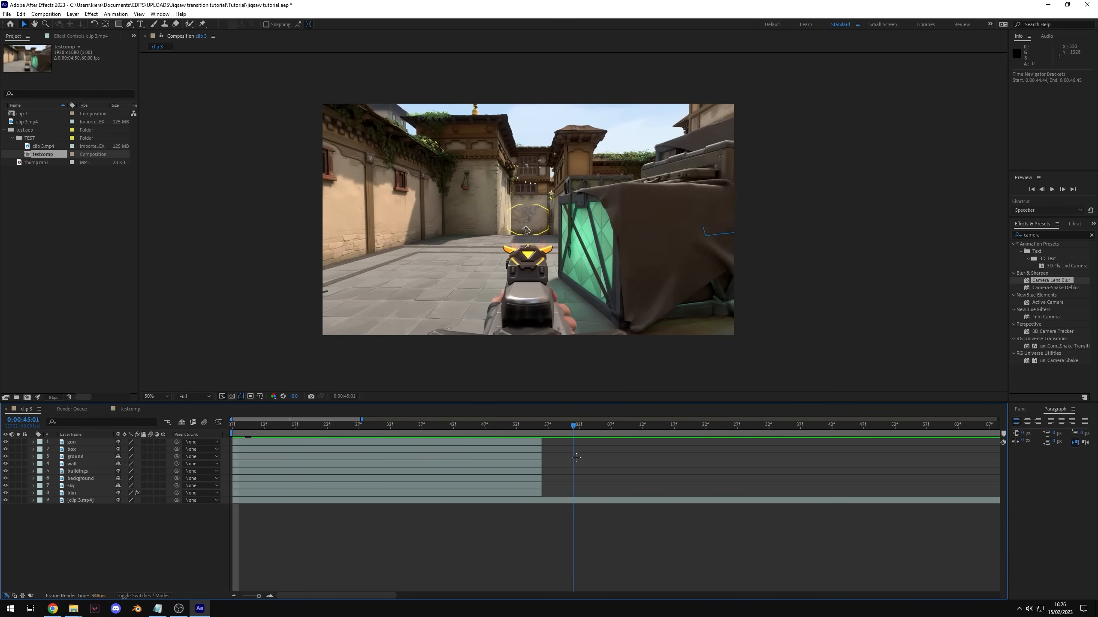
Step: Shift the clip 3.mp4 layer later so its Time Remap keyframe falls at 0:00:44:55, the trimmed layers' last frame
click(586, 501)
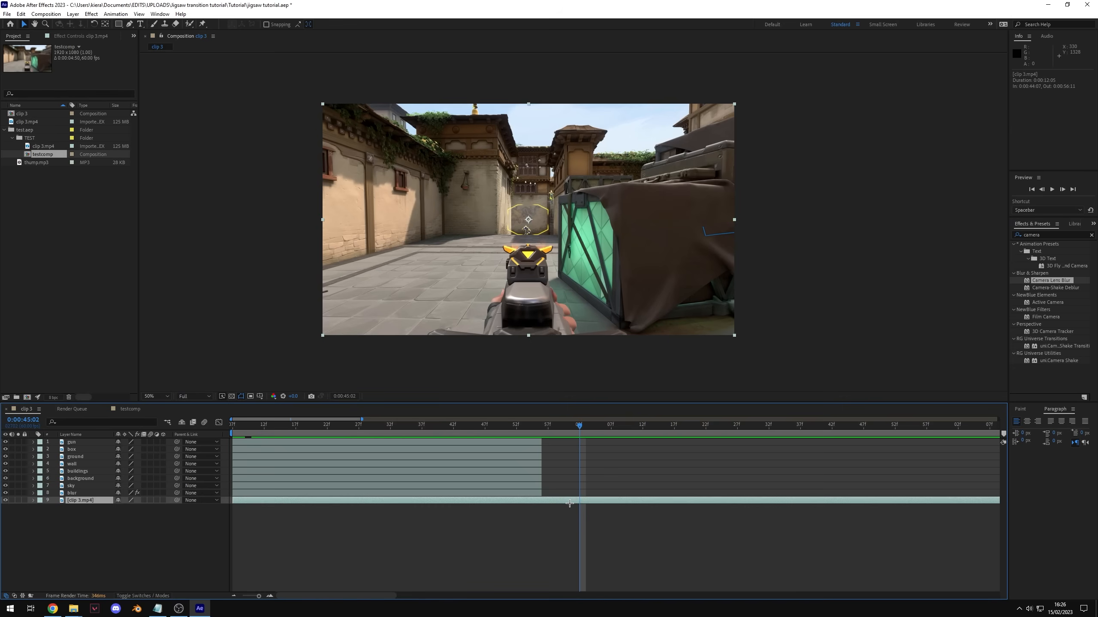
click(289, 426)
drag(327, 501, 553, 506)
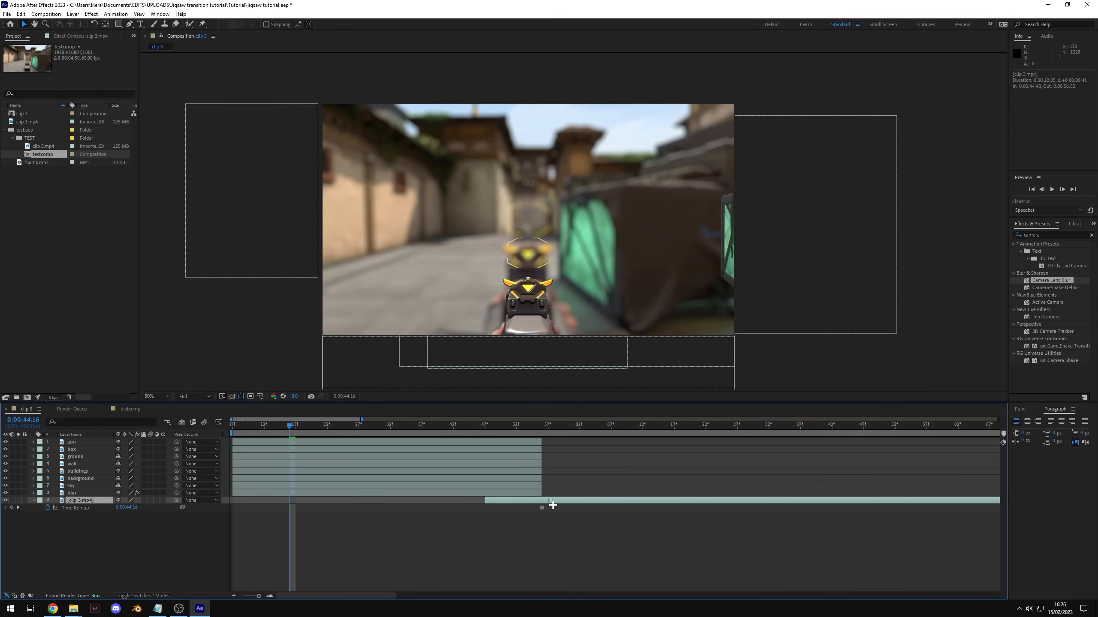
click(540, 423)
key(equal)
key(equal)
drag(519, 502, 482, 505)
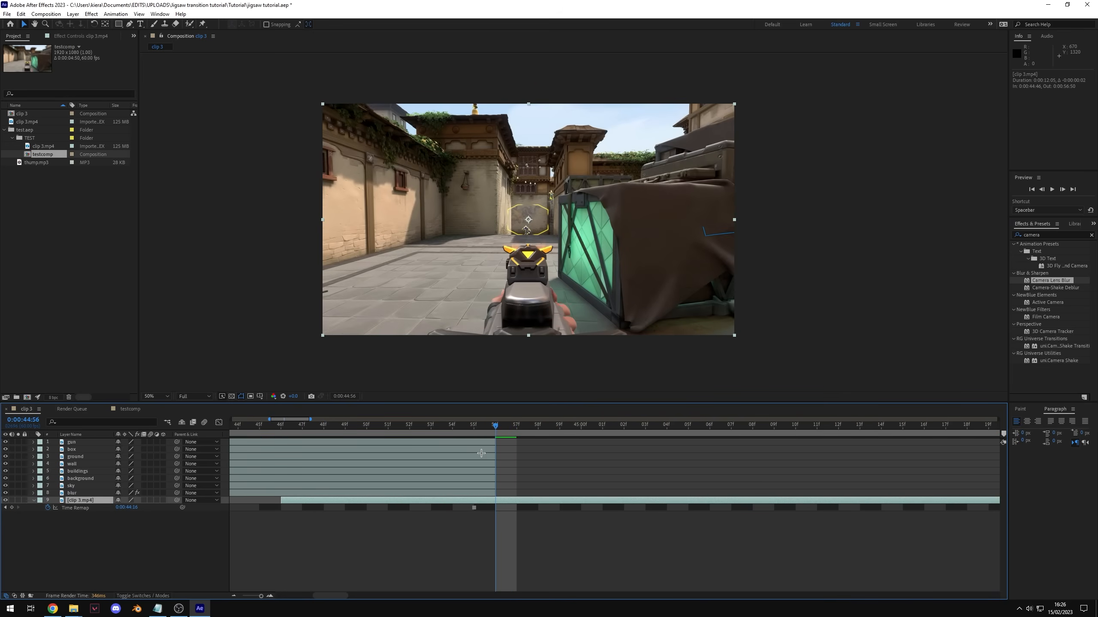
Step: Compare the frames at 0:00:44:55 and 0:00:44:56 with the clip 3.mp4 layer hidden and shown
click(475, 442)
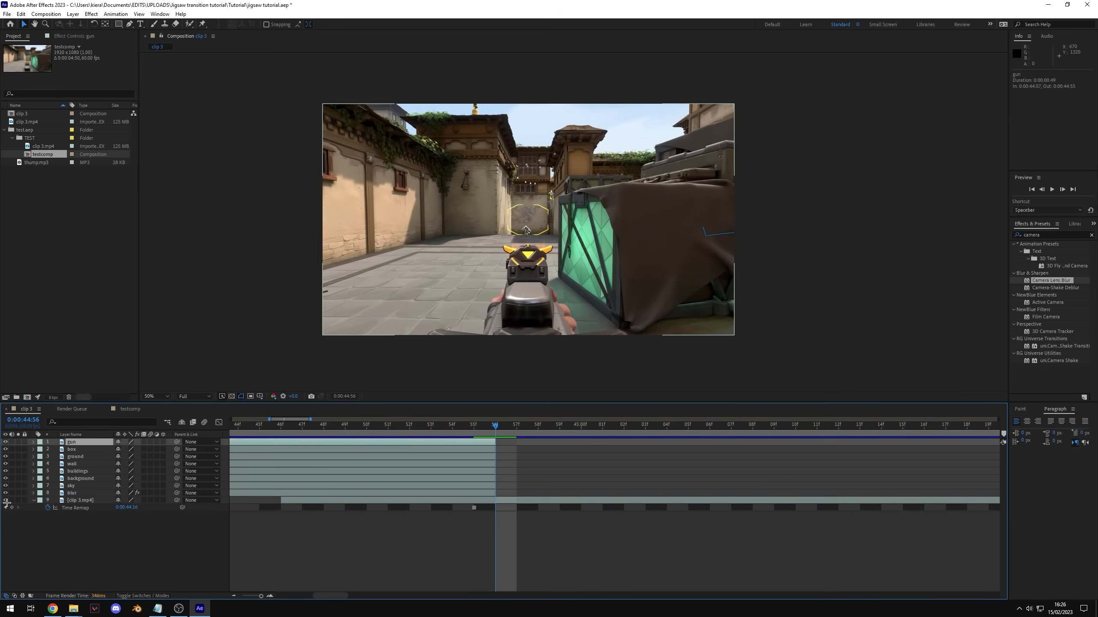
click(5, 500)
drag(497, 425, 474, 424)
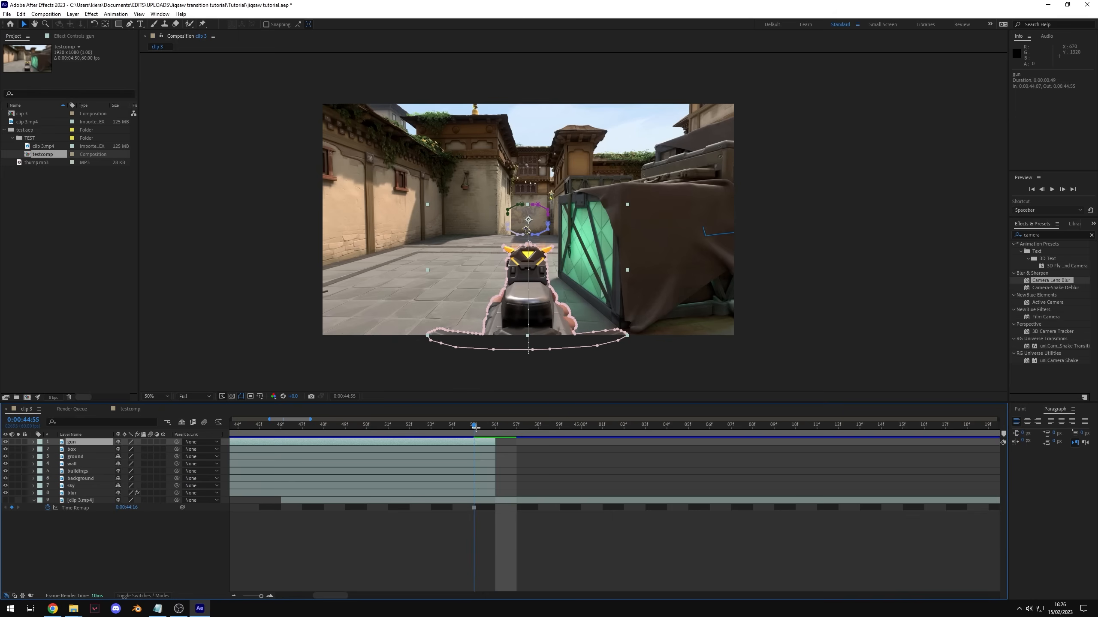
click(6, 500)
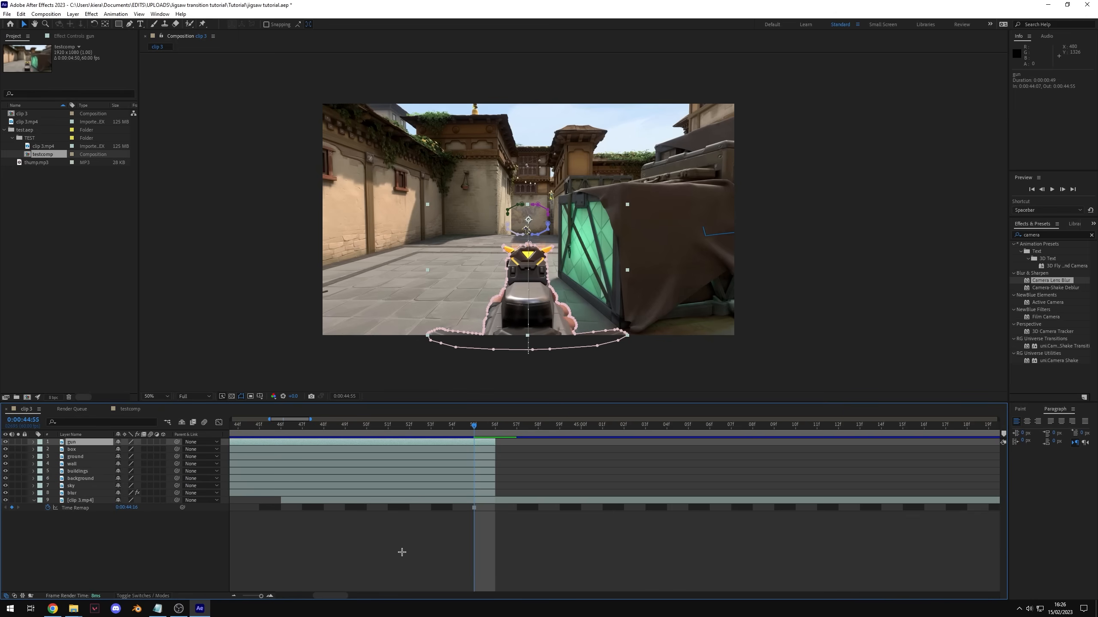
Step: Remove the Time Remap freeze from the clip 3.mp4 layer so its footage plays on from 0:00:44:56
click(388, 552)
click(503, 424)
click(536, 501)
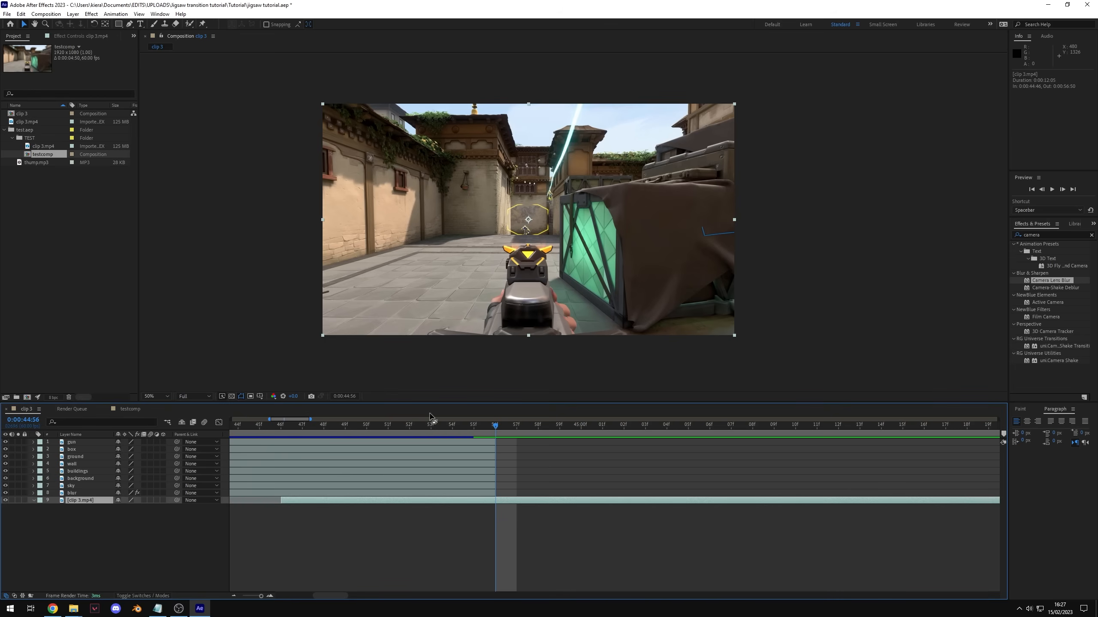
Step: Preview the jigsaw transition and its handover to the moving clip in an enlarged composition view, then restore the normal layout
scroll(415, 557, down, 5)
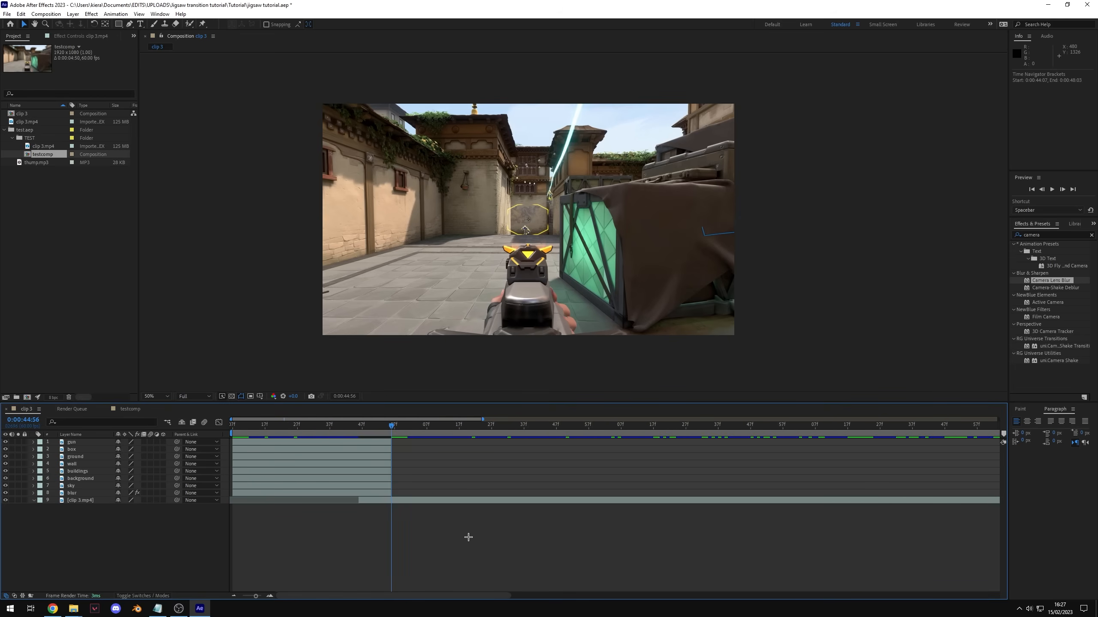
drag(357, 427, 553, 477)
scroll(536, 483, down, 4)
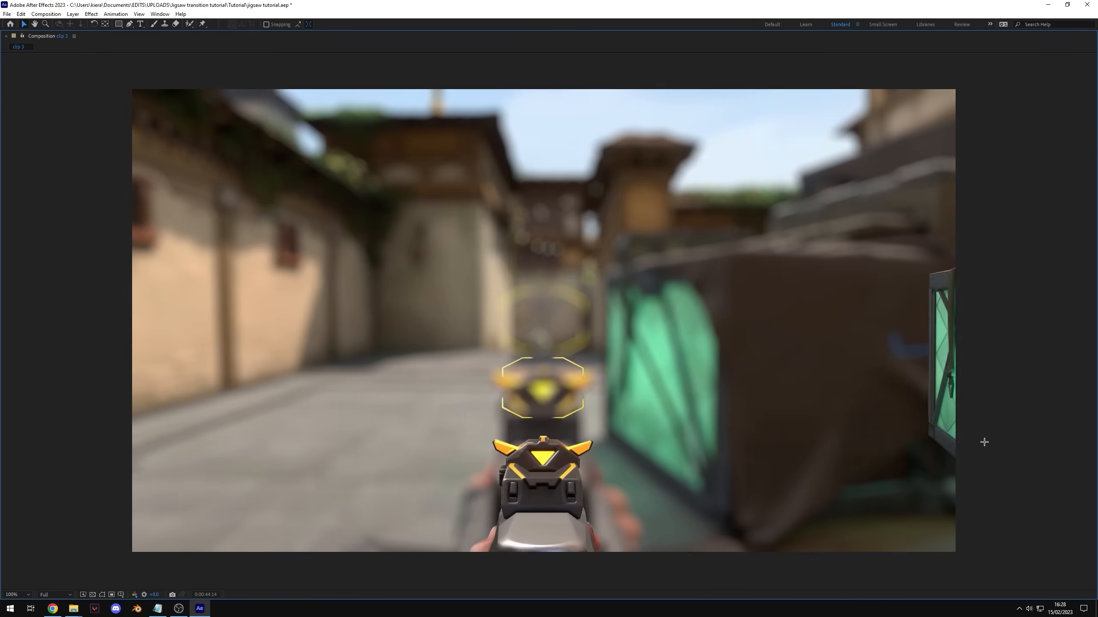
key(grave)
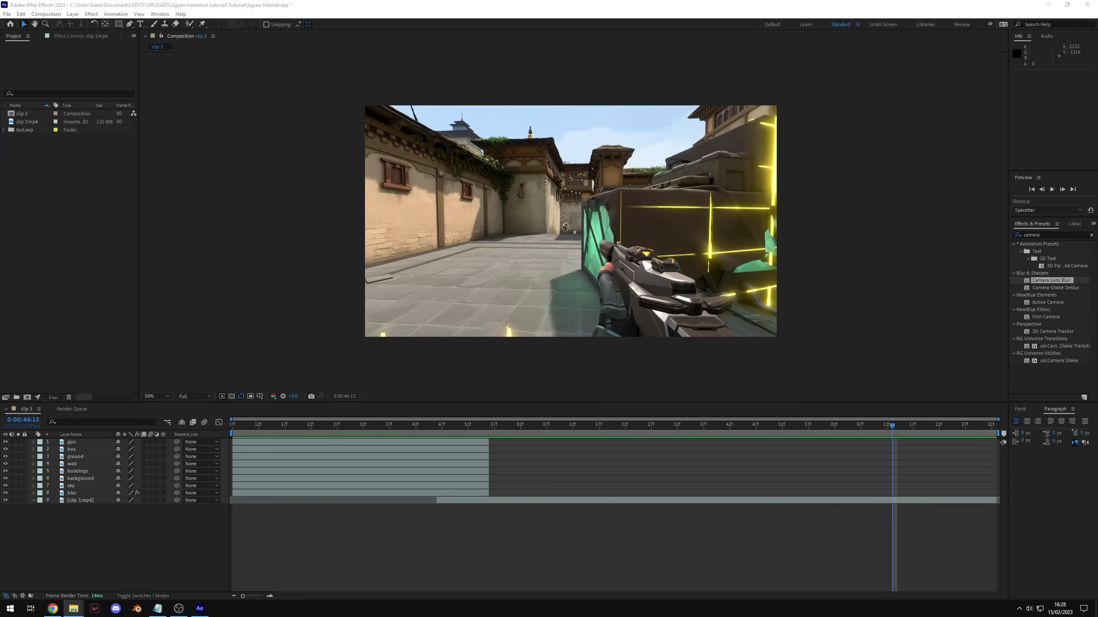
Step: Import clip 2.mp4 and place it in the composition between the blur and clip 3.mp4 layers
drag(1094, 562, 69, 201)
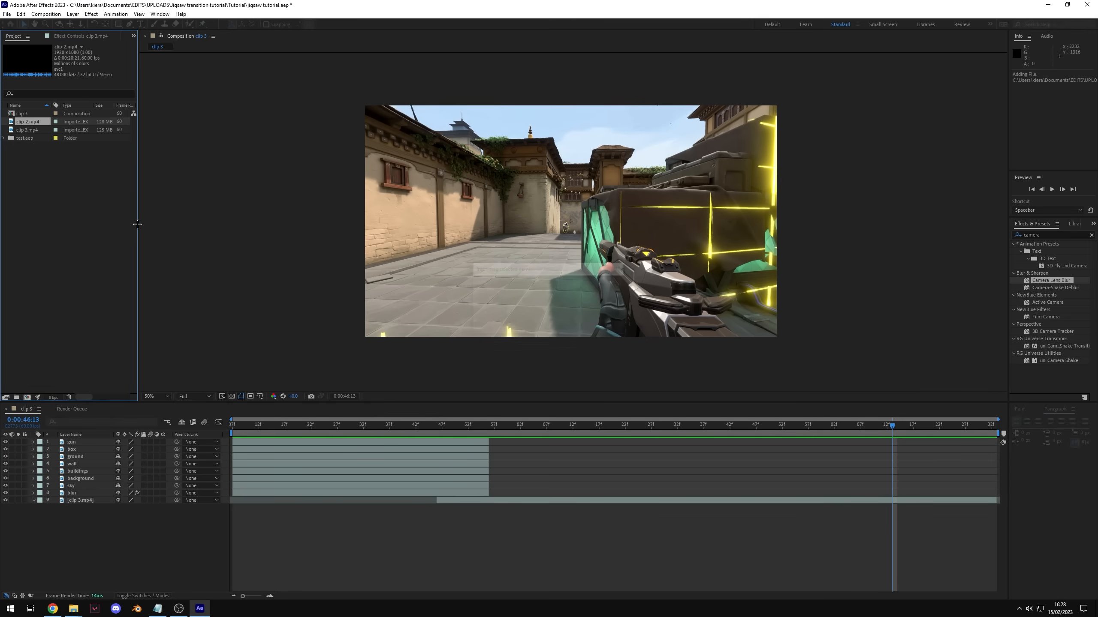
drag(48, 370, 67, 499)
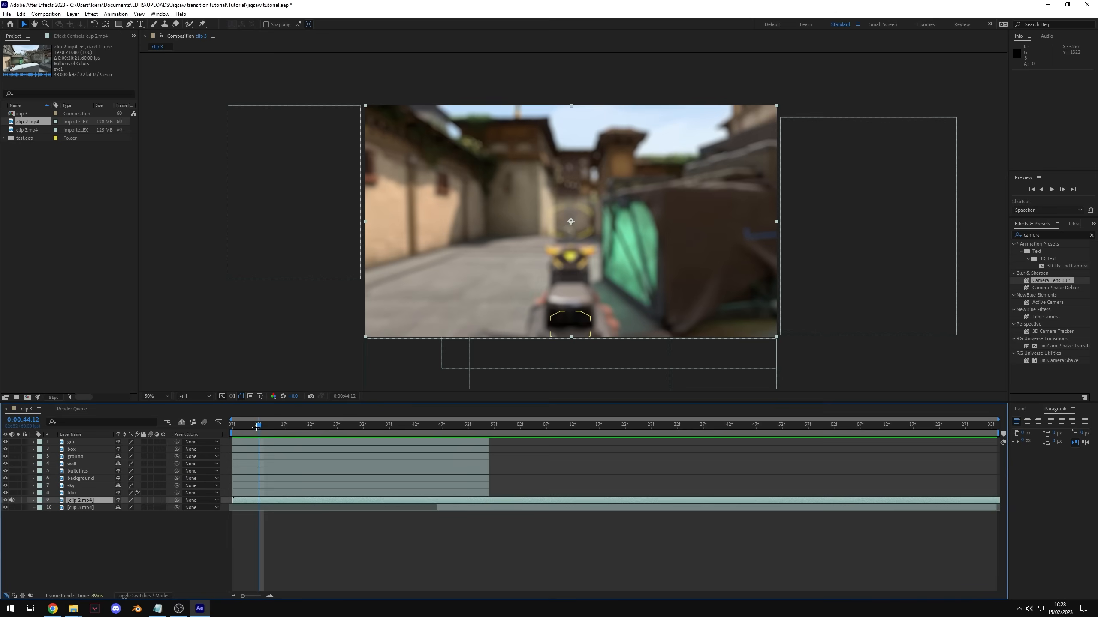
drag(257, 426, 334, 428)
drag(481, 455, 420, 462)
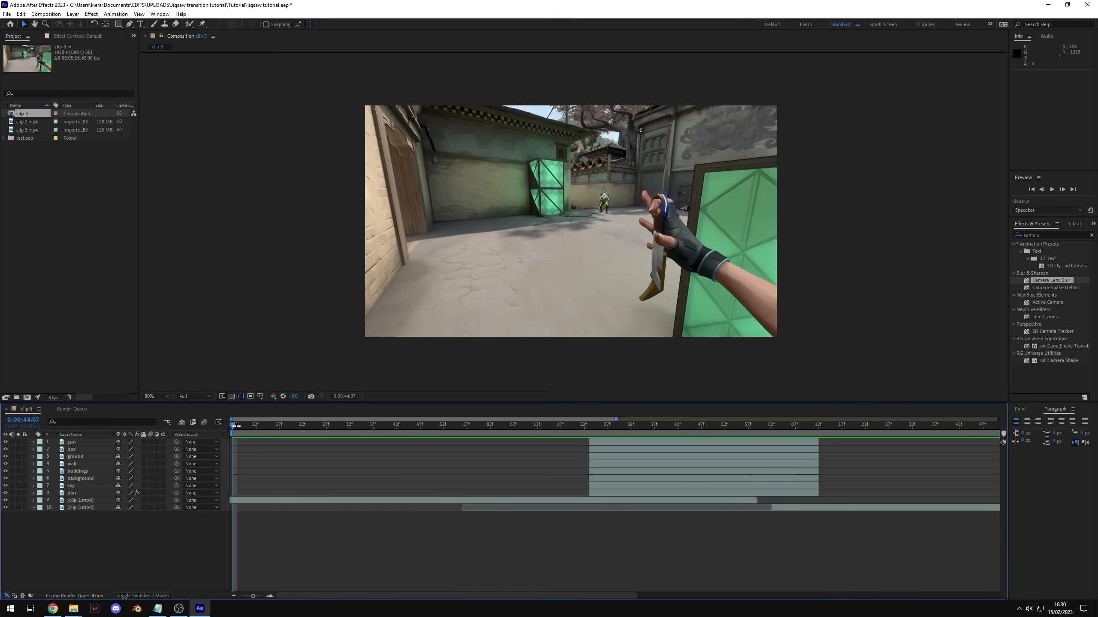
Step: Move clip 3.mp4 above clip 2.mp4 and shift it with the jigsaw layers so the jigsaw layers start at 0:00:44:42
drag(317, 435, 414, 439)
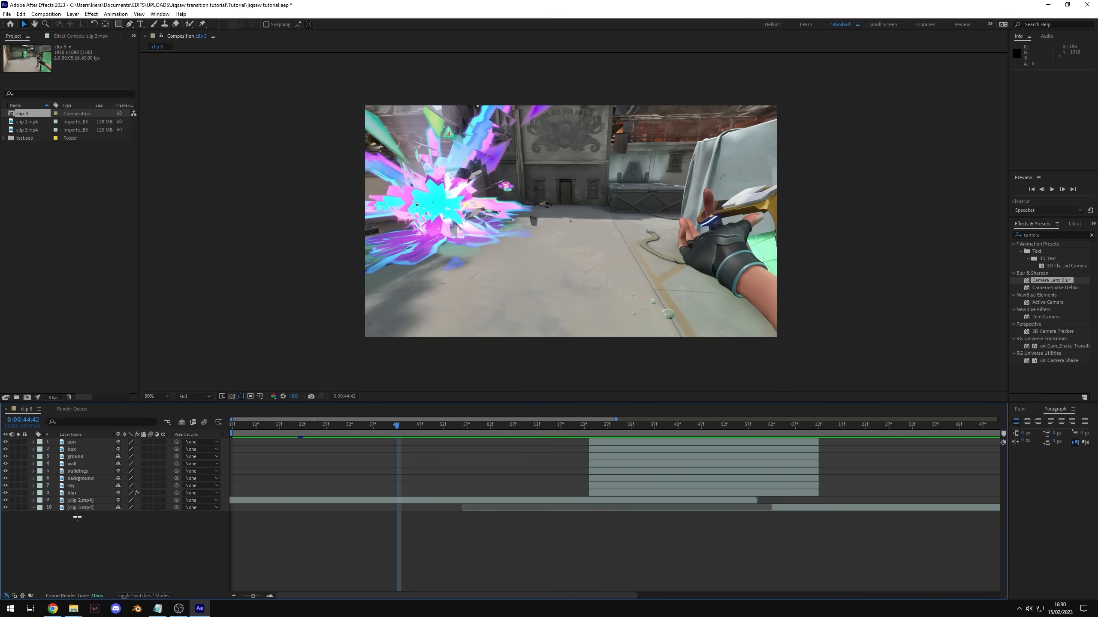
drag(81, 508, 87, 501)
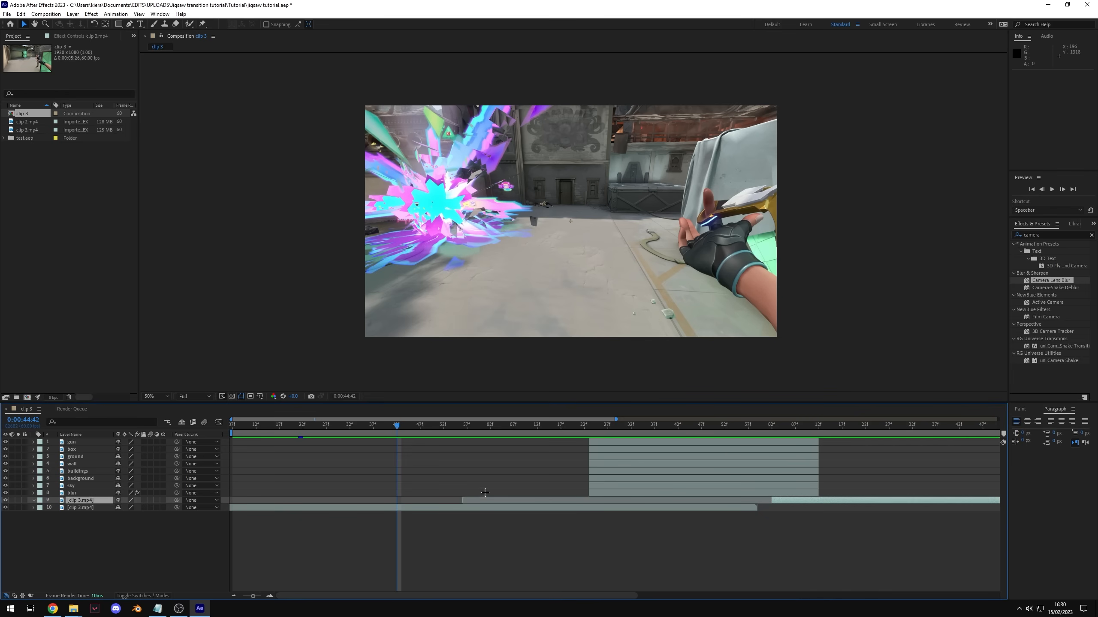
click(93, 441)
shift+click(90, 500)
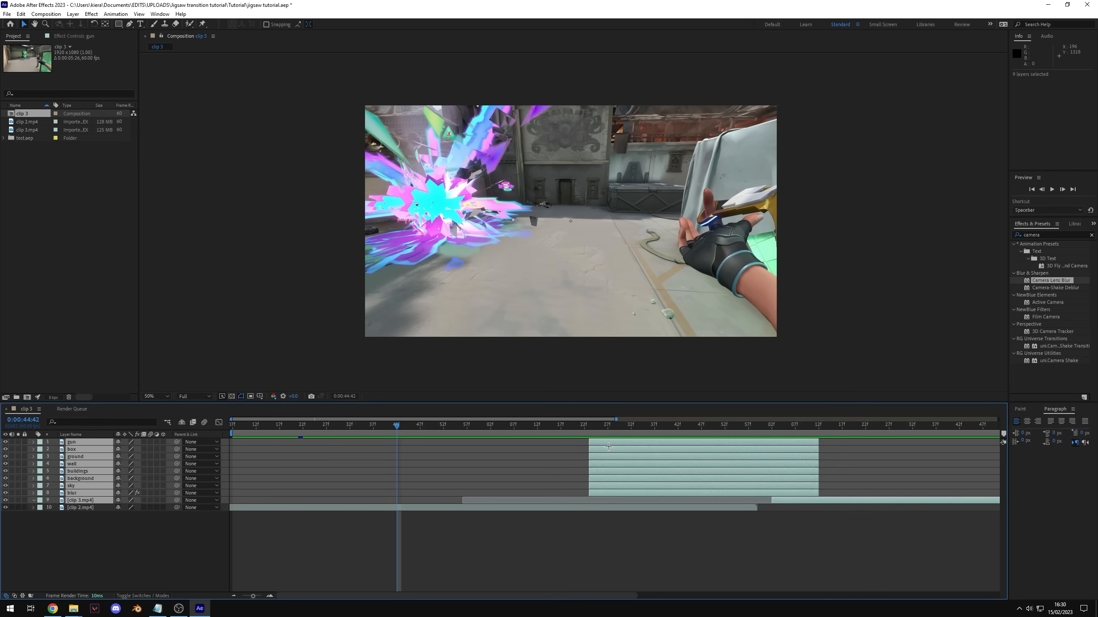
drag(603, 443, 640, 426)
Step: Hide the blur layer and trim the start of clip 3.mp4 to the end of the jigsaw layers, exposing clip 2.mp4 behind them
click(87, 500)
click(638, 552)
key(=)
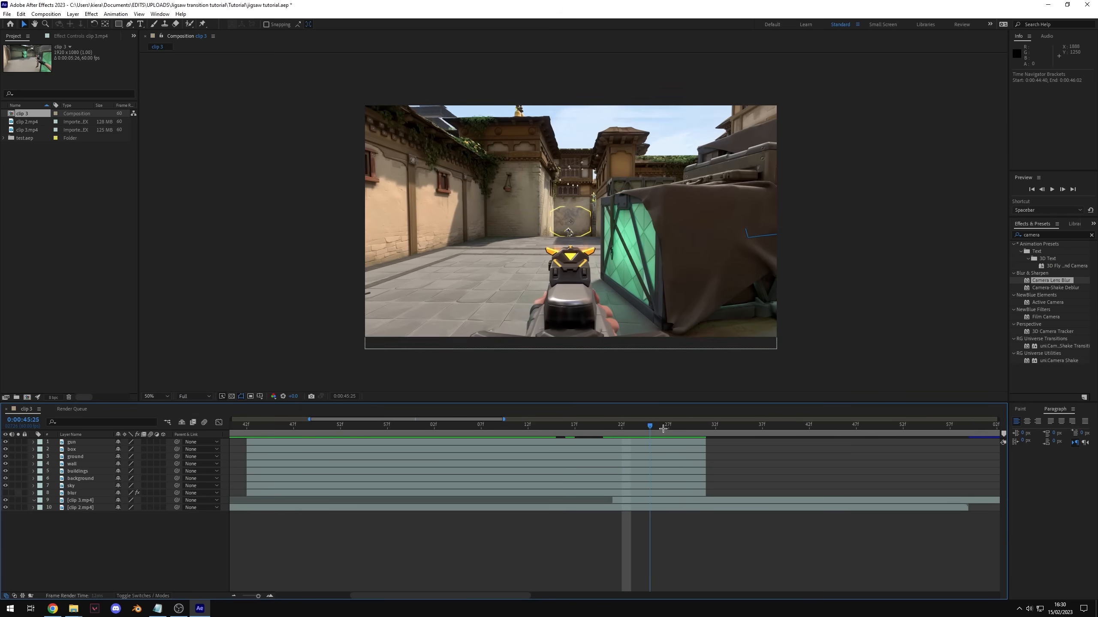
click(653, 502)
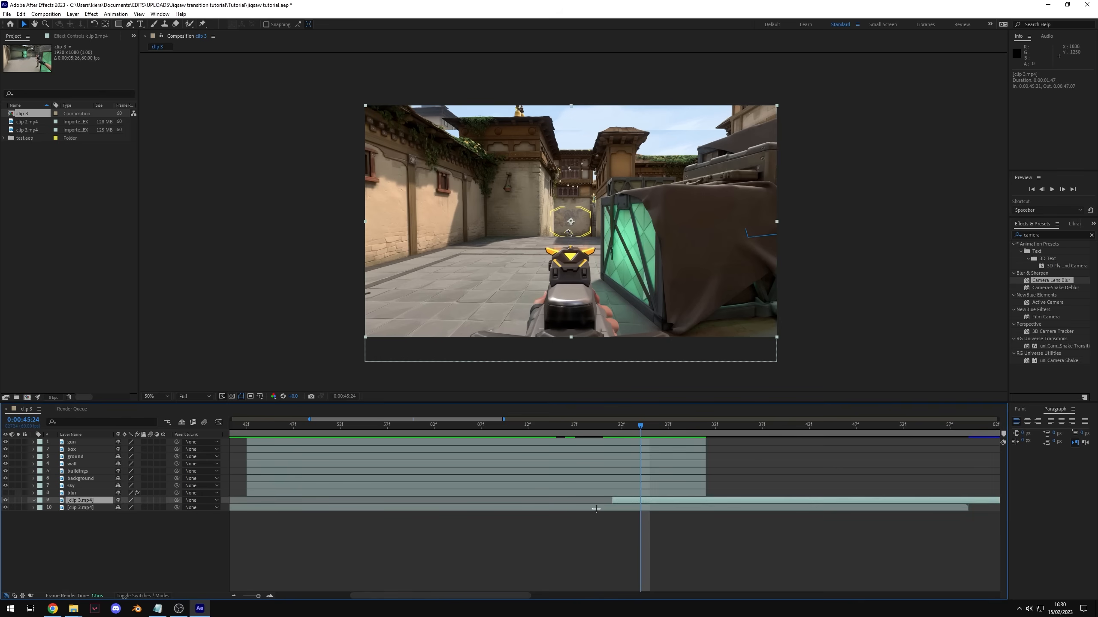
key(ctrl+z)
drag(706, 502, 669, 504)
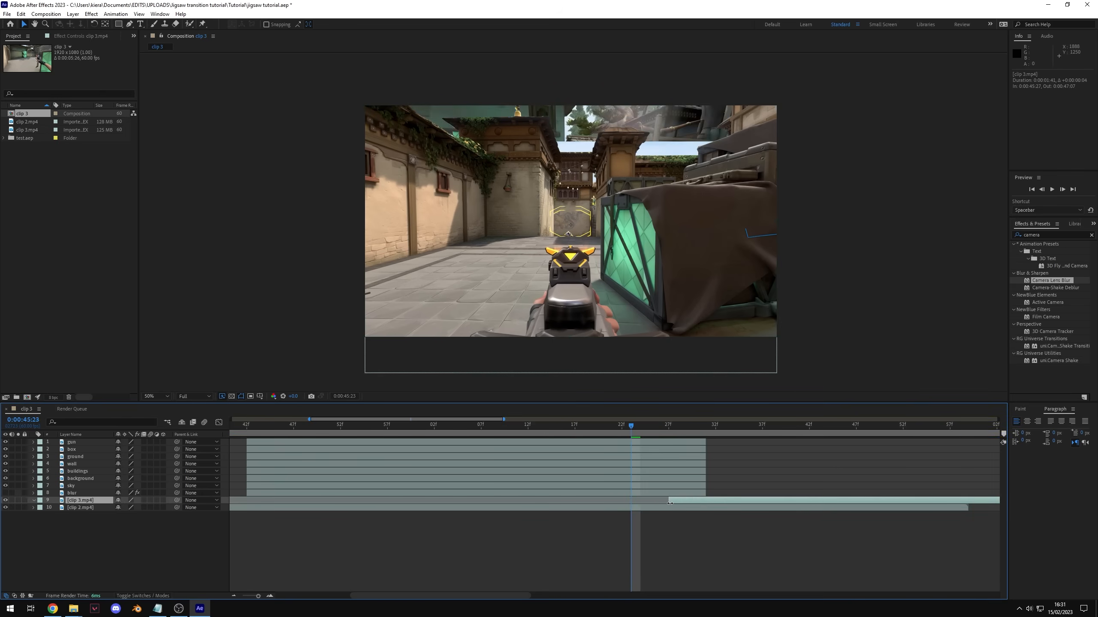
click(687, 424)
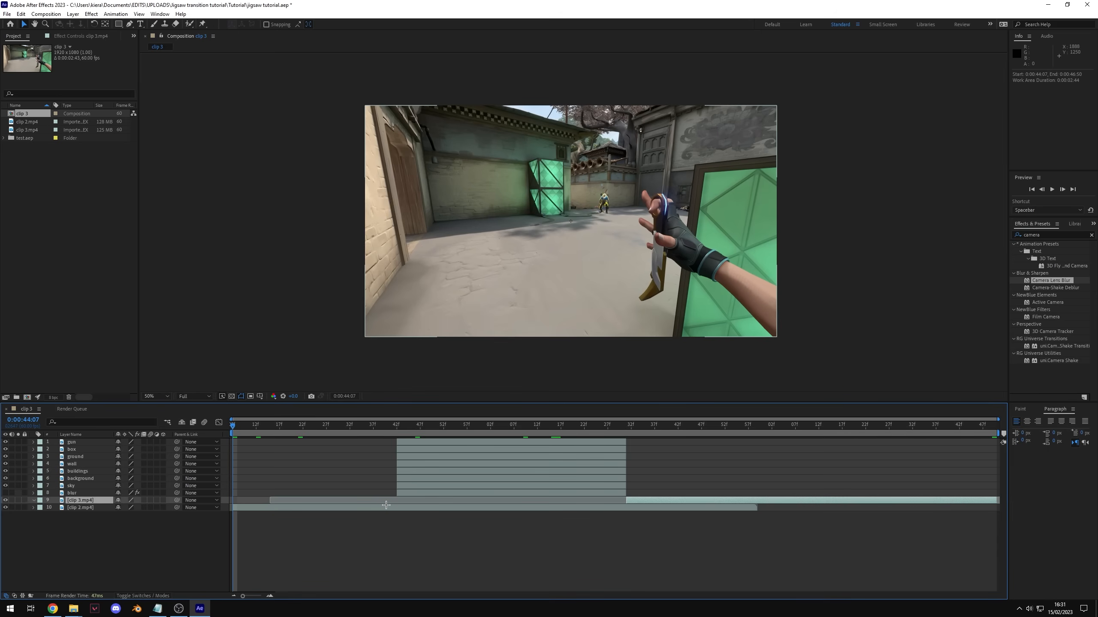
Step: Play the transition over clip 2.mp4 from 0:00:44:07 and inspect the handover to clip 3.mp4 at 0:00:45:31
key(space)
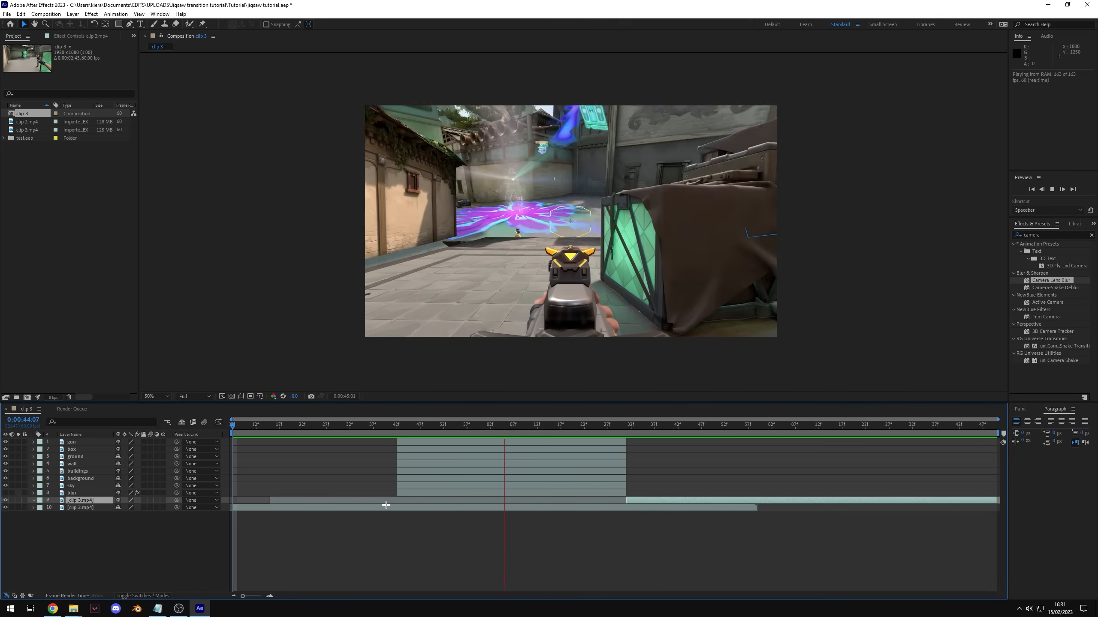
click(444, 565)
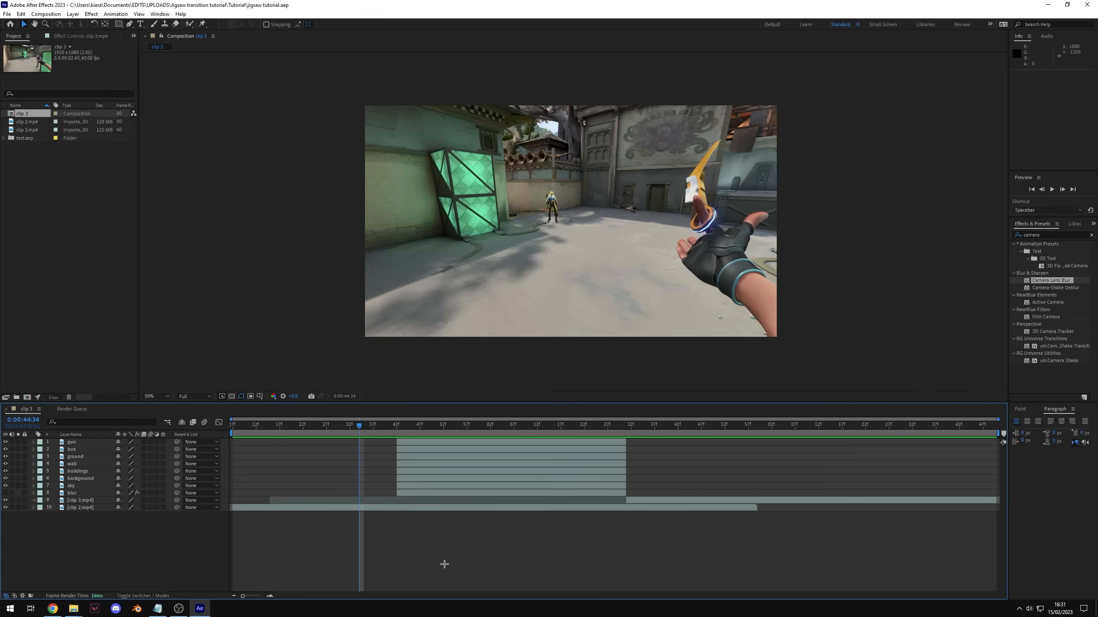
drag(515, 432, 627, 432)
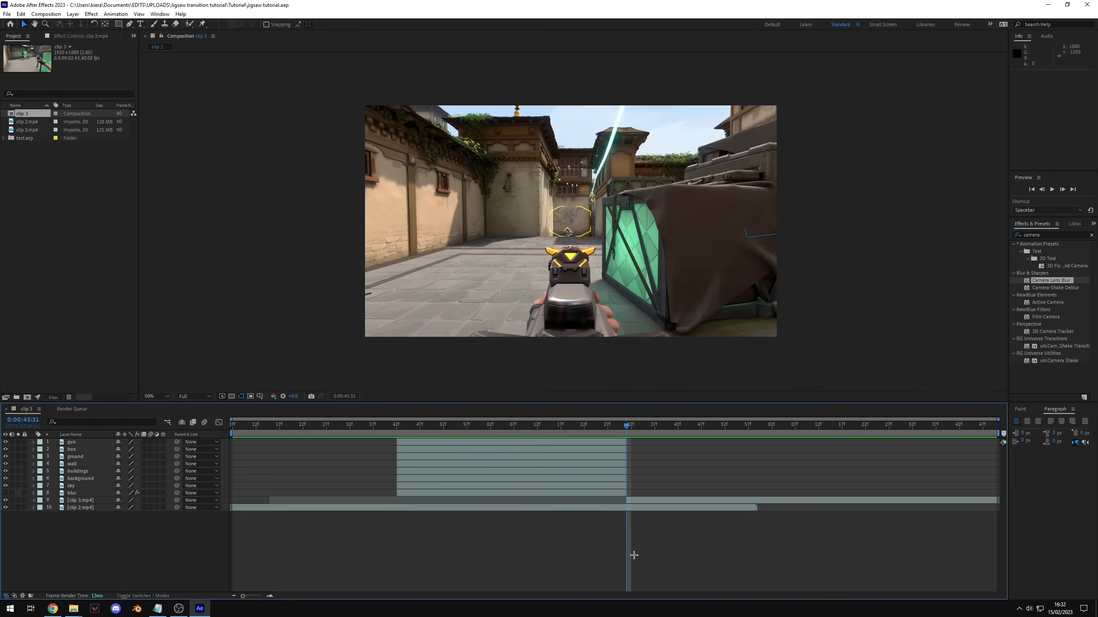